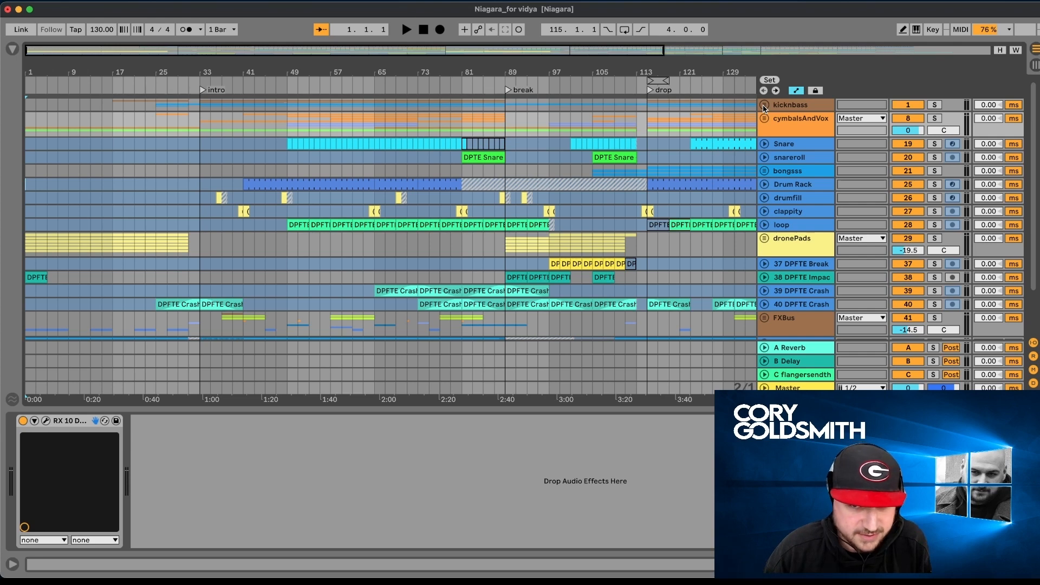
- Show the device chain of the kicknbass group and play the arrangement from the start
left_click(780, 106)
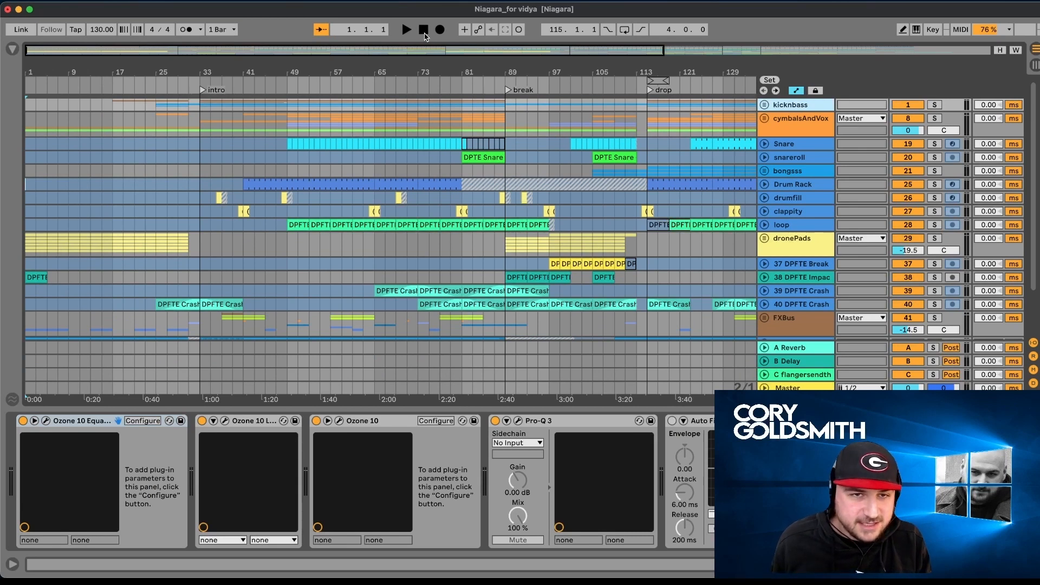
key("space")
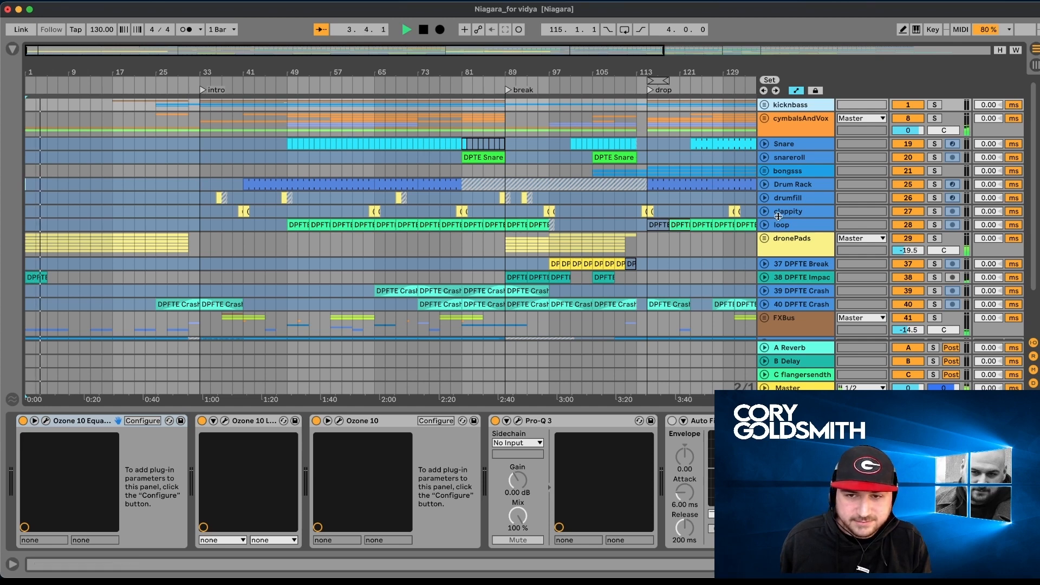
- Unfold the dronePads group and look through its tracks and automation lanes, from horns to ZSUBPad
left_click(763, 239)
scroll(576, 286, "down", 5)
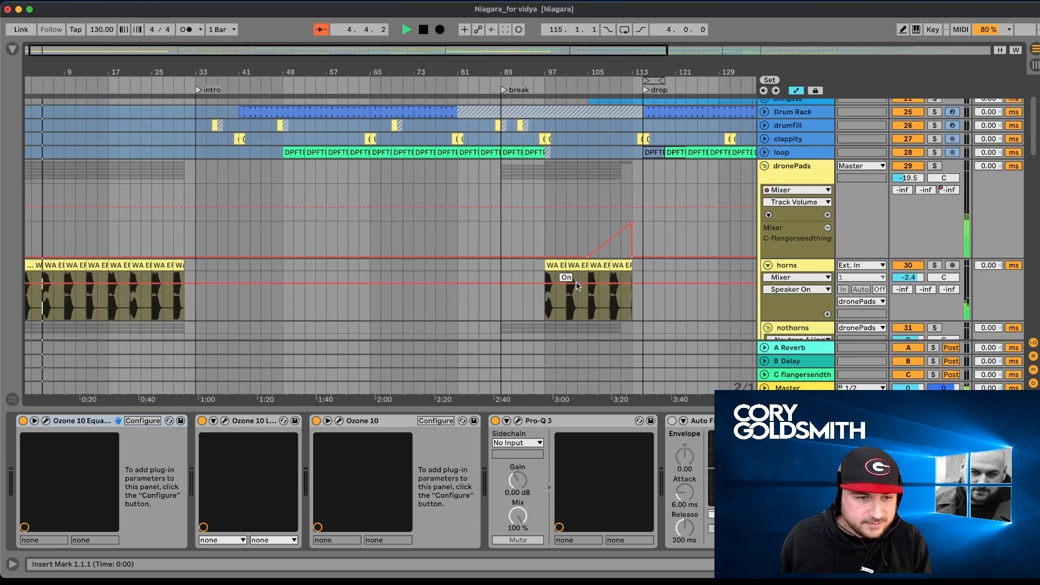
scroll(577, 286, "down", 3)
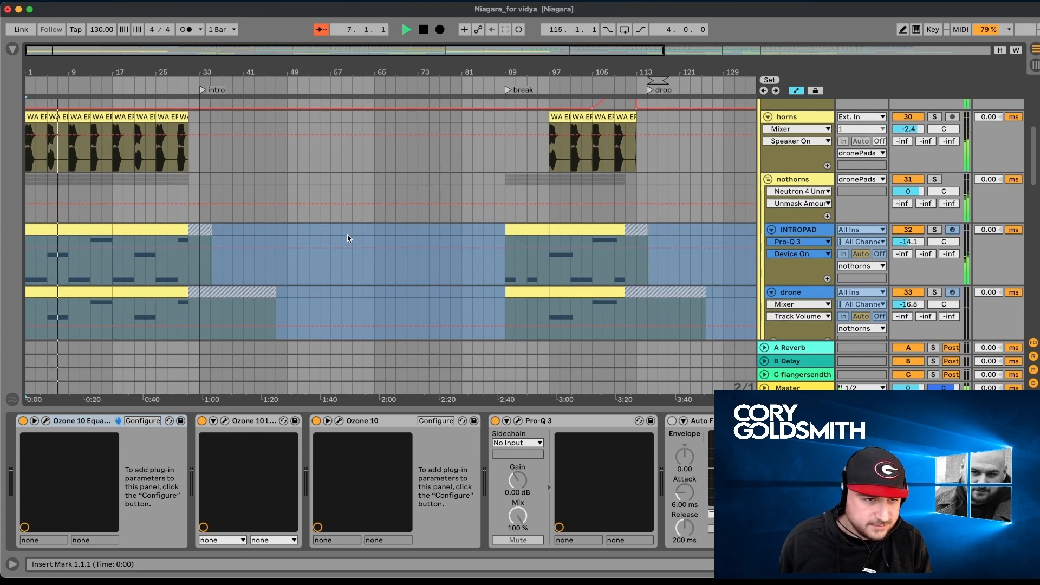
scroll(348, 238, "down", 3)
scroll(349, 239, "down", 3)
scroll(348, 238, "up", 4)
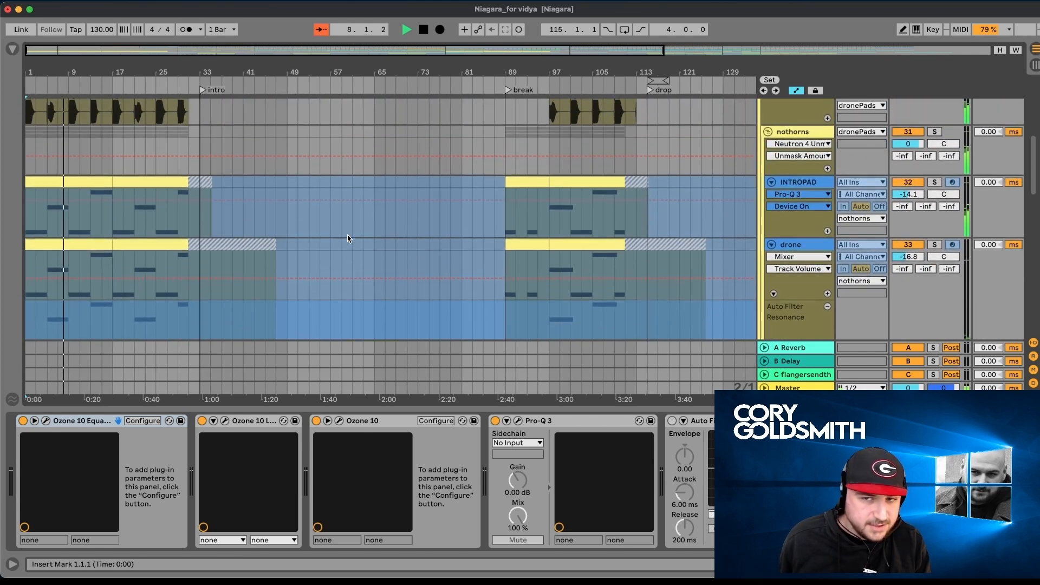
scroll(348, 238, "down", 4)
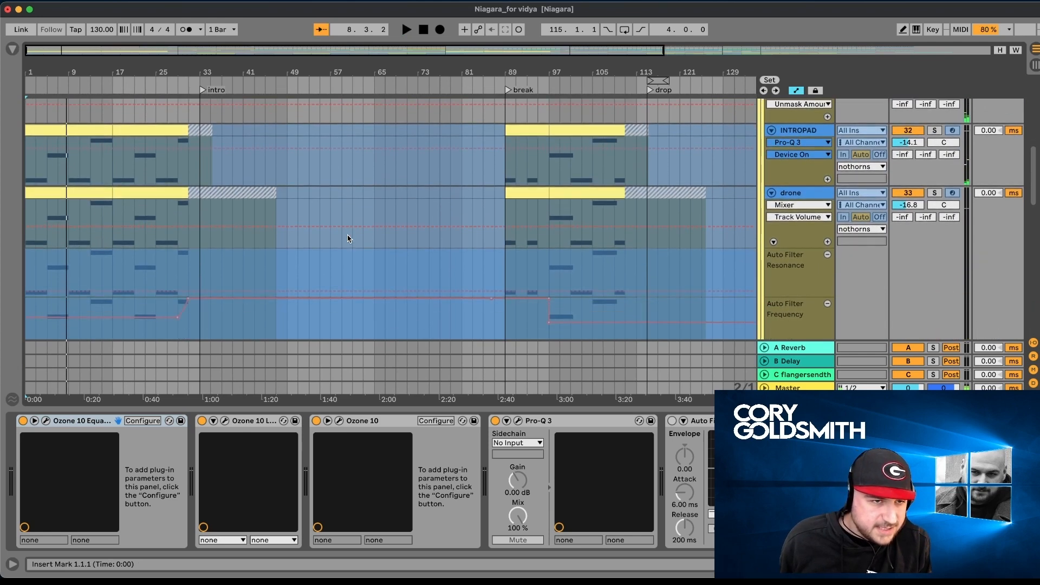
scroll(349, 238, "down", 8)
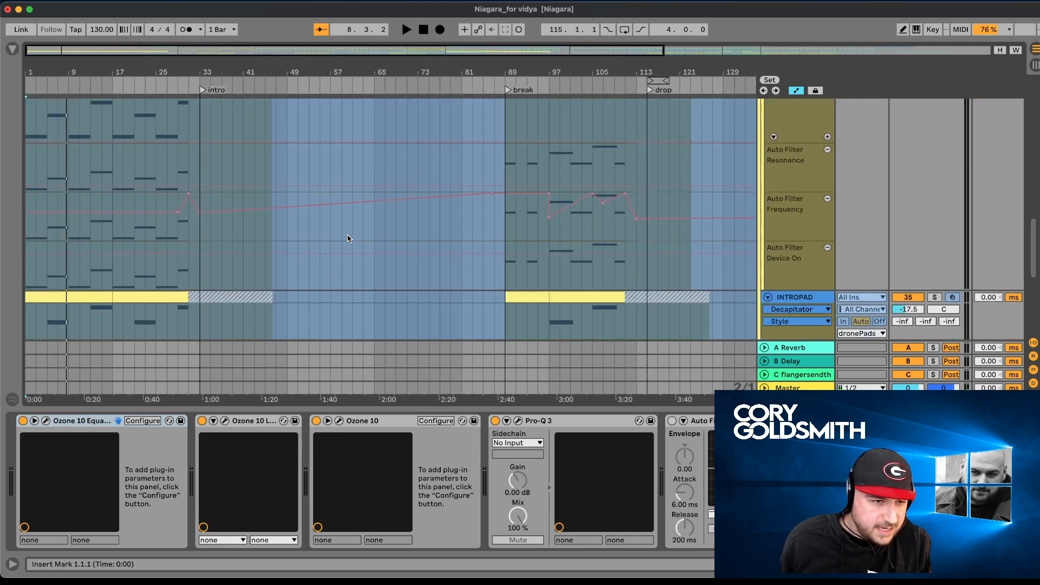
scroll(349, 238, "down", 4)
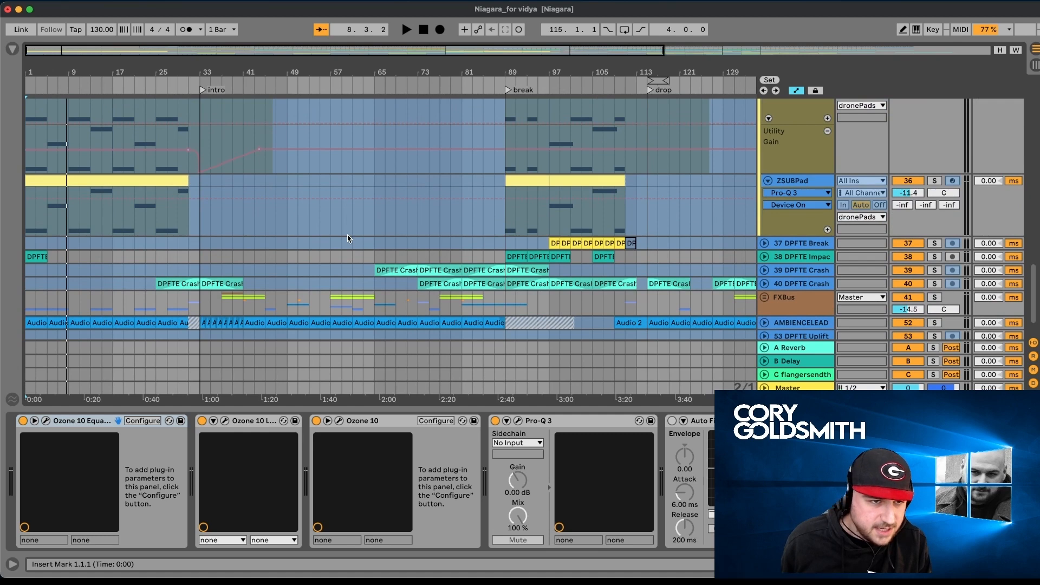
scroll(348, 238, "up", 1)
scroll(349, 239, "down", 3)
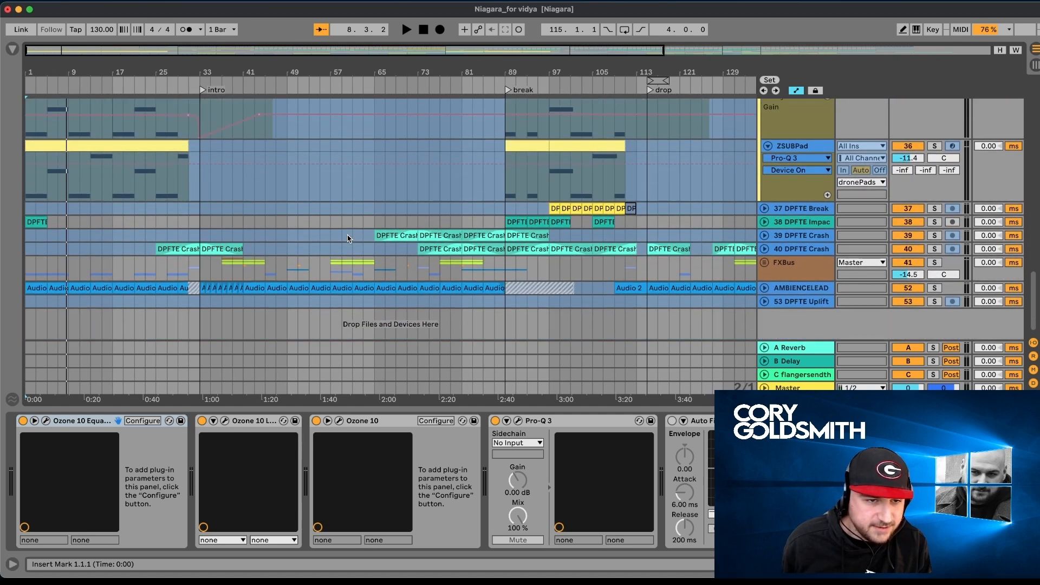
scroll(714, 265, "up", 10)
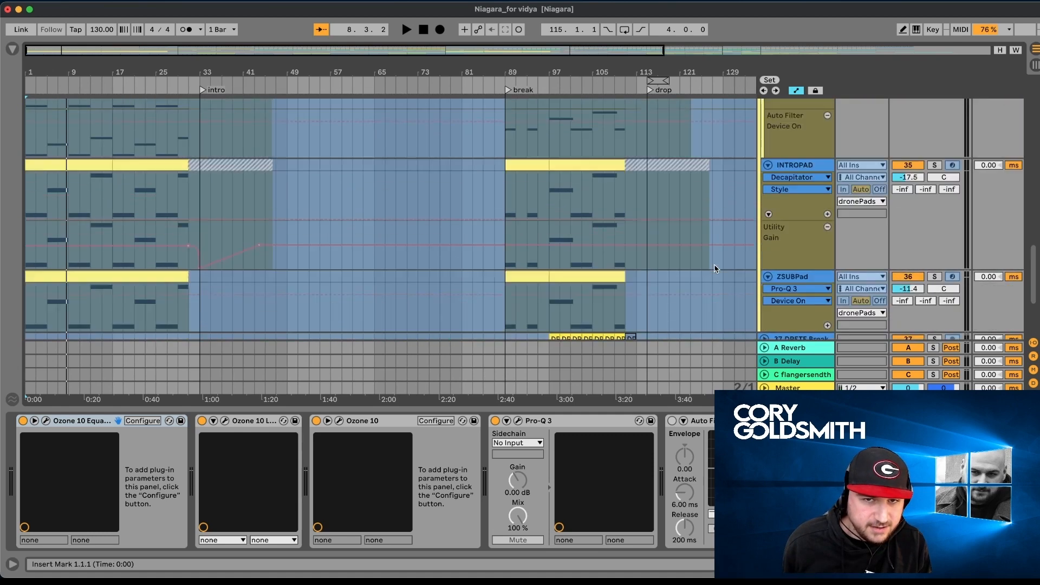
scroll(713, 263, "up", 2)
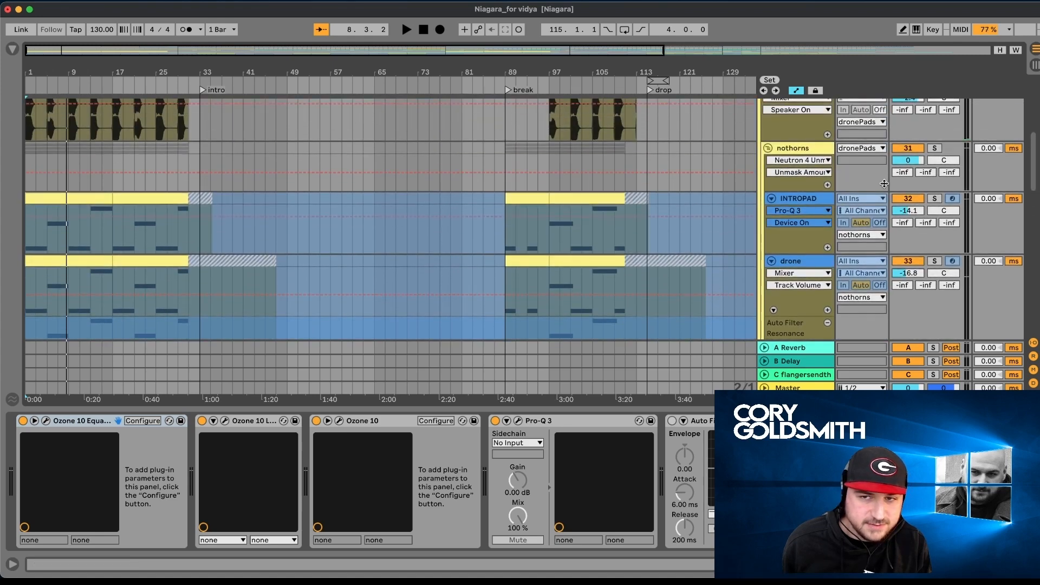
- Solo the nothorns group, play it from the start, and show its Neutron 4 Unmask device
left_click(934, 148)
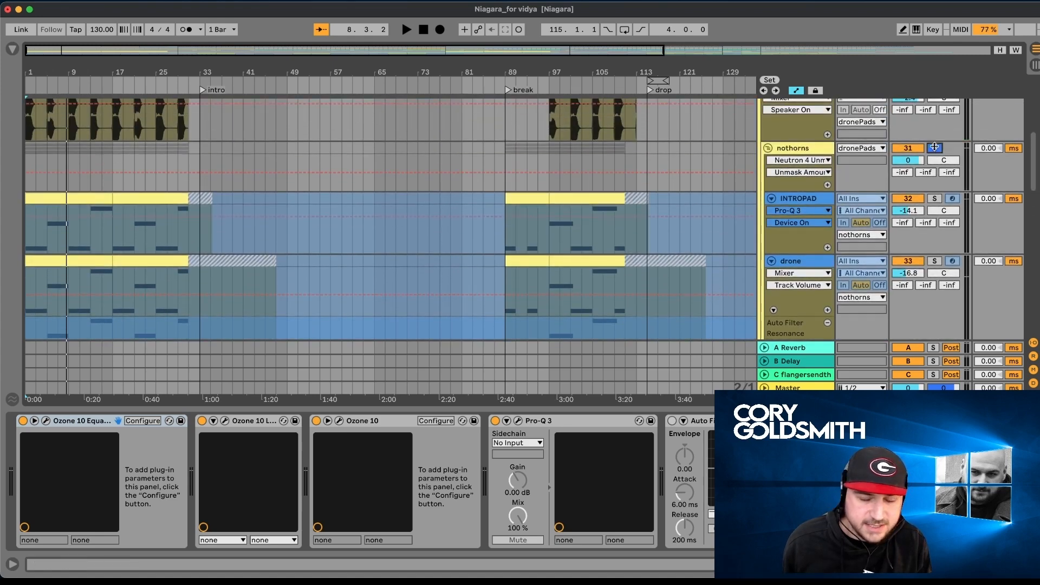
scroll(776, 205, "up", 6)
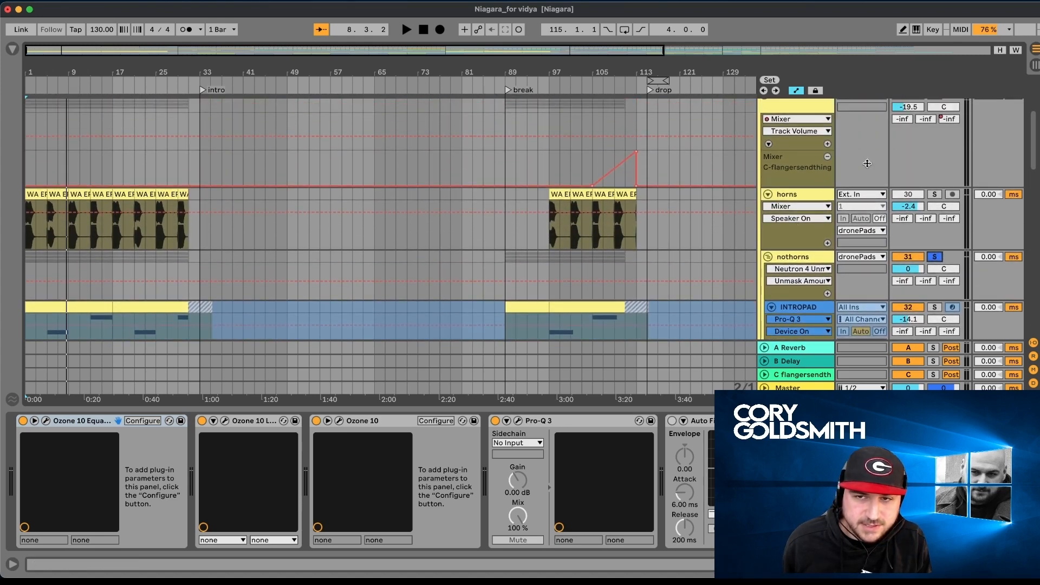
scroll(868, 163, "up", 3)
key("space")
scroll(865, 172, "down", 6)
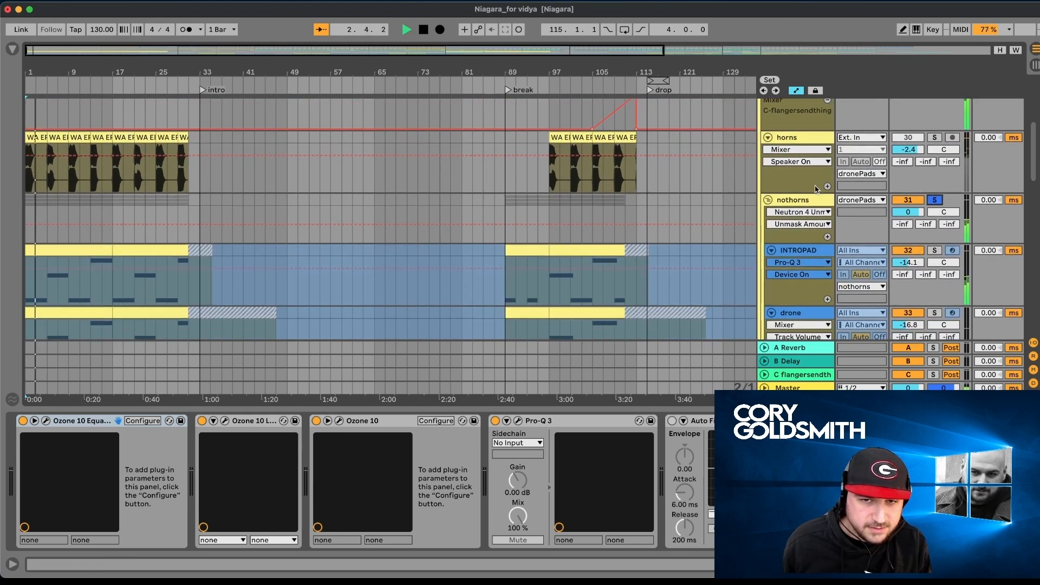
left_click(772, 204)
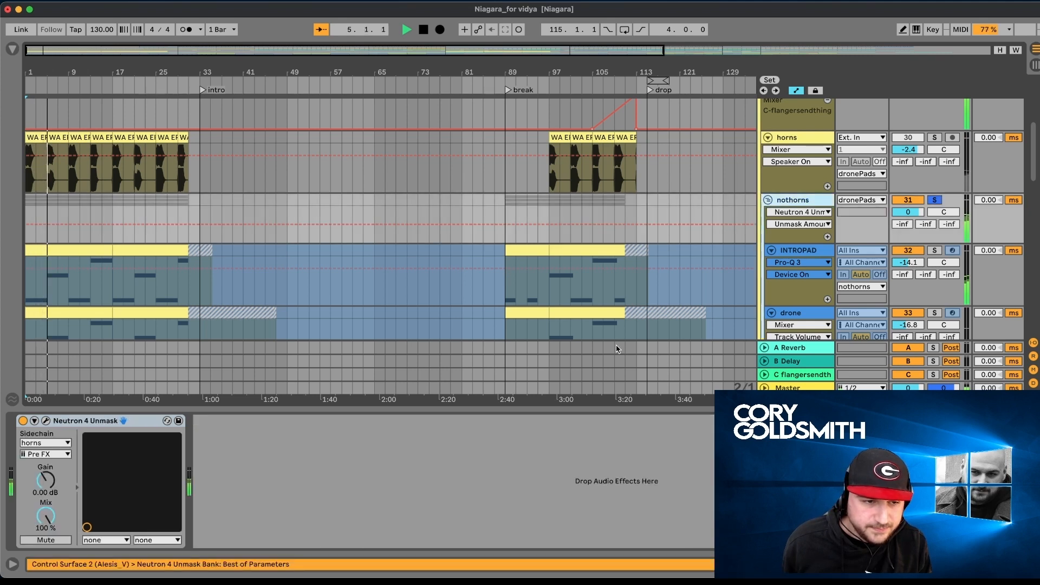
- Listen to the horns track soloed together with nothorns and on its own, and clear the solos
left_click(934, 138)
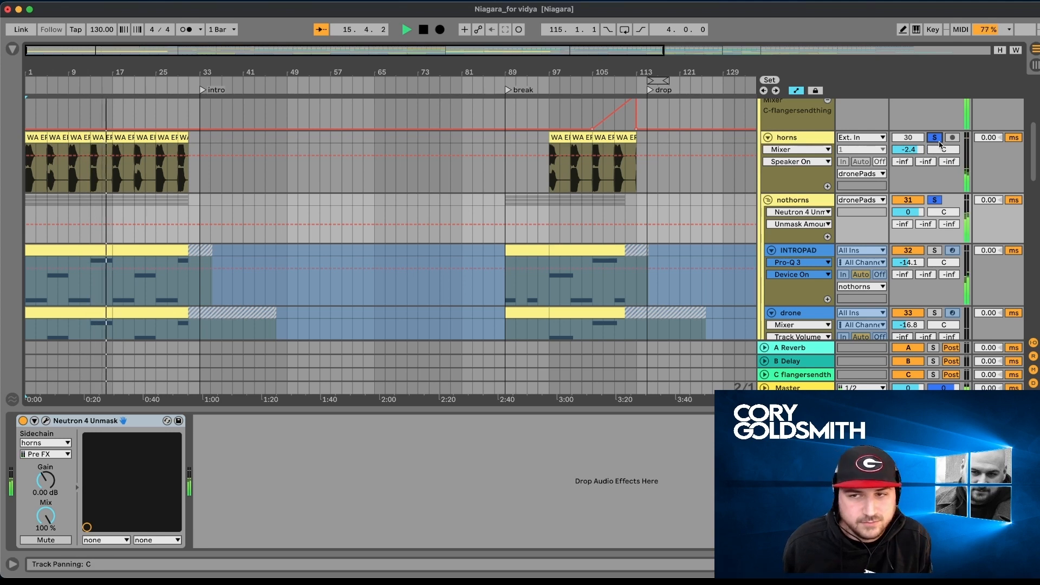
left_click(935, 139)
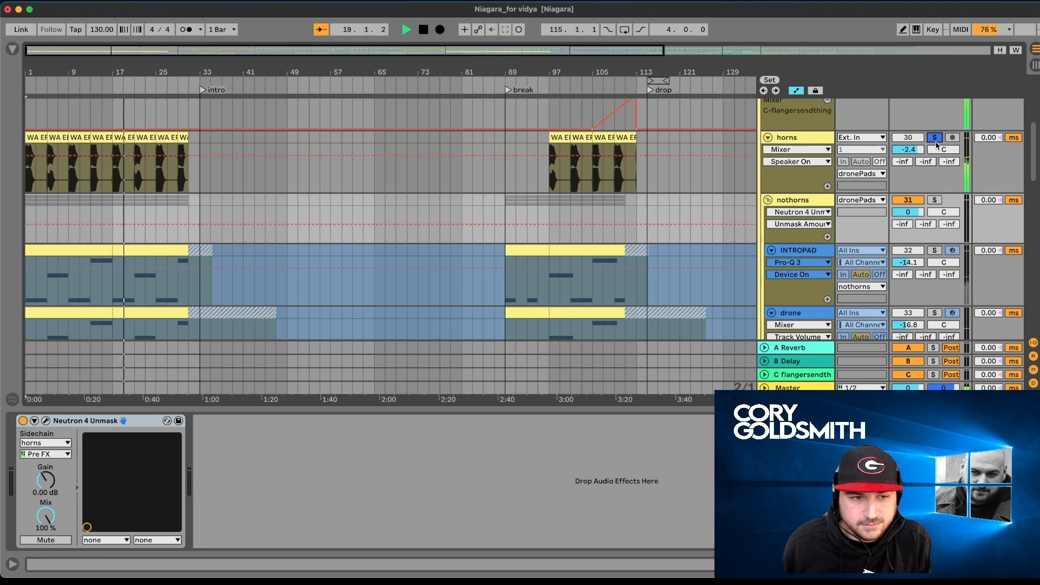
left_click(934, 140)
- Show the device chain of the horns track, with Replika XT, Saturn 2 and Pro-Q 3
left_click(817, 140)
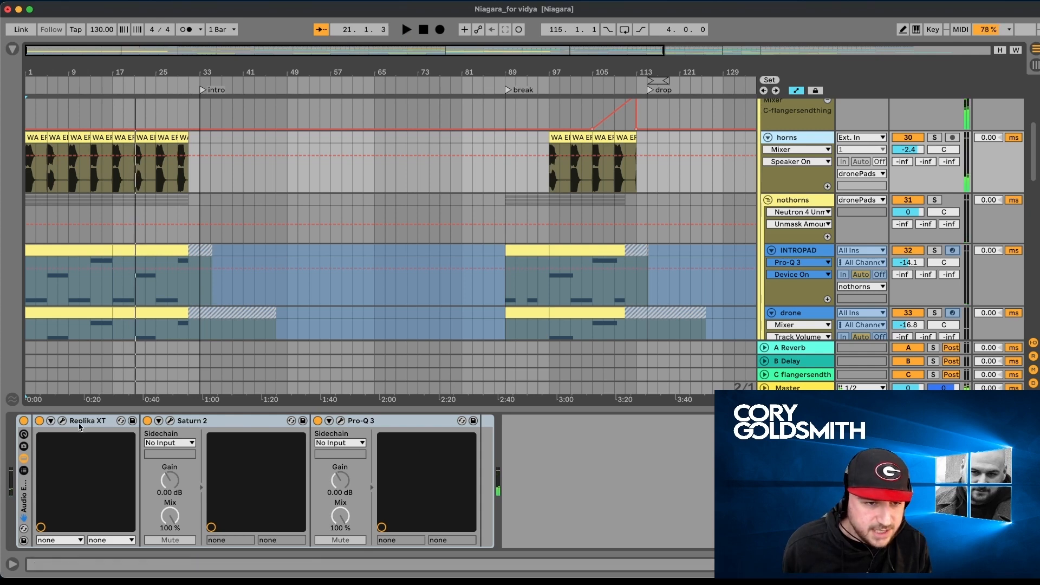
scroll(496, 319, "up", 3)
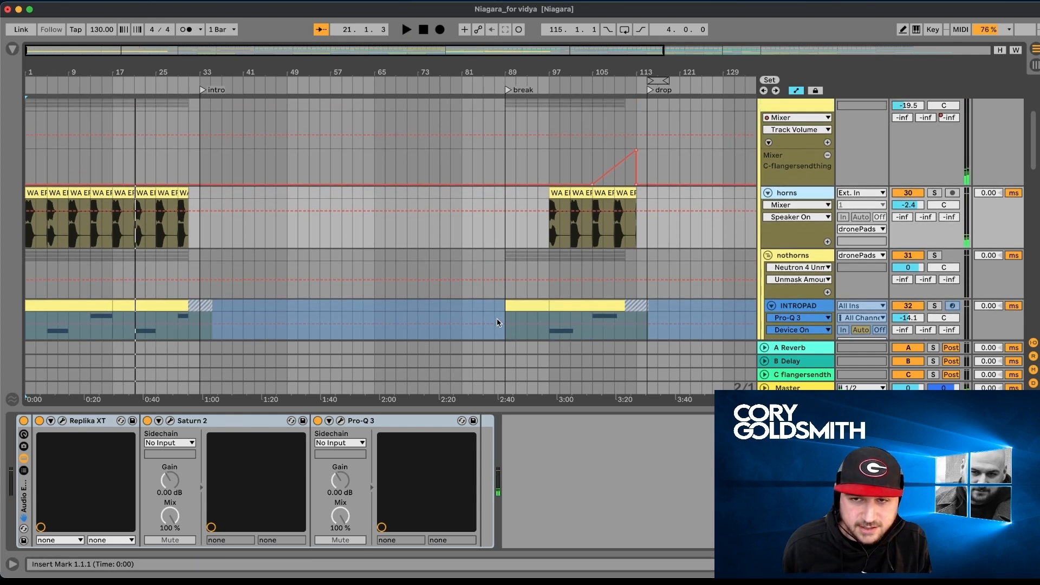
scroll(497, 323, "down", 1)
scroll(497, 323, "up", 5)
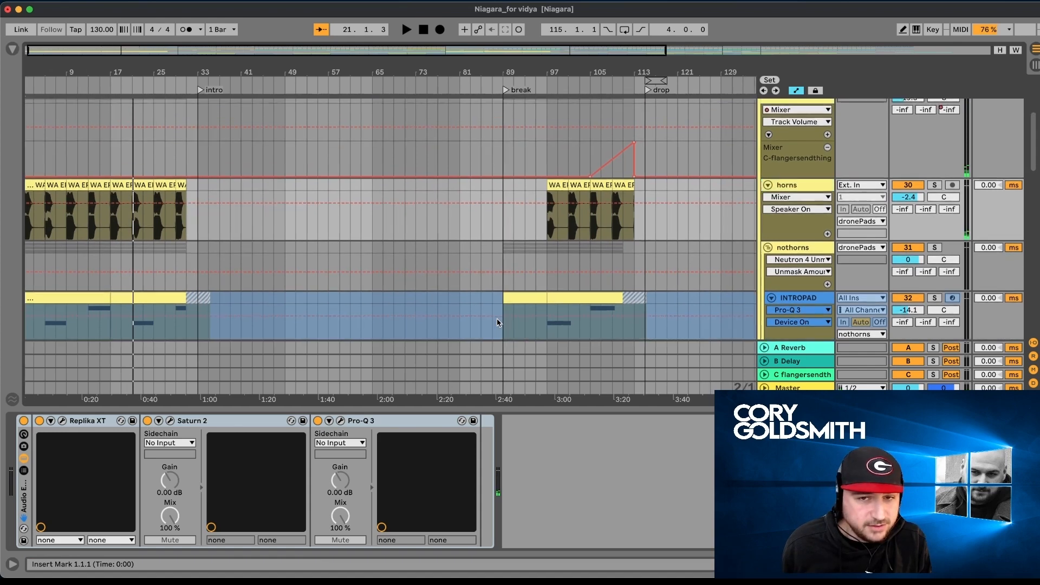
- Check the RX 10 De-click plug-in settings on the cymbalsAndVox group and close the plug-in window
scroll(785, 181, "up", 3)
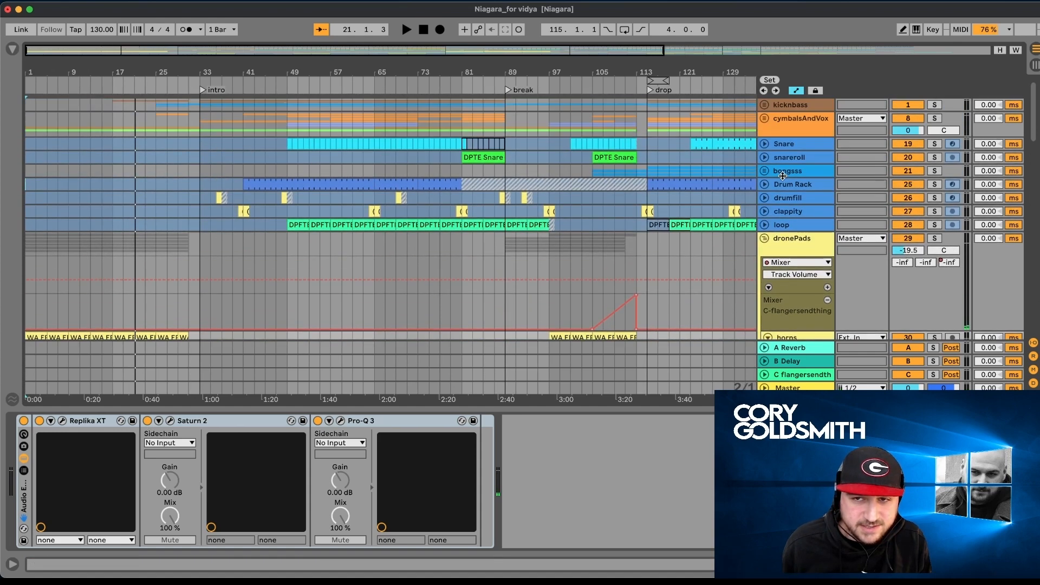
left_click(791, 134)
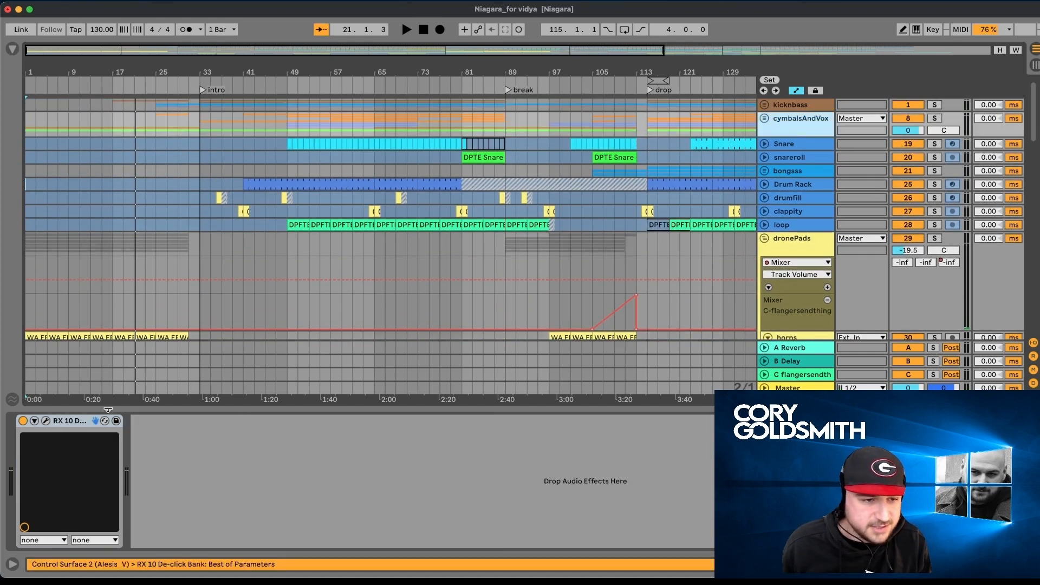
left_click(45, 422)
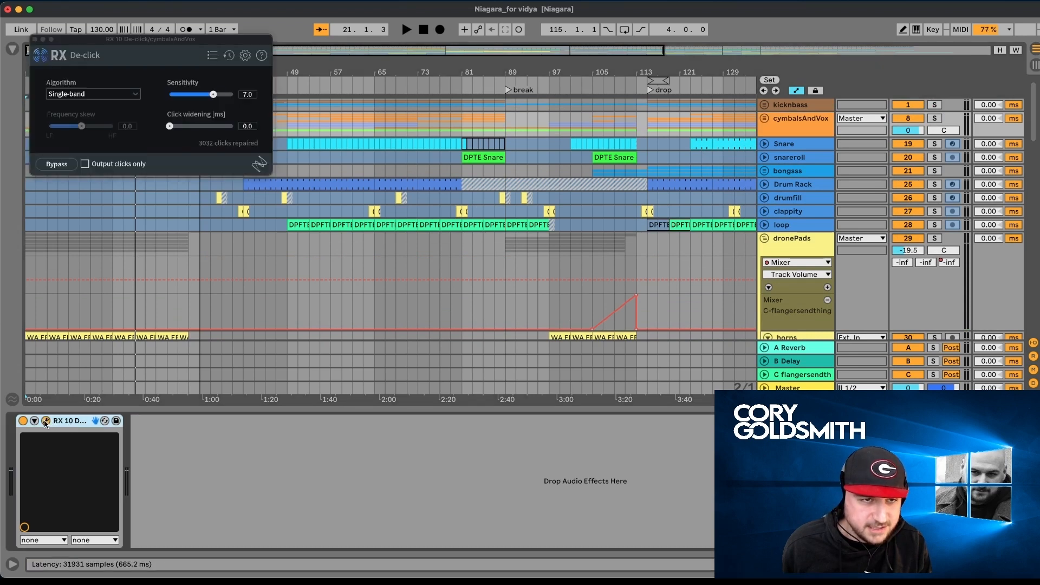
left_click(46, 422)
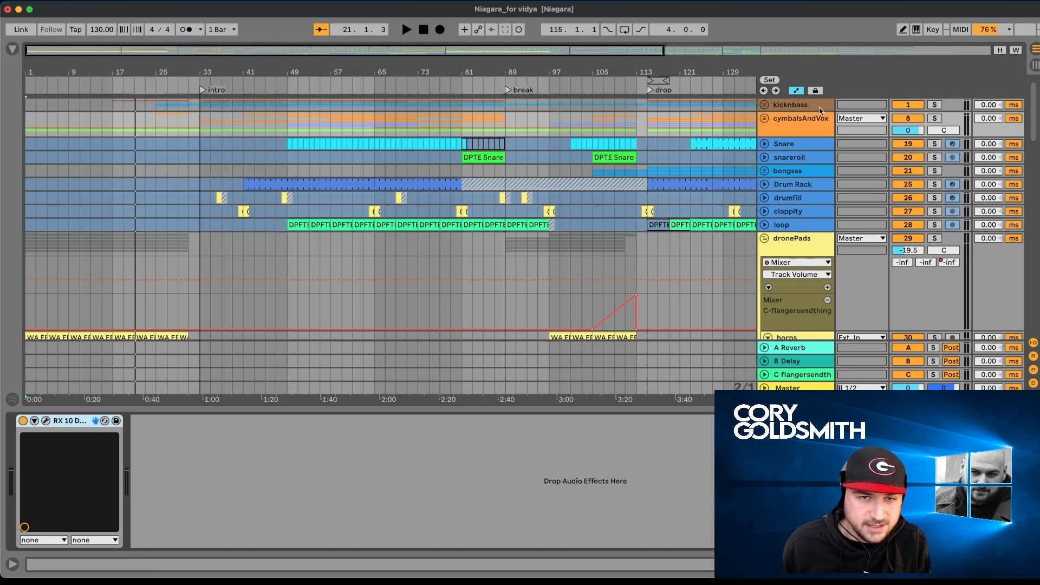
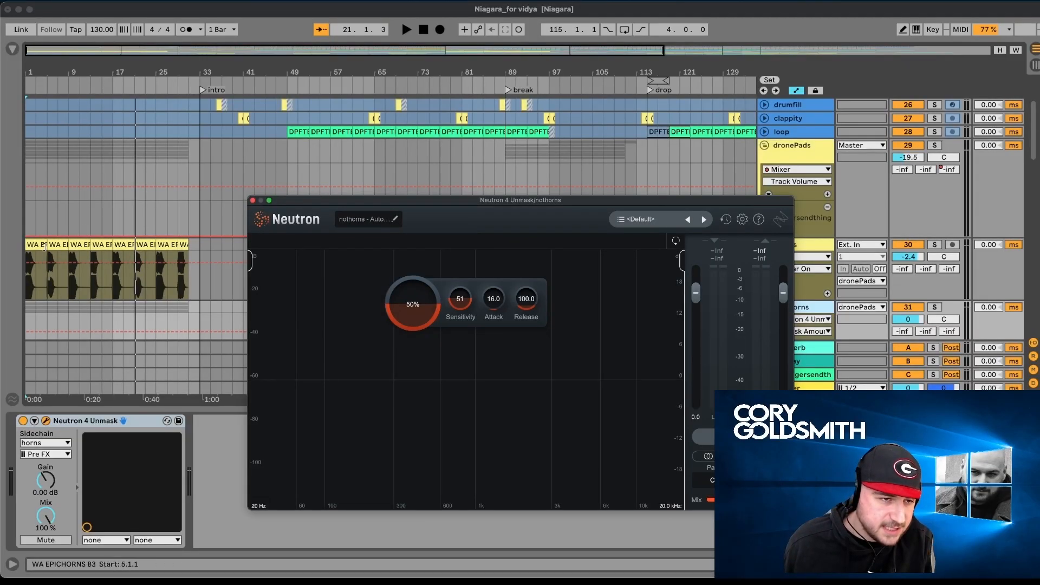
- Play the track from the start, show the nothorns group's Neutron 4 Unmask during playback, and close the plug-in window
left_click(44, 246)
key("space")
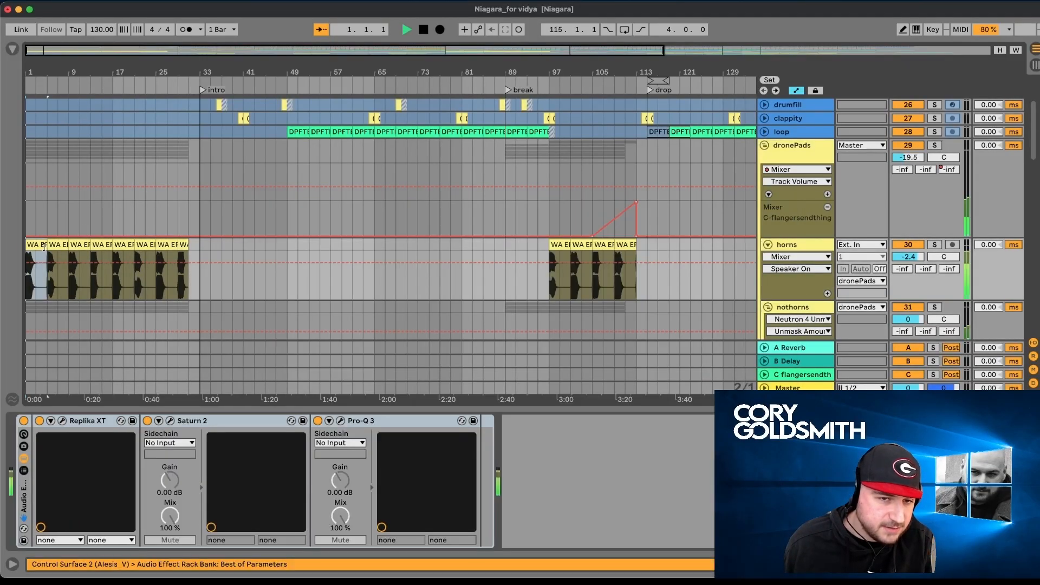
left_click(805, 308)
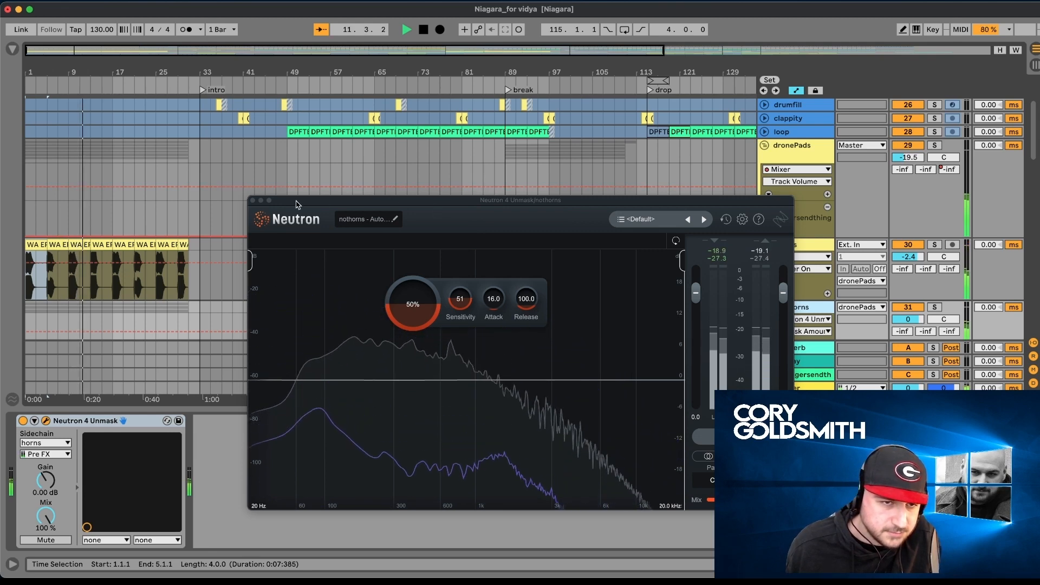
left_click(251, 199)
- Unfold the AMBIENCELEAD track, solo it, and play it from bar 9
scroll(302, 240, "down", 5)
scroll(302, 240, "down", 3)
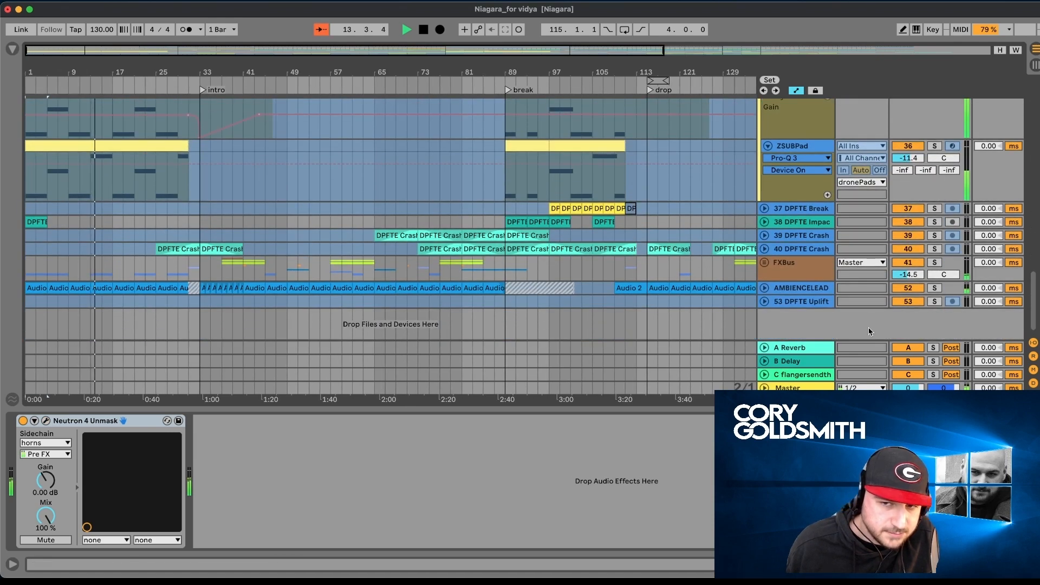
left_click(764, 289)
key("space")
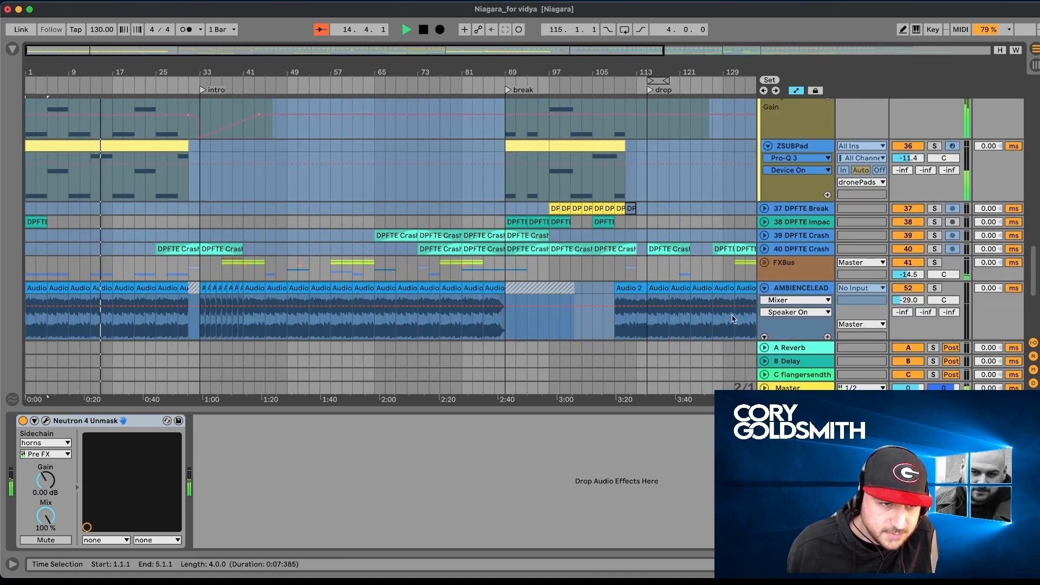
left_click(929, 288)
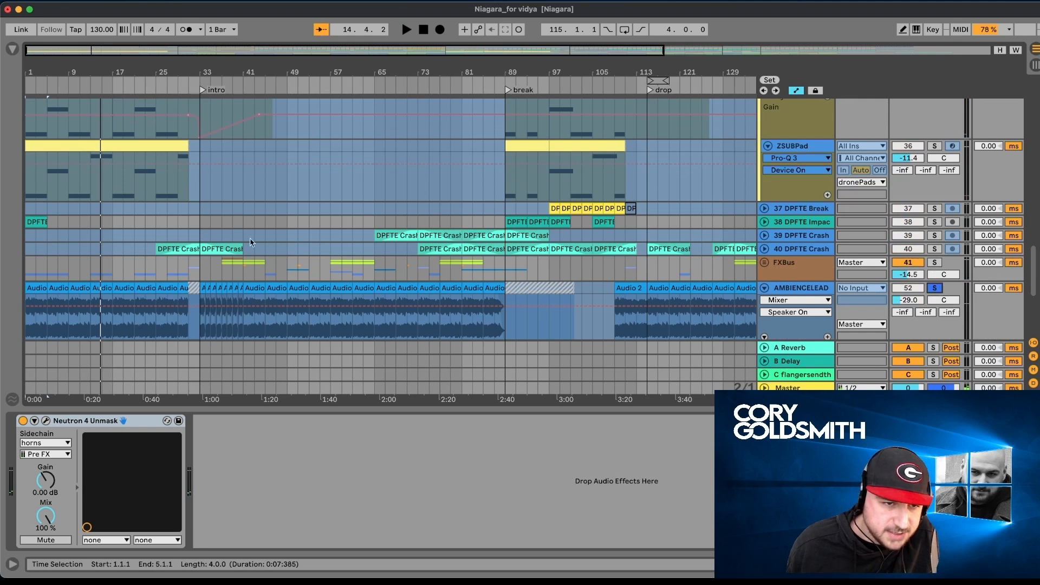
left_click(81, 287)
key("space")
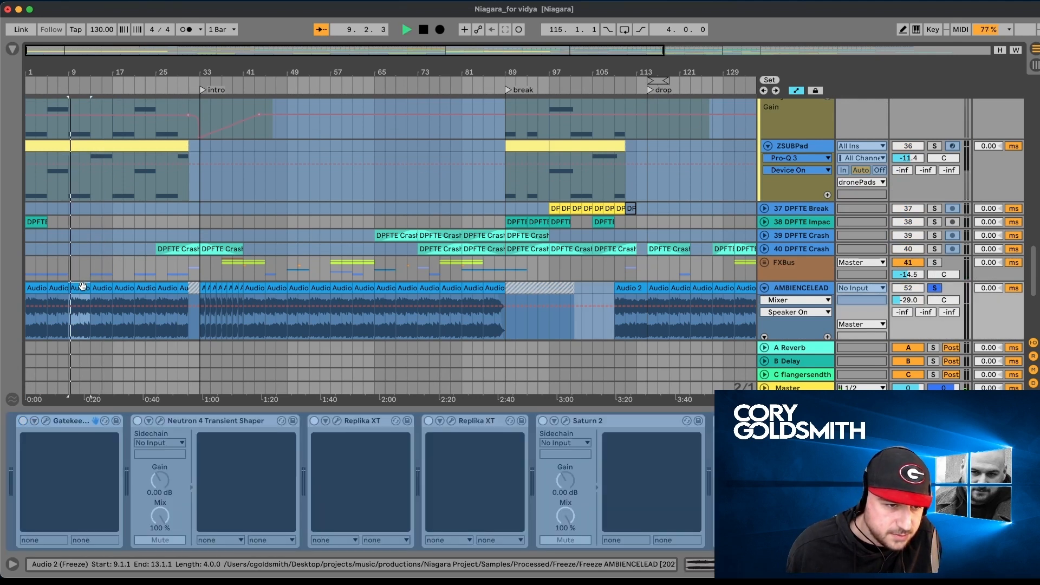
- Look through the frozen AMBIENCELEAD device chain and audition the track from the intro at bar 33
left_click(262, 286)
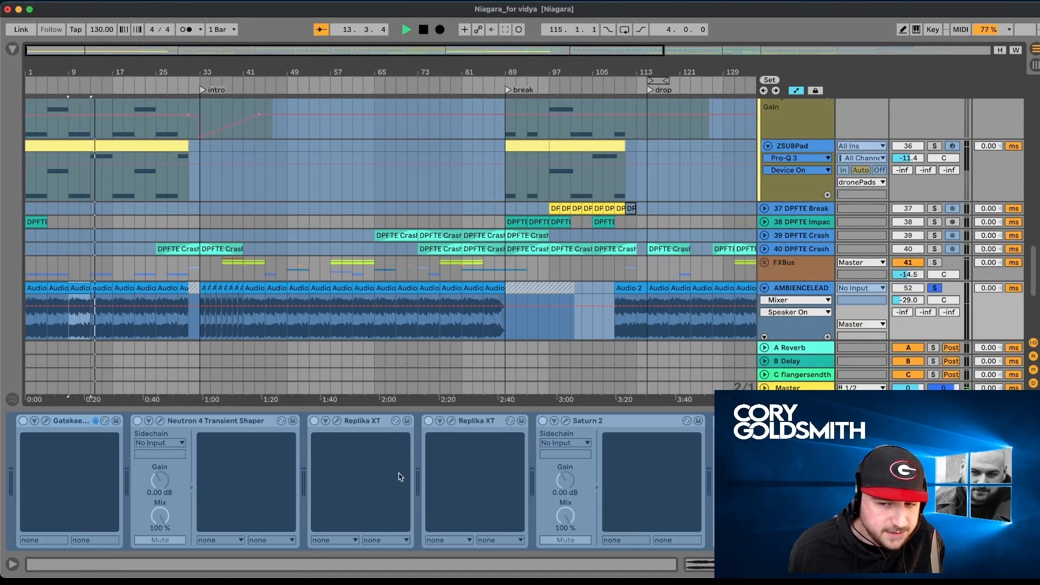
scroll(400, 477, "right", 10)
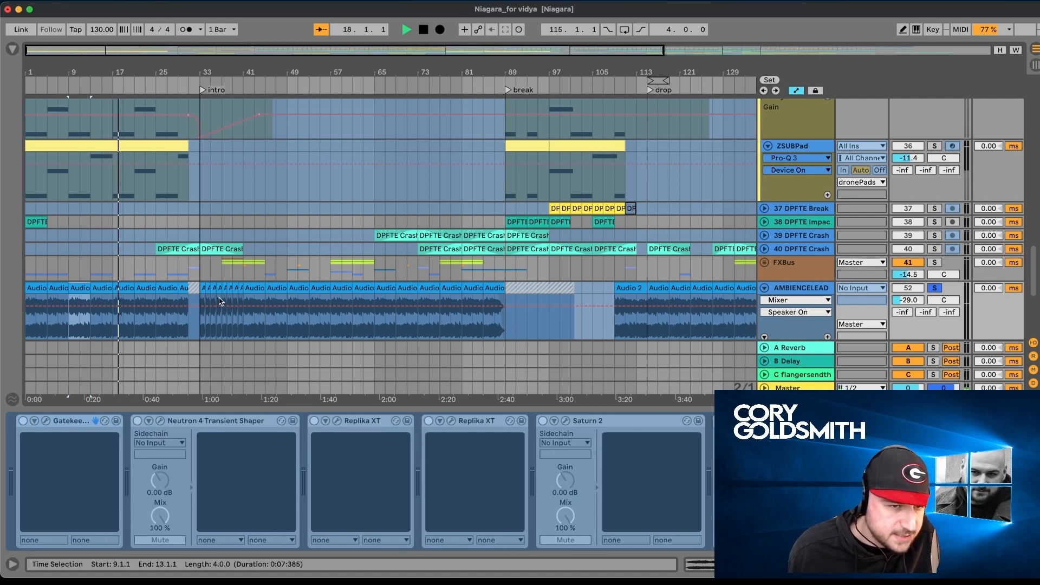
scroll(687, 478, "right", 5)
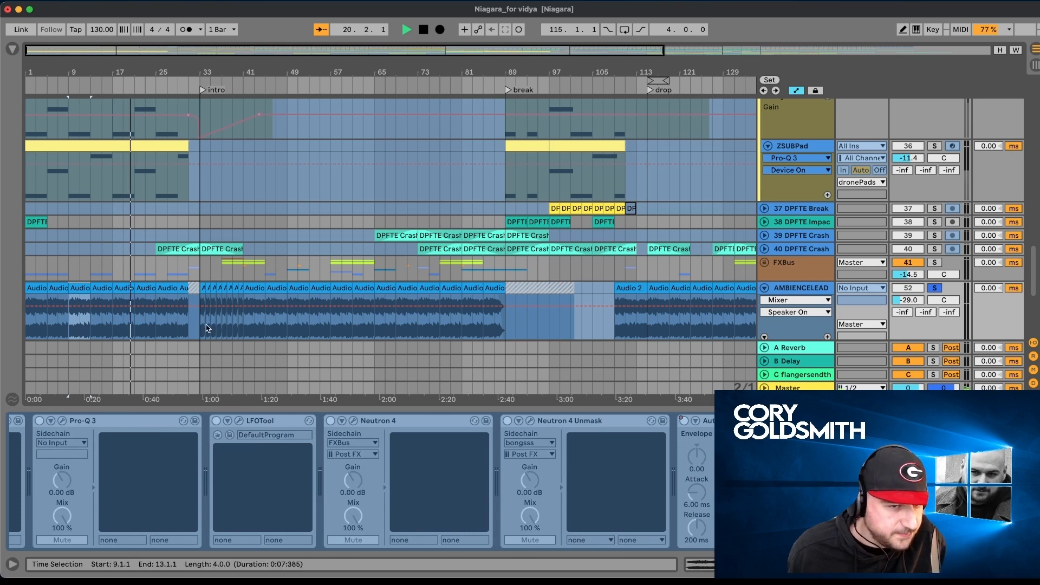
left_click(201, 287)
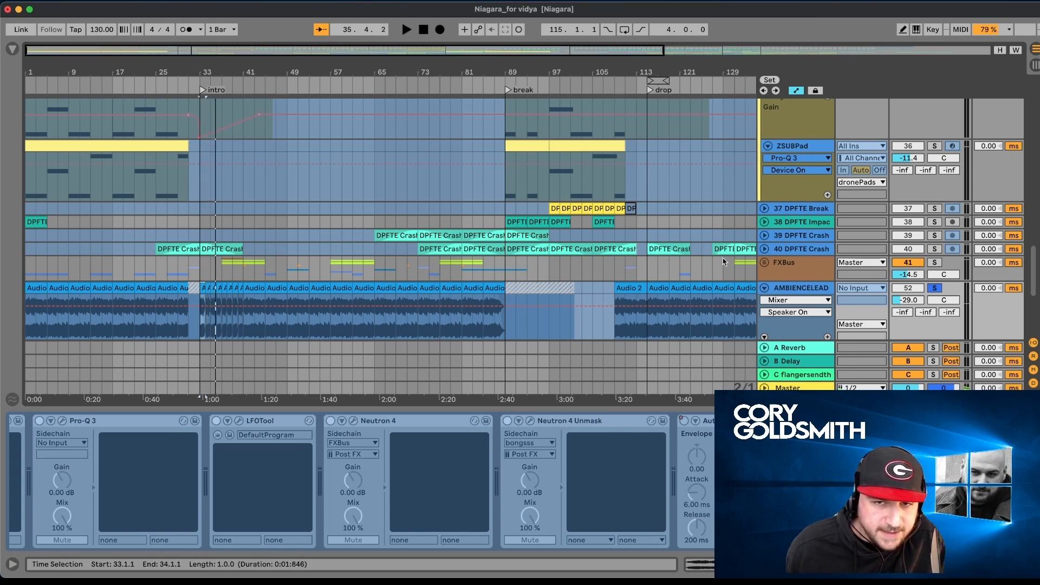
- Unfold the cymbalsAndVox group and its vox subgroup to show the vocal tracks
scroll(722, 259, "up", 10)
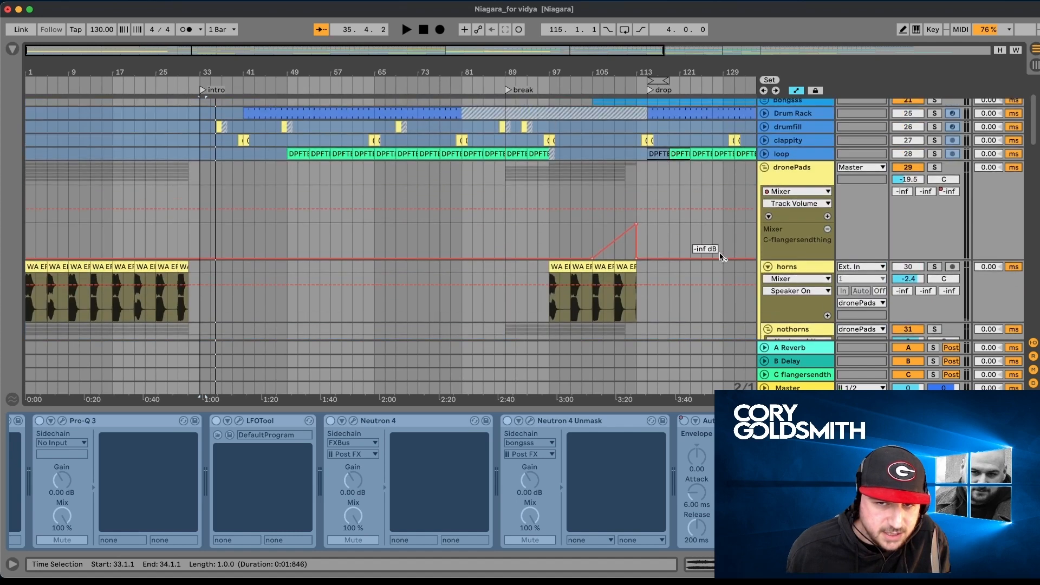
scroll(747, 168, "up", 5)
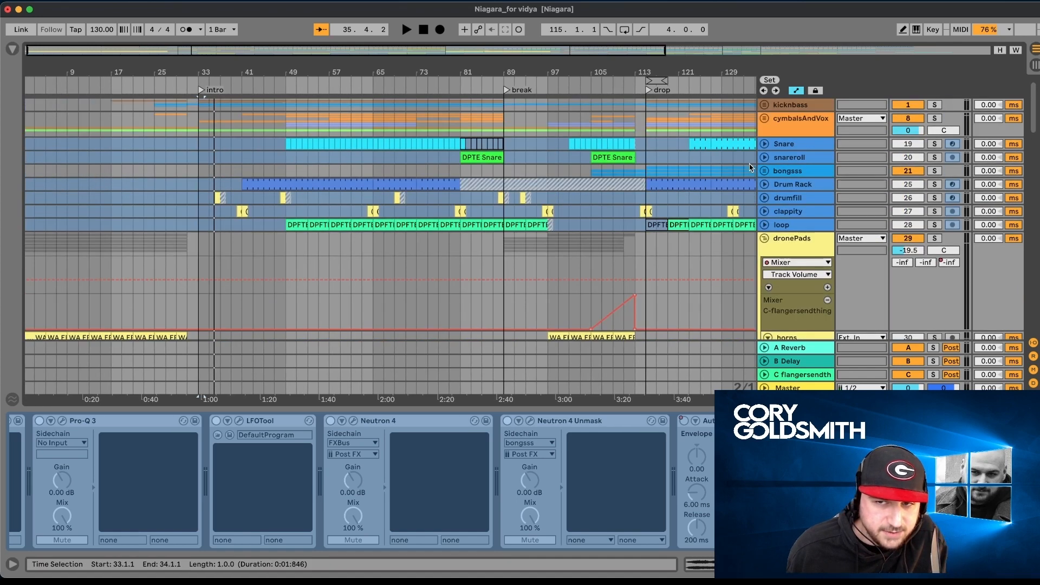
left_click(765, 118)
scroll(761, 180, "down", 3)
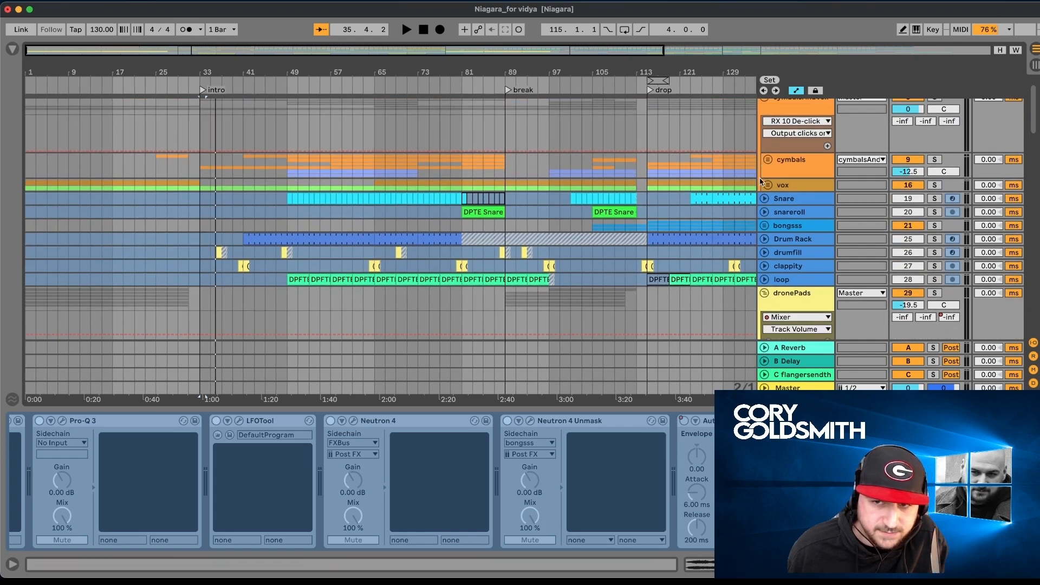
left_click(767, 185)
- Solo the Edit 1 vocal track in the vox group and play it from bar 33 and from bar 2
scroll(429, 294, "down", 10)
scroll(429, 294, "up", 2)
scroll(429, 297, "up", 5)
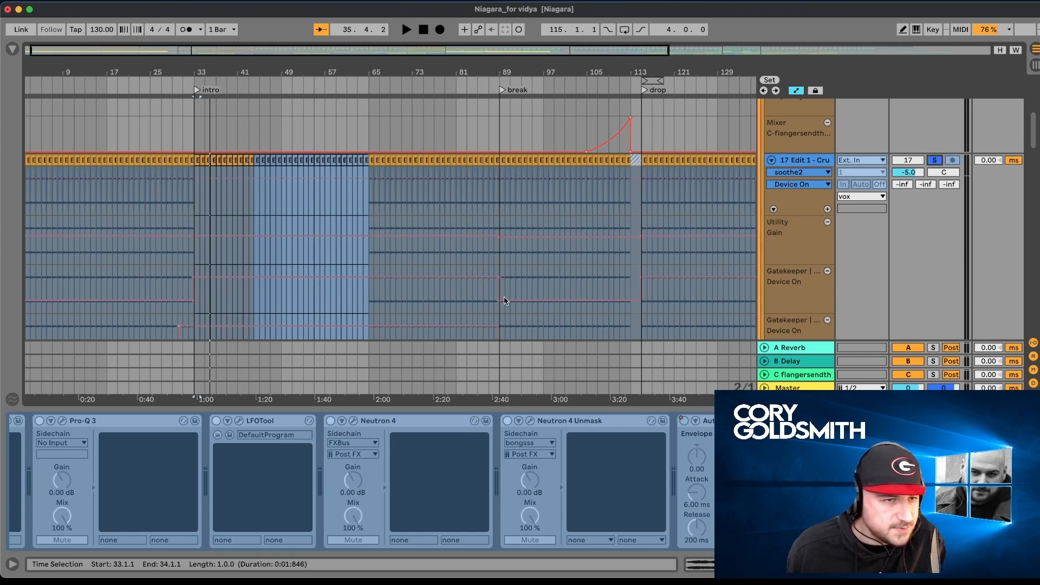
key("space")
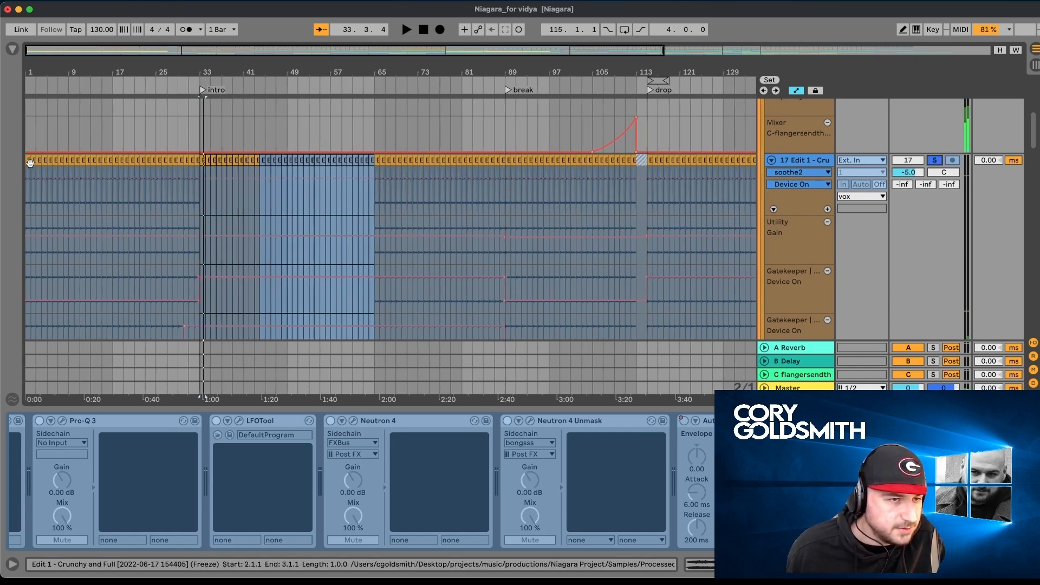
left_click(30, 162)
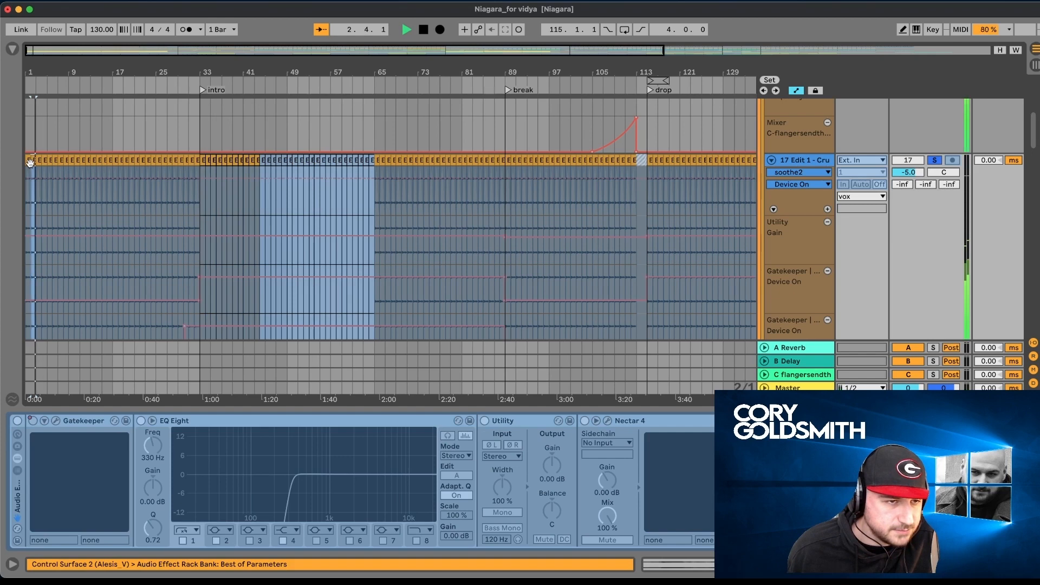
- Solo the US_VOCAL track, play it from the intro at bar 33, and select its first clip at bar 1
scroll(119, 192, "down", 6)
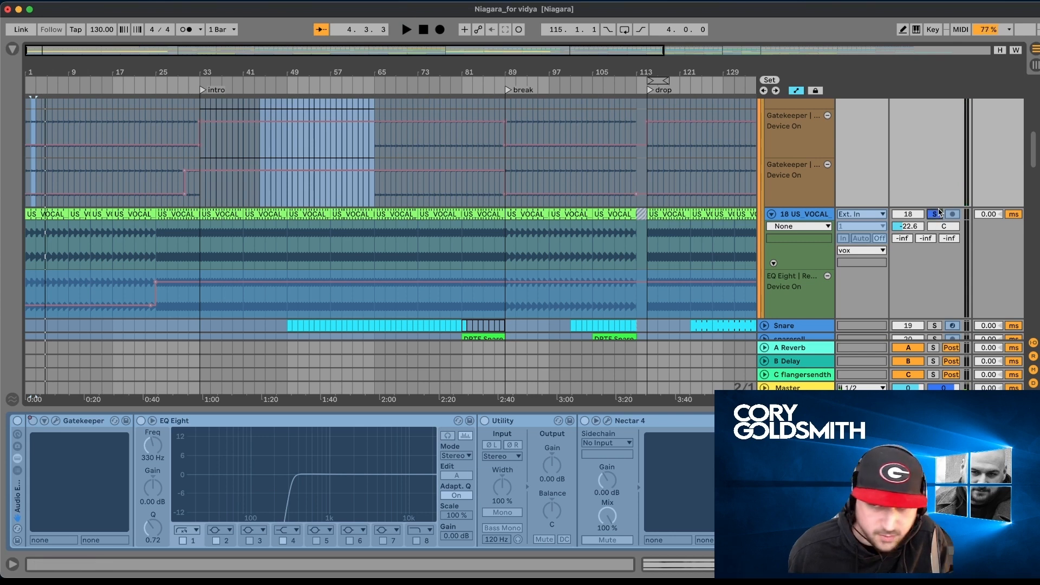
key("space")
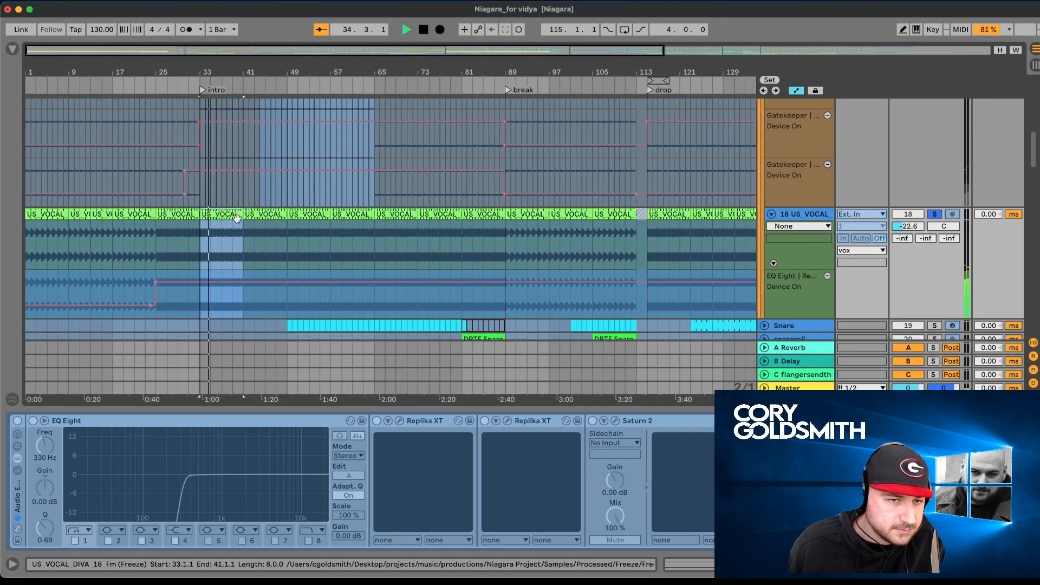
left_click(54, 217)
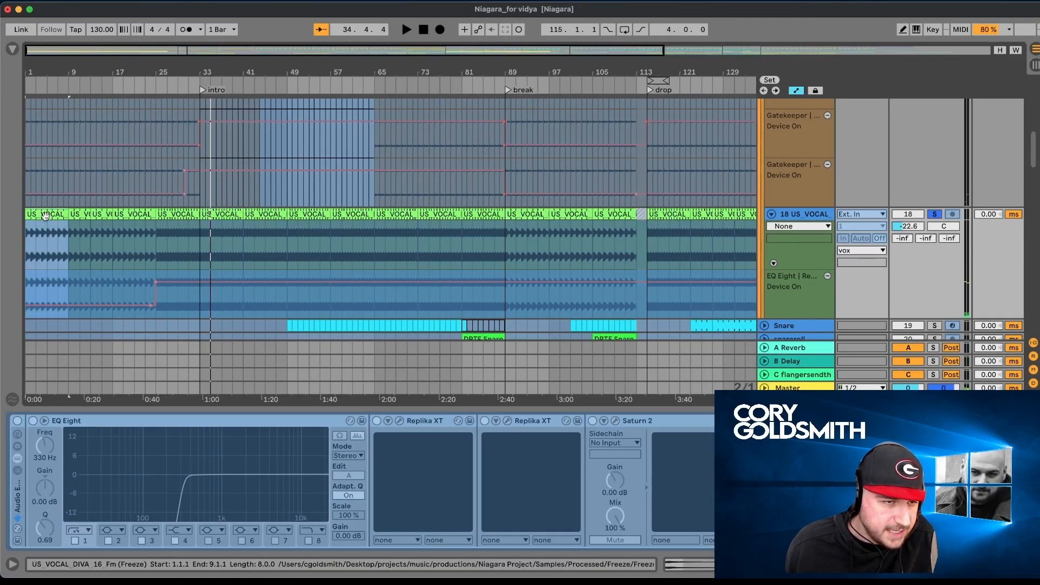
- Solo the whole vox group and play its vocals together from bar 2
scroll(62, 215, "up", 3)
scroll(61, 215, "up", 3)
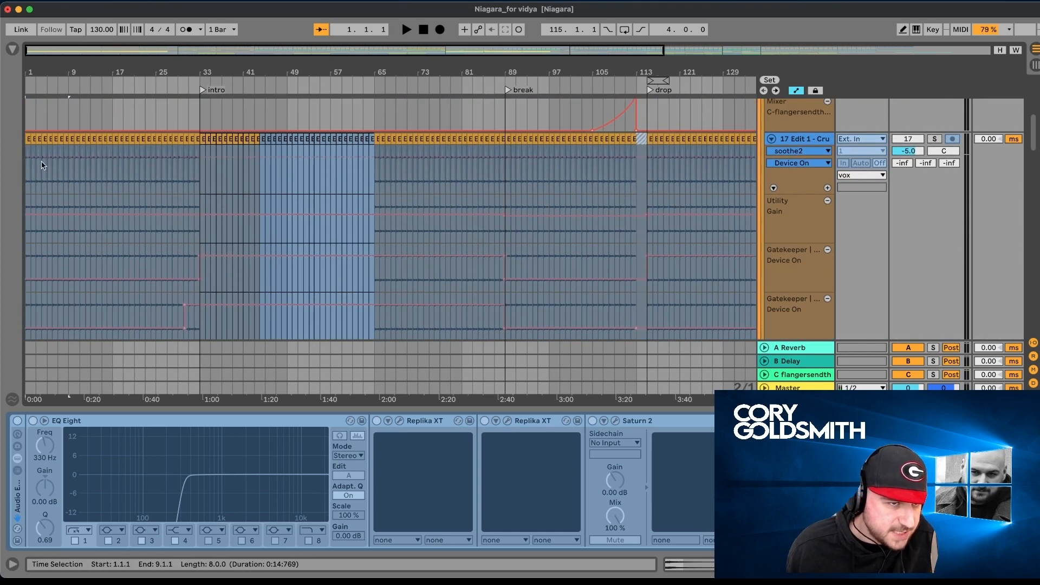
scroll(645, 183, "up", 10)
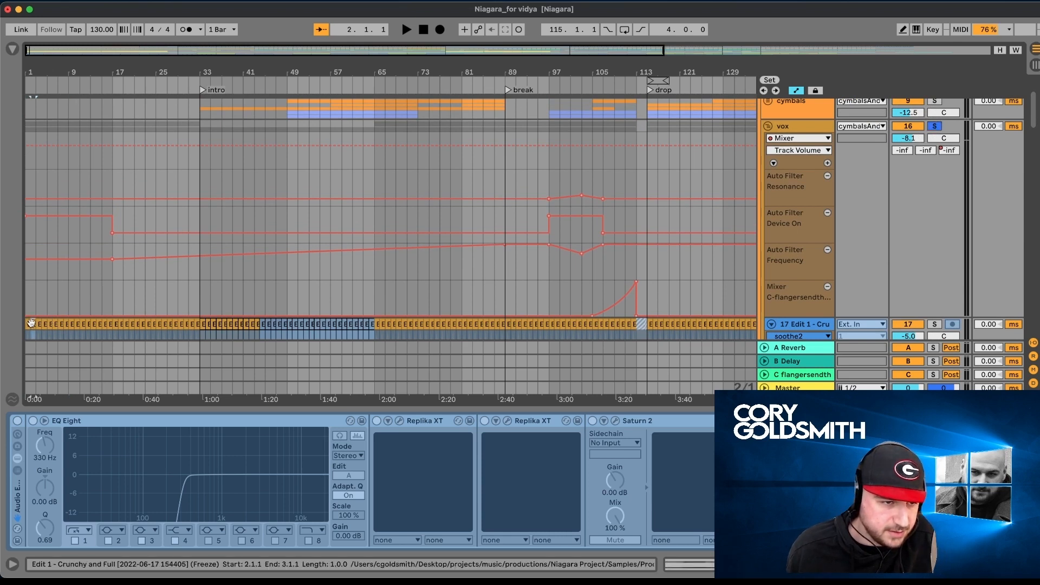
key("space")
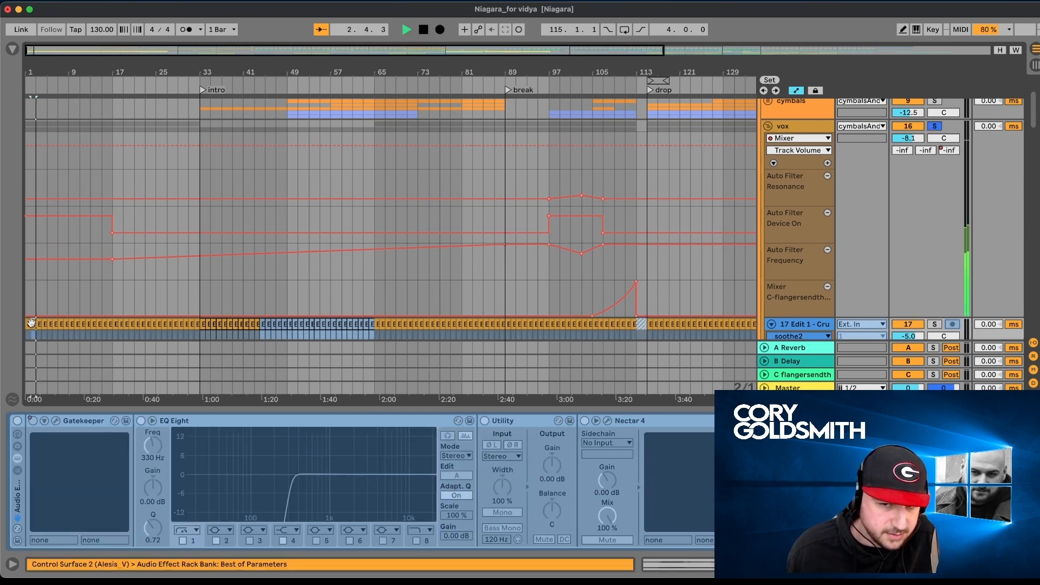
scroll(31, 324, "down", 10)
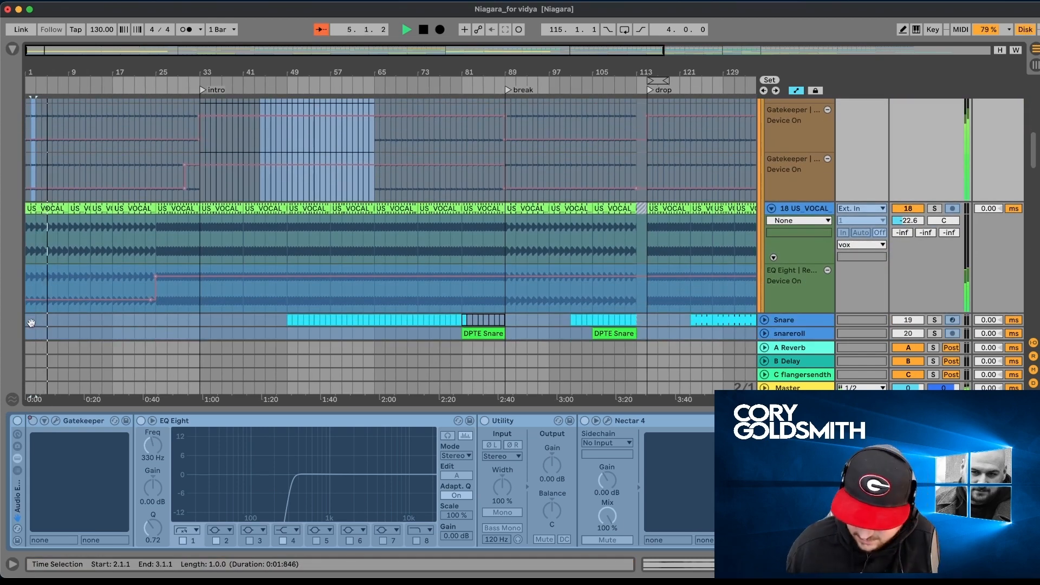
- Hide the device view, return to the first tracks, and unfold the kicknbass group
key("super+alt+l")
scroll(258, 290, "up", 2)
scroll(259, 290, "up", 1)
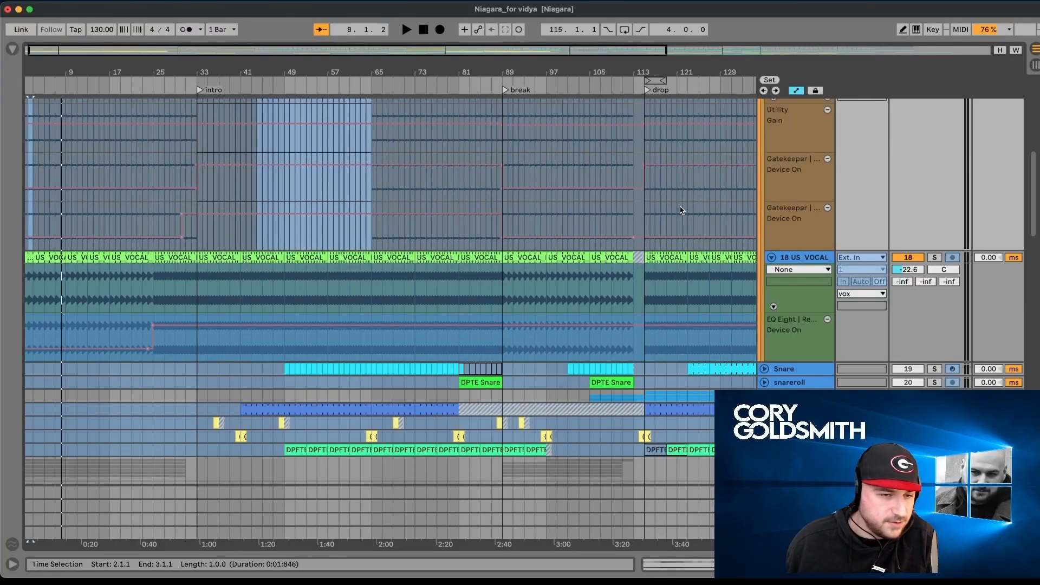
scroll(681, 210, "up", 10)
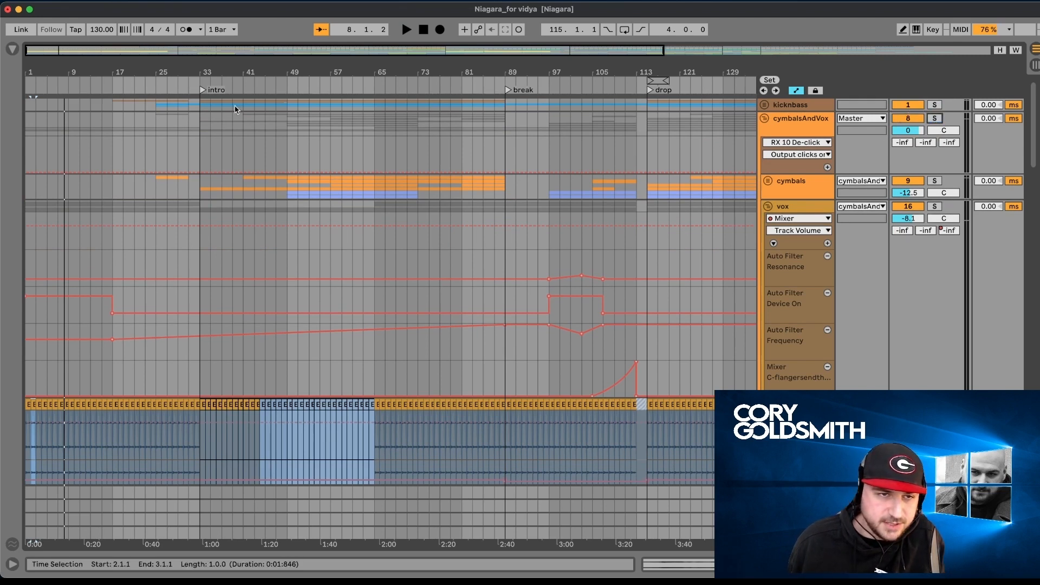
left_click(764, 105)
- Examine the kicc, rumbley, low and basses tracks with their automation while playing from bar 17
scroll(168, 310, "down", 3)
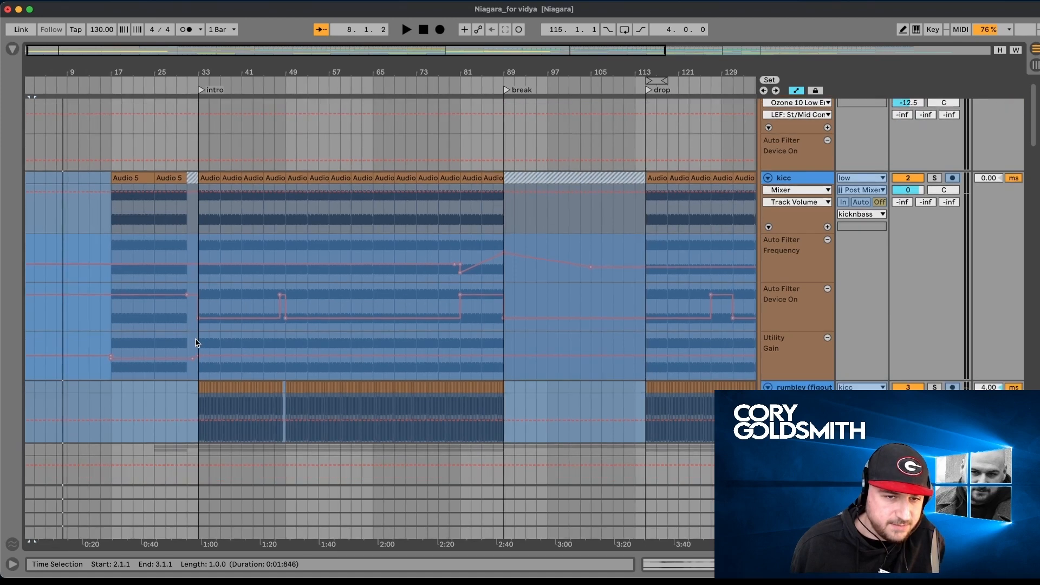
scroll(288, 277, "down", 10)
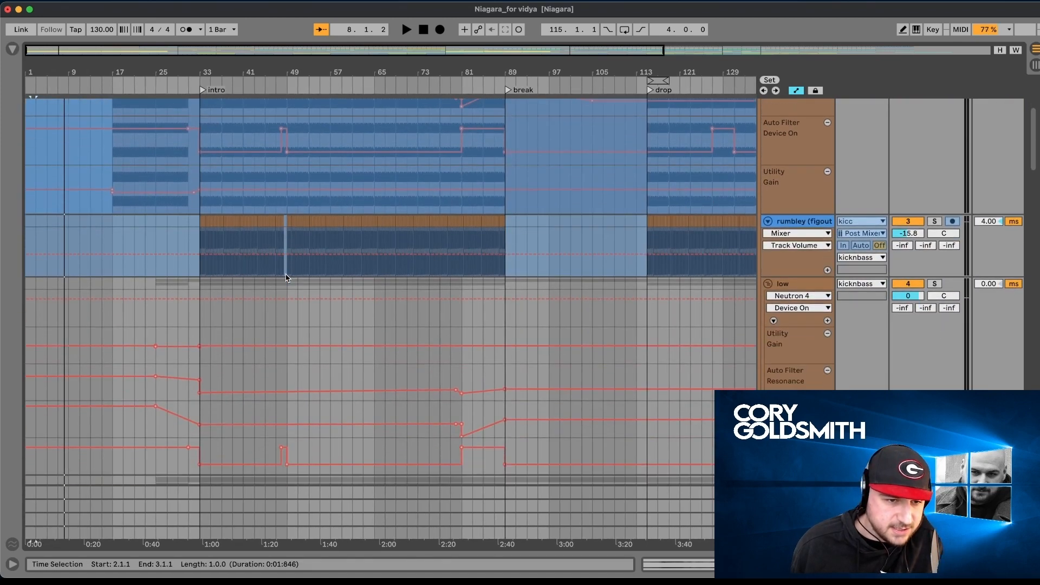
scroll(124, 264, "down", 9)
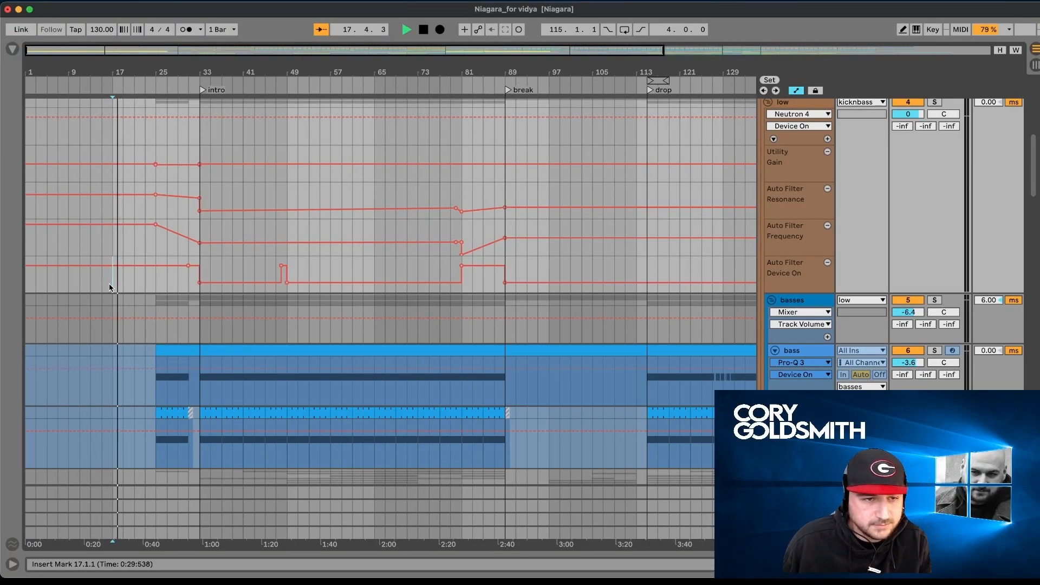
scroll(109, 288, "up", 2)
scroll(109, 288, "up", 3)
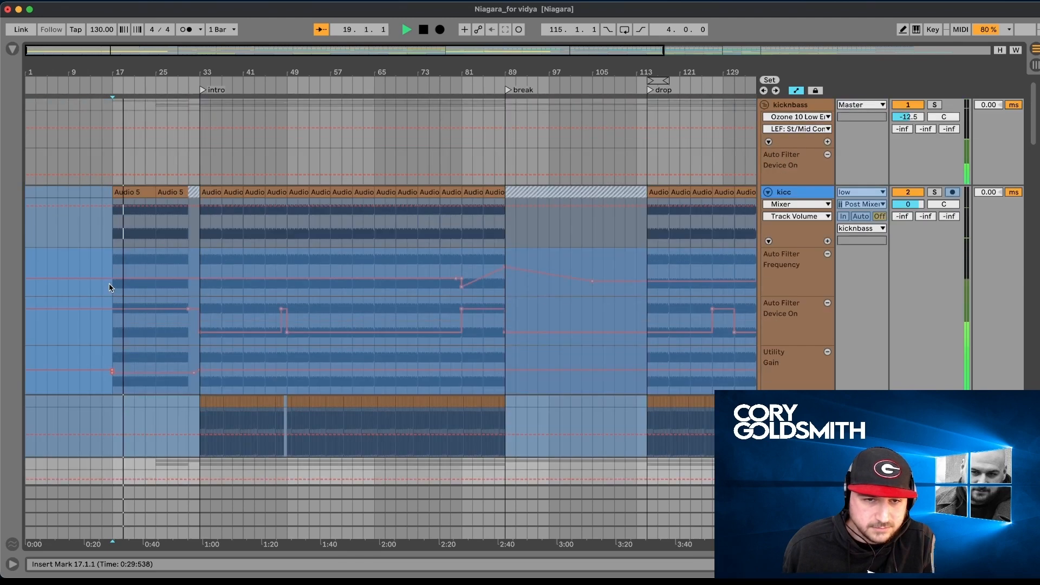
scroll(109, 288, "down", 1)
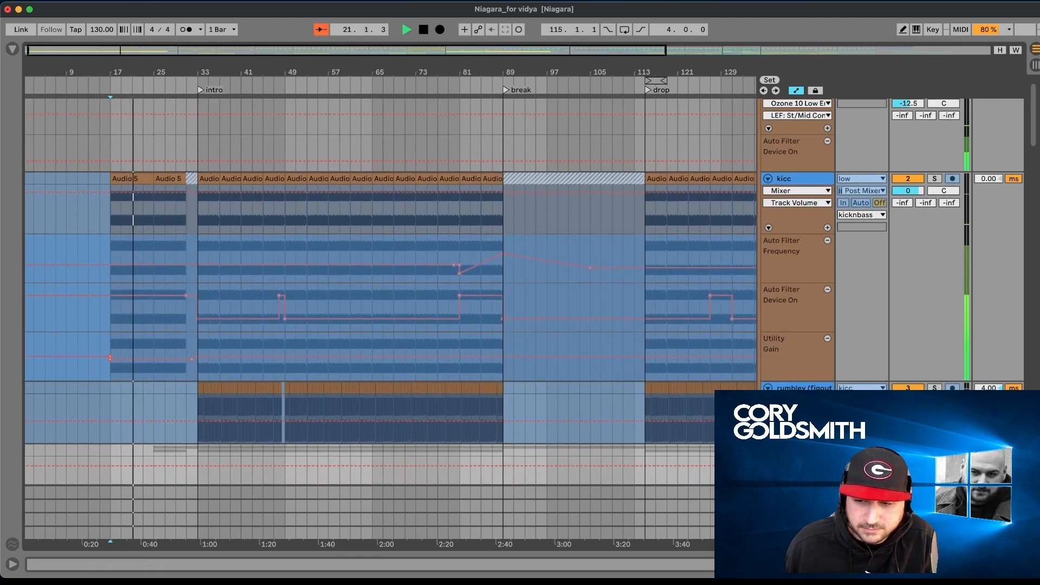
- Listen on into the intro while examining the kicc and rumbley tracks, and select the kicc clip at bar 33
key("alt+super+r")
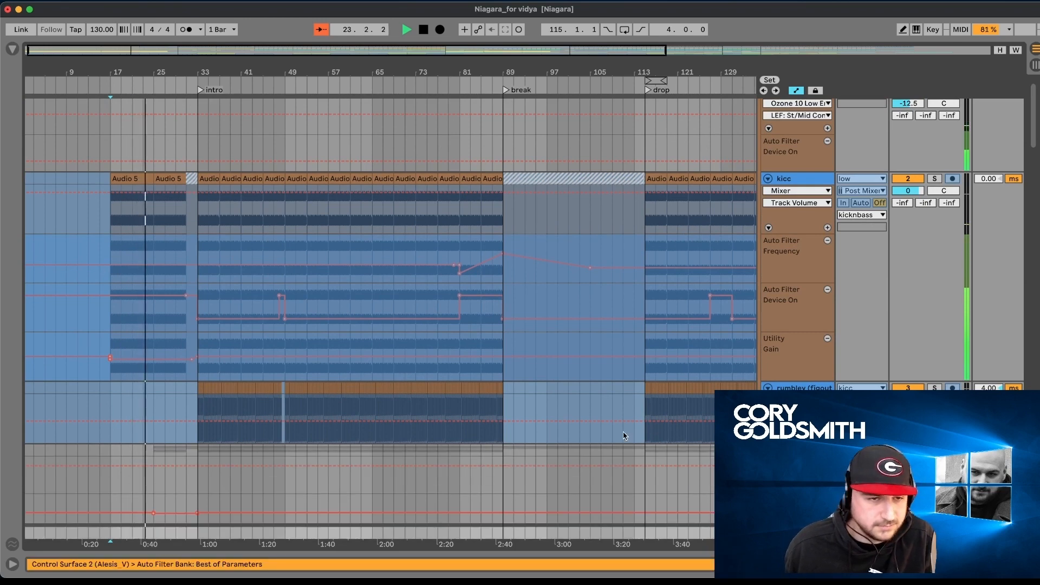
scroll(531, 416, "down", 3)
scroll(531, 416, "down", 3)
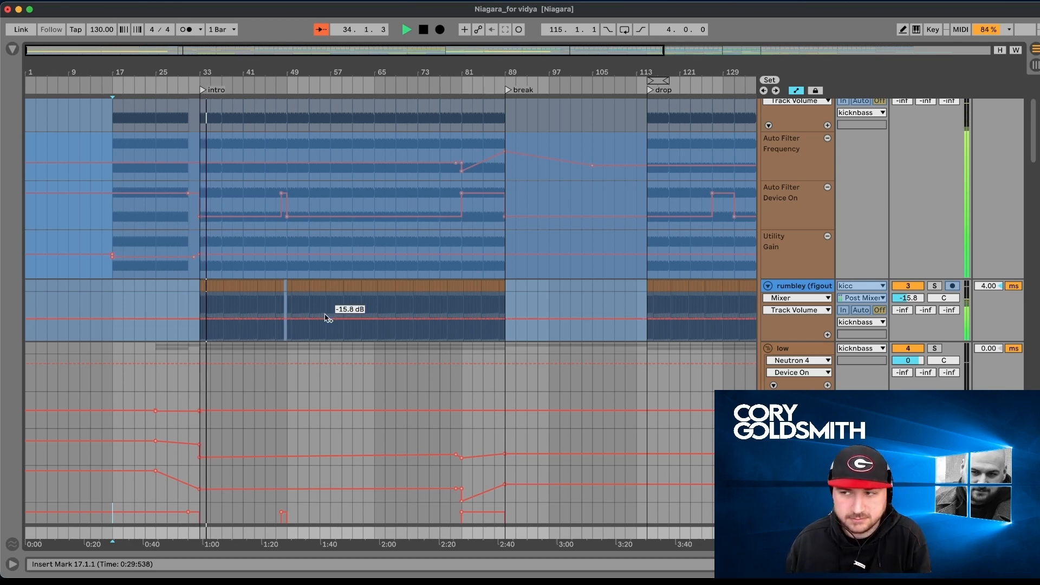
scroll(508, 214, "up", 5)
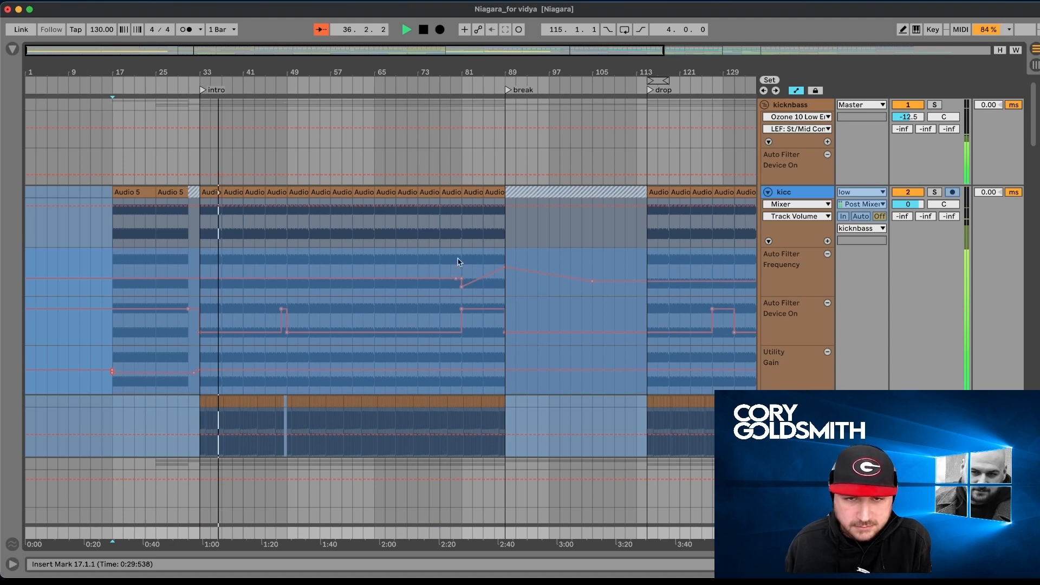
scroll(458, 265, "down", 3)
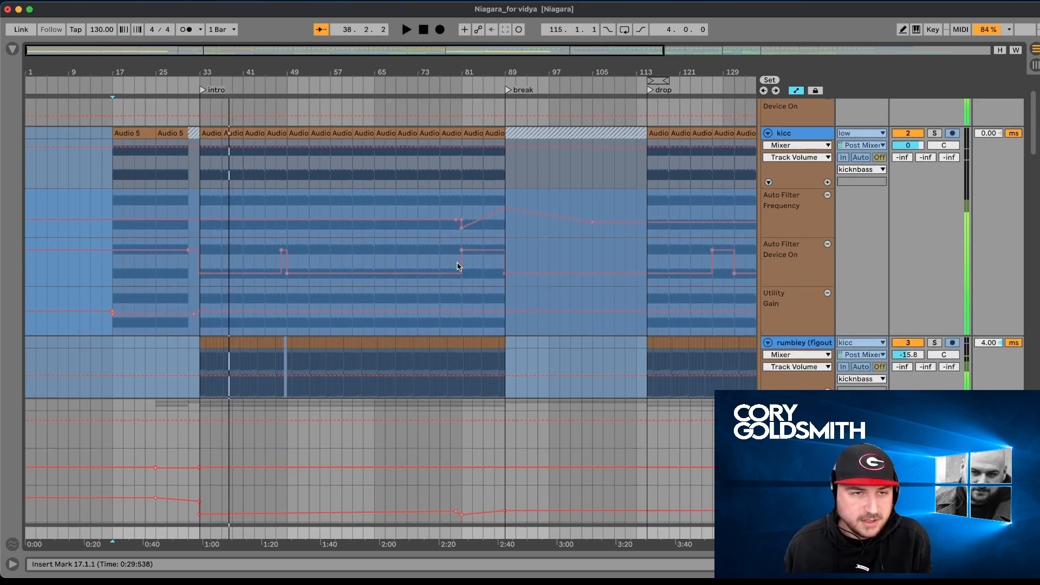
left_click(206, 106)
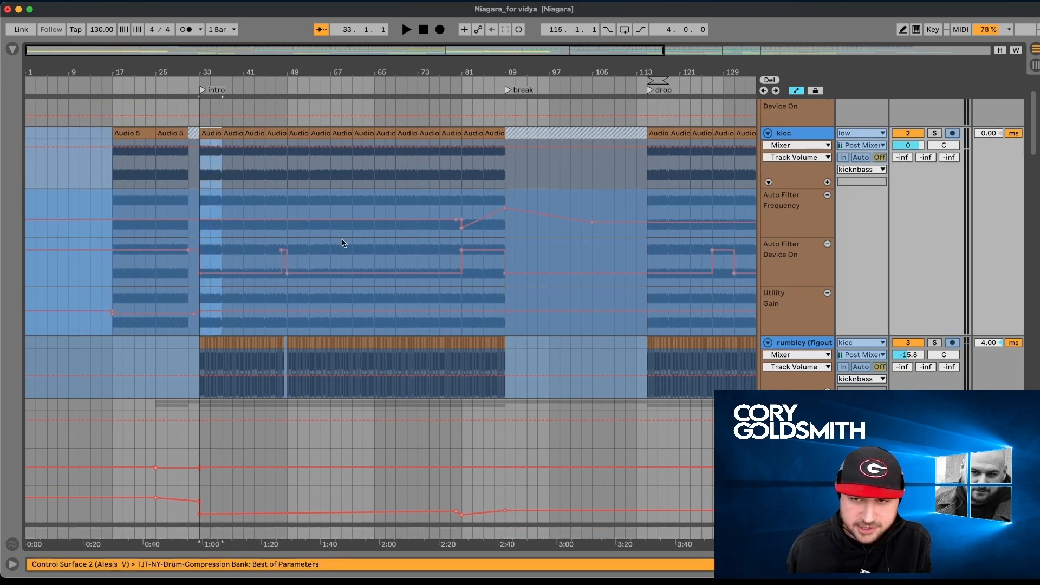
- Show the effect chain of the kicknbass group, and look through the device chain of the kicc track
scroll(820, 134, "up", 2)
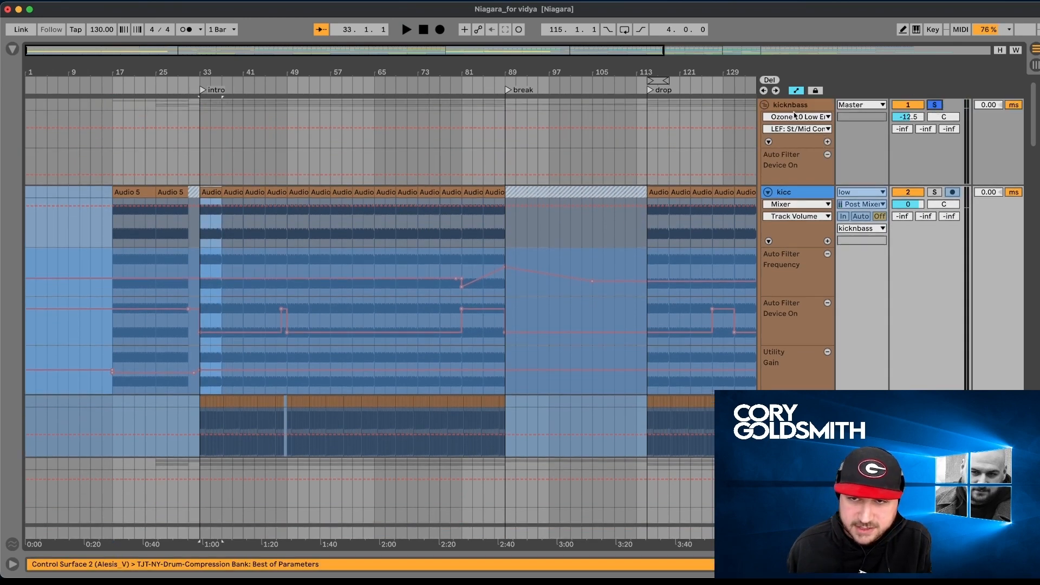
double_click(794, 105)
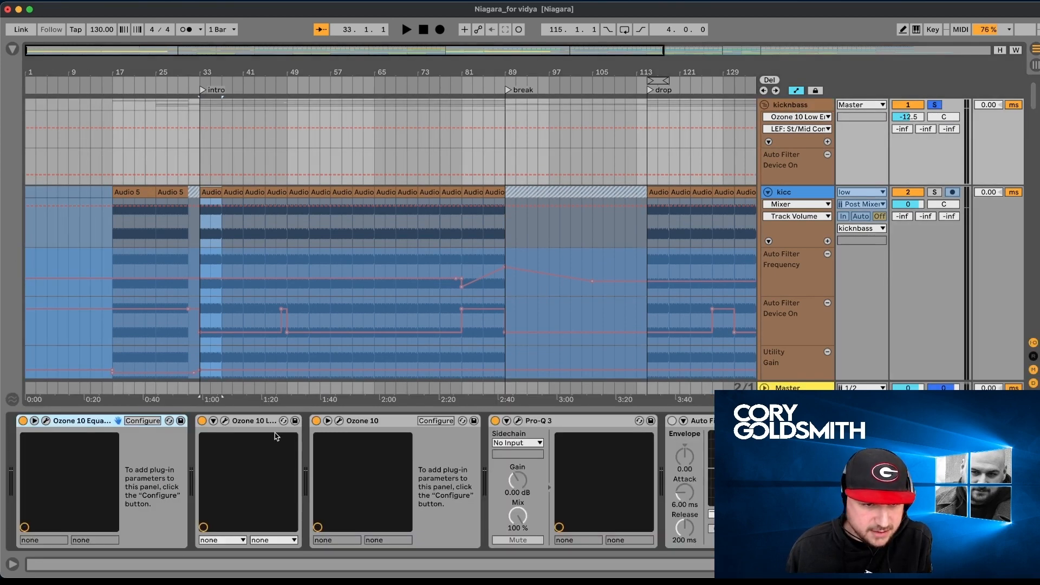
scroll(790, 137, "down", 2)
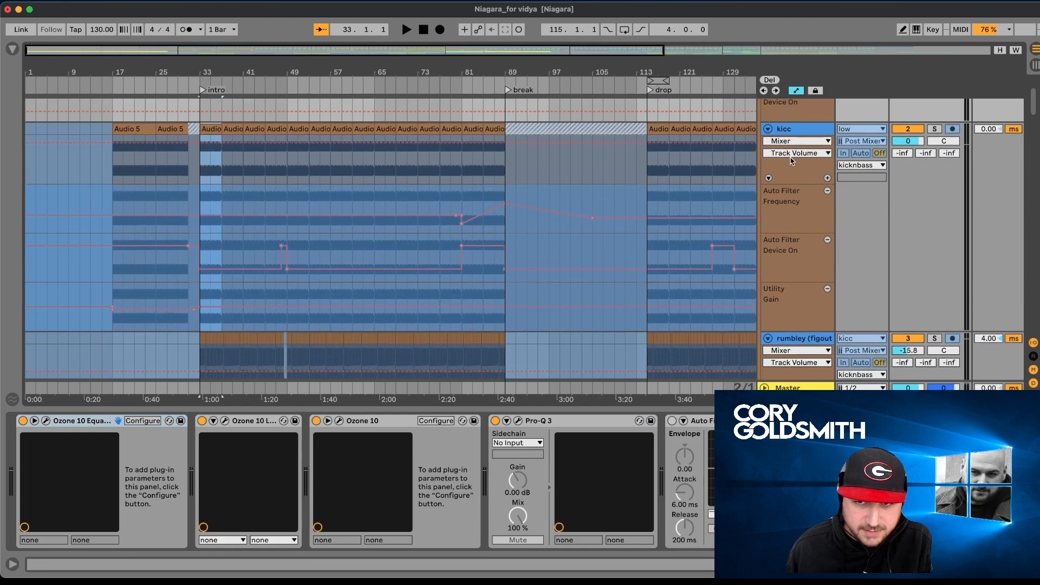
left_click(791, 136)
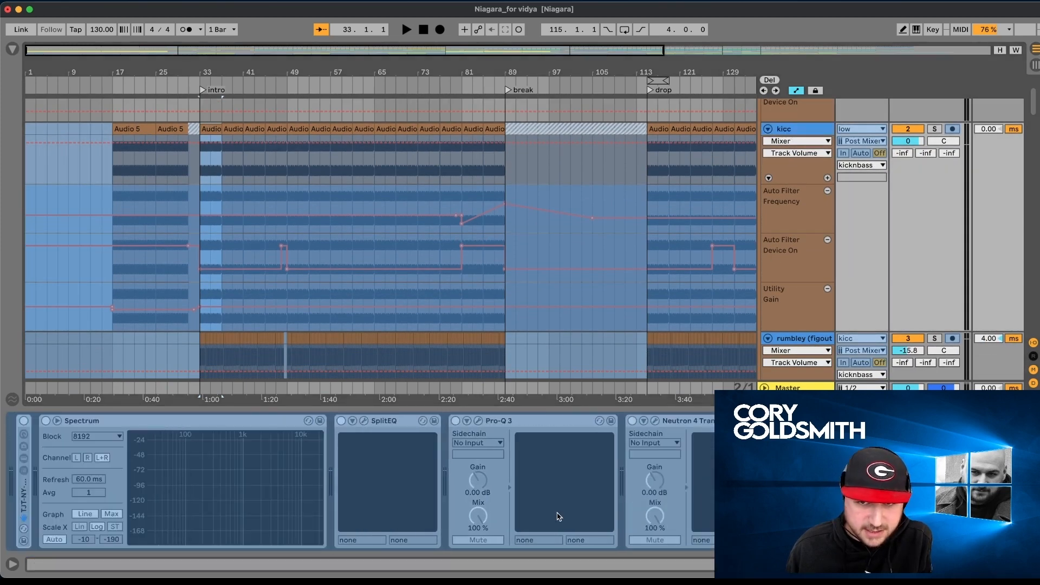
scroll(687, 536, "right", 4)
- Show the rumbley track's device chain and look through it from Utility to Spectrum
scroll(838, 310, "down", 3)
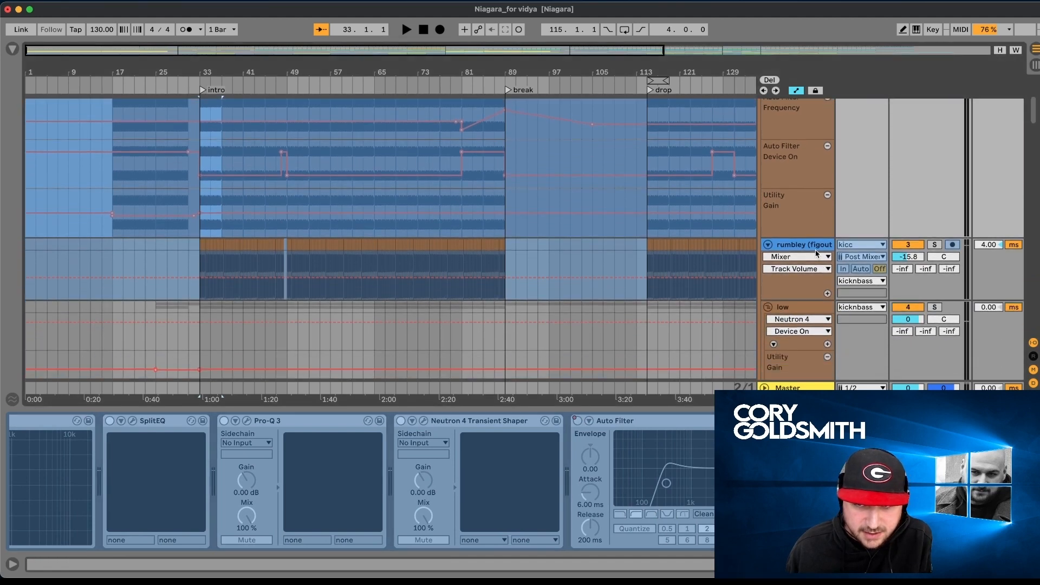
left_click(816, 250)
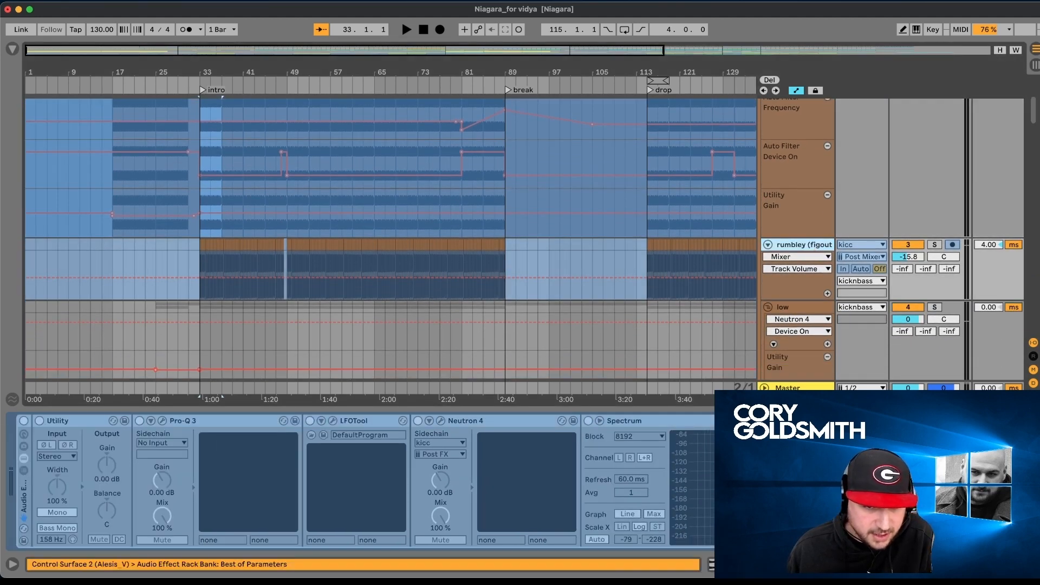
scroll(682, 537, "right", 3)
scroll(368, 464, "right", 2)
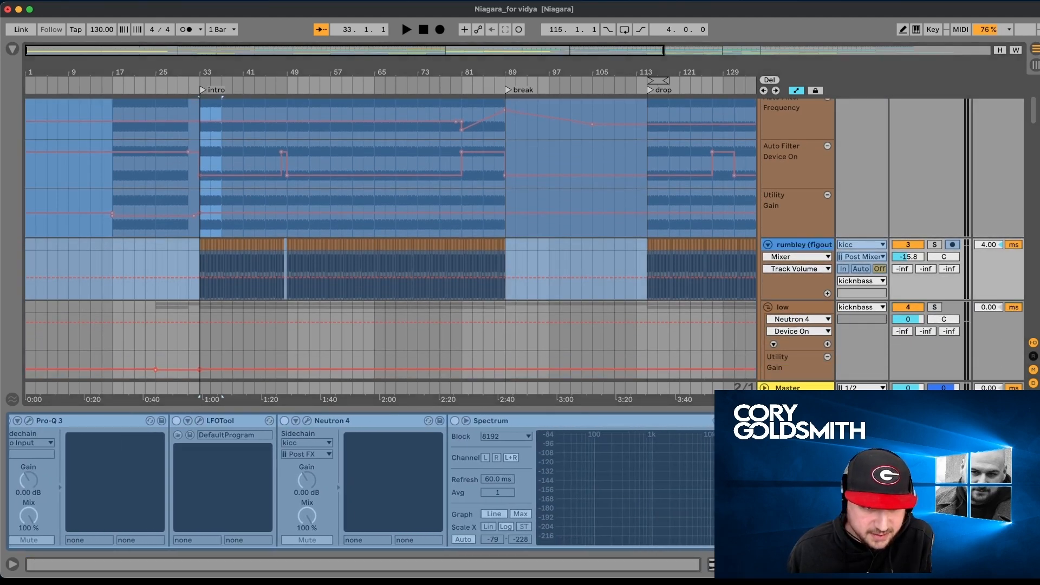
scroll(606, 508, "right", 3)
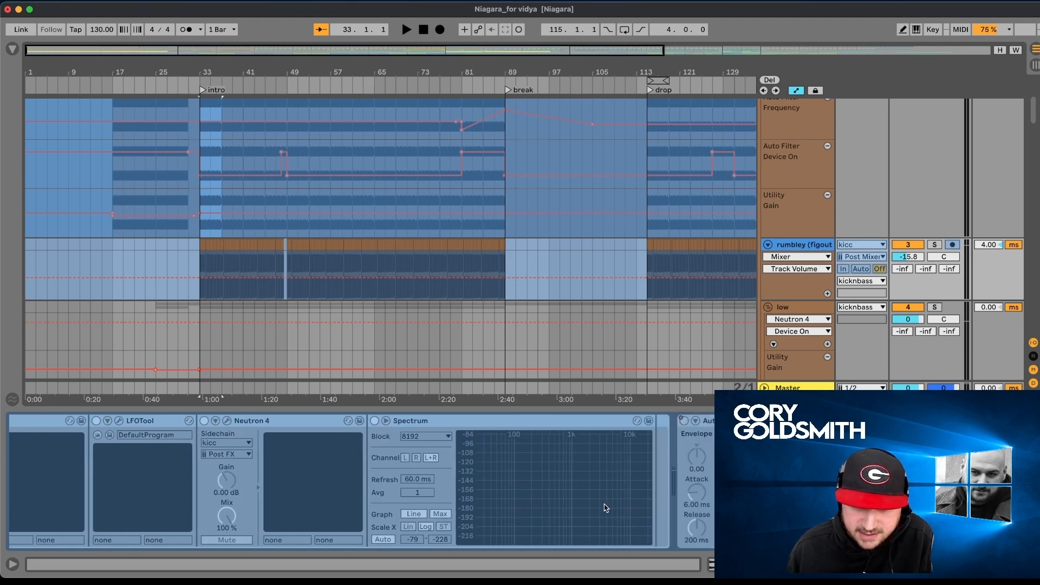
- Show the low group's effects and examine its Utility and Auto Filter automation lanes
scroll(799, 317, "down", 3)
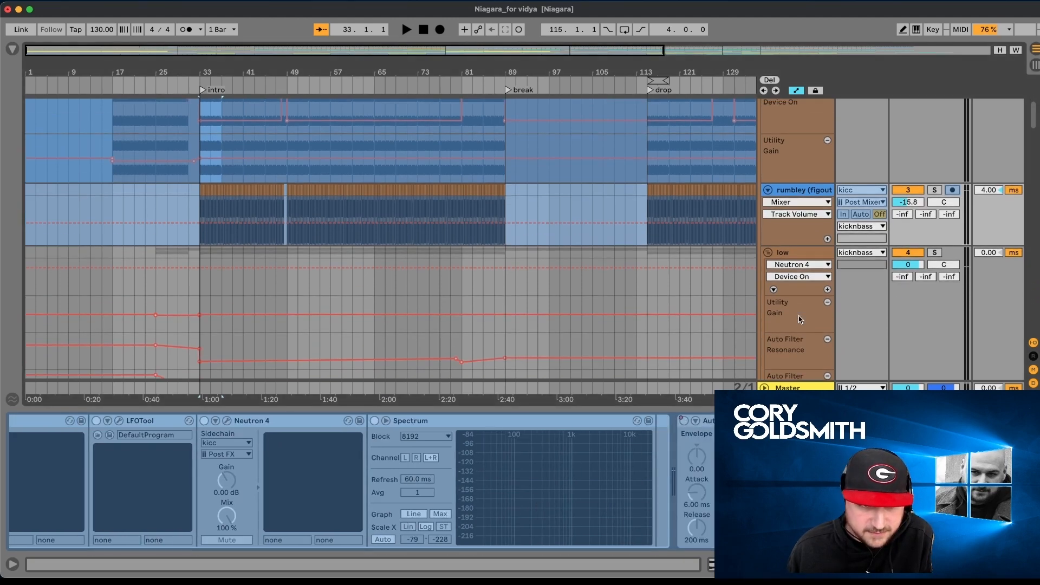
left_click(804, 254)
scroll(804, 253, "down", 3)
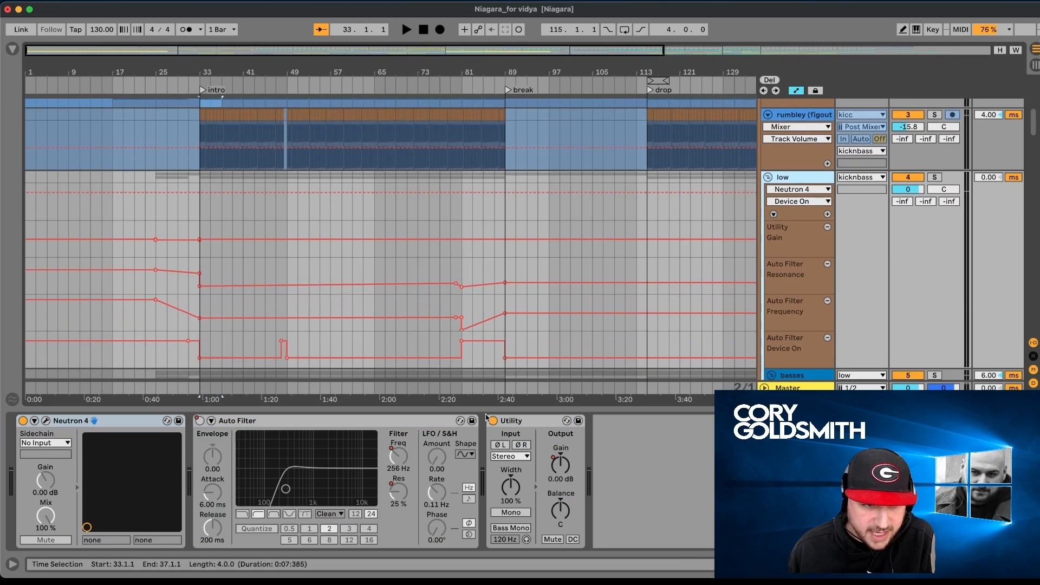
scroll(678, 259, "down", 5)
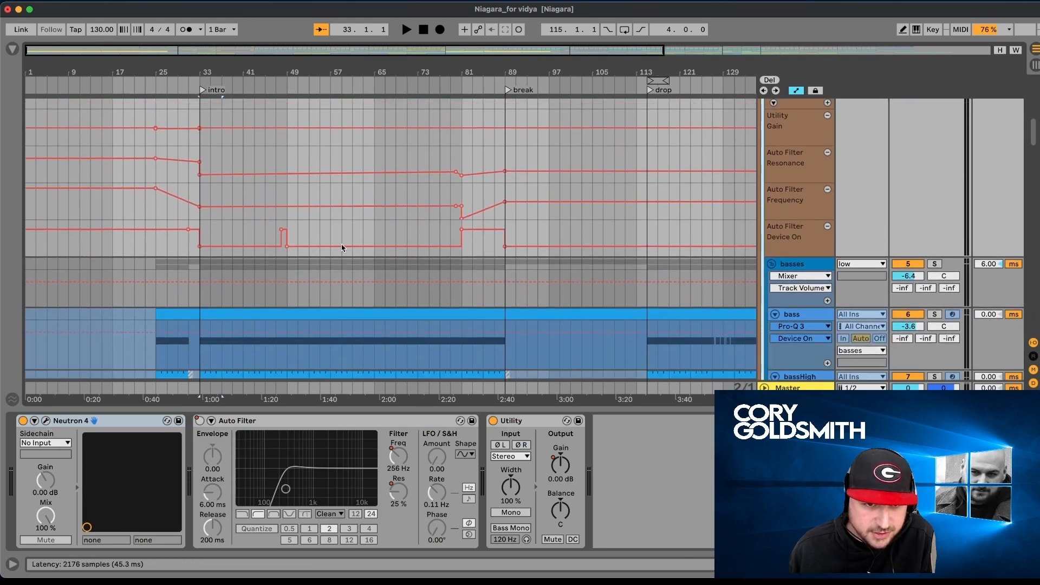
- Open the low group's Neutron 4 plug-in window, review it alongside the kick and bass tracks, and close it
key("alt+super+p")
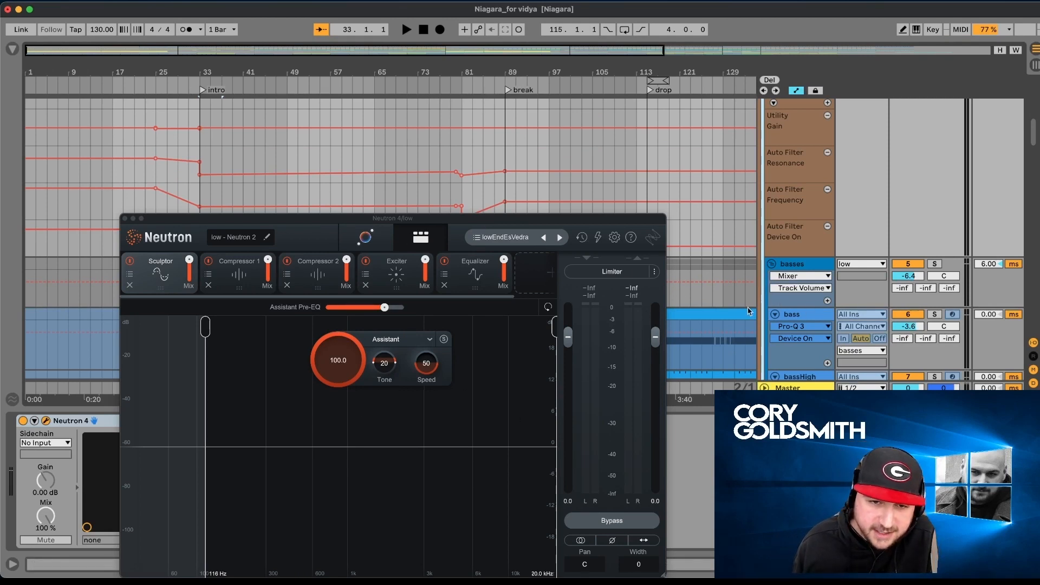
scroll(766, 291, "down", 2)
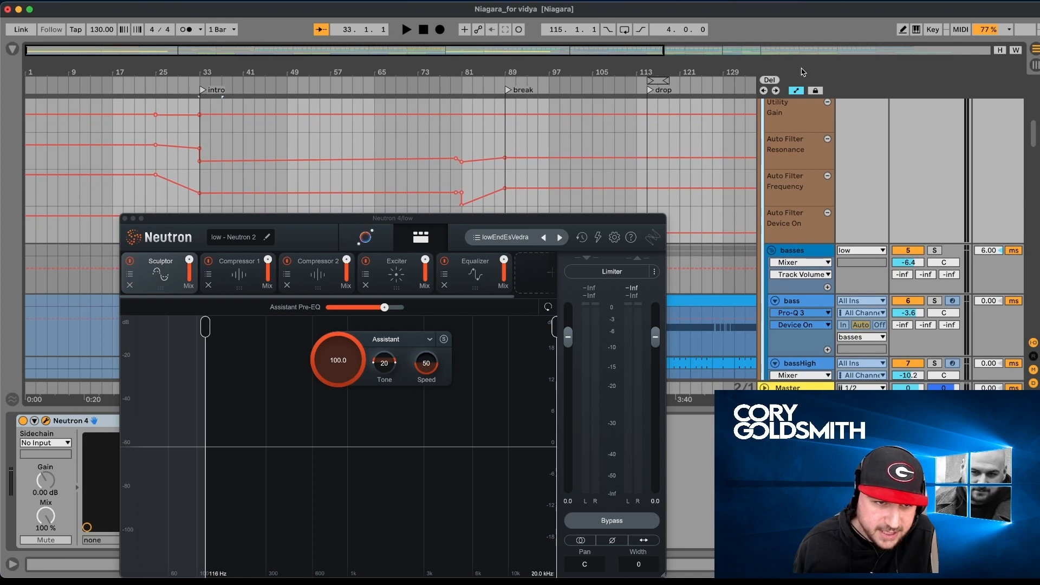
scroll(799, 124, "up", 5)
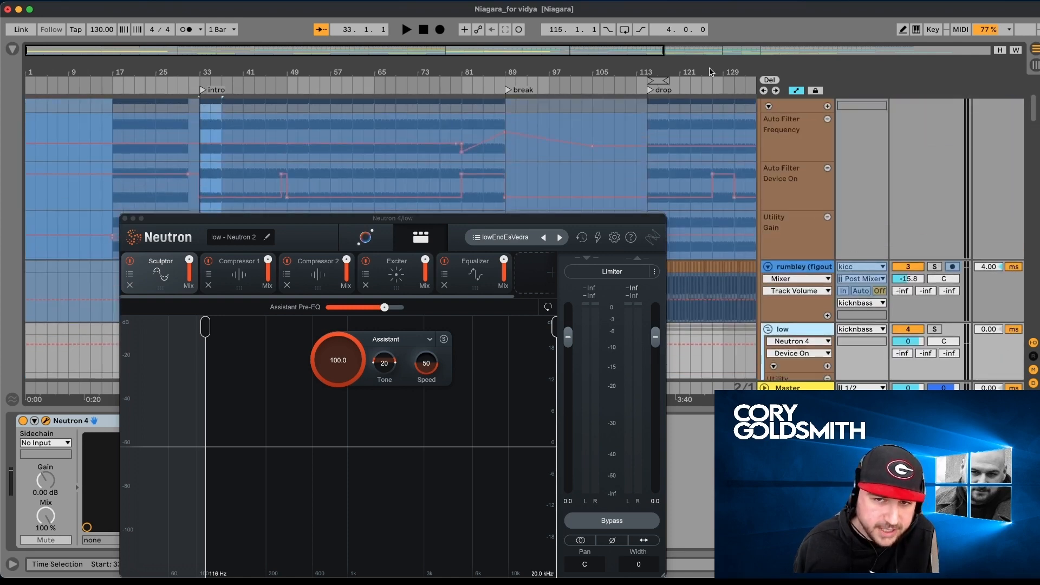
scroll(762, 174, "down", 5)
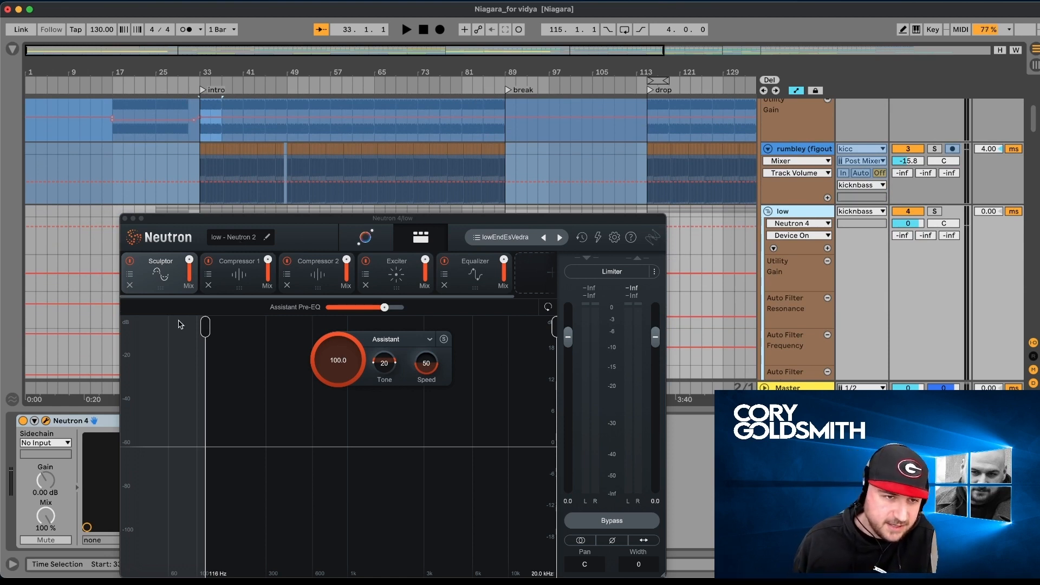
left_click(126, 219)
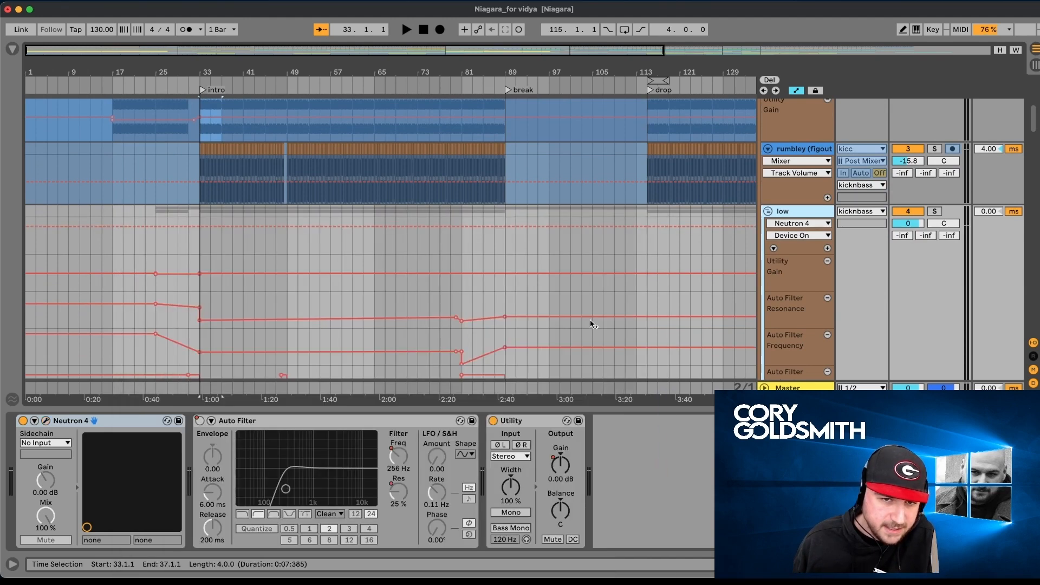
- Play from bar 33, soloing first the bass track, next bassHigh, and finally the whole basses group
scroll(754, 265, "down", 8)
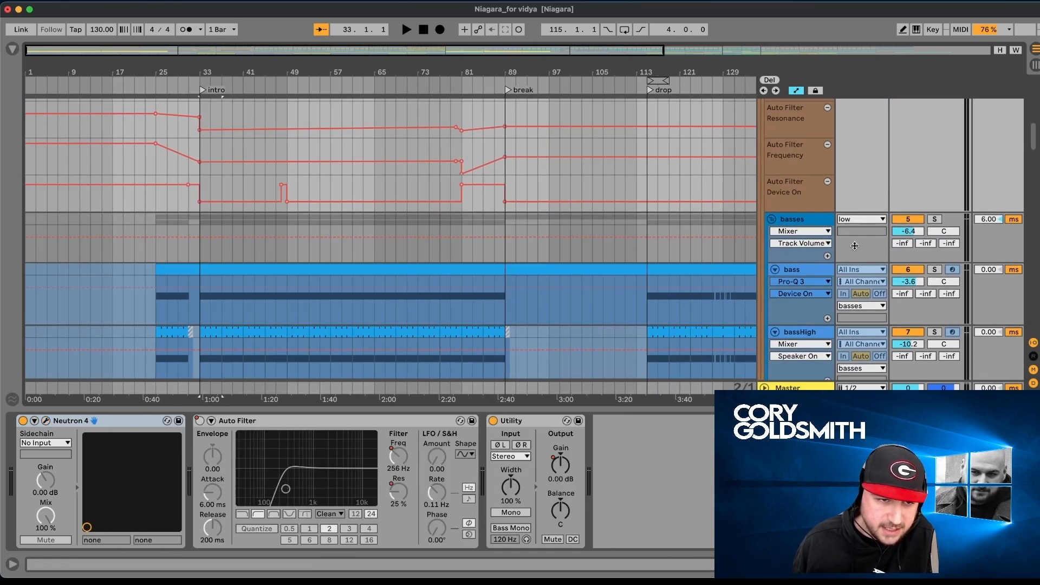
scroll(710, 303, "down", 4)
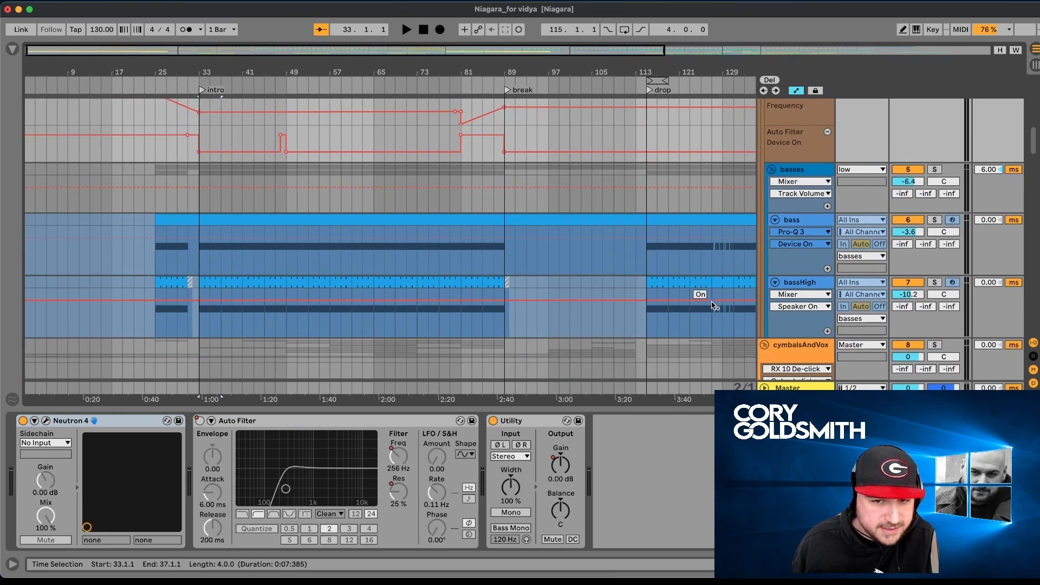
left_click(936, 206)
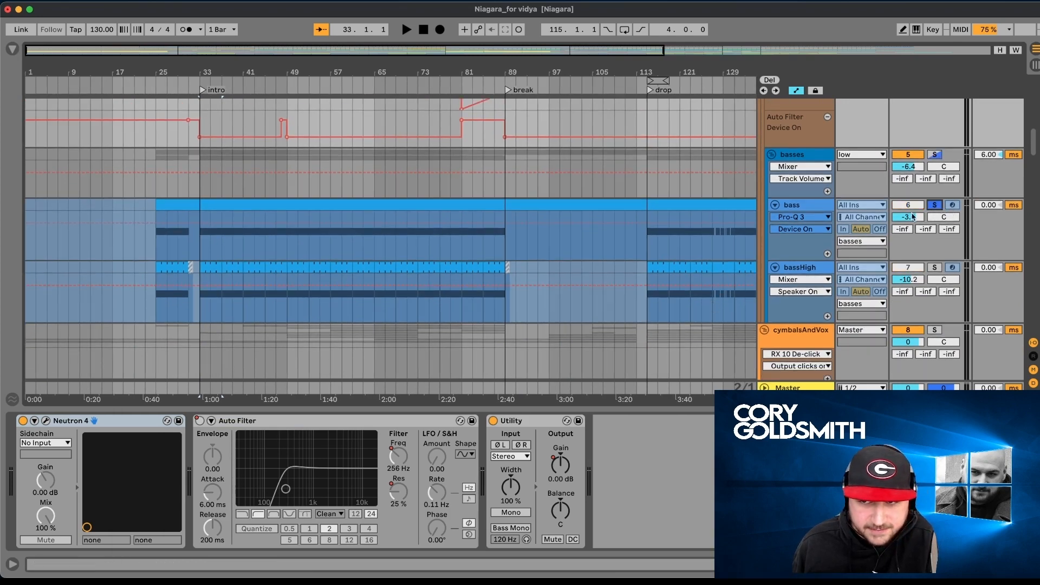
left_click(198, 251)
key("space")
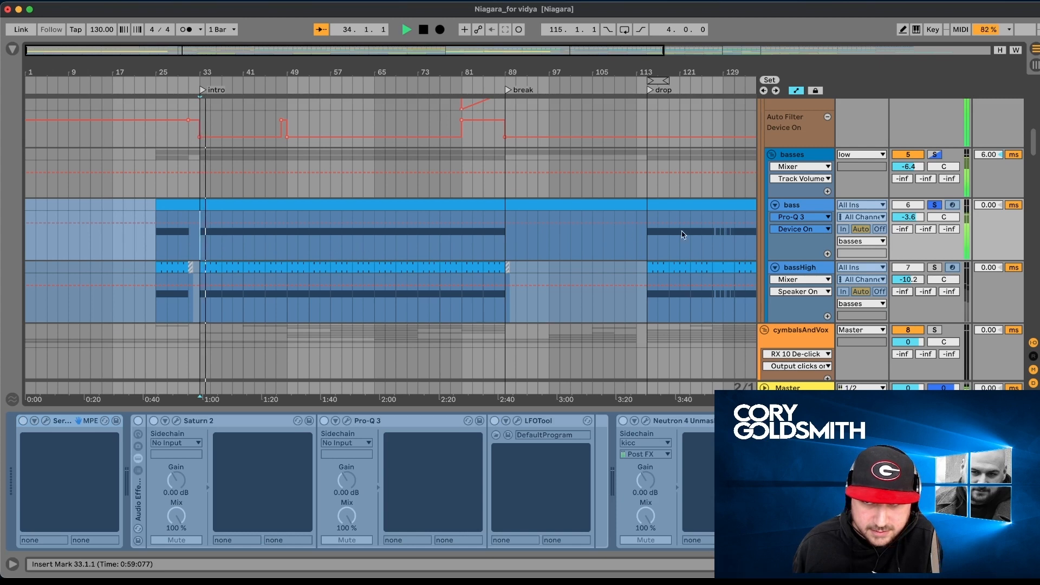
left_click(936, 268)
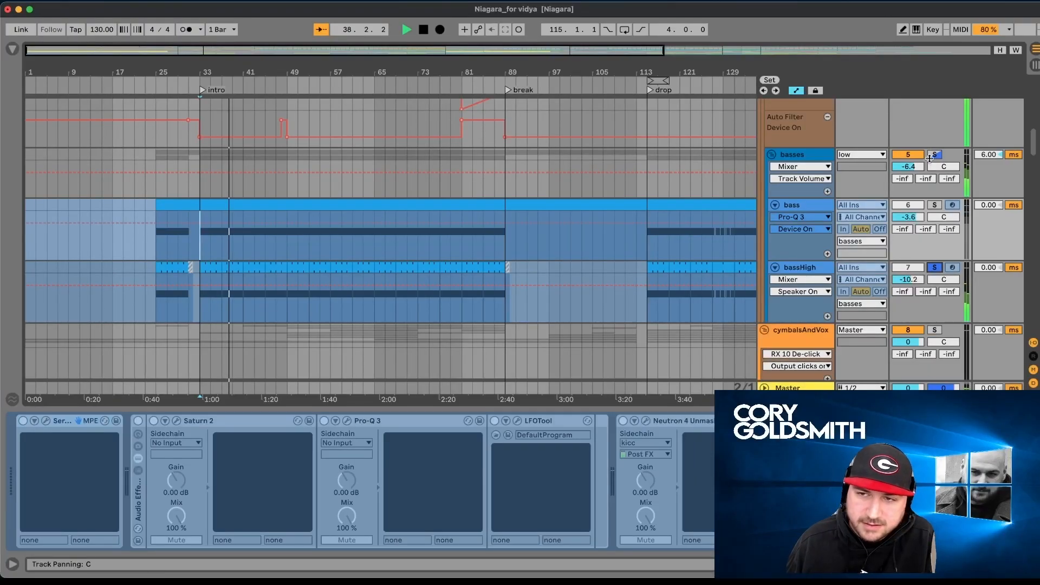
left_click(931, 156)
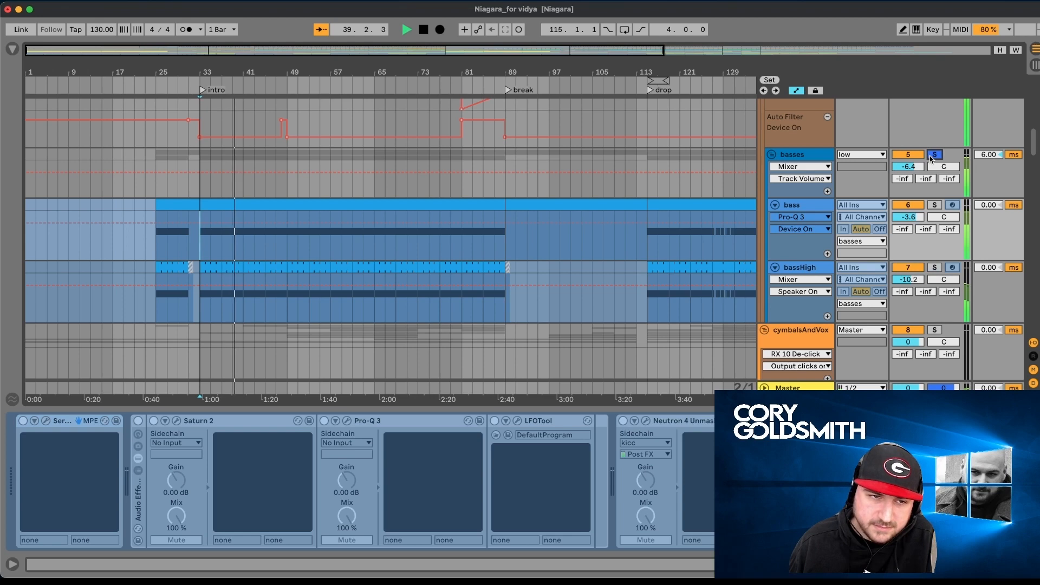
- Solo rumbley, kicc and the whole kicknbass group in turn during playback, and end with playback stopped and the solo released
scroll(931, 156, "up", 6)
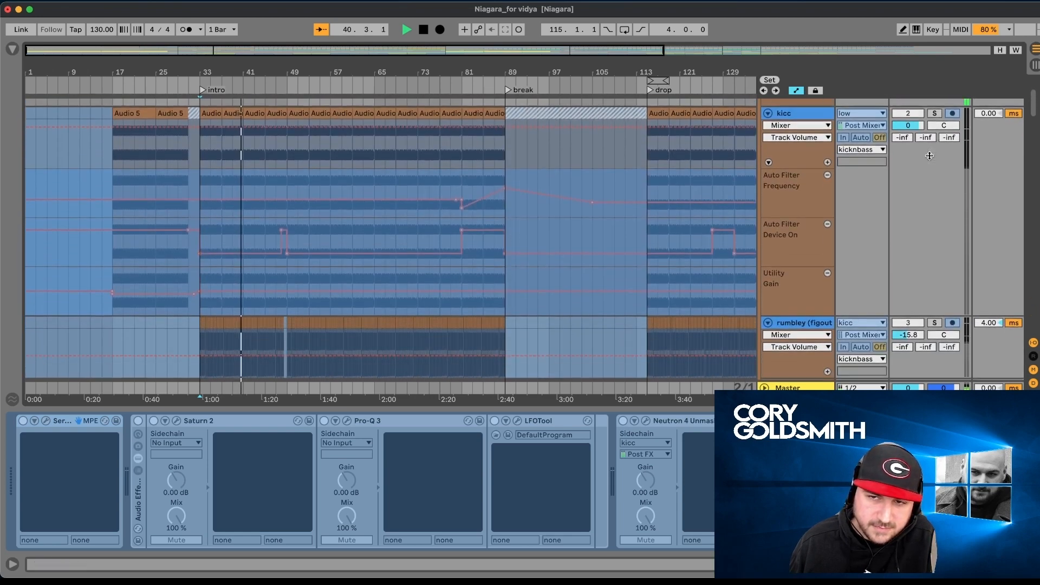
left_click(933, 325)
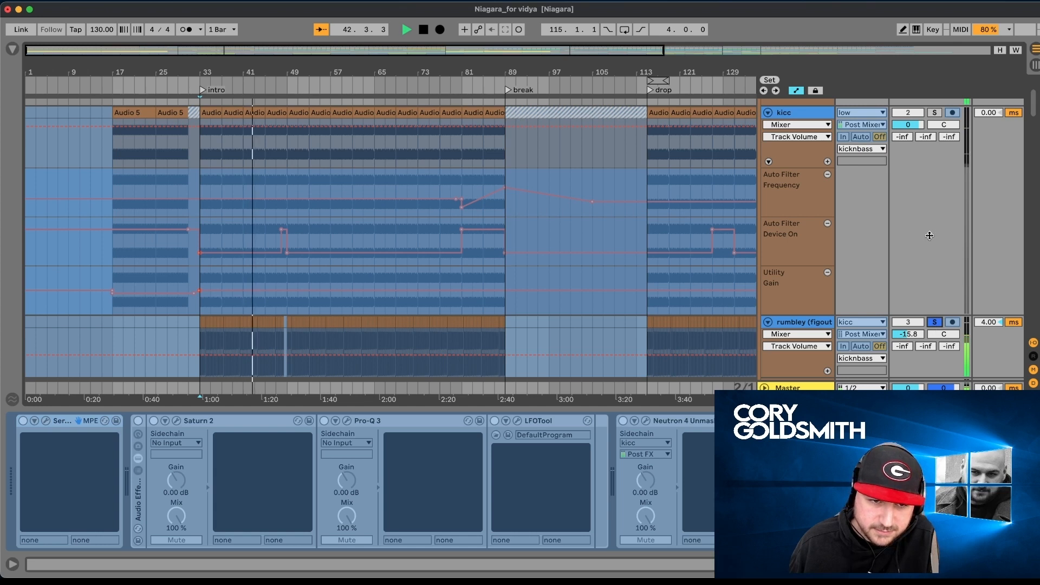
scroll(930, 235, "up", 2)
left_click(933, 193)
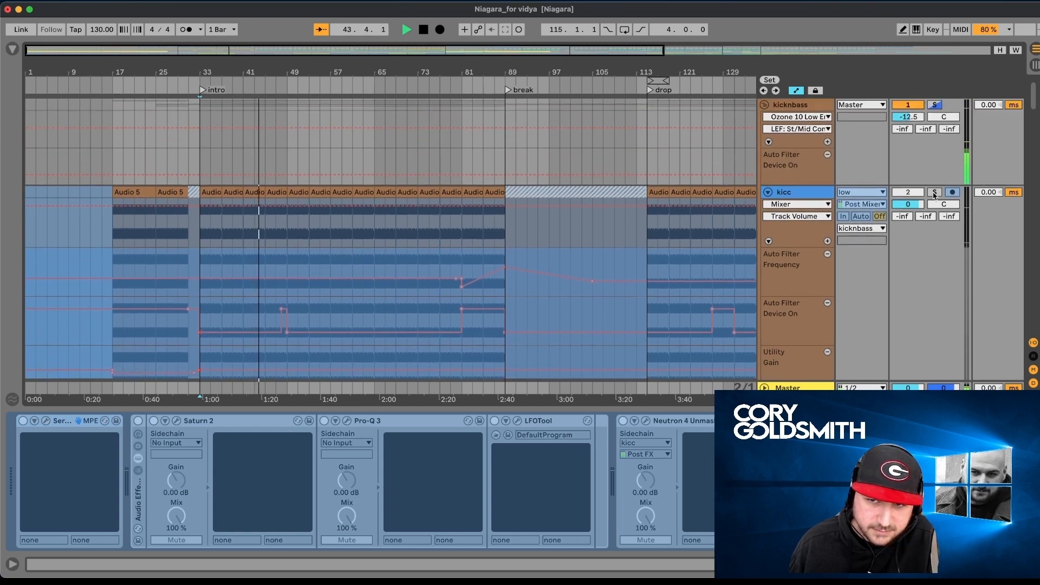
left_click(934, 106)
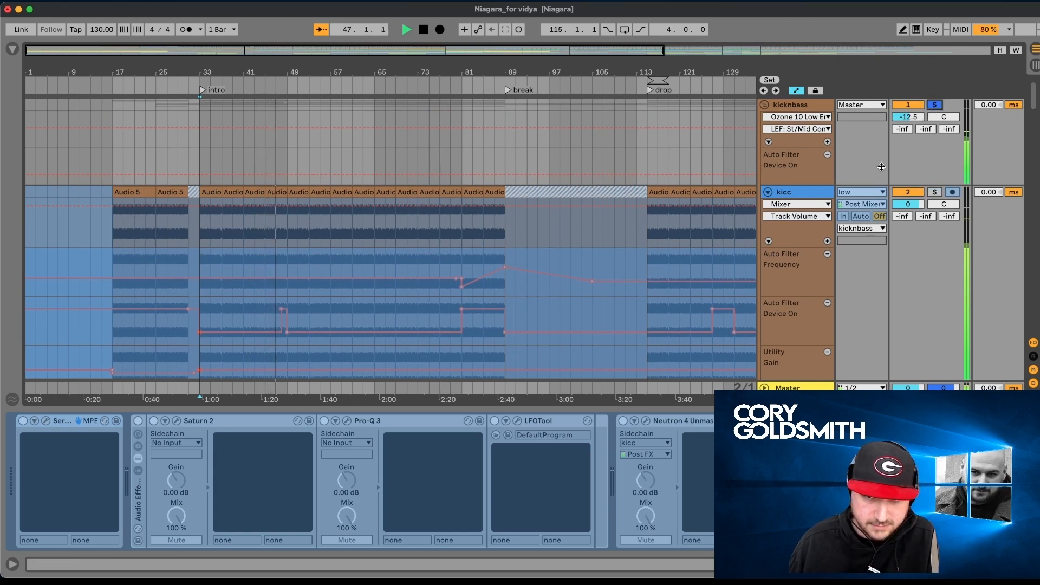
key("space")
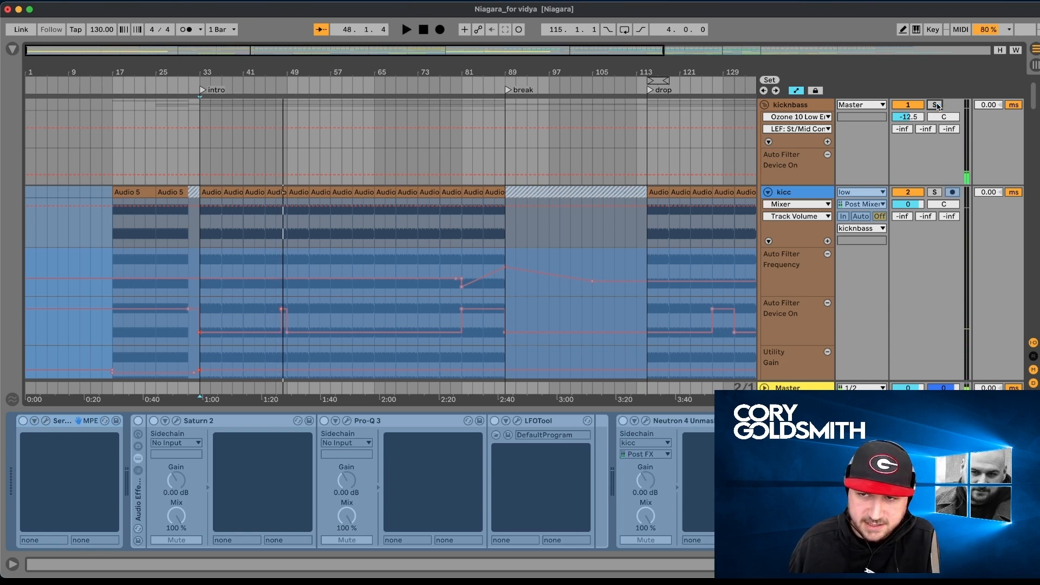
- Unfold the cymbals group inside cymbalsAndVox
scroll(755, 238, "down", 10)
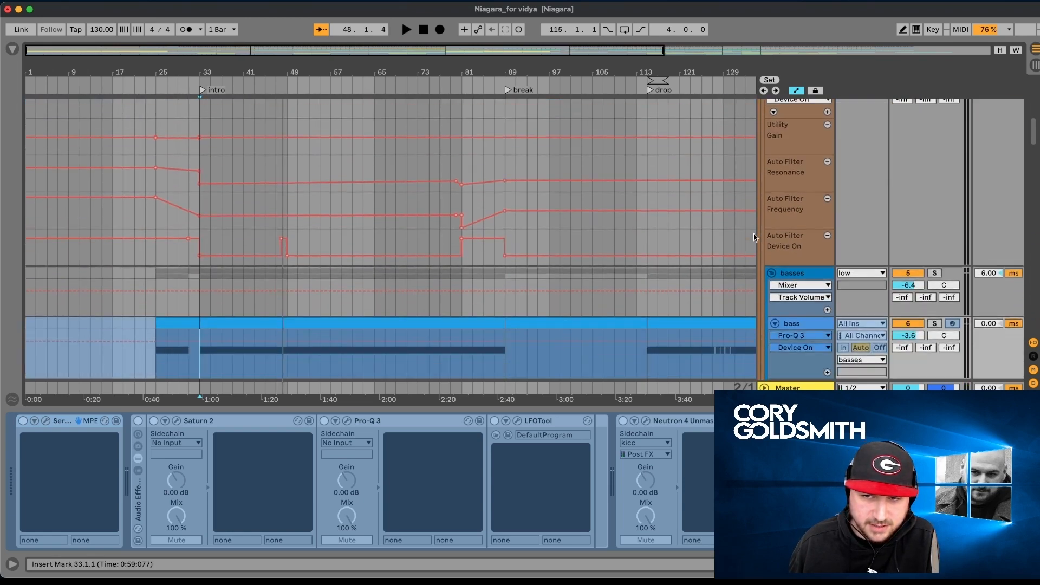
scroll(755, 237, "down", 10)
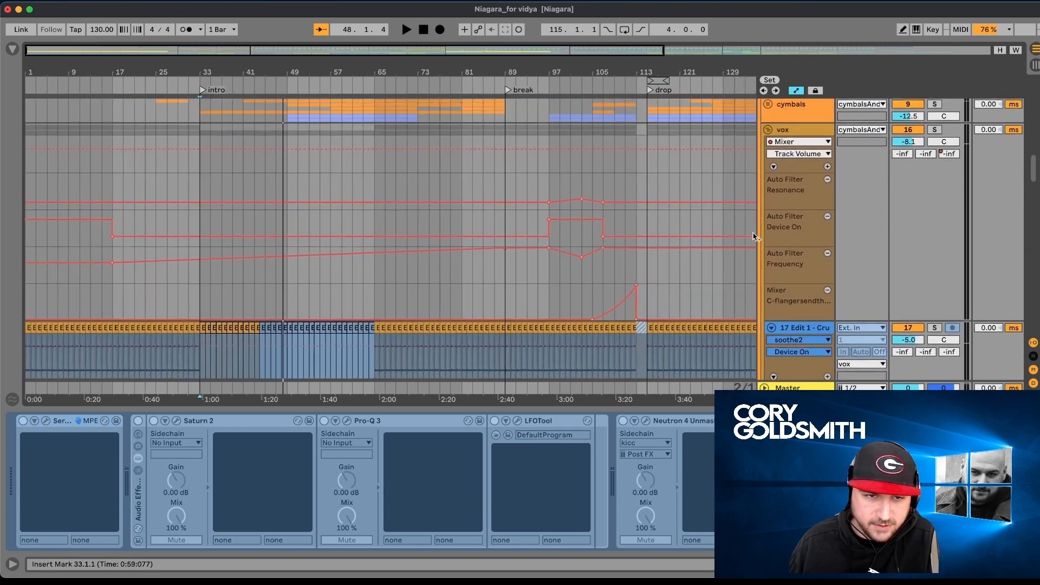
scroll(740, 195, "up", 3)
left_click(768, 157)
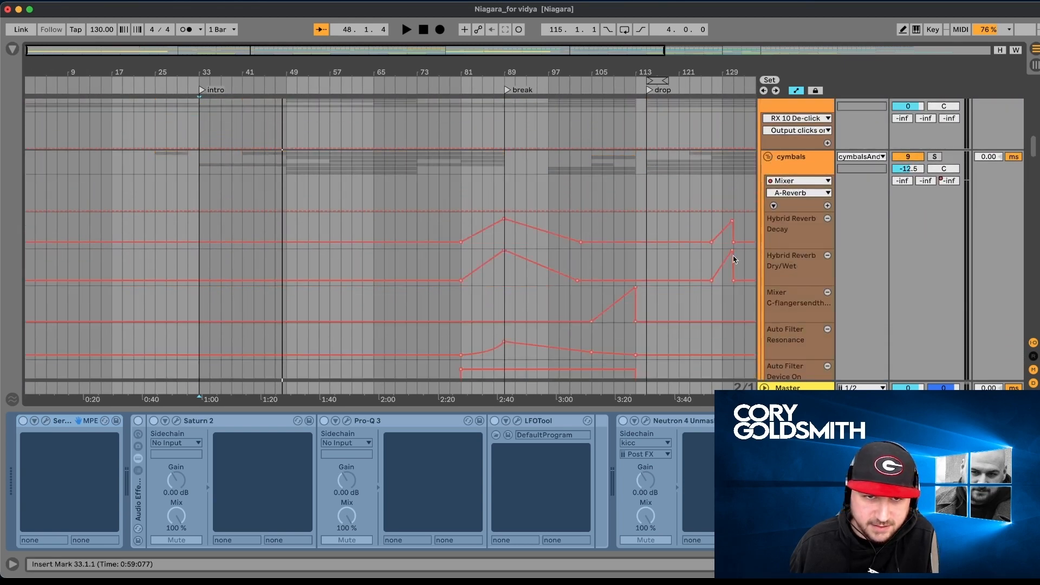
- Solo the openFill track in the cymbals group and look over the shaker, vocal and percussion tracks below it
scroll(734, 252, "down", 8)
scroll(734, 259, "down", 7)
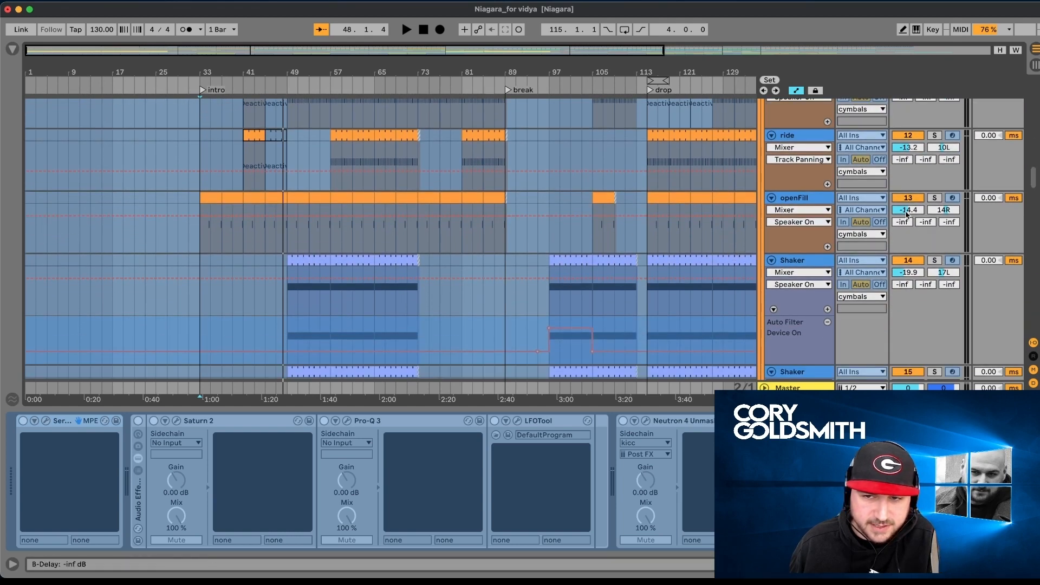
left_click(934, 198)
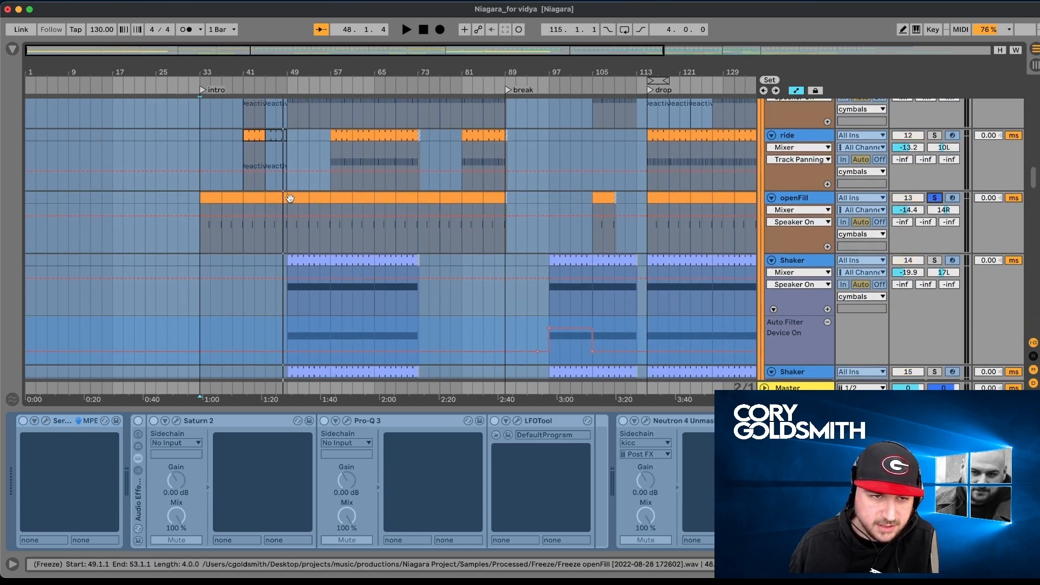
scroll(913, 231, "down", 5)
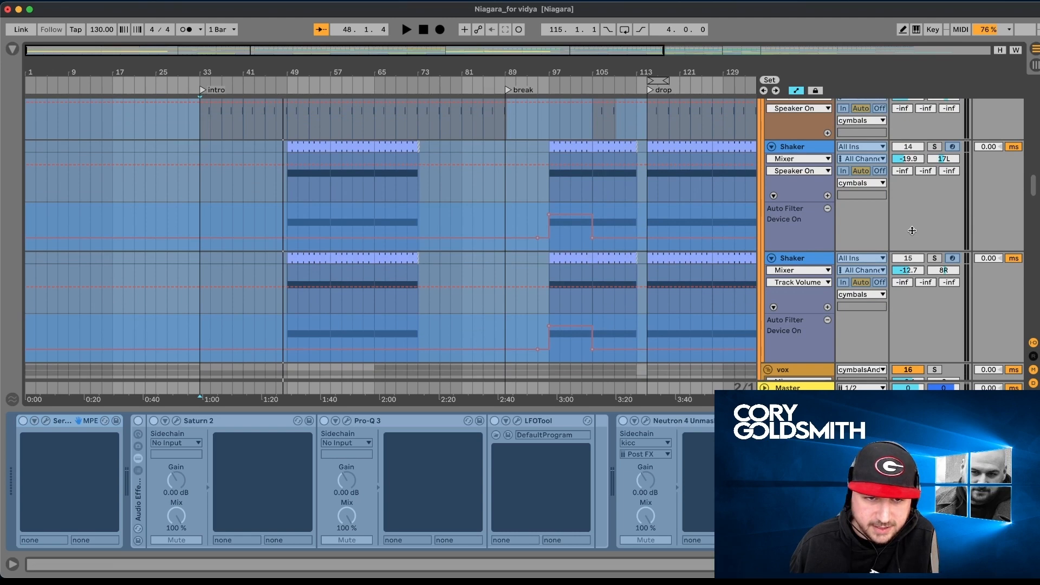
scroll(904, 241, "down", 15)
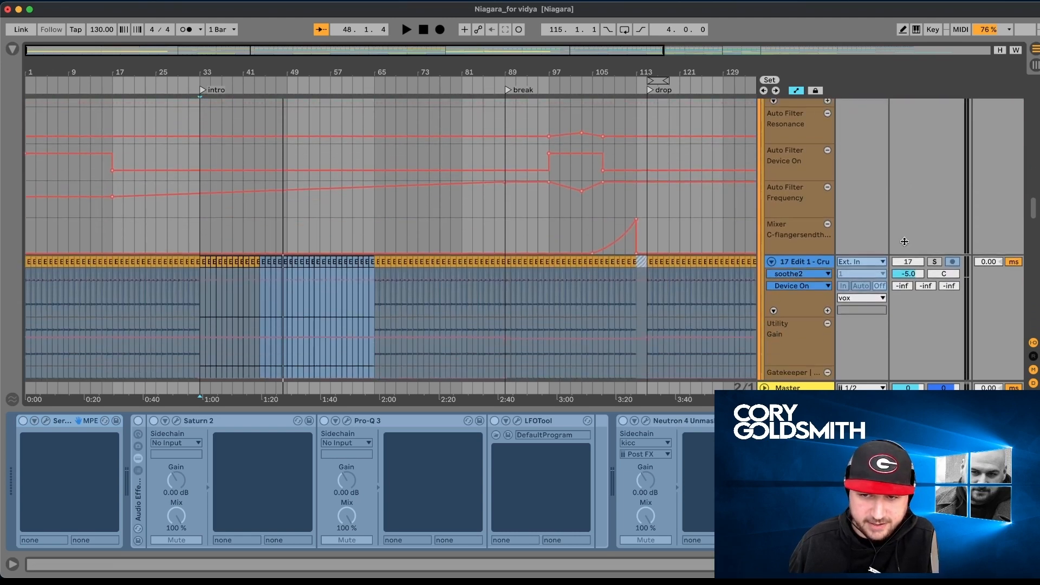
scroll(905, 241, "down", 8)
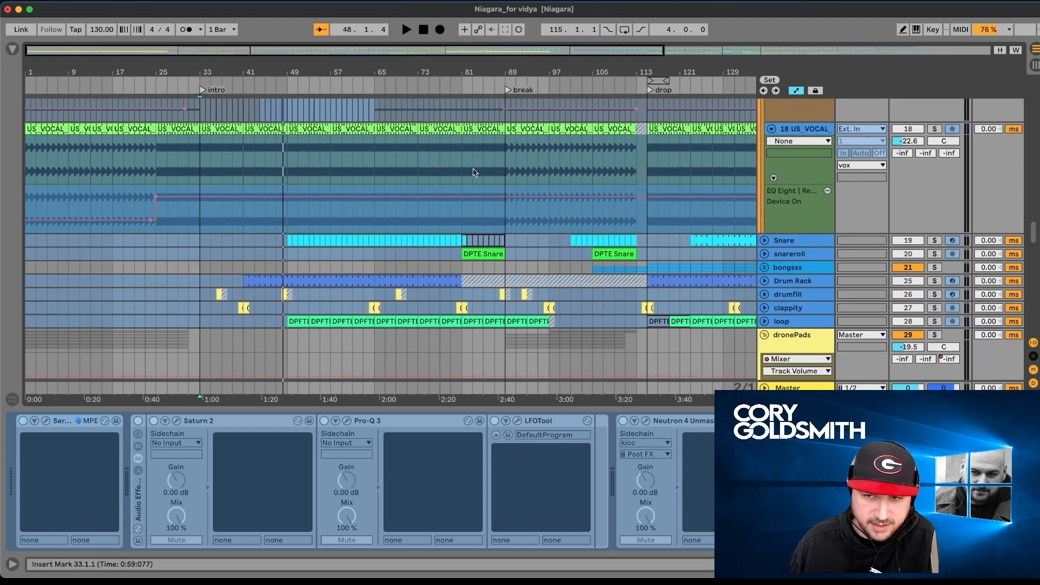
- Unfold the Drum Rack track, solo it and play its clip from bar 41
left_click(765, 280)
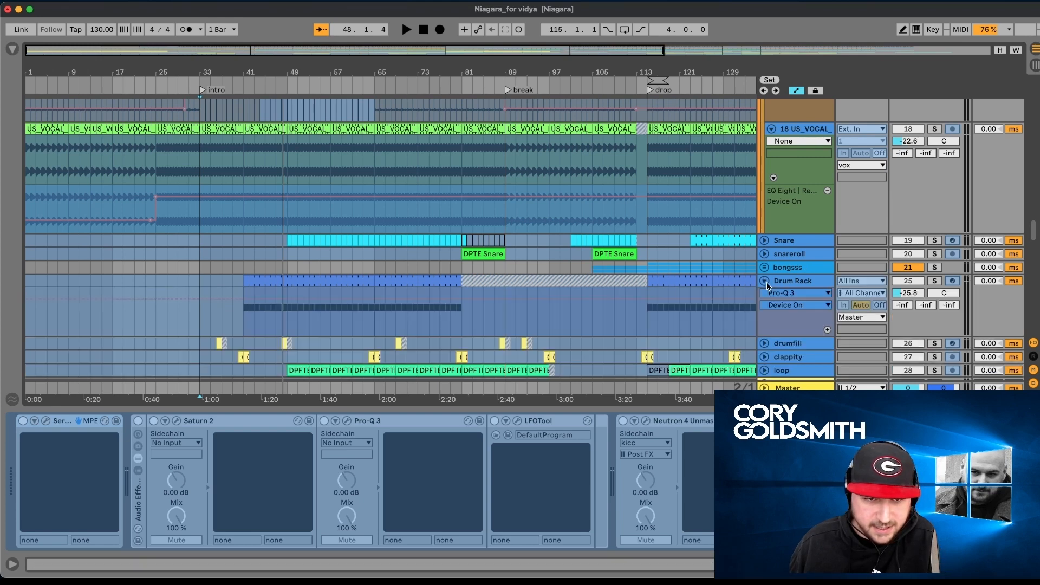
scroll(606, 298, "down", 1)
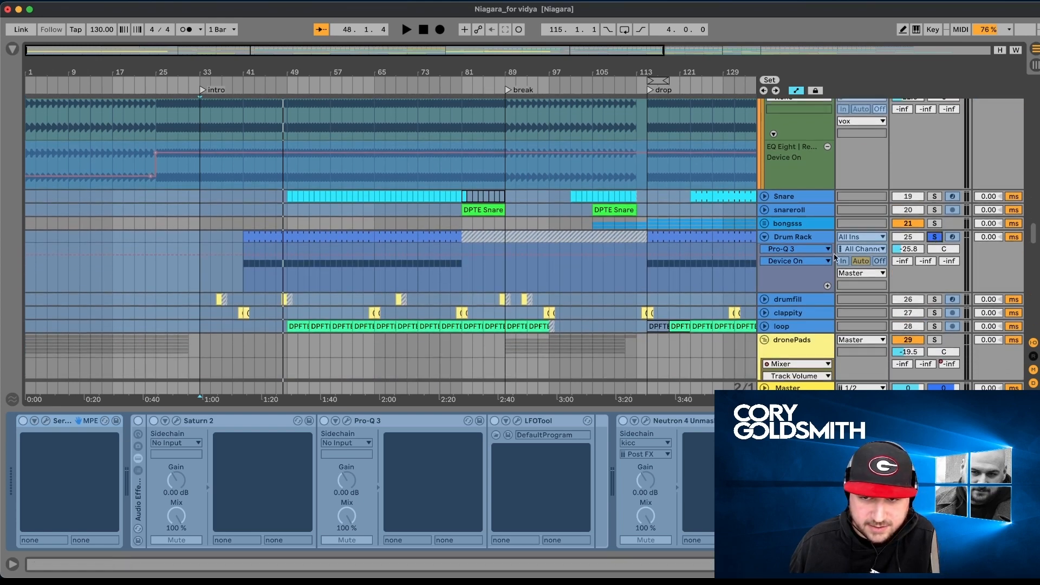
left_click(334, 234)
key("space")
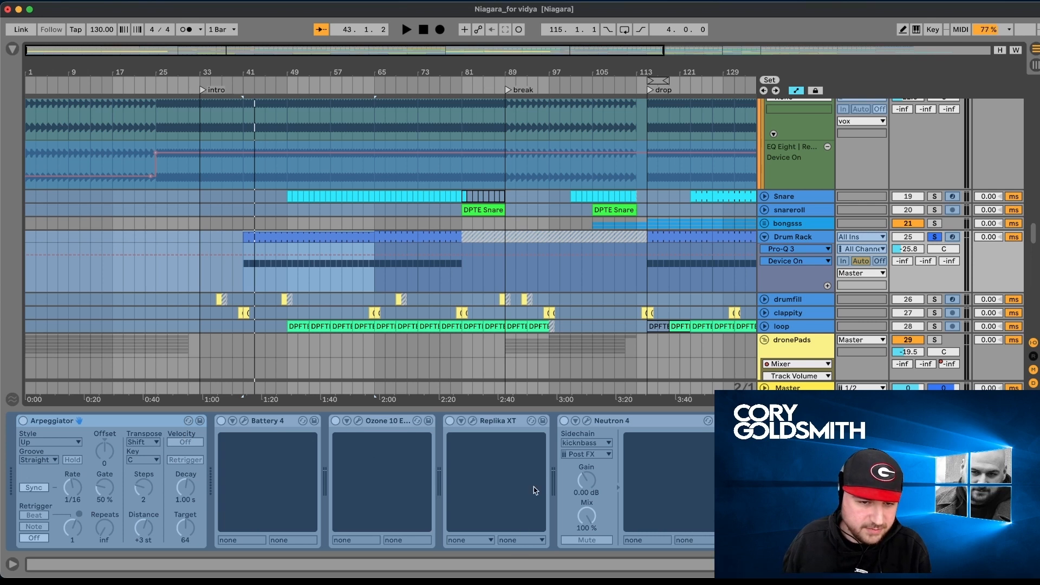
- Look through the Drum Rack track's device chain, and replay from bar 41, releasing its solo to hear the full mix
scroll(534, 490, "right", 2)
scroll(534, 490, "left", 2)
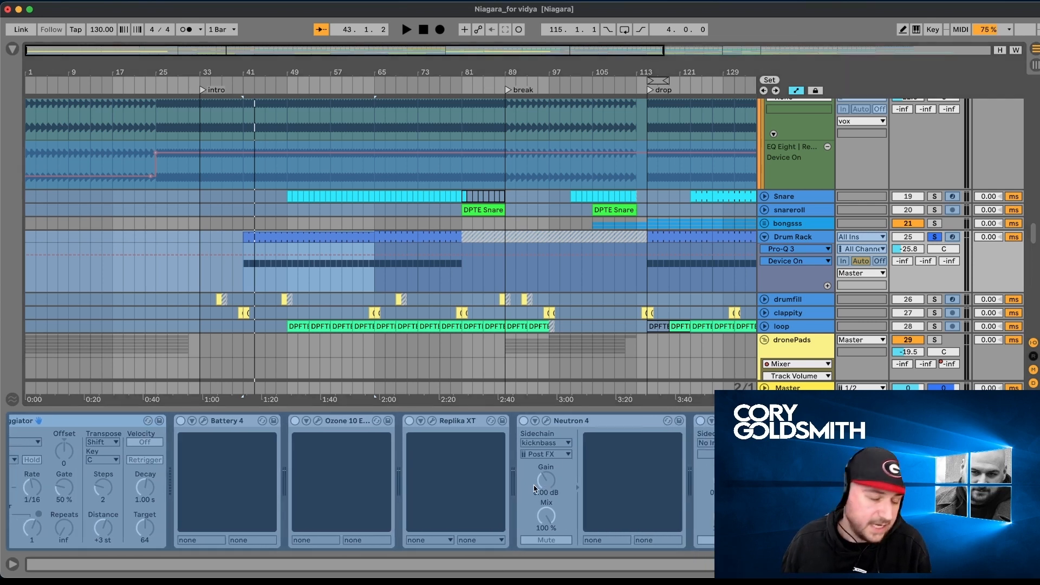
key("space")
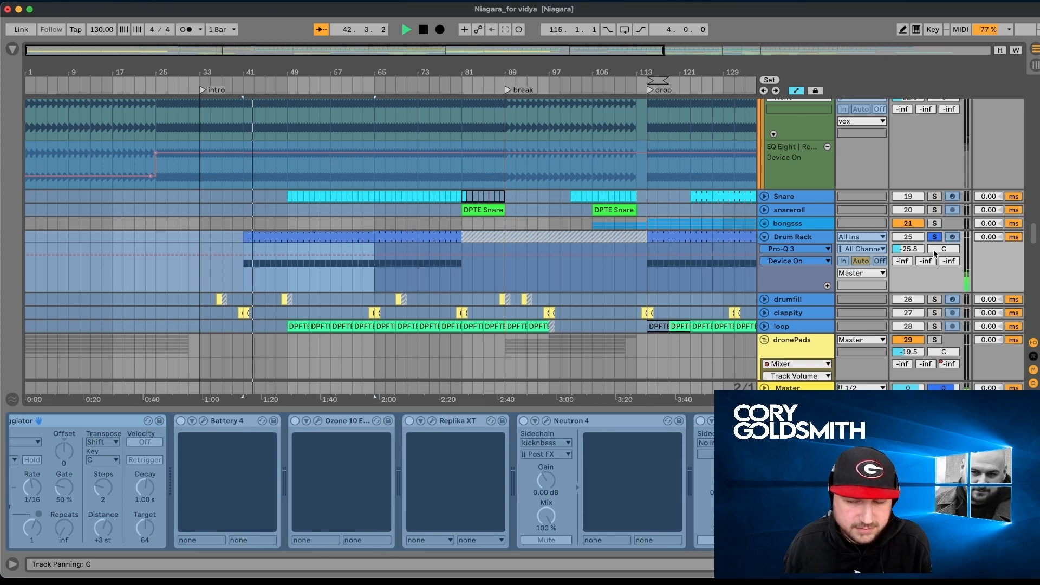
left_click(935, 236)
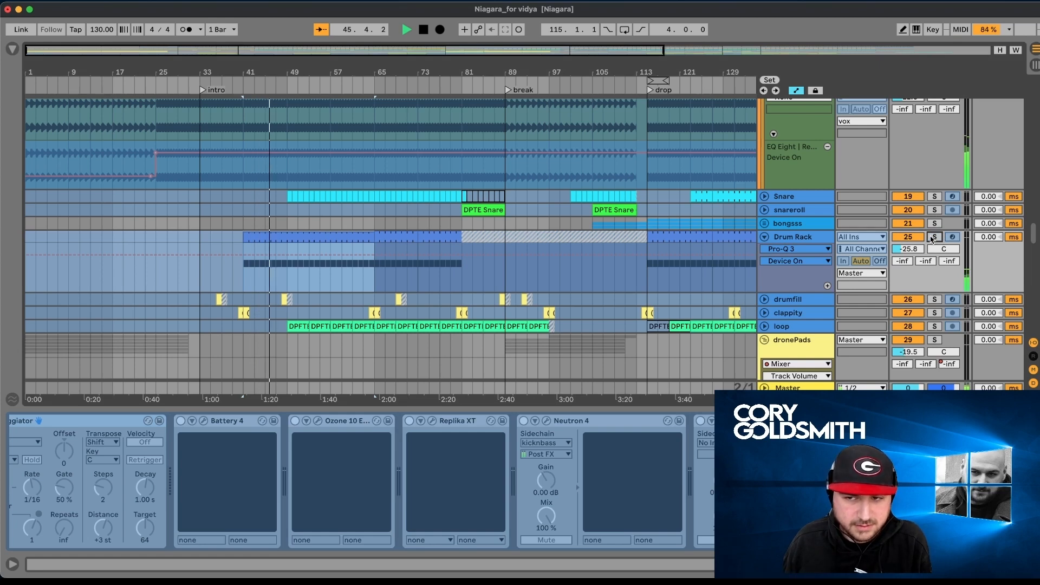
- Unfold the FXBus group to show its bend and 43 Group tracks, and stop playback
scroll(737, 239, "up", 10)
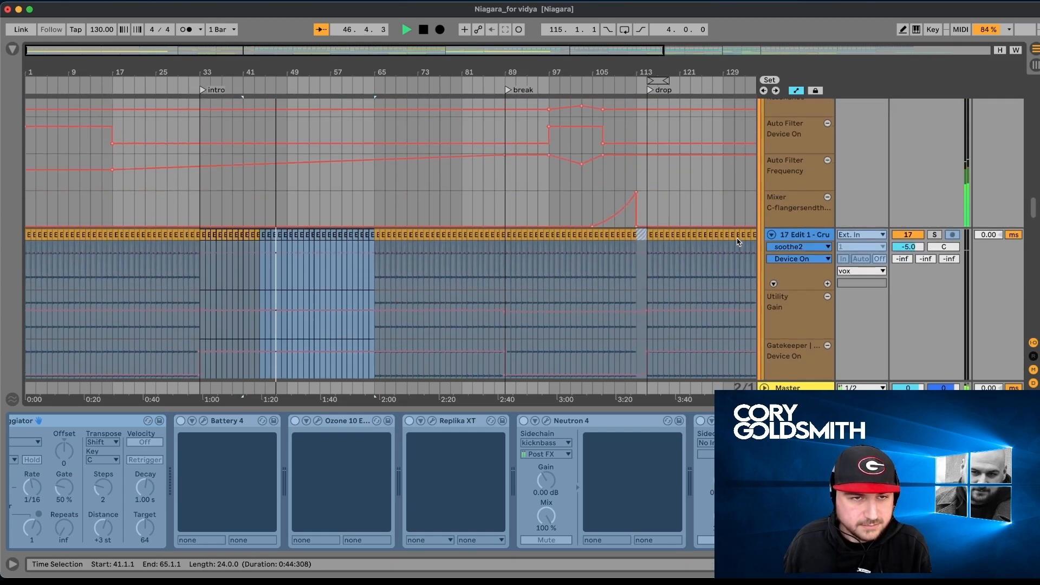
scroll(737, 242, "down", 10)
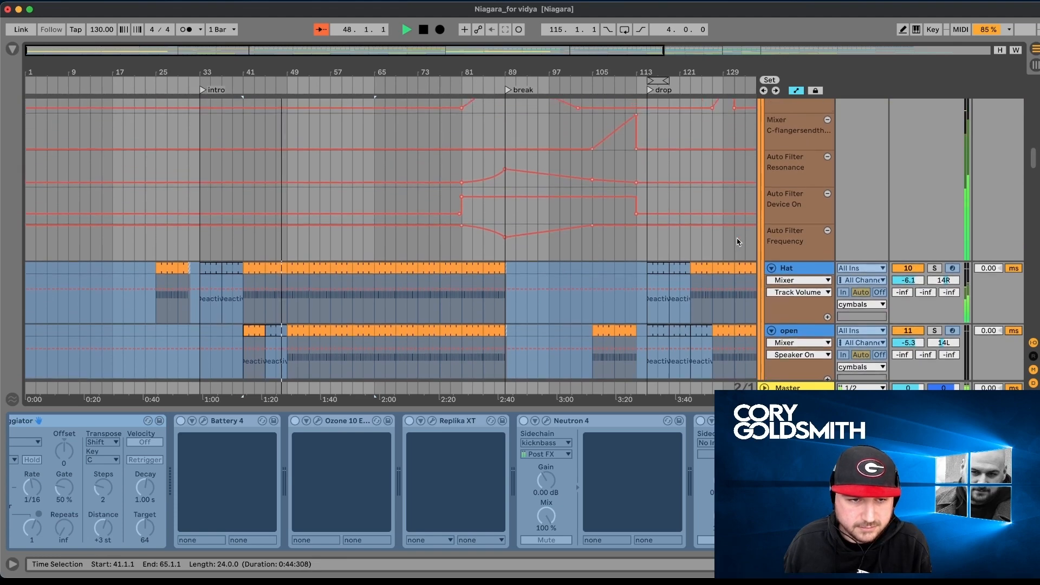
scroll(736, 242, "down", 15)
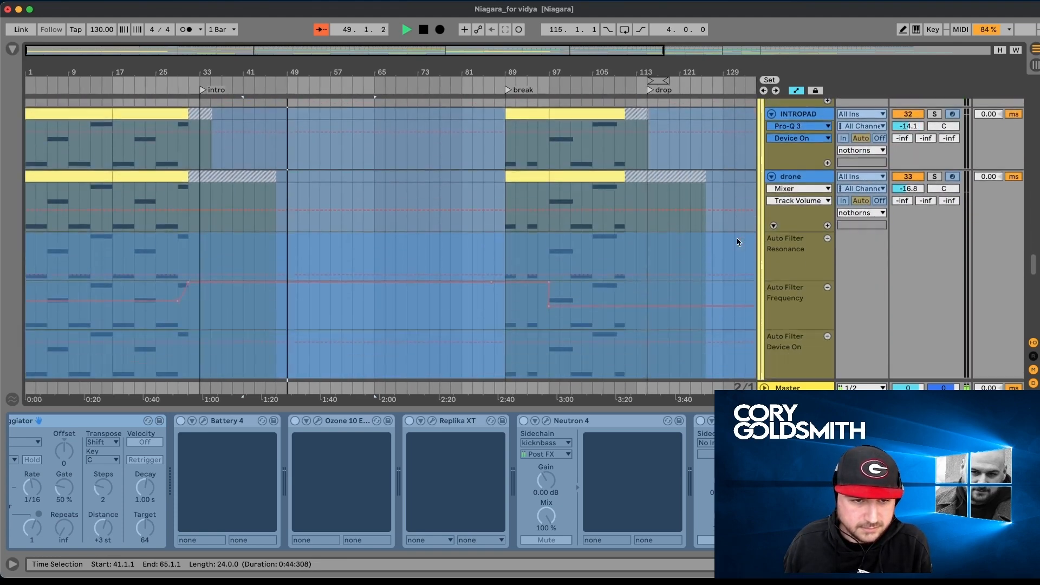
scroll(736, 241, "down", 10)
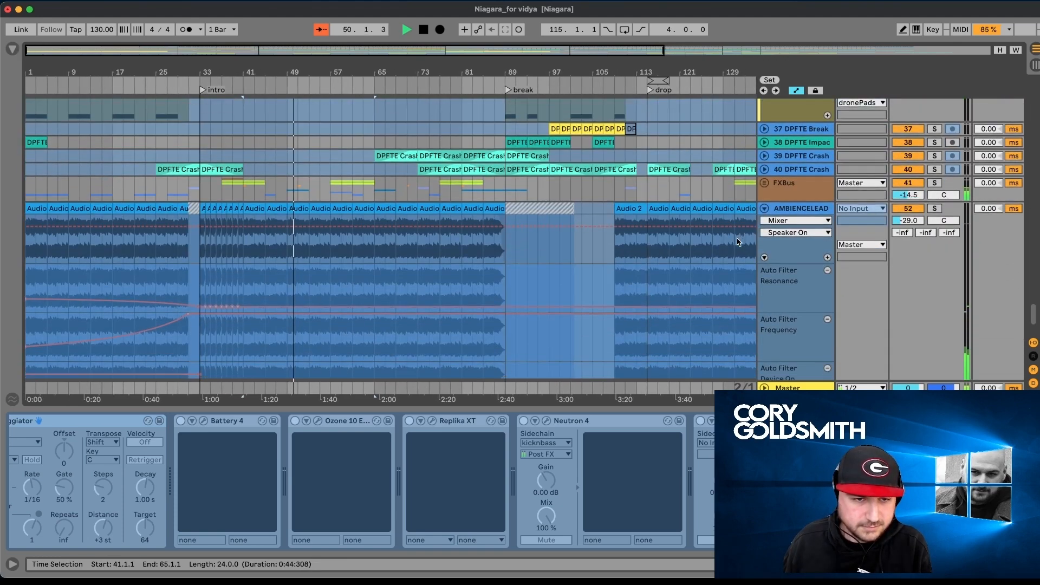
scroll(737, 242, "down", 10)
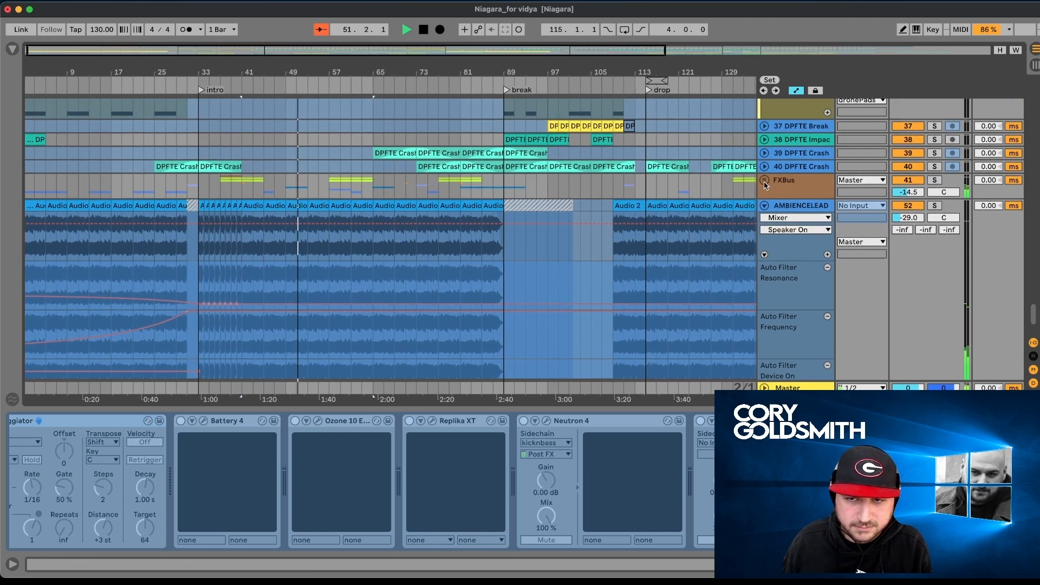
scroll(681, 209, "down", 3)
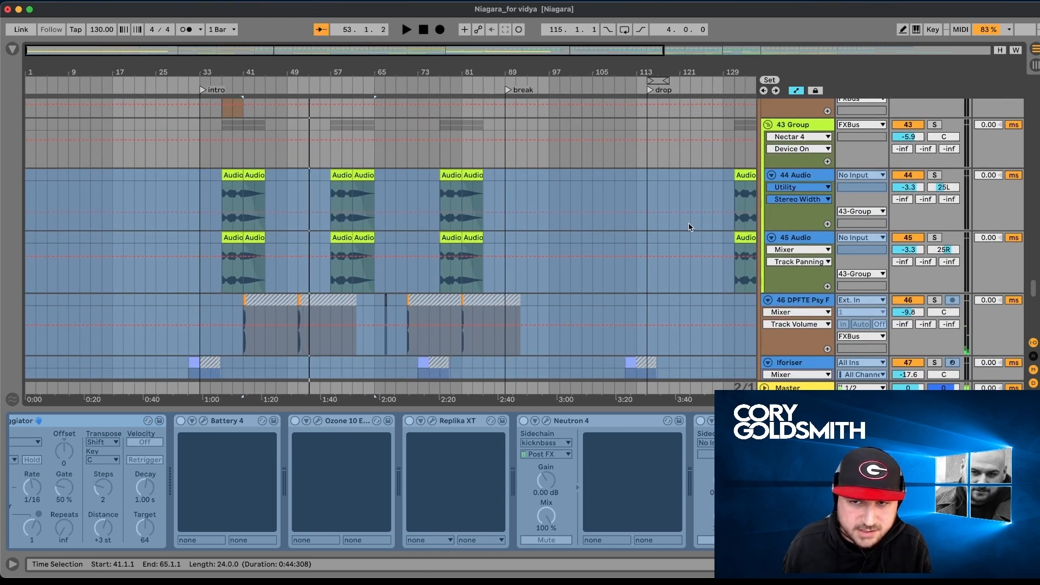
scroll(689, 227, "up", 5)
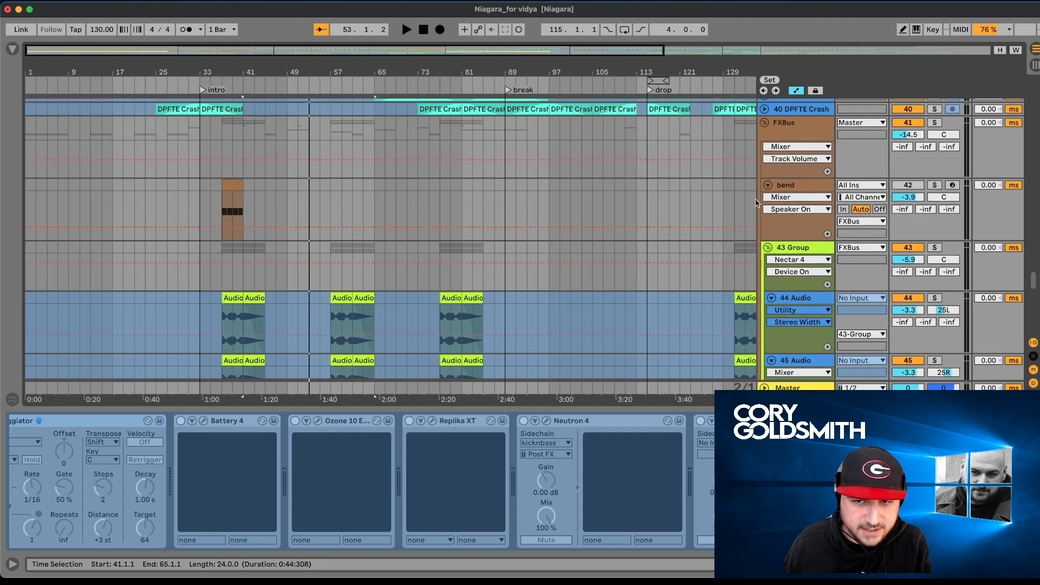
- Show the bend track's device chain and the pitch bend envelope of its clip at bar 37
left_click(803, 190)
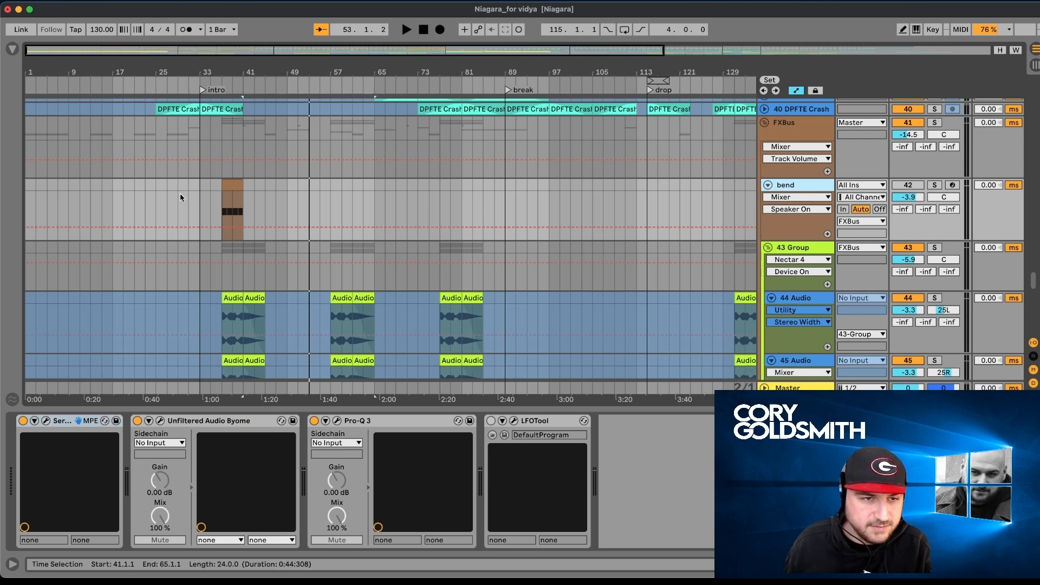
double_click(232, 222)
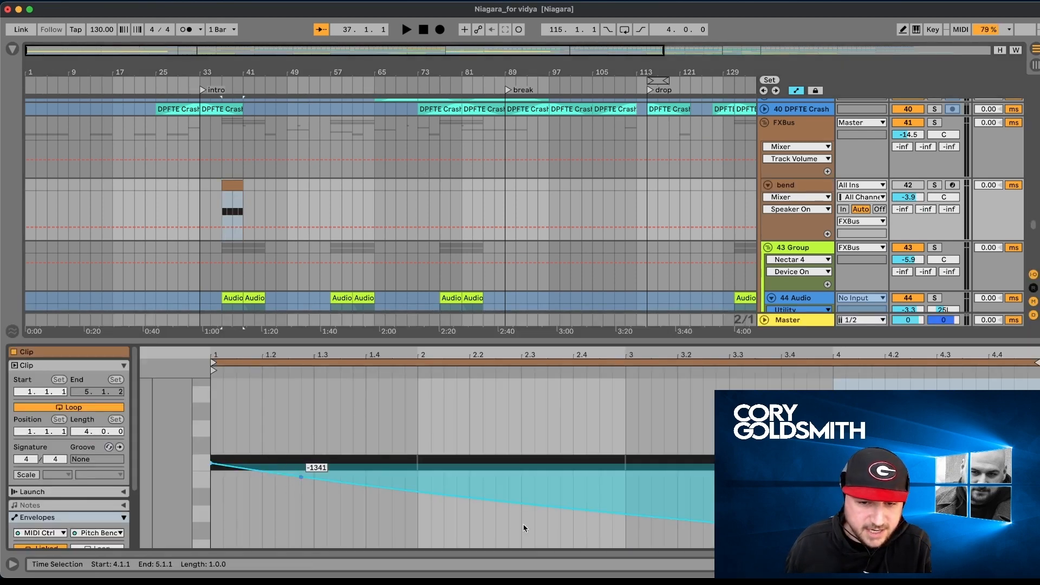
left_click(804, 187)
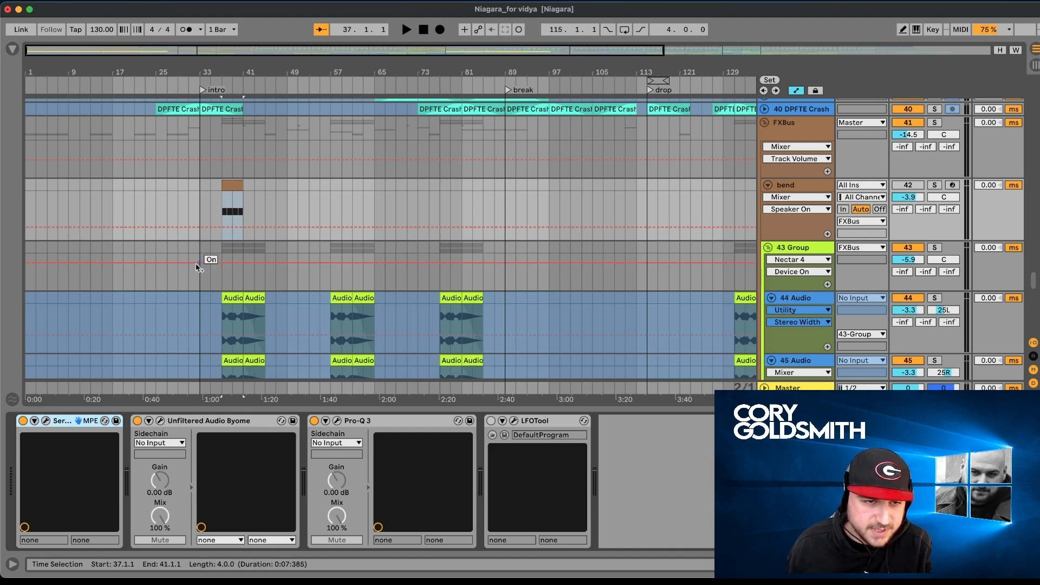
left_click(226, 205)
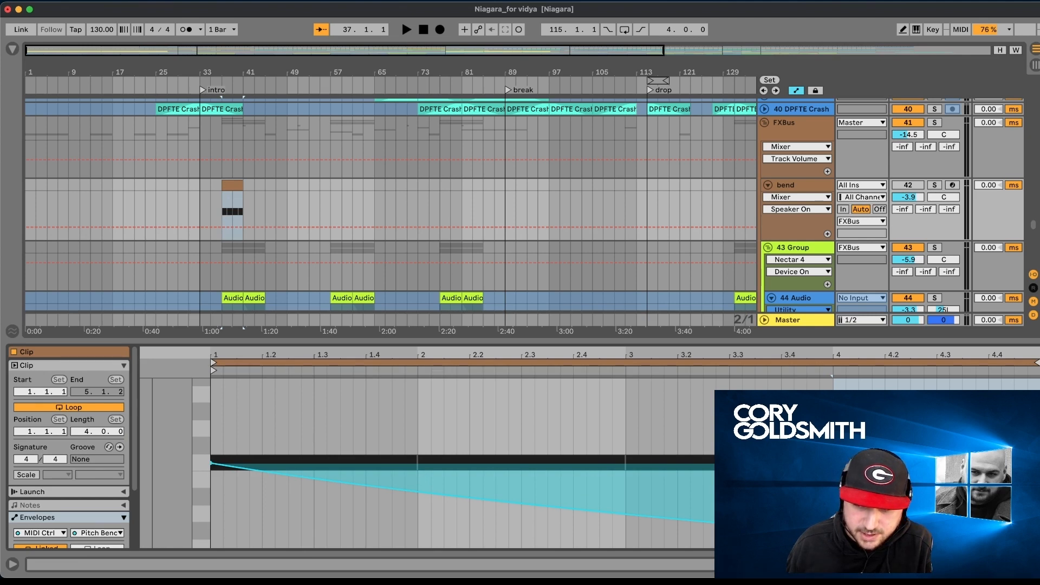
- Clear the pitch bend envelope in the bend clip
left_click(936, 466)
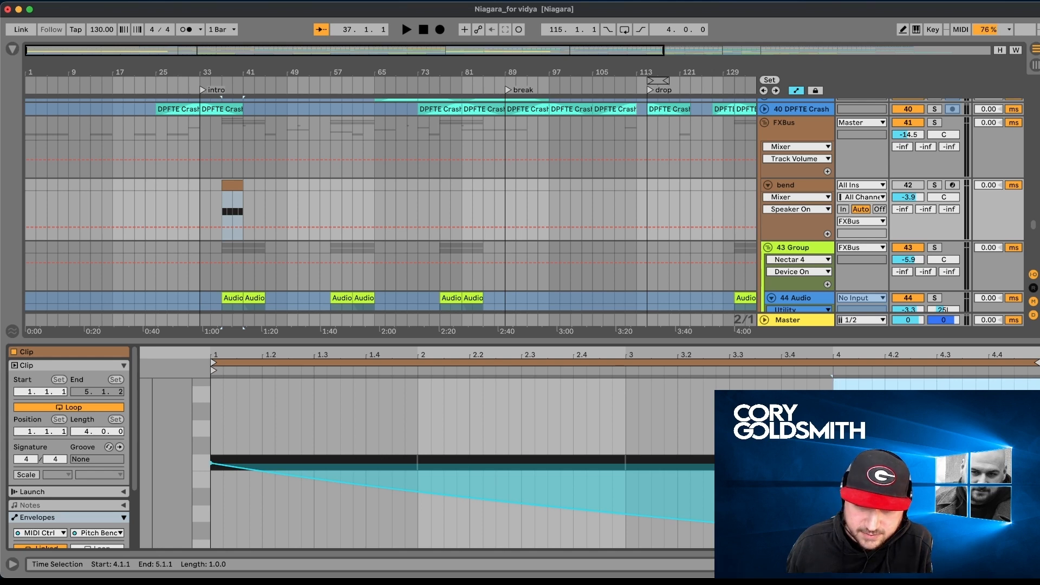
right_click(835, 466)
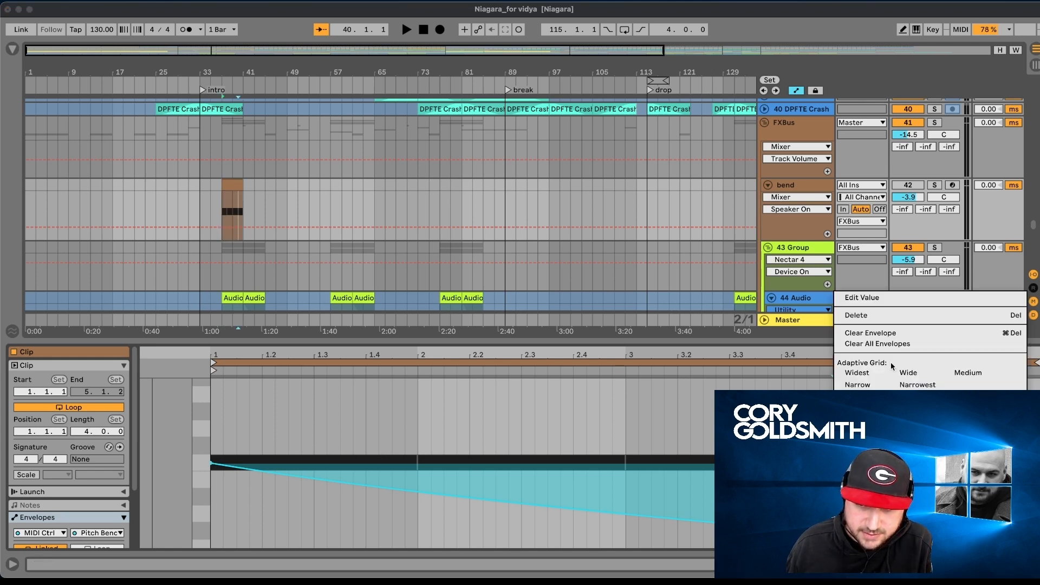
left_click(888, 336)
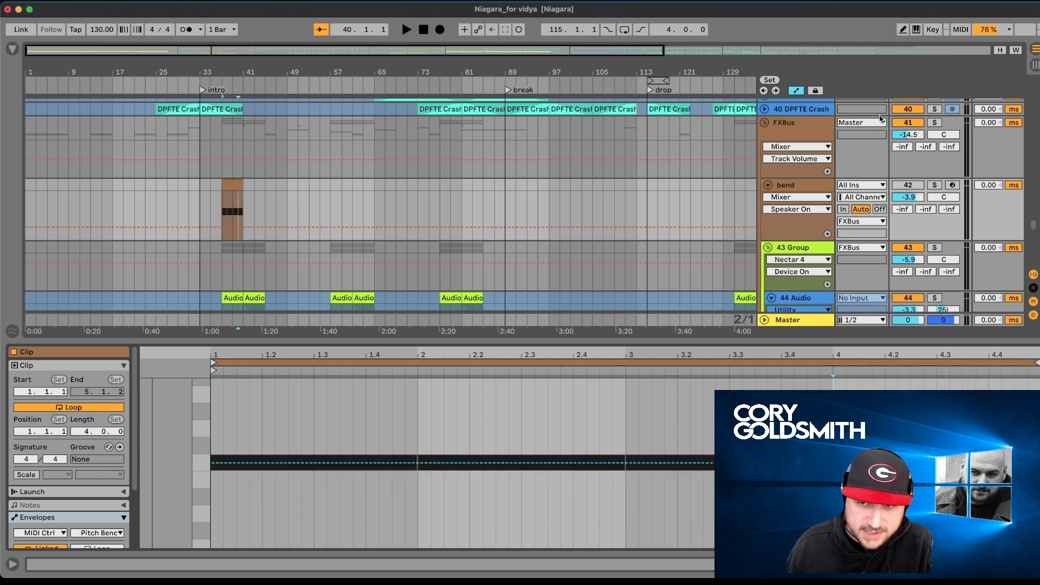
- Solo the bend track and play its clip from bar 37 without the pitch bend, stopping around bar 41
left_click(934, 185)
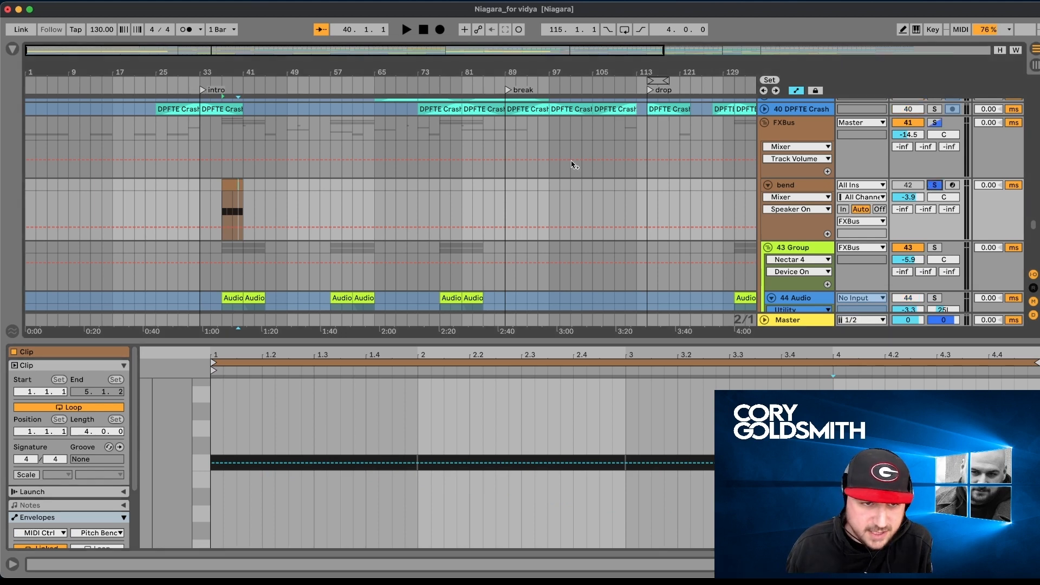
left_click(230, 184)
key("space")
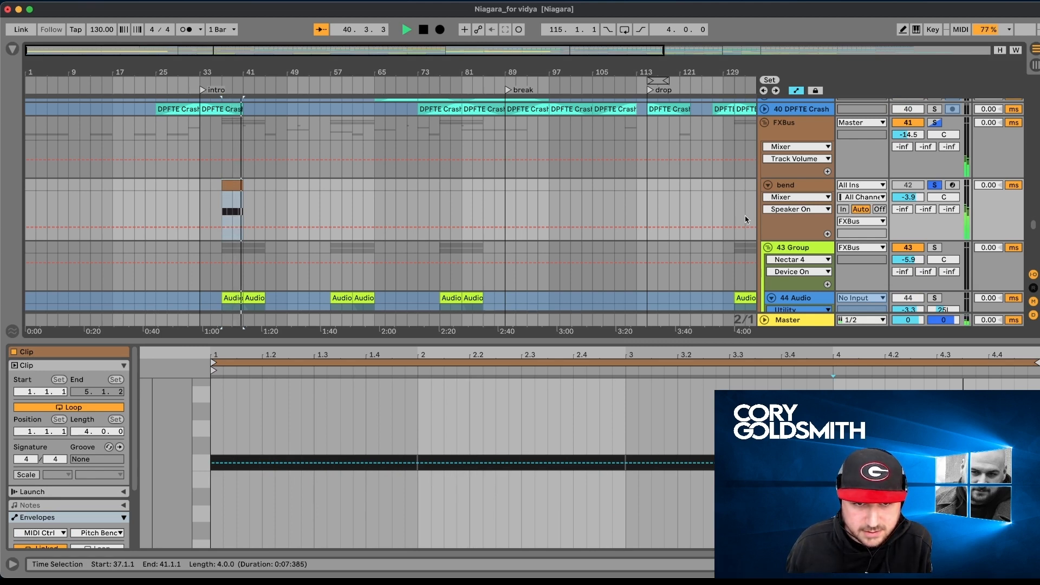
key("space")
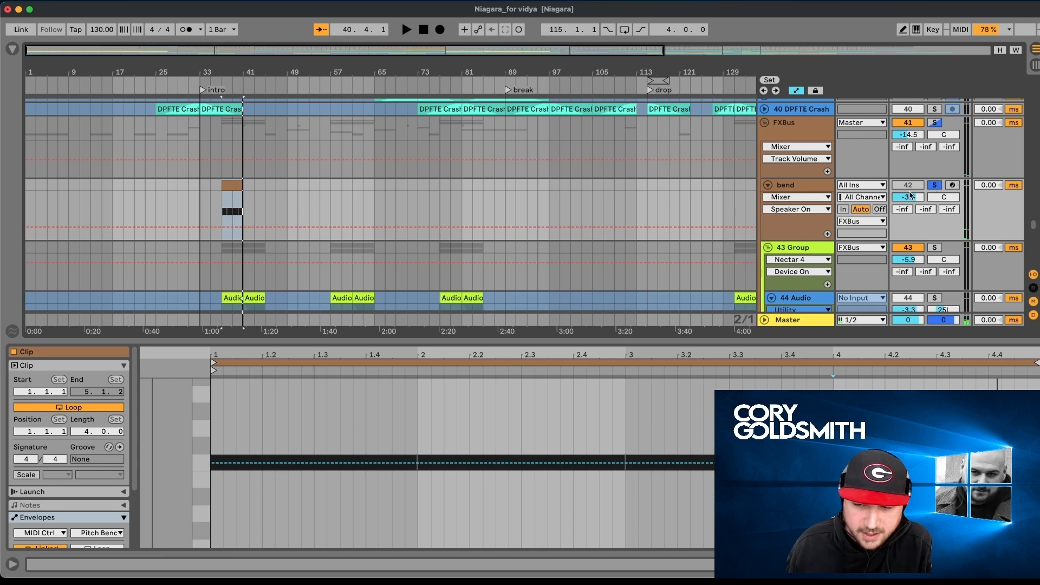
- Undo the envelope clearing, replay the bend clip with its pitch bend, and stop playback with the track's solo released
key("super+z")
key("space")
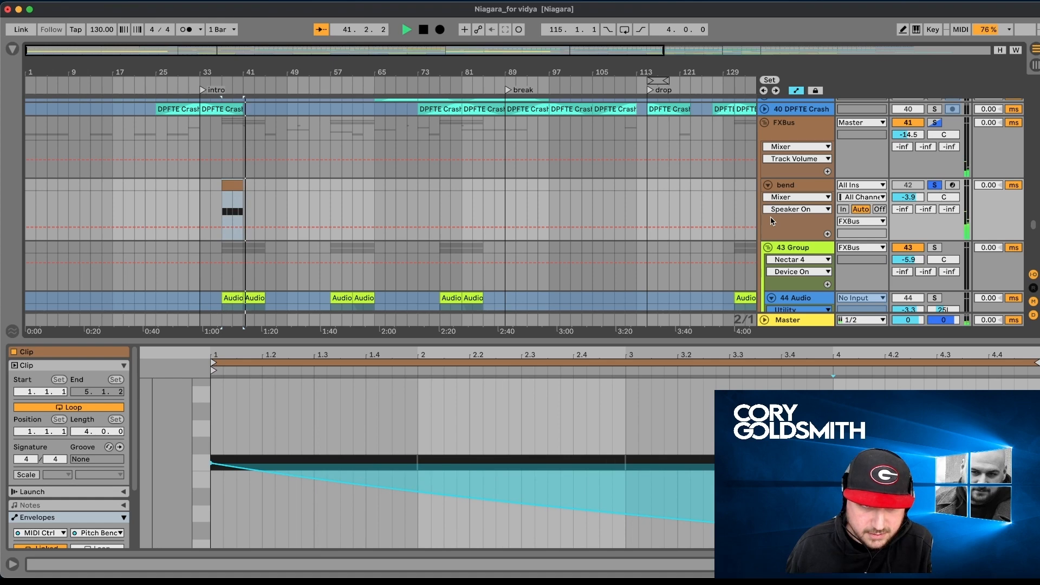
key("space")
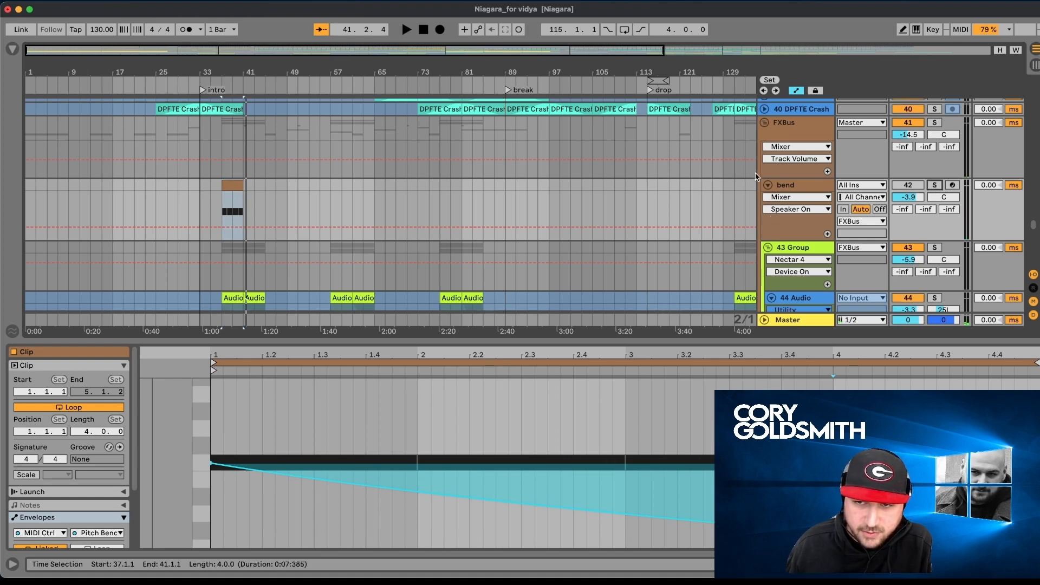
- Go to 43 Group inside FXBus and select its 44 Audio and 45 Audio tracks in turn
scroll(788, 184, "down", 2)
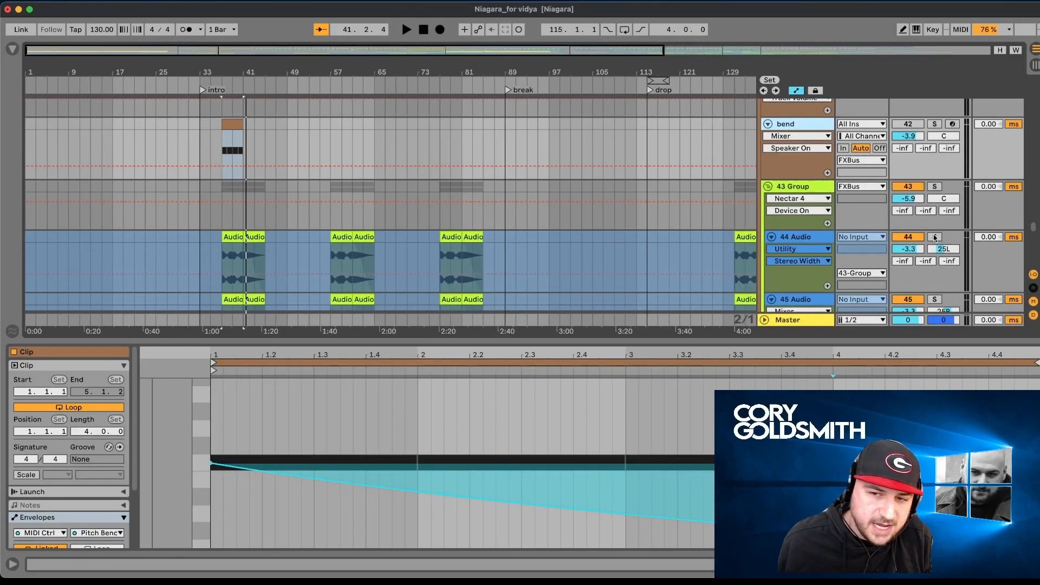
scroll(932, 247, "down", 2)
scroll(929, 247, "down", 1)
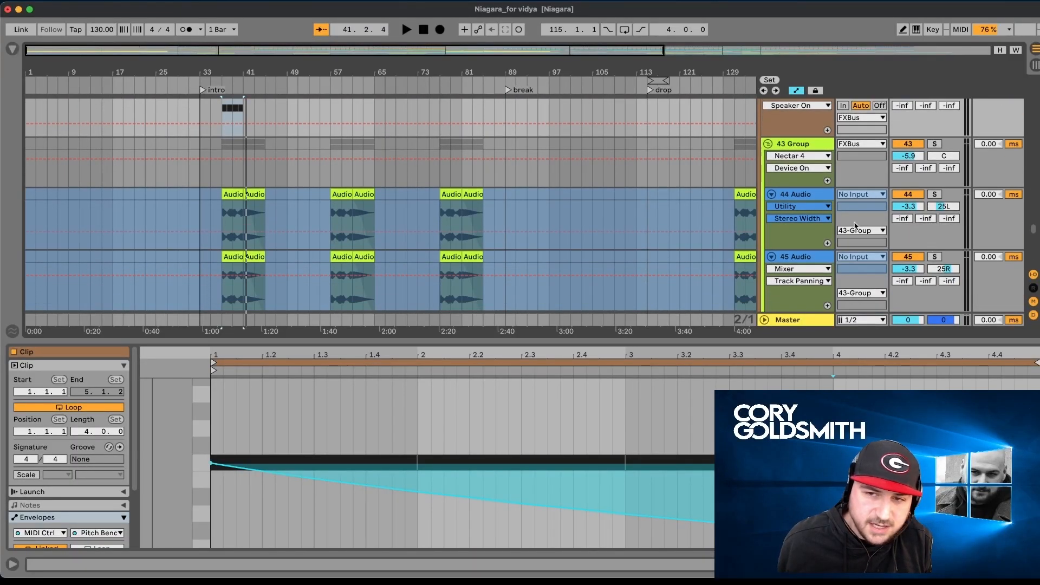
left_click(818, 205)
left_click(789, 261, "shift")
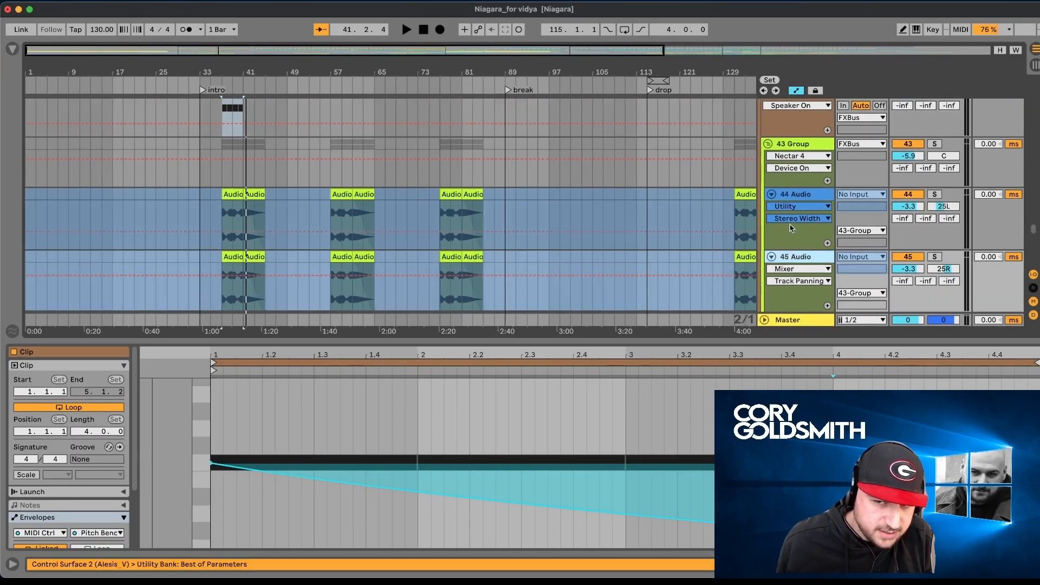
- Solo 43 Group and play its audio clips from bar 37, stopping playback after bar 42
left_click(937, 145)
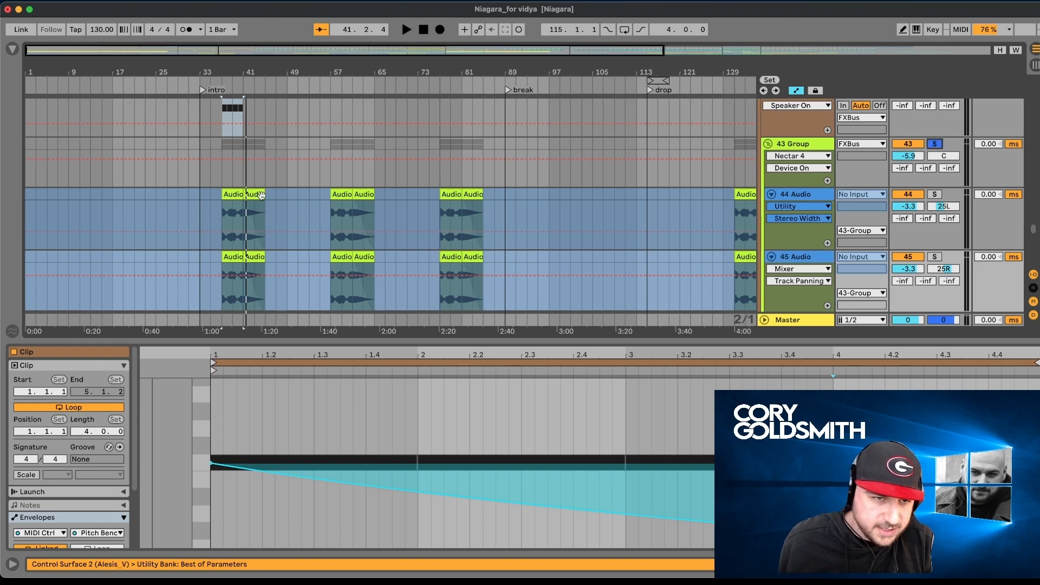
left_click(237, 195)
key("space")
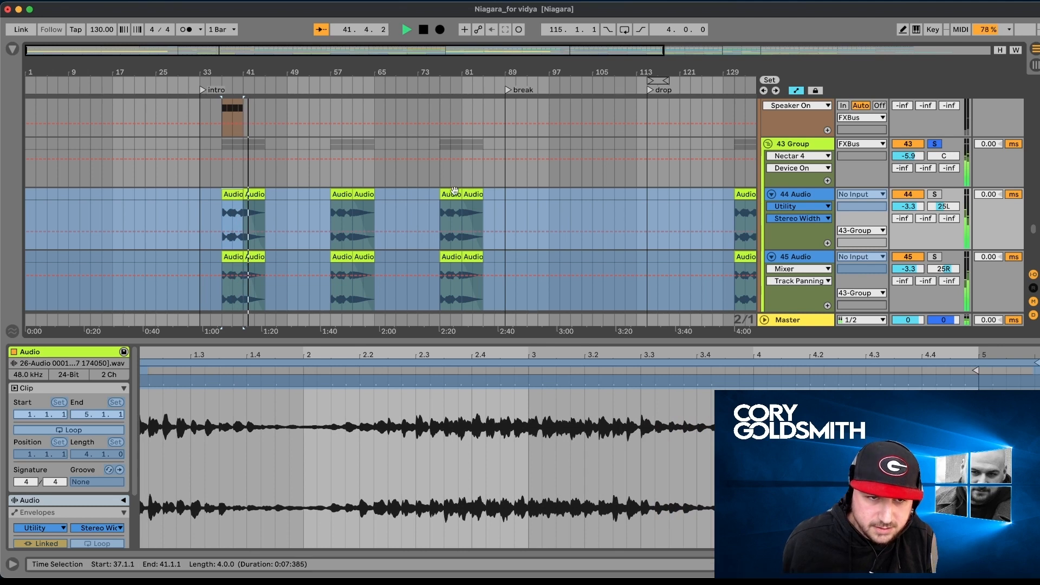
key("space")
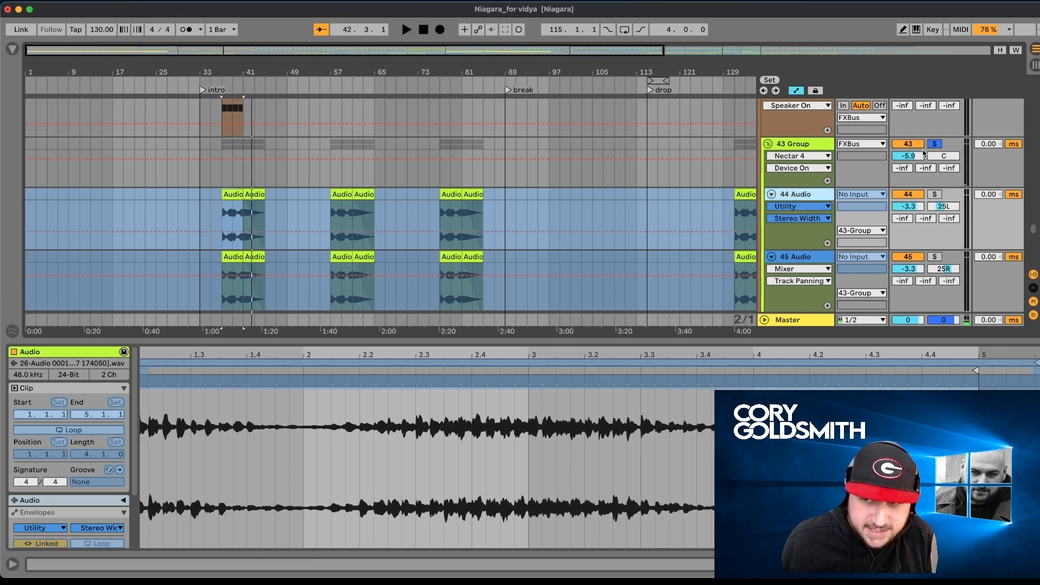
- Release 43 Group's solo, select the DPFTE Psy FX - 009 clip at bar 41, and play it with track 46 soloed
scroll(541, 214, "down", 3)
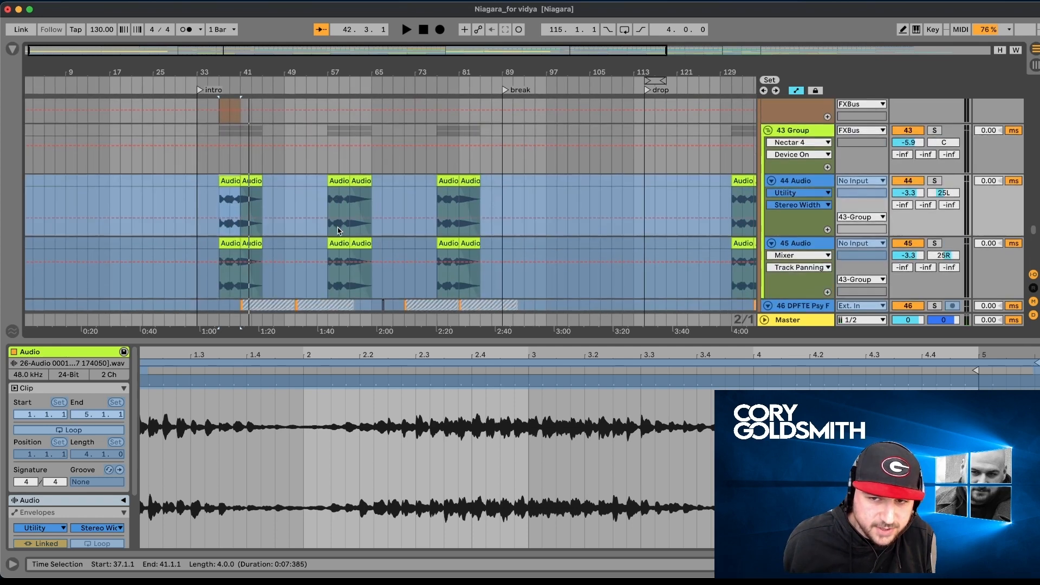
scroll(337, 227, "down", 5)
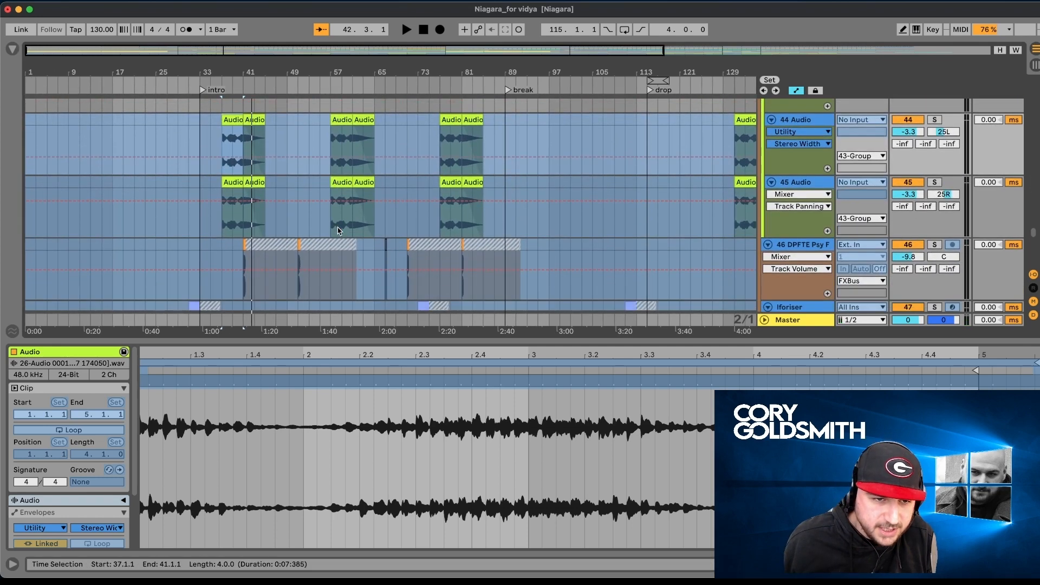
left_click(244, 246)
left_click(935, 244)
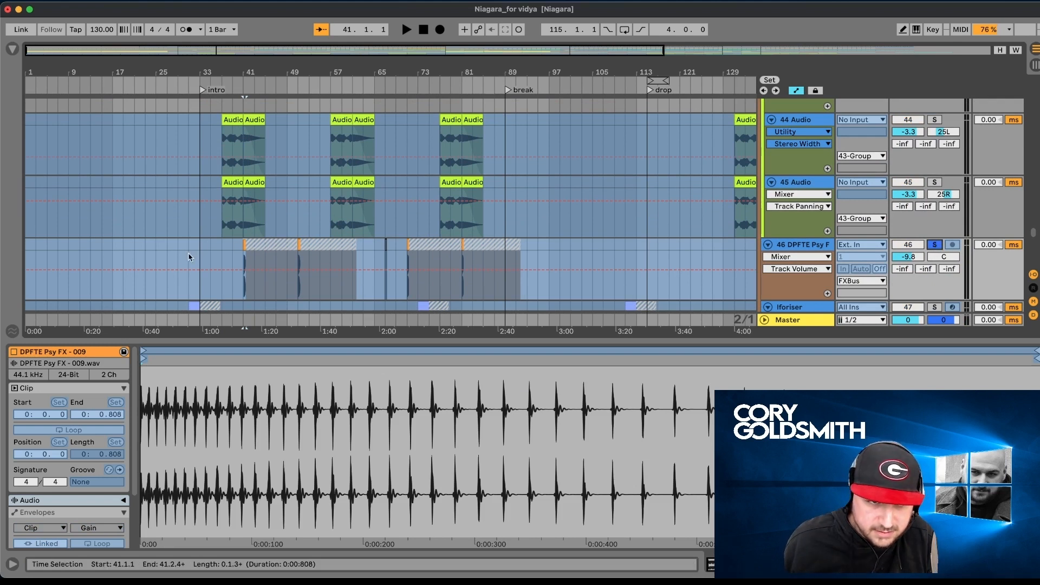
key("space")
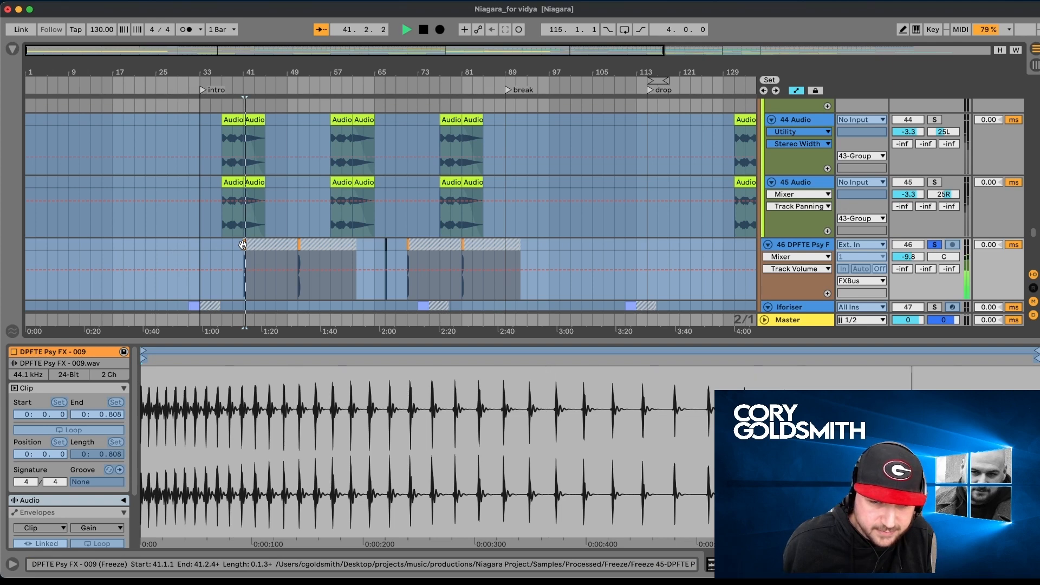
- Release track 46's solo and look over the massive1Audio, massive1, massive2, massive3 and AMBIENCELEAD tracks during playback
left_click(935, 244)
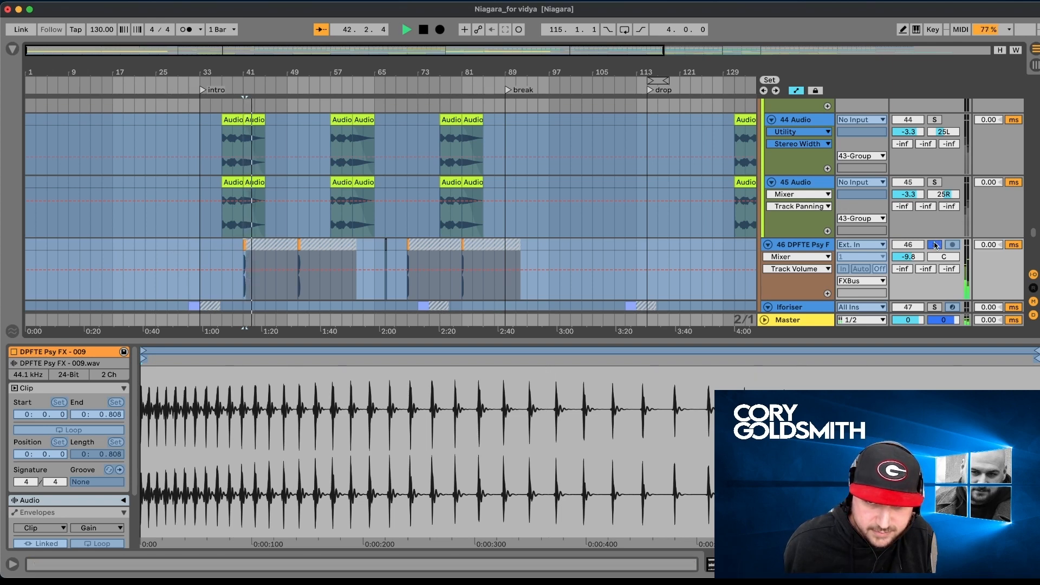
scroll(740, 269, "down", 5)
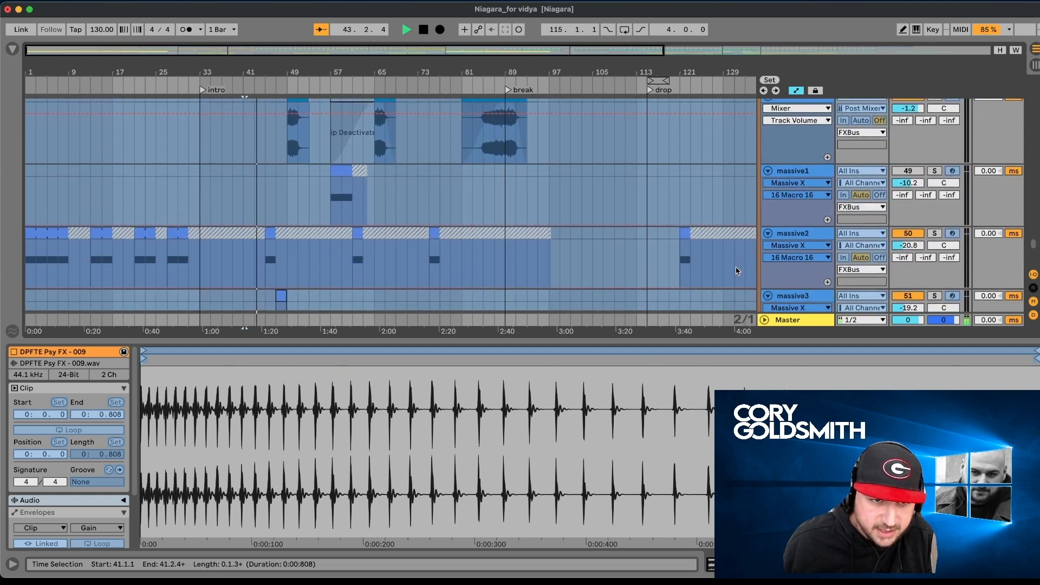
scroll(735, 271, "up", 3)
scroll(735, 271, "down", 2)
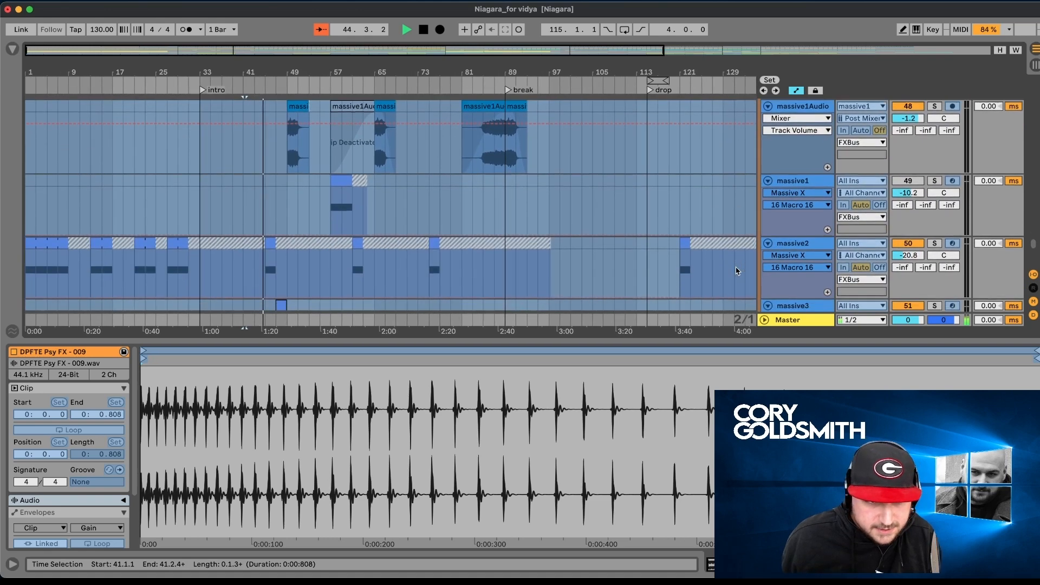
scroll(736, 270, "down", 3)
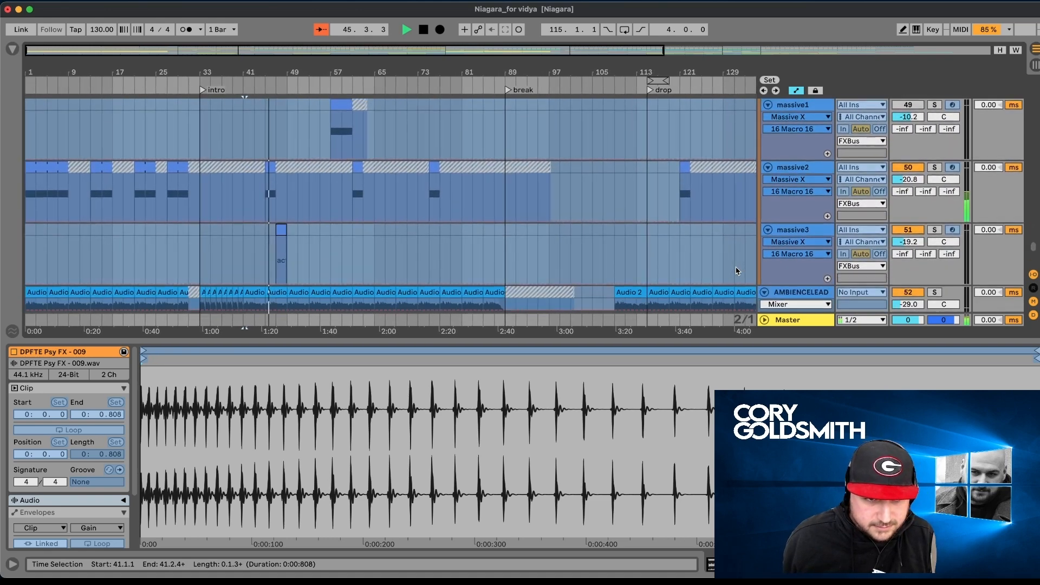
scroll(888, 202, "down", 2)
scroll(888, 201, "down", 3)
scroll(888, 202, "up", 8)
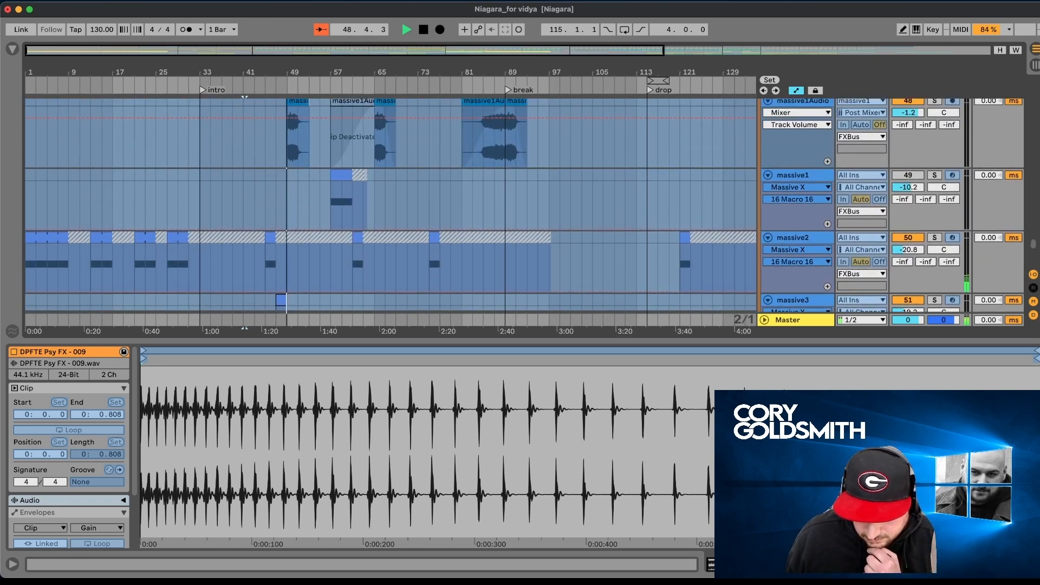
- Hide the clip details and review the FXBus tracks from AMBIENCELEAD back up to 43 Group
key("super+alt+l")
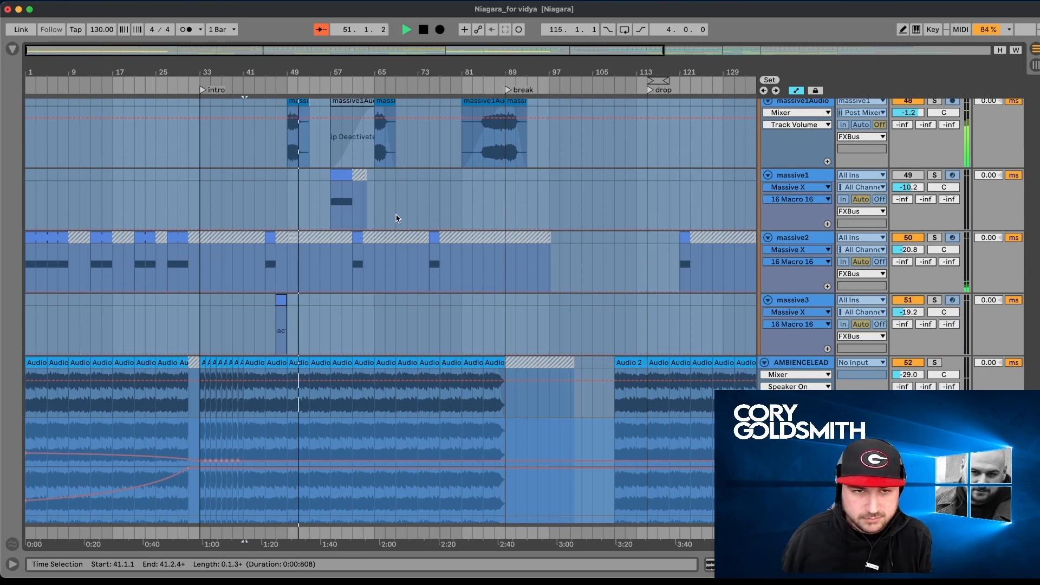
scroll(396, 218, "up", 4)
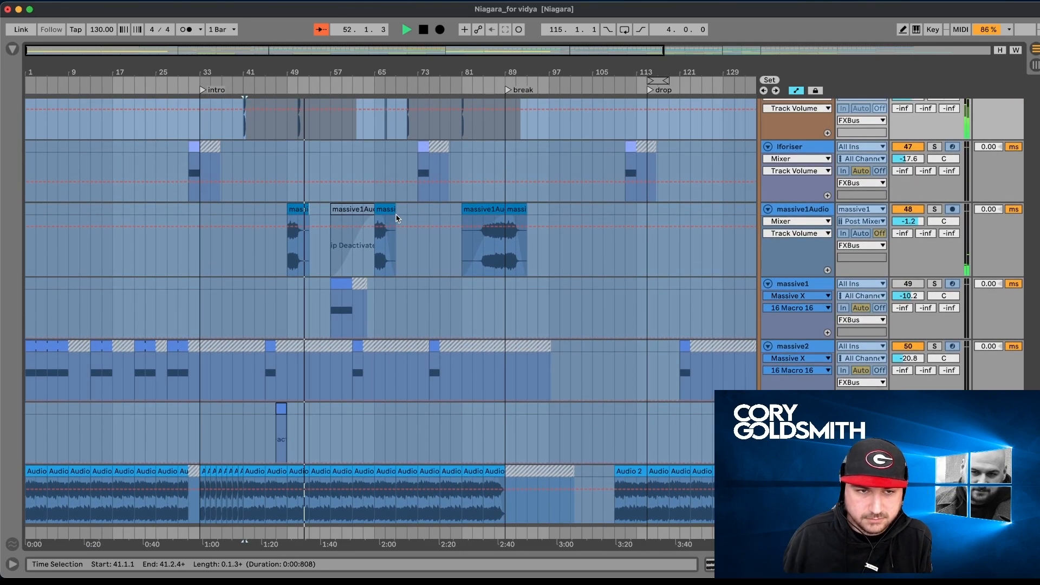
scroll(396, 215, "up", 3)
scroll(396, 218, "up", 4)
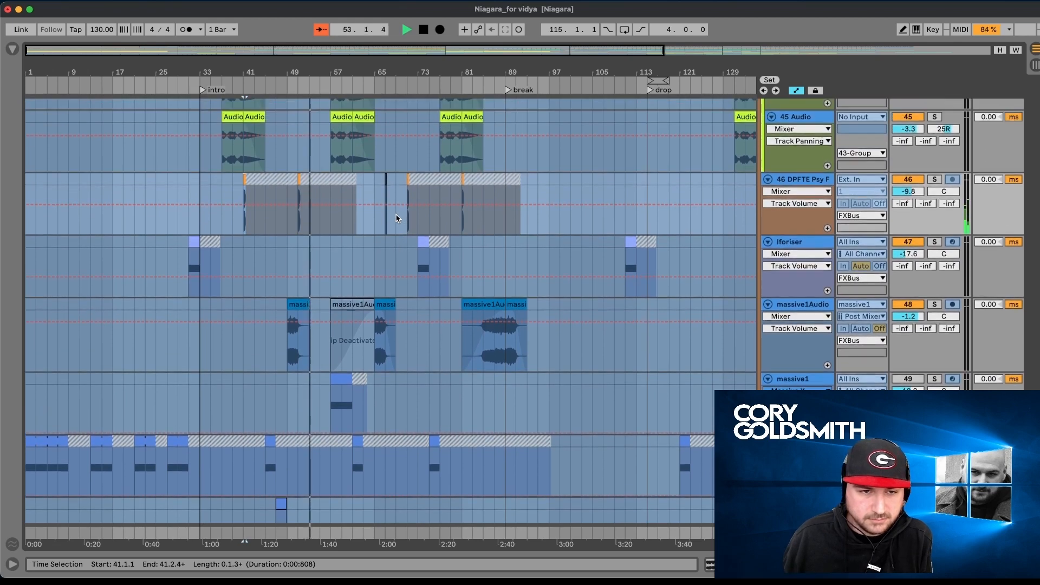
scroll(396, 218, "up", 2)
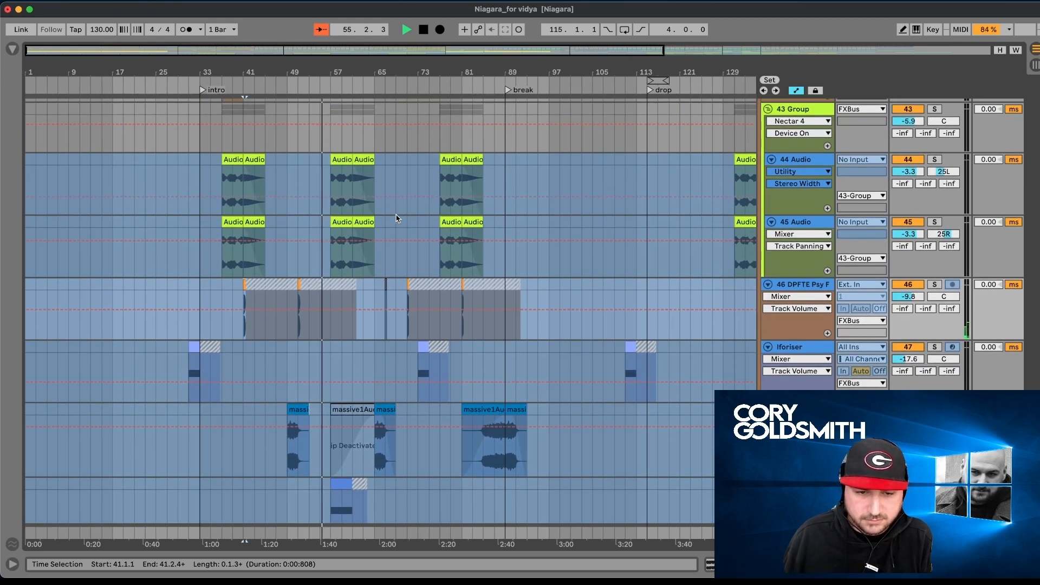
scroll(396, 218, "down", 1)
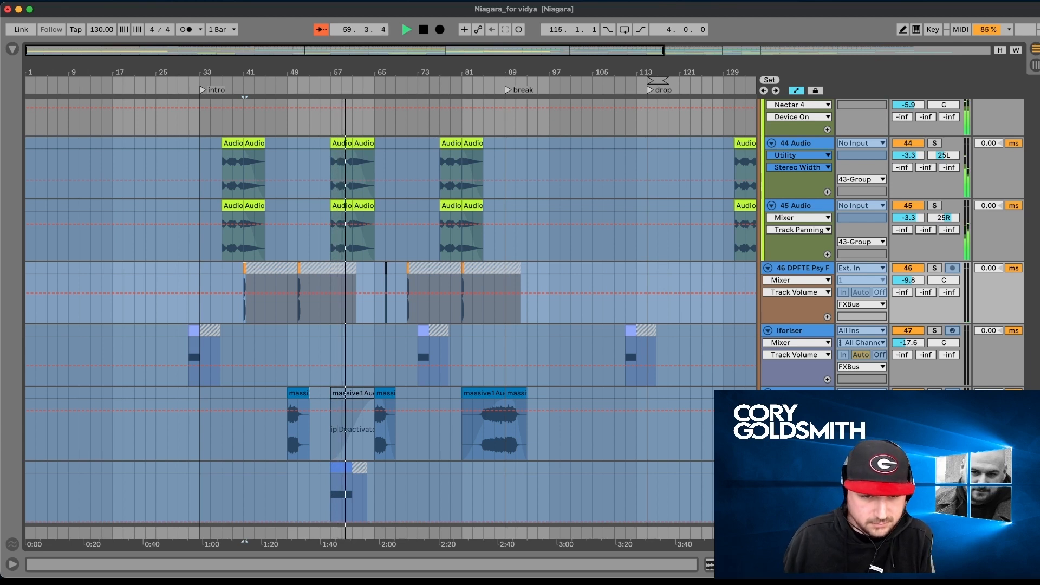
- Solo the massive1 track and play its MIDI clip from bar 57, stopping playback at bar 58
left_click(934, 468)
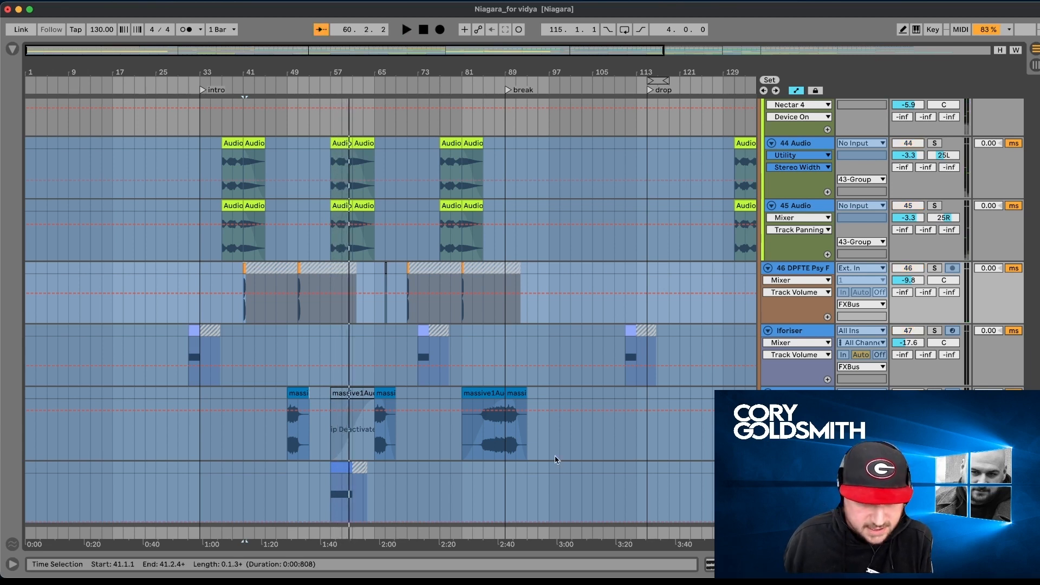
left_click(332, 468)
key("space")
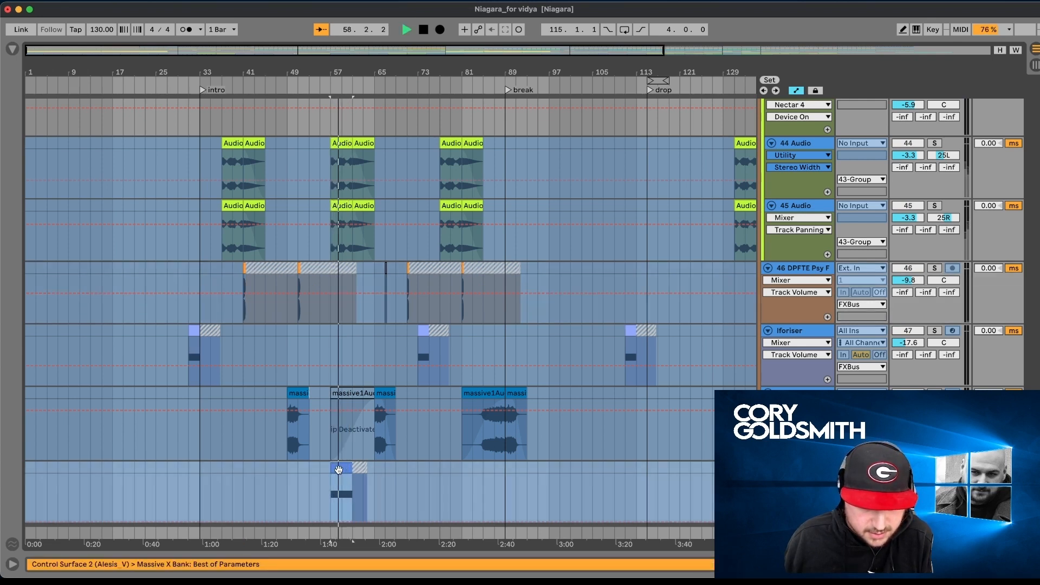
key("space")
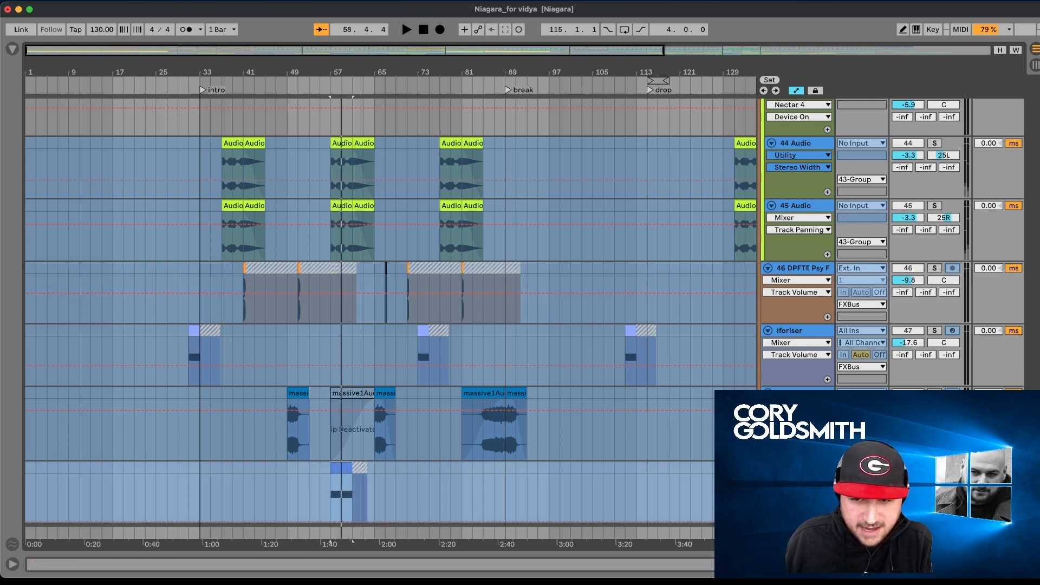
- Solo massive1Audio instead and play its clip starting at bar 65, stopping playback at bar 67
left_click(934, 394)
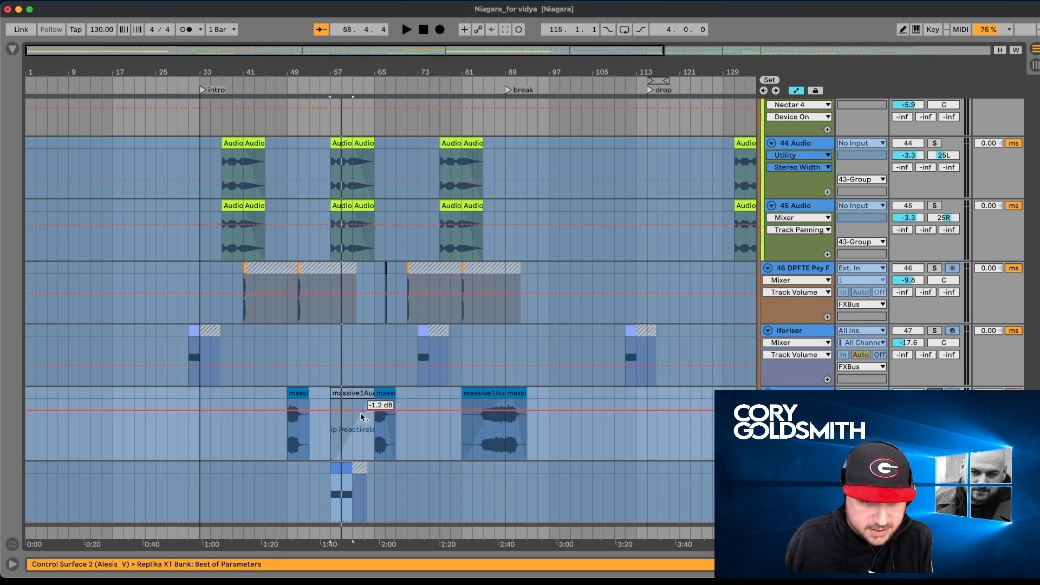
left_click(378, 409)
key("space")
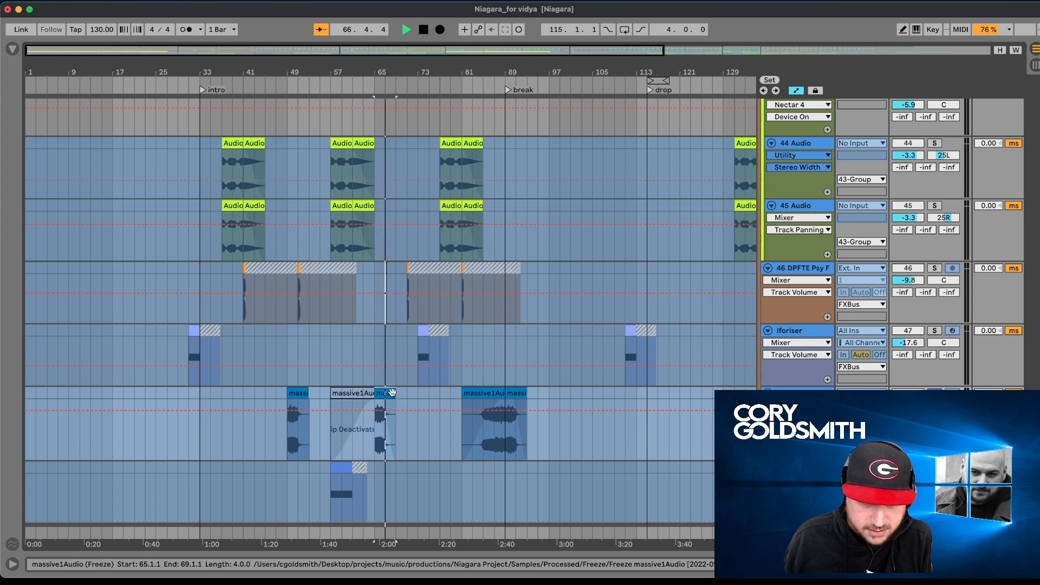
key("space")
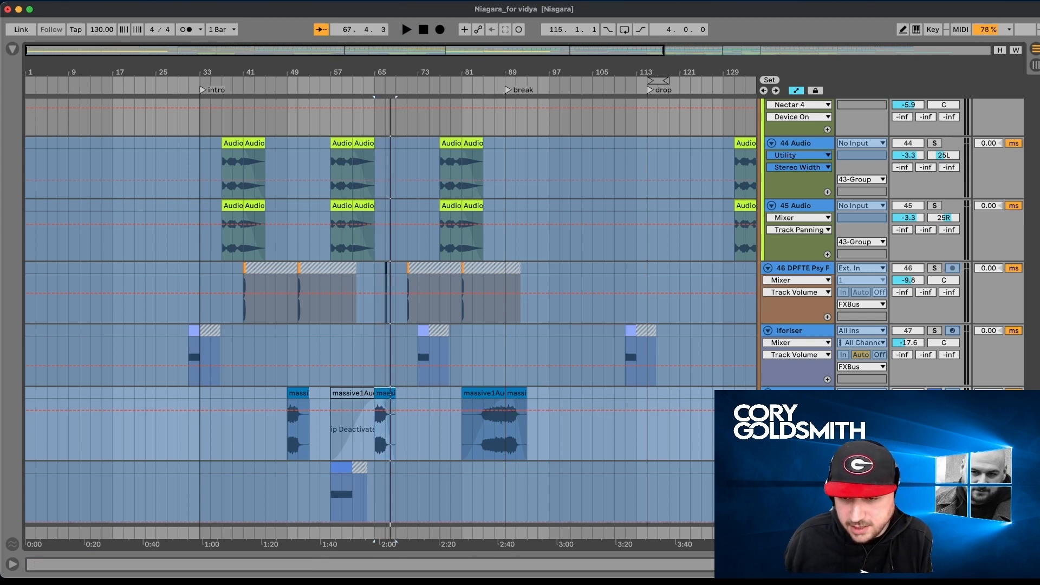
- Release massive1Audio's solo and look back through the FXBus, crash and drone pad tracks up to the percussion tracks
scroll(578, 341, "down", 5)
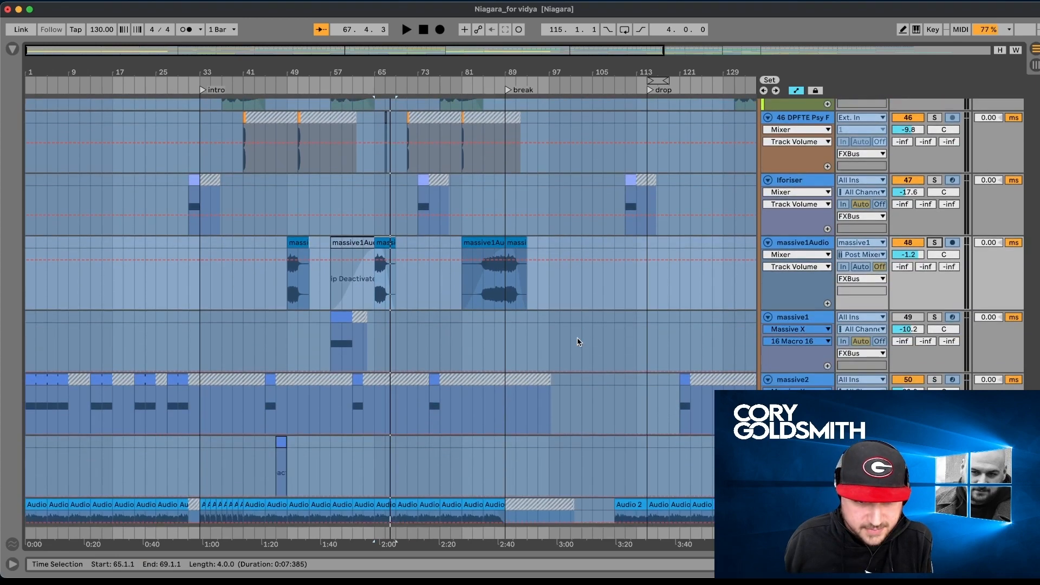
scroll(578, 342, "up", 8)
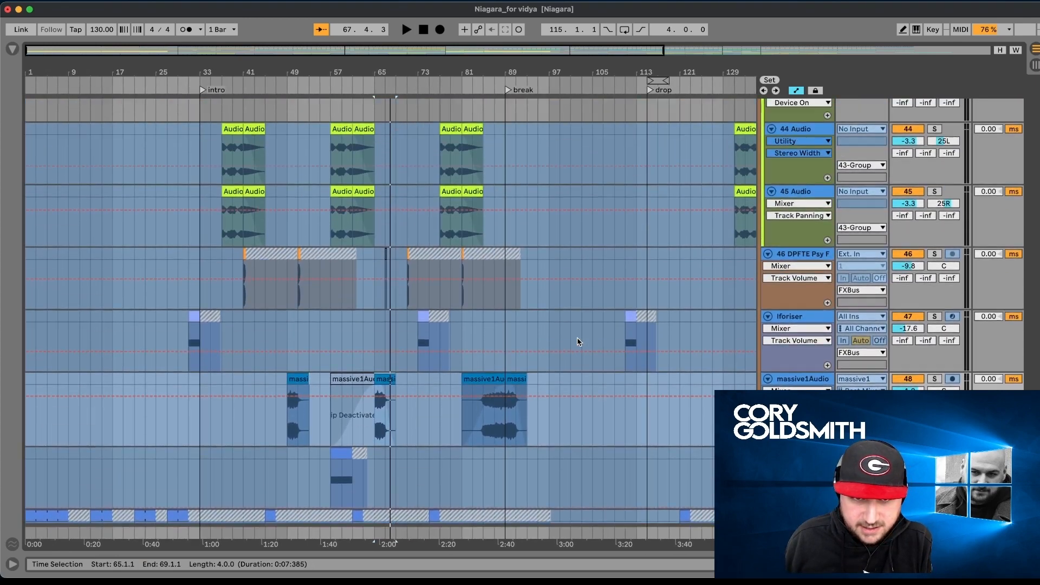
scroll(578, 342, "up", 4)
scroll(578, 341, "down", 6)
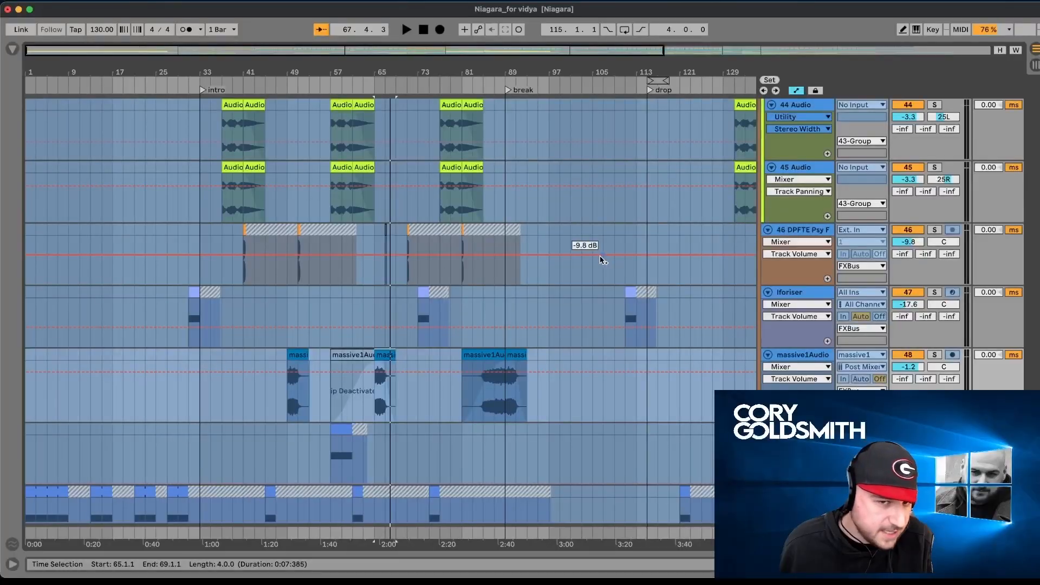
scroll(602, 260, "up", 3)
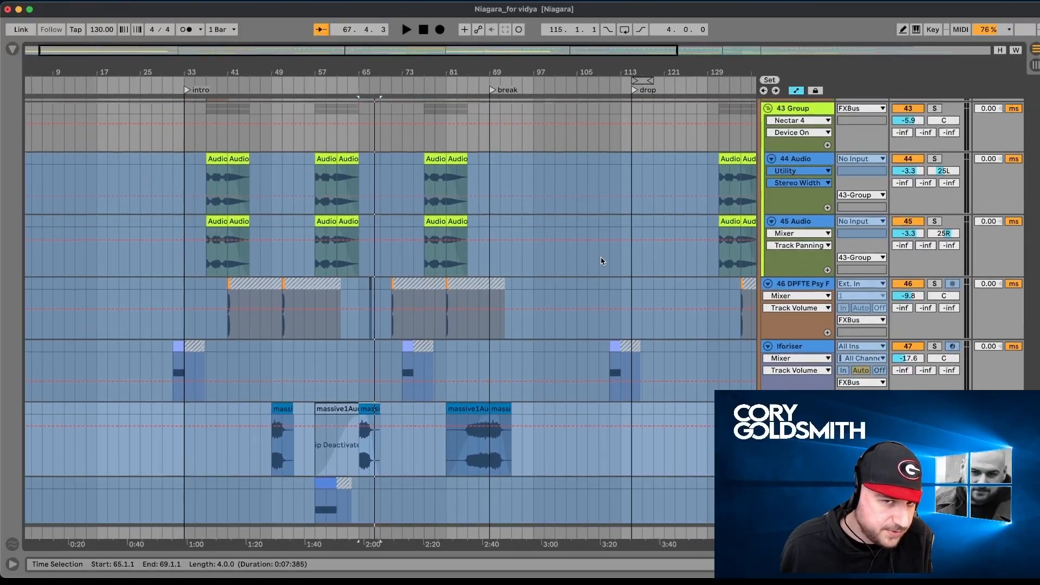
scroll(601, 260, "down", 10)
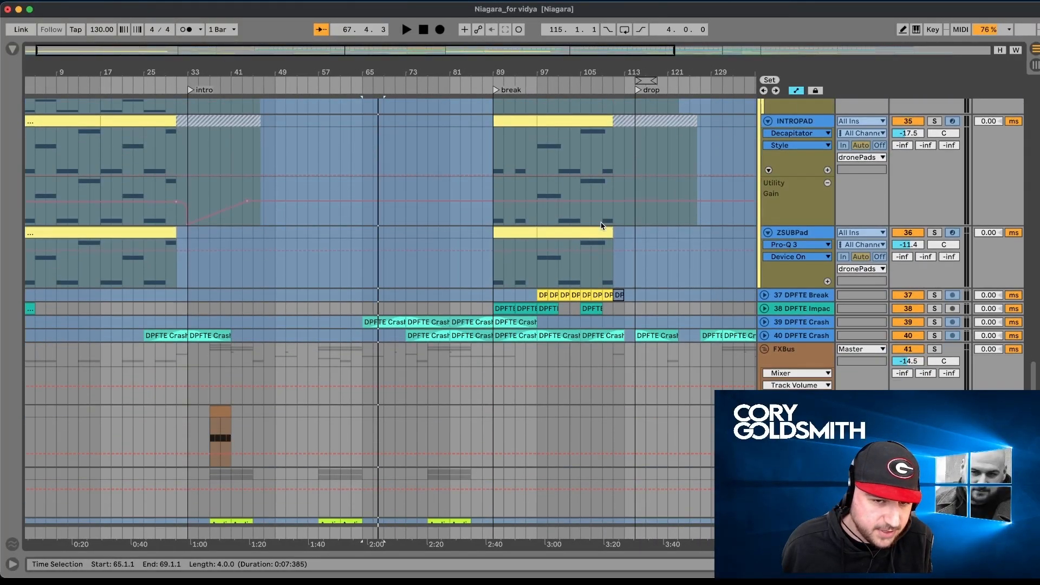
scroll(464, 340, "up", 12)
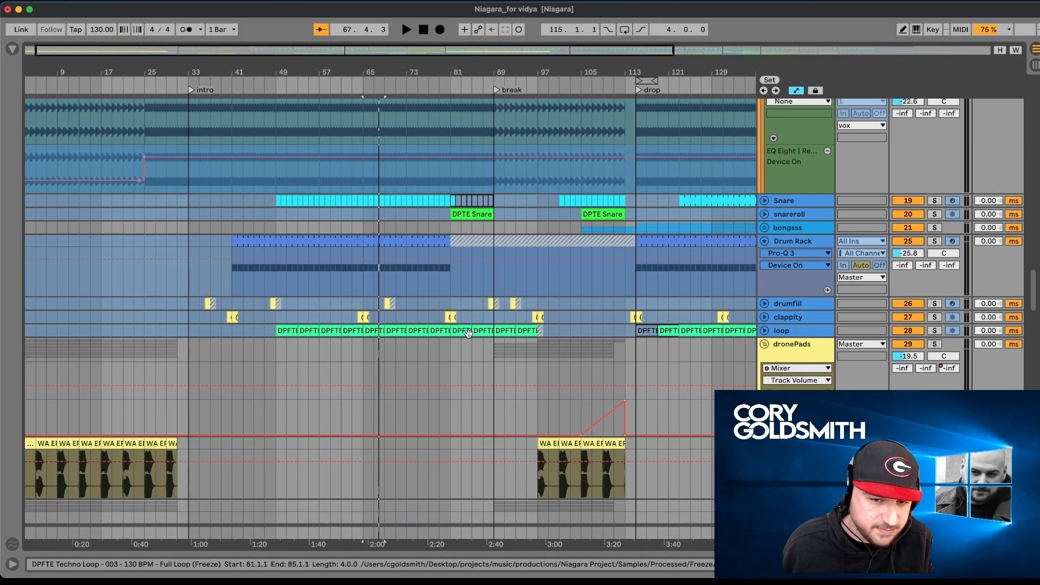
- Play the full mix from bar 81, examine the low group's Auto Filter automation before the break, and stop playback
left_click(496, 232)
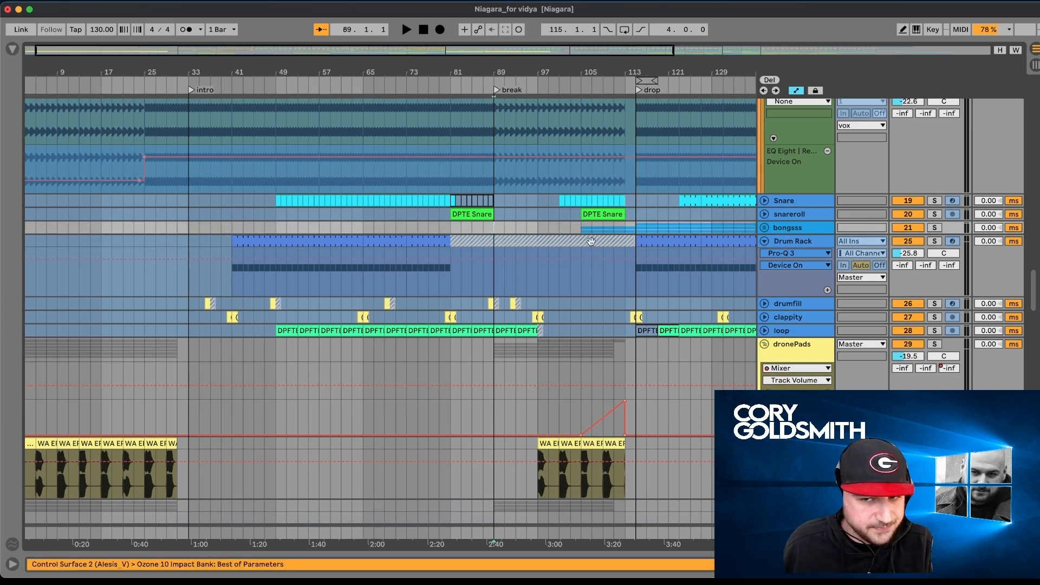
scroll(667, 242, "up", 2)
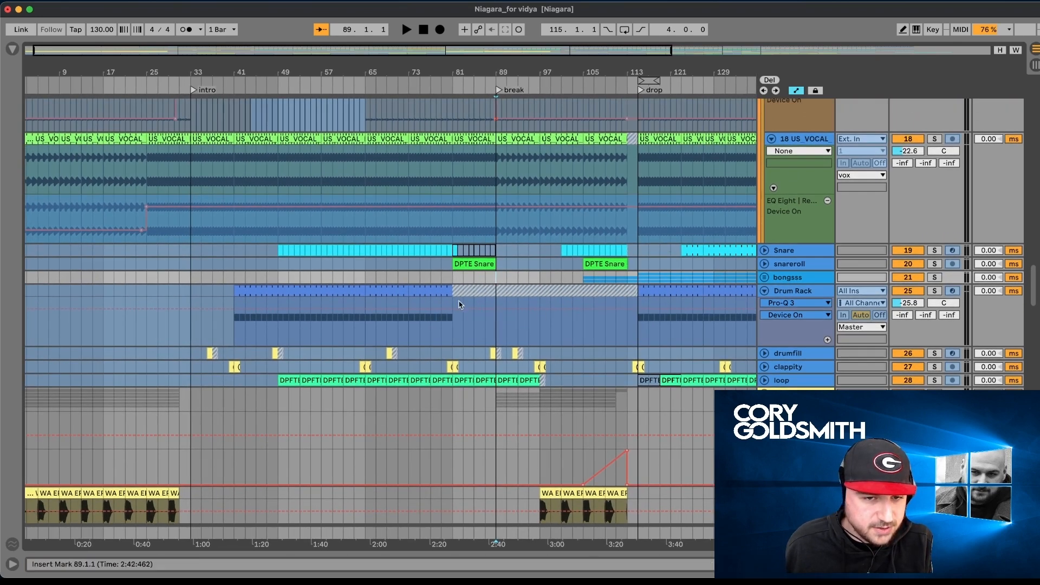
left_click(454, 333)
key("space")
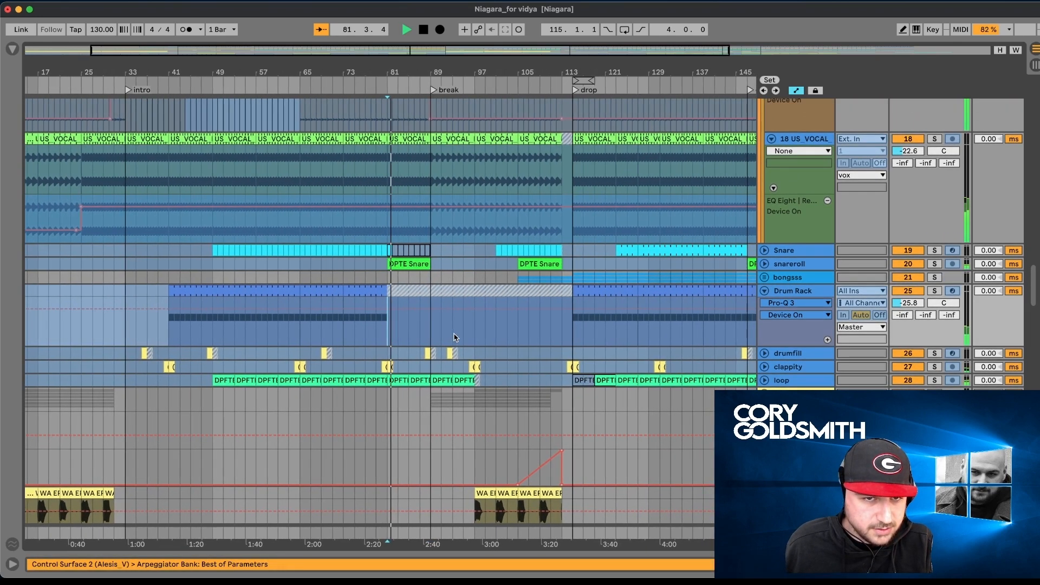
scroll(454, 337, "up", 10)
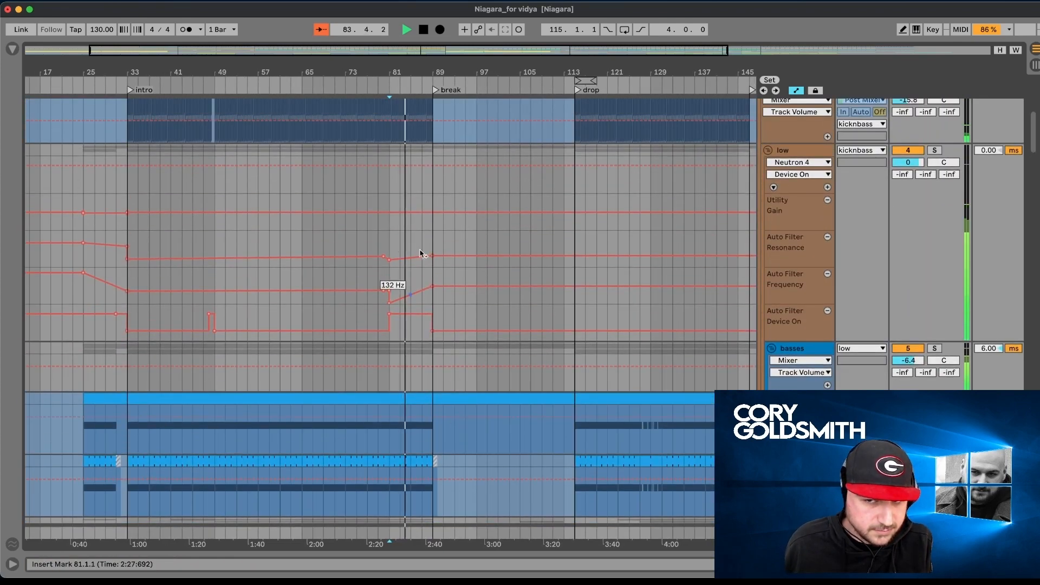
key("space")
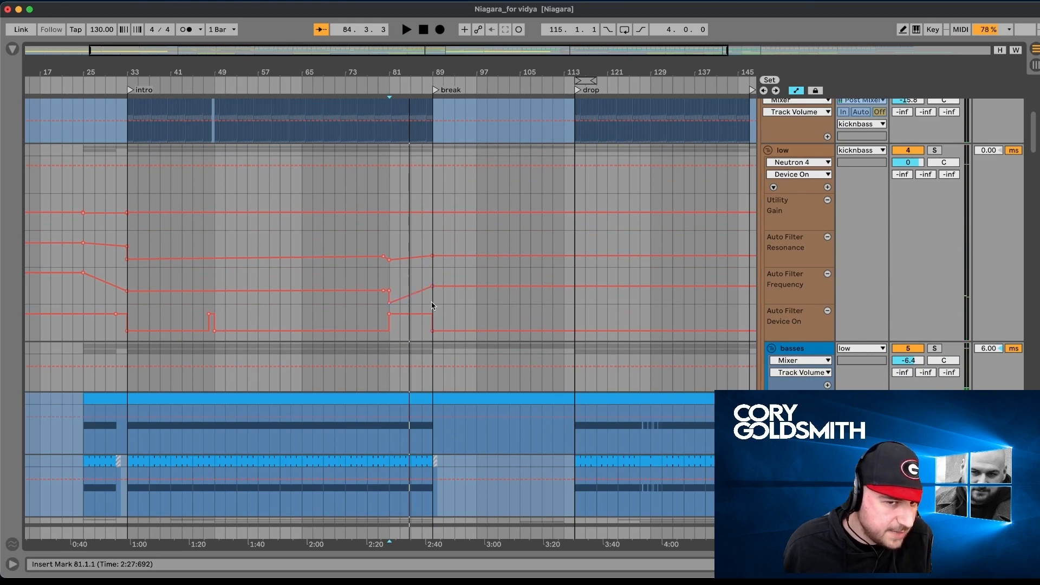
- Examine the automation around the break on the kicc, basses, cymbals, Shaker and vox tracks, ending at the bongsss group
scroll(432, 301, "up", 6)
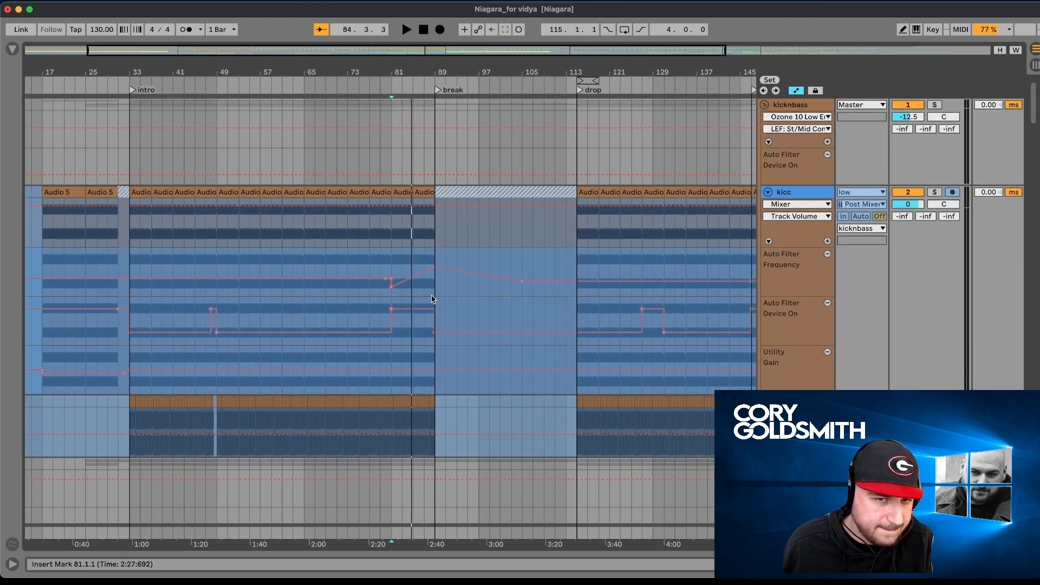
scroll(498, 252, "down", 10)
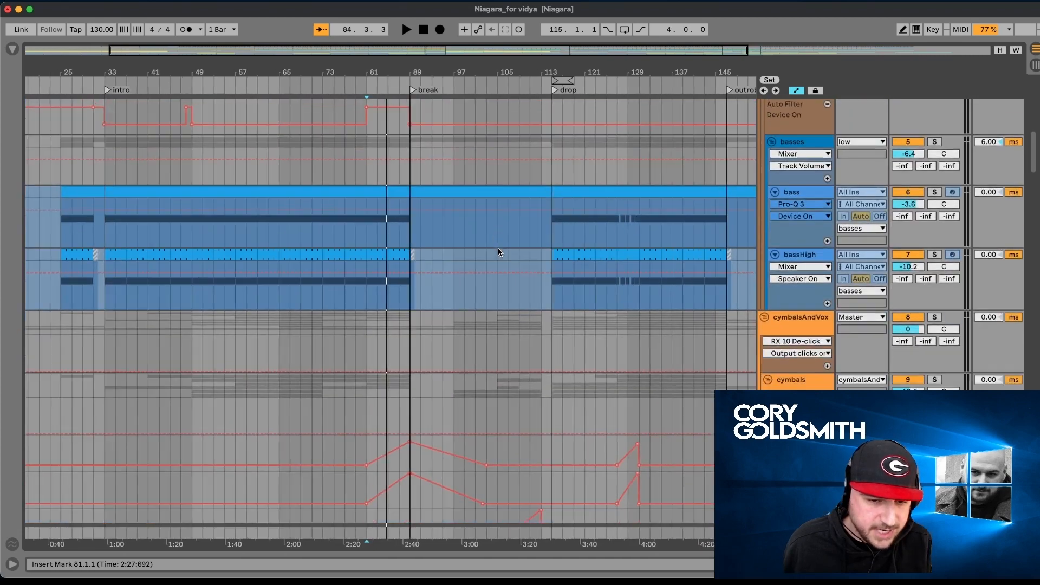
scroll(499, 252, "down", 10)
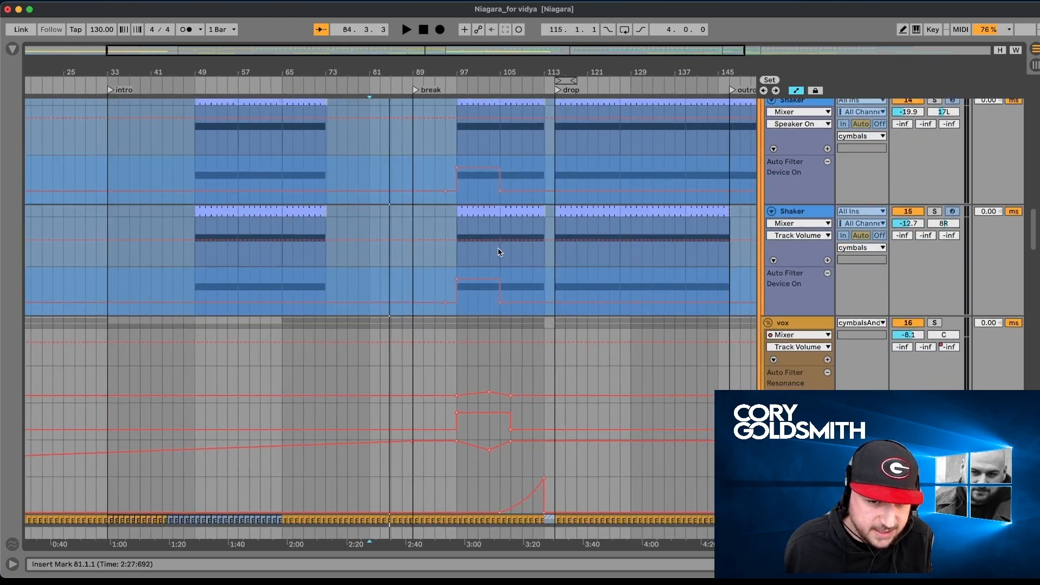
scroll(498, 252, "down", 5)
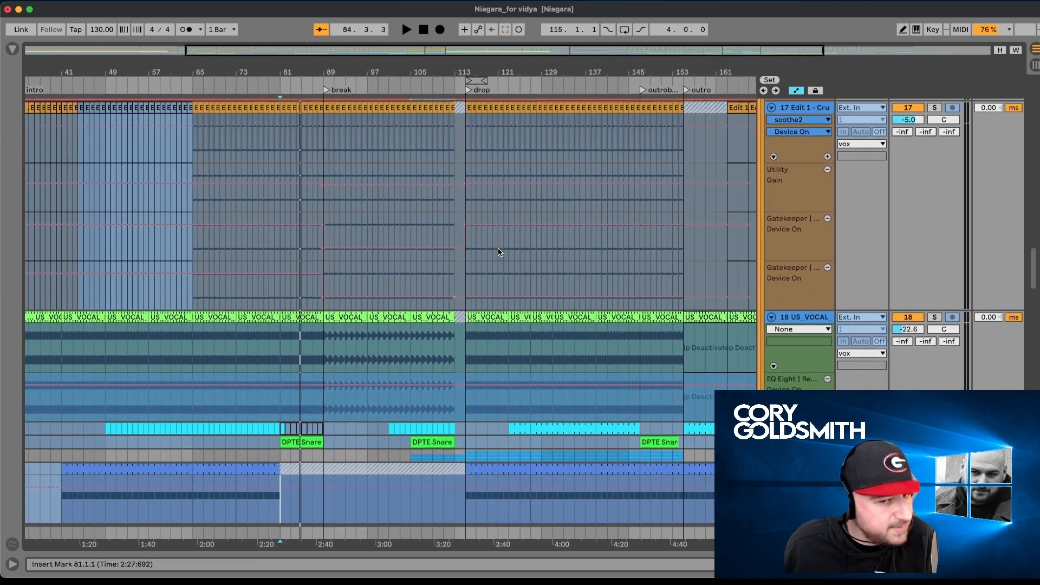
scroll(499, 252, "down", 3)
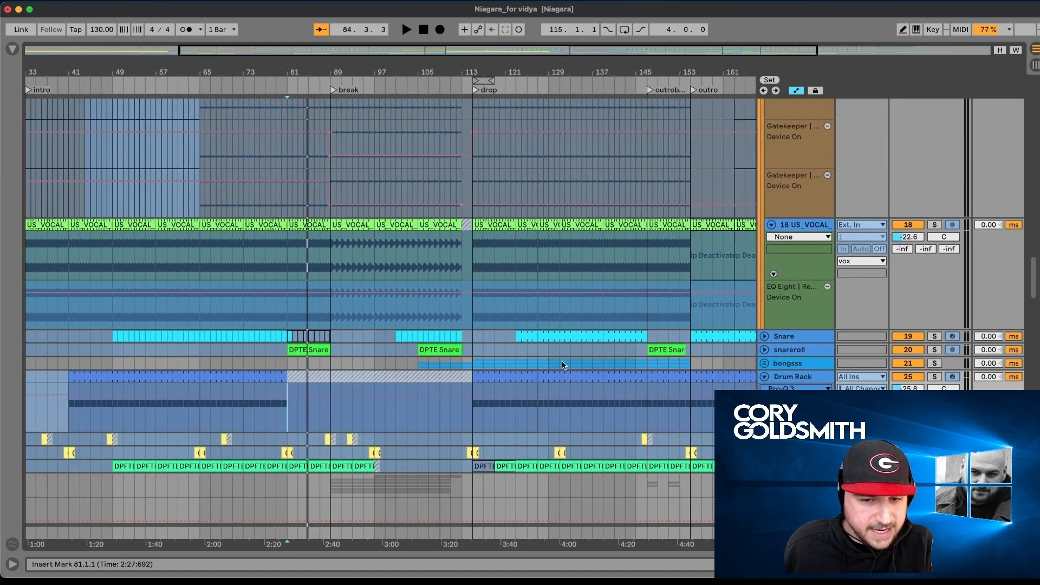
- Unfold the bongsss group, solo it, and play the bong track's clip from the drop
left_click(765, 363)
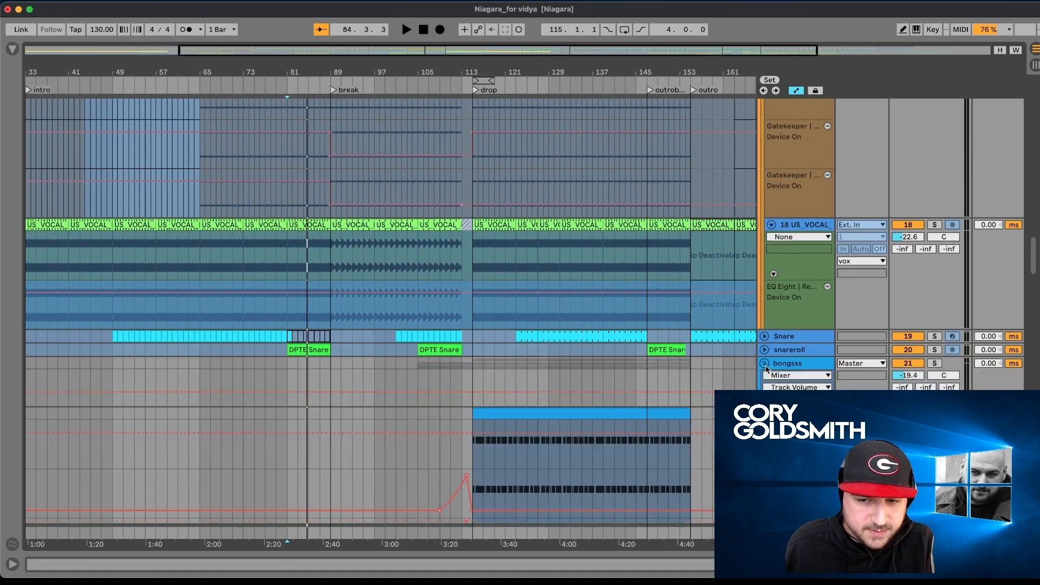
scroll(766, 365, "down", 5)
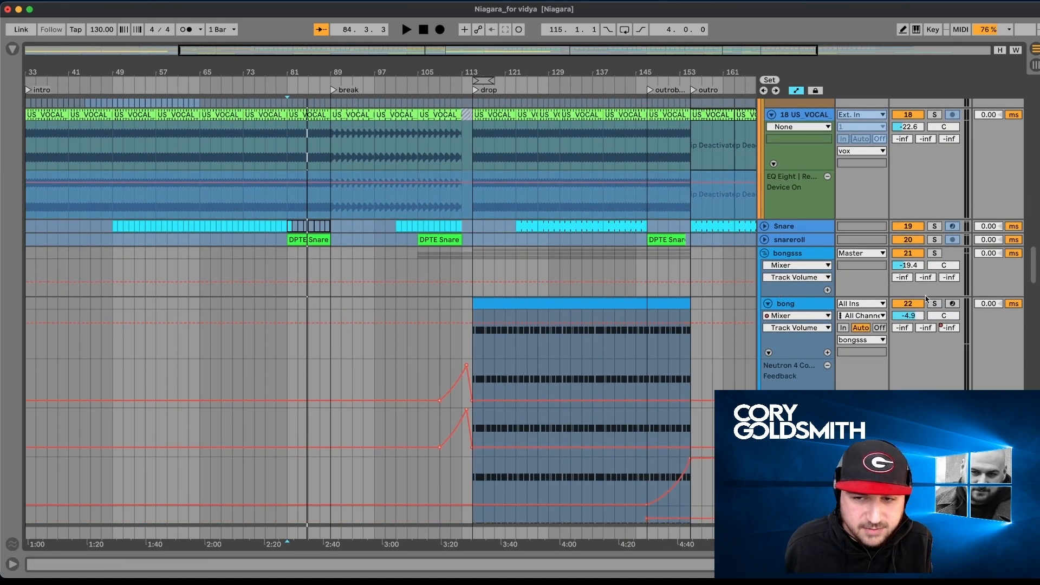
left_click(498, 306)
key("space")
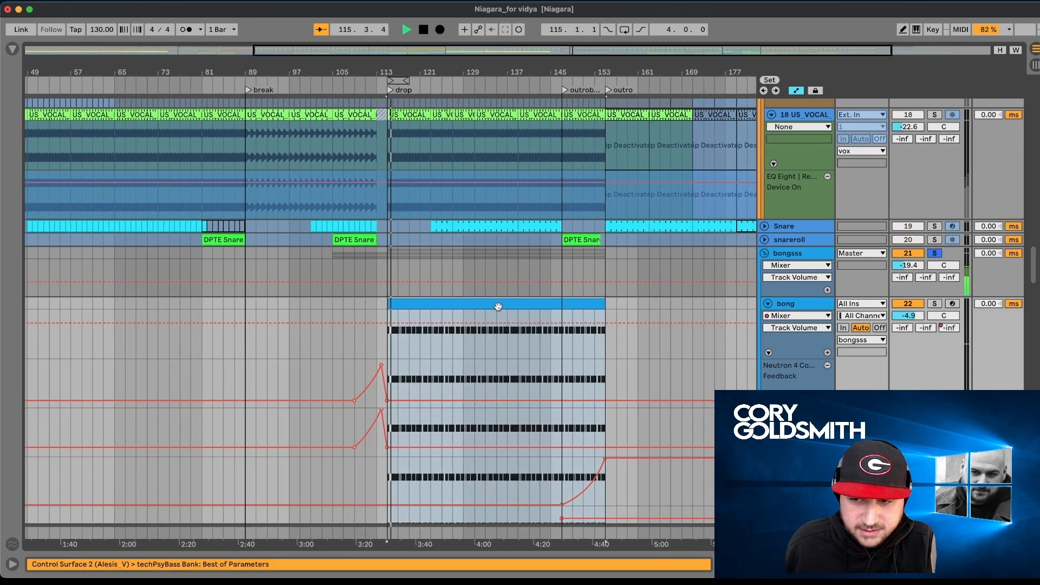
- Look over the bong track's automation lanes while its clip plays, and stop playback
scroll(499, 309, "down", 3)
scroll(499, 310, "down", 8)
scroll(499, 308, "down", 3)
key("space")
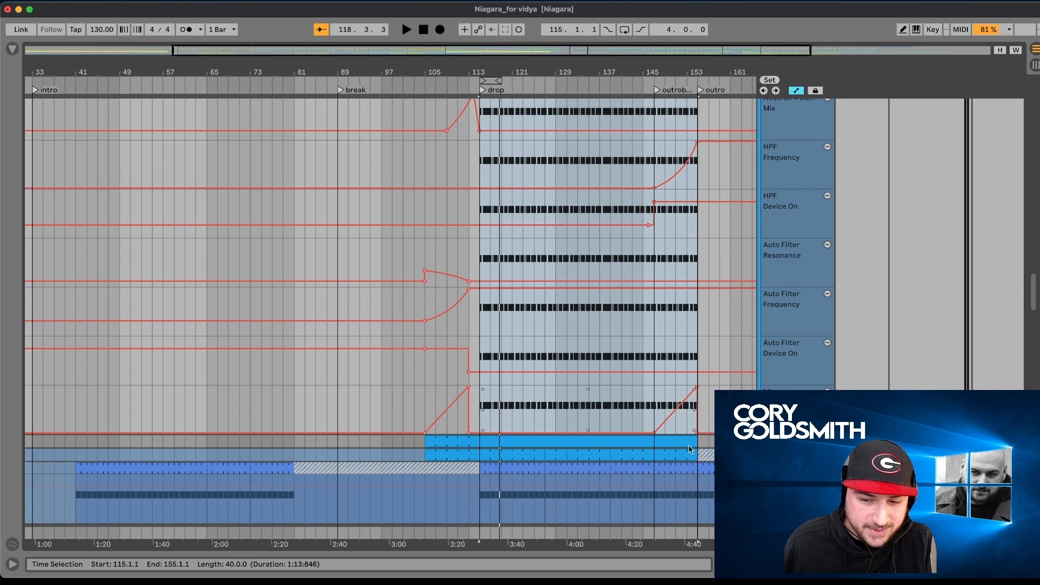
- Examine the bong track's Neutron 4 Feedback and Mix, HPF and Auto Filter automation around the drop
scroll(672, 425, "up", 10)
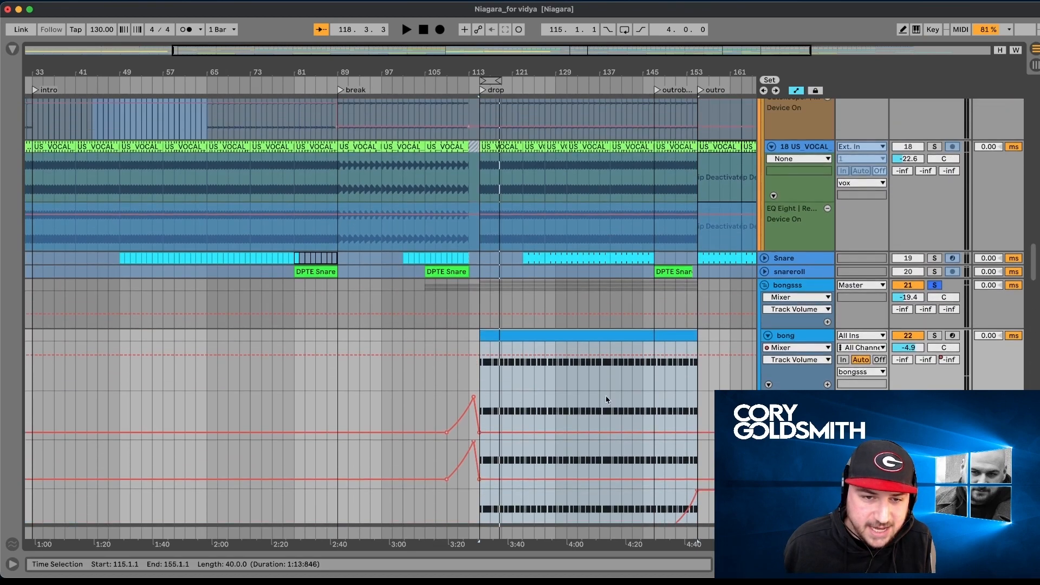
scroll(431, 456, "down", 10)
scroll(433, 460, "left", 3)
scroll(433, 459, "down", 1)
scroll(529, 395, "up", 2)
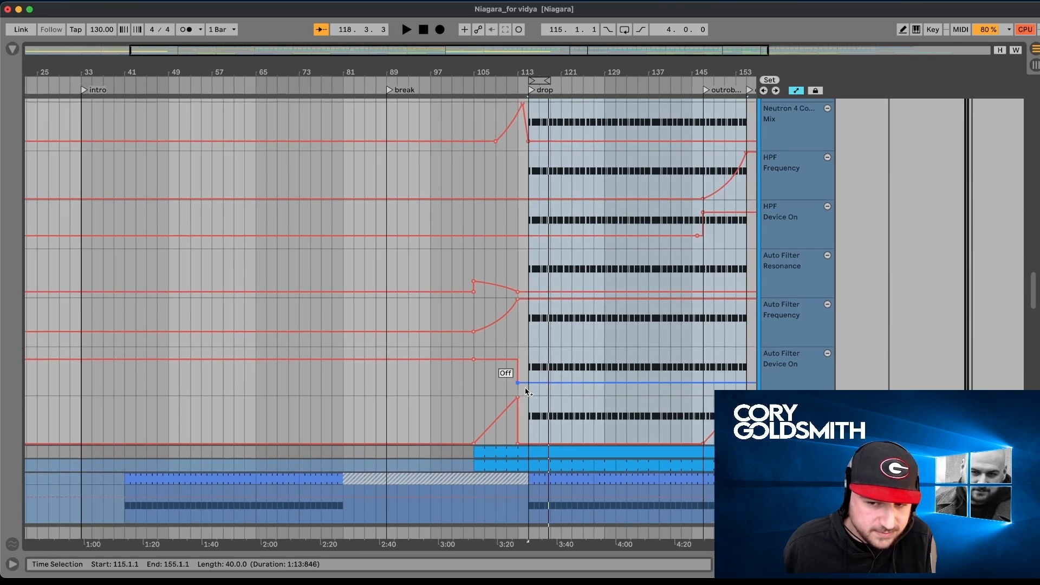
scroll(777, 360, "up", 10)
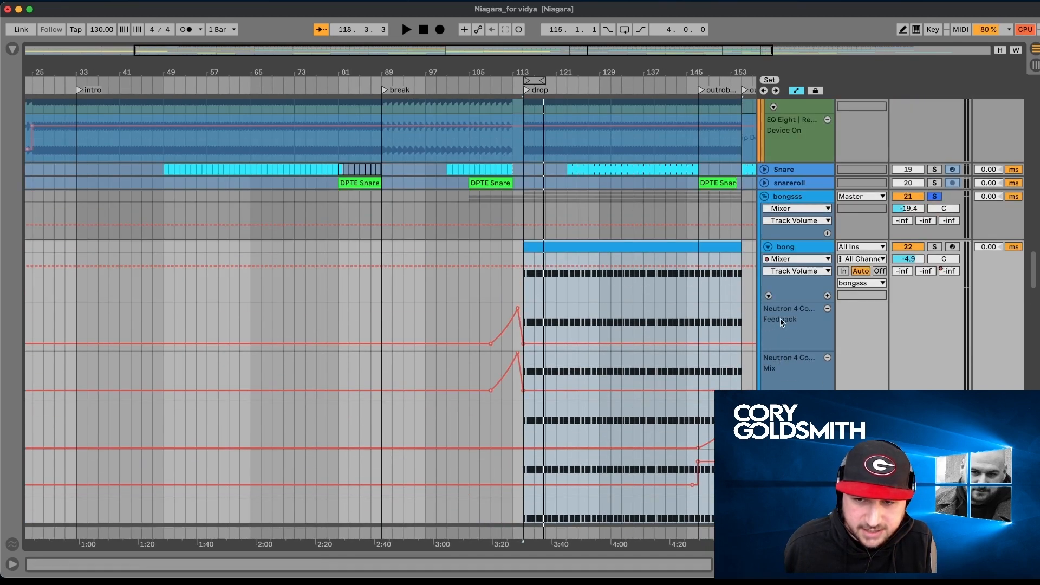
scroll(781, 323, "down", 10)
scroll(774, 365, "down", 1)
scroll(648, 347, "up", 14)
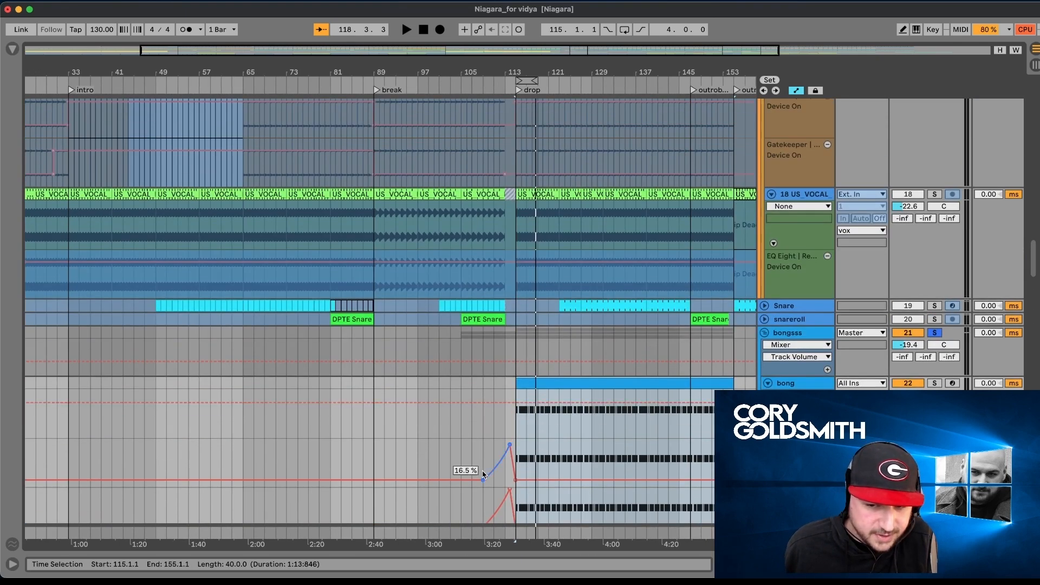
scroll(484, 475, "down", 3)
scroll(496, 455, "down", 1)
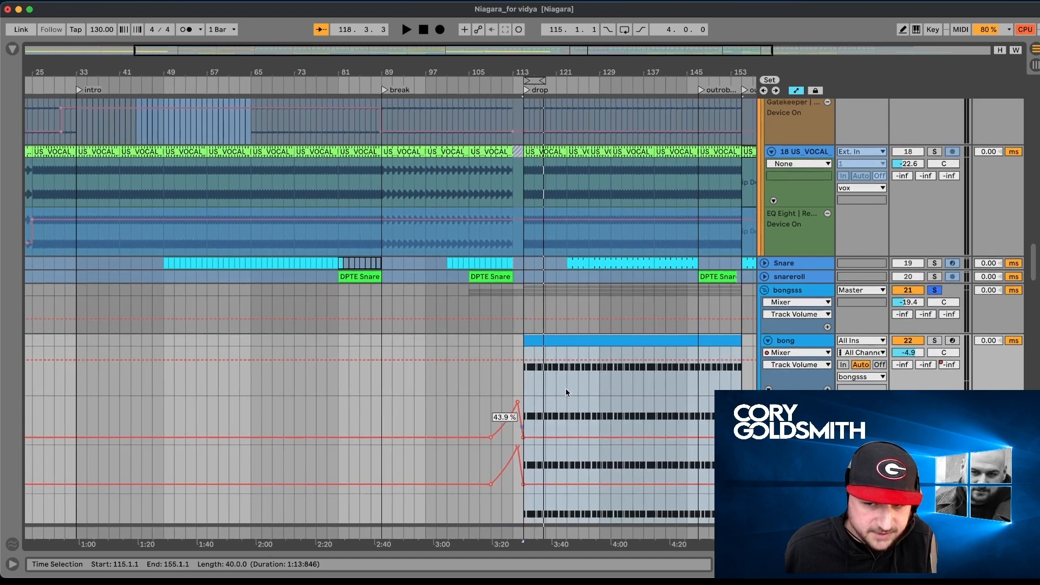
- Place the insert marker at bar 109 in the bong automation, and examine the matching build-up envelopes on bongHigh and try2
left_click(491, 395)
scroll(490, 396, "down", 15)
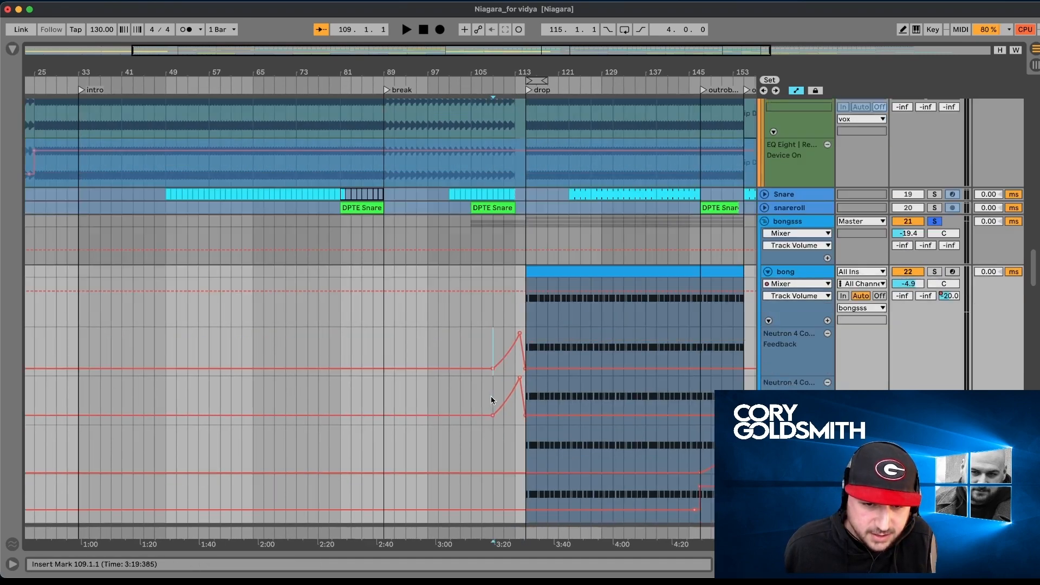
scroll(491, 397, "down", 5)
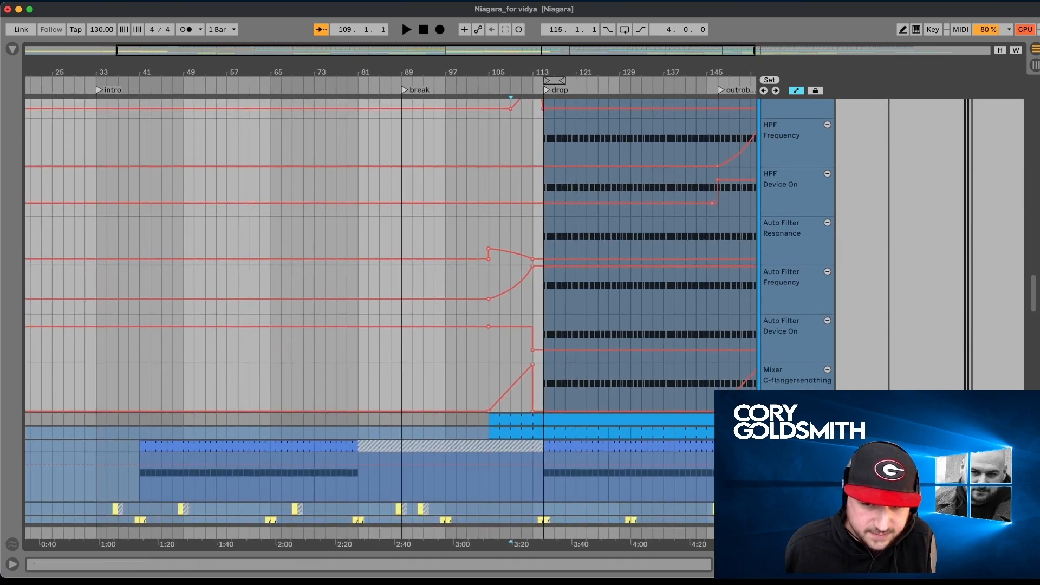
scroll(491, 397, "down", 20)
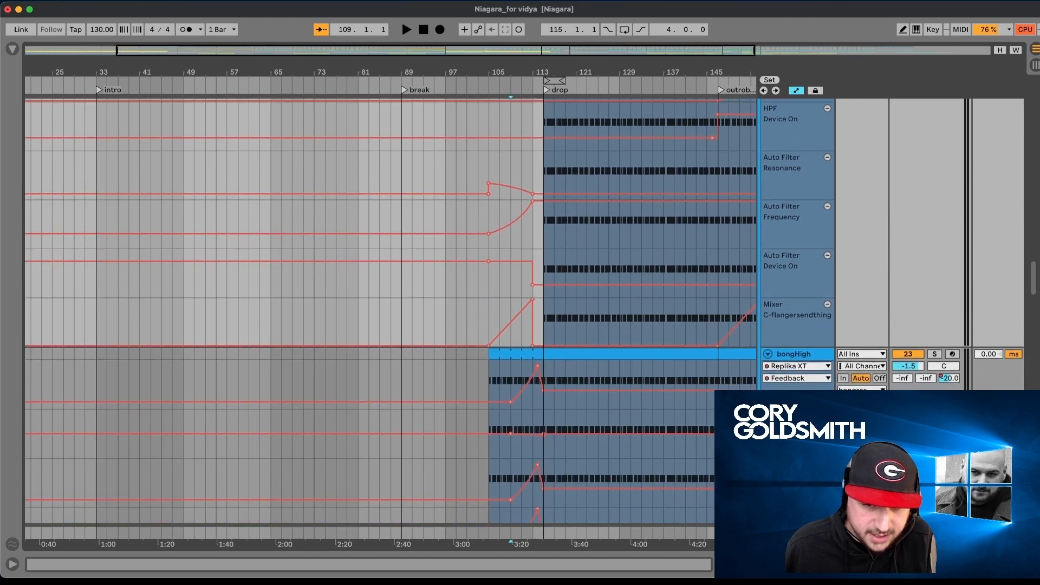
scroll(490, 397, "down", 20)
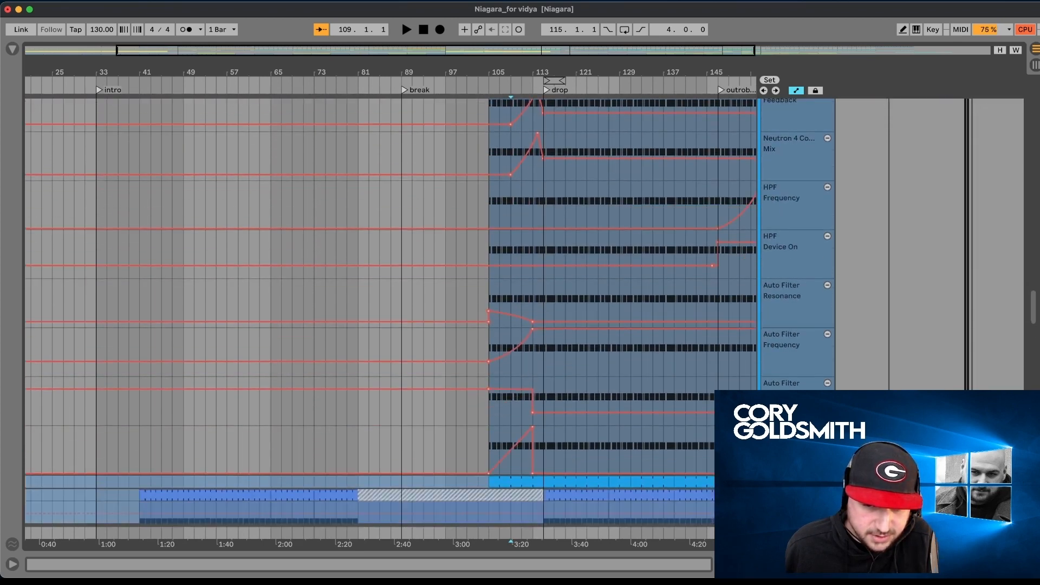
scroll(756, 374, "up", 20)
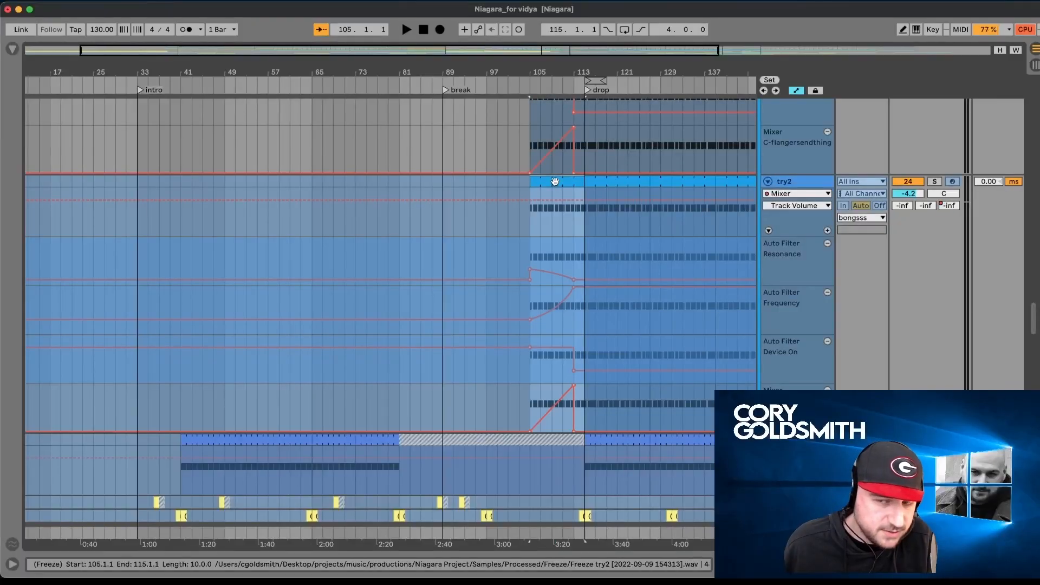
- Play the bongos from the start of try2's clip at bar 105 through the drop, and release the bongsss solo
left_click(555, 181)
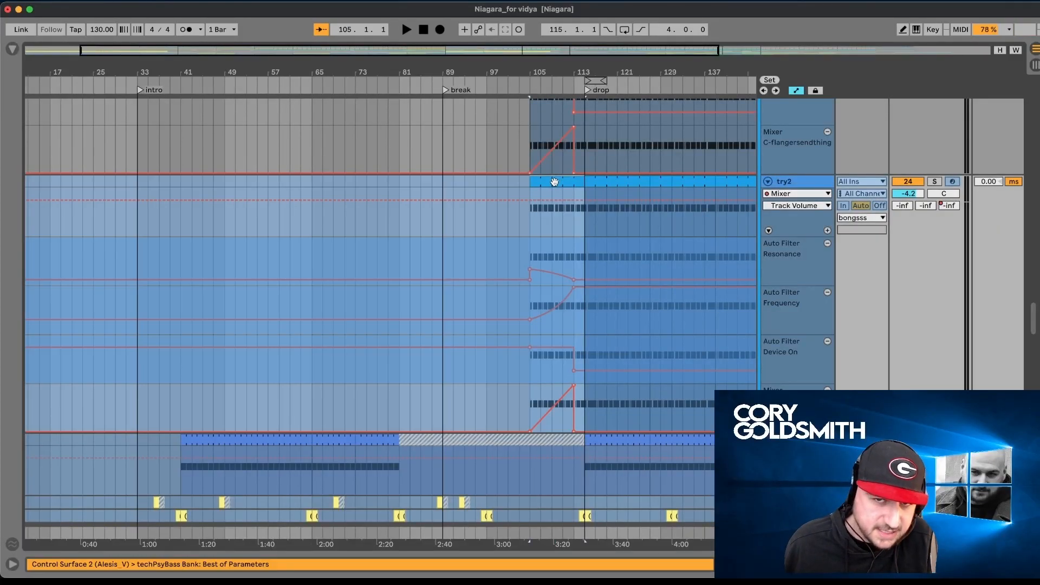
key("space")
scroll(677, 184, "right", 5)
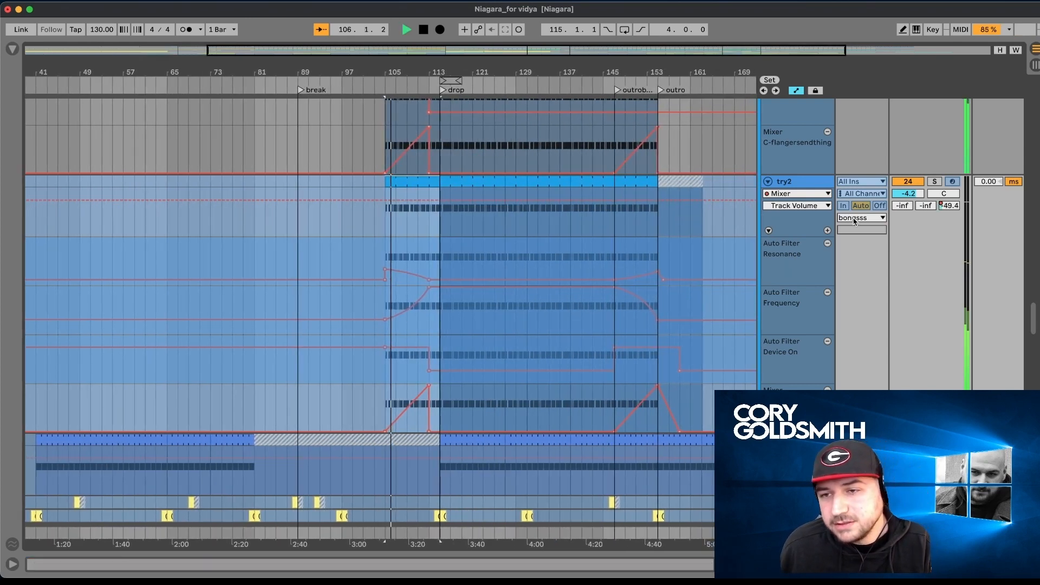
scroll(855, 220, "up", 8)
scroll(853, 218, "down", 6)
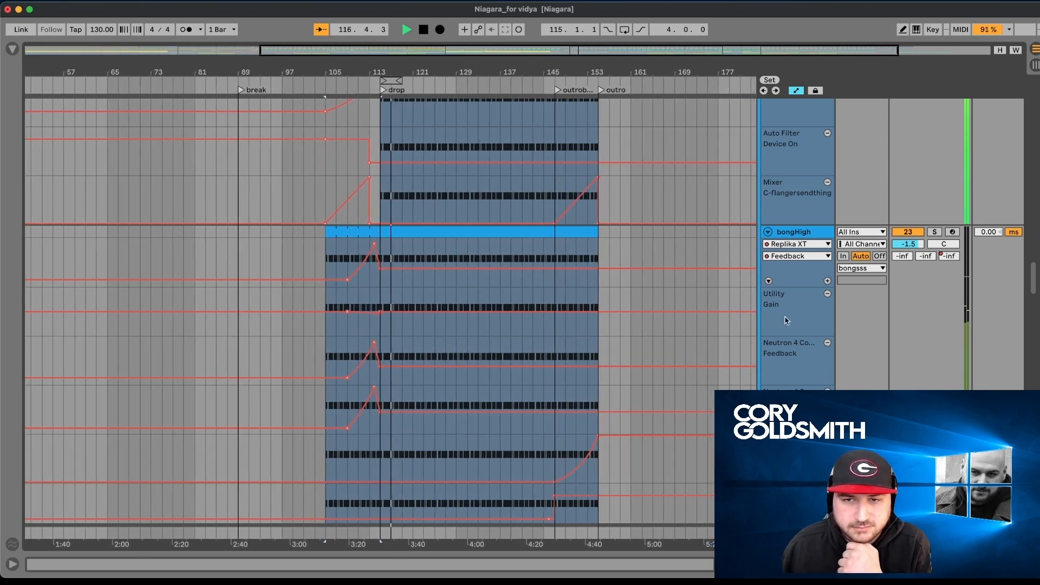
- Look back up through the vox, cymbals and Shaker tracks to the kicknbass group while the full mix plays
scroll(672, 320, "up", 8)
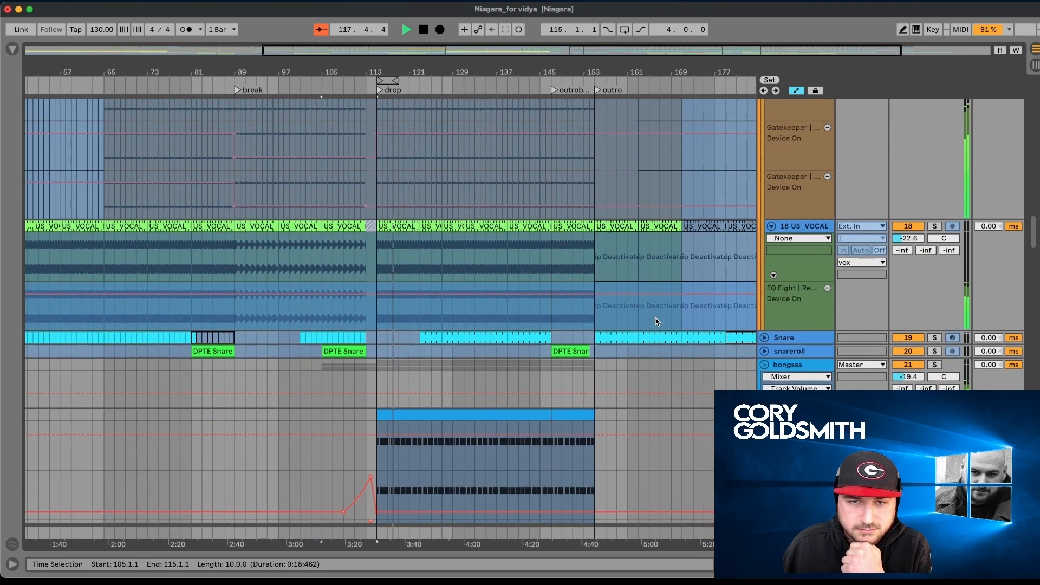
scroll(656, 322, "up", 10)
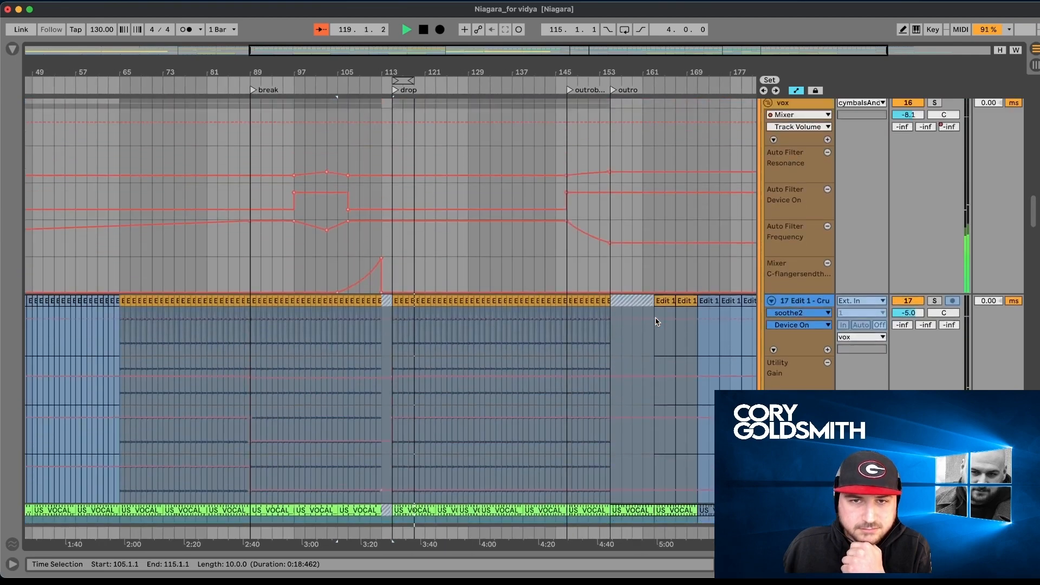
scroll(656, 321, "up", 15)
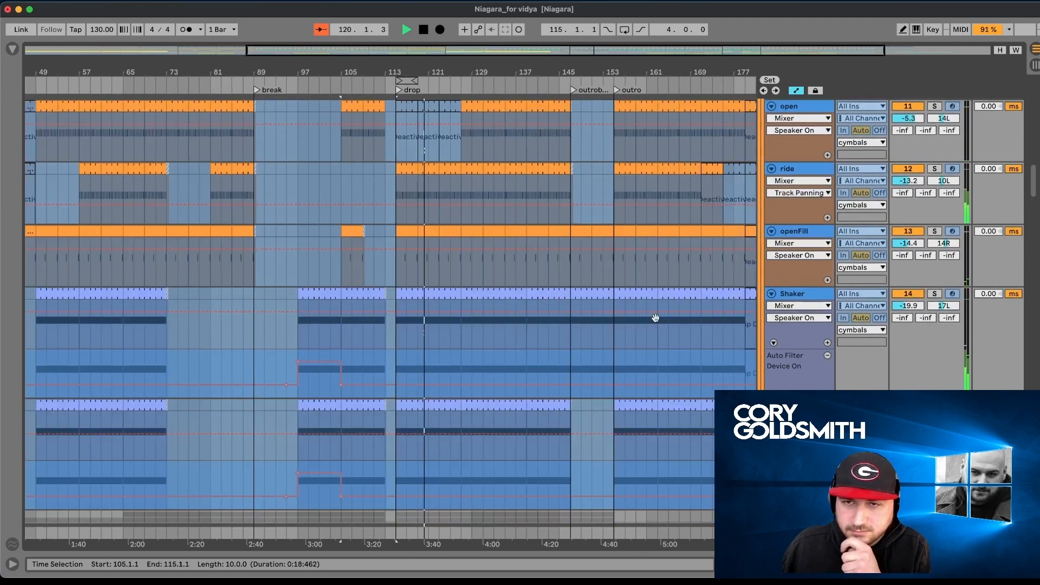
scroll(655, 321, "up", 5)
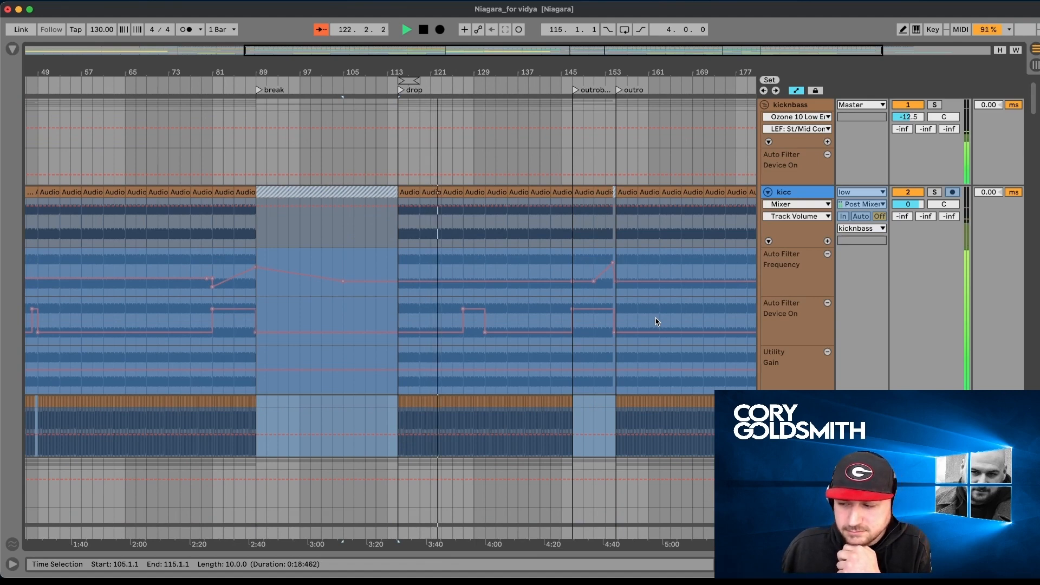
- Examine the Auto Filter and Utility automation on the kicc track and the neighbouring rumbley and low lanes during playback
scroll(656, 321, "down", 5)
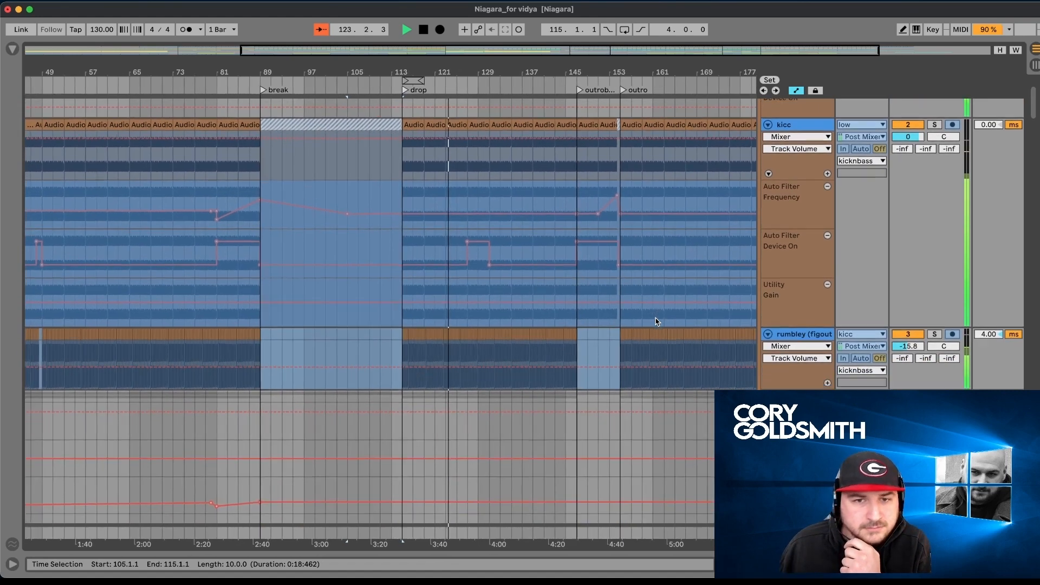
scroll(655, 321, "down", 1)
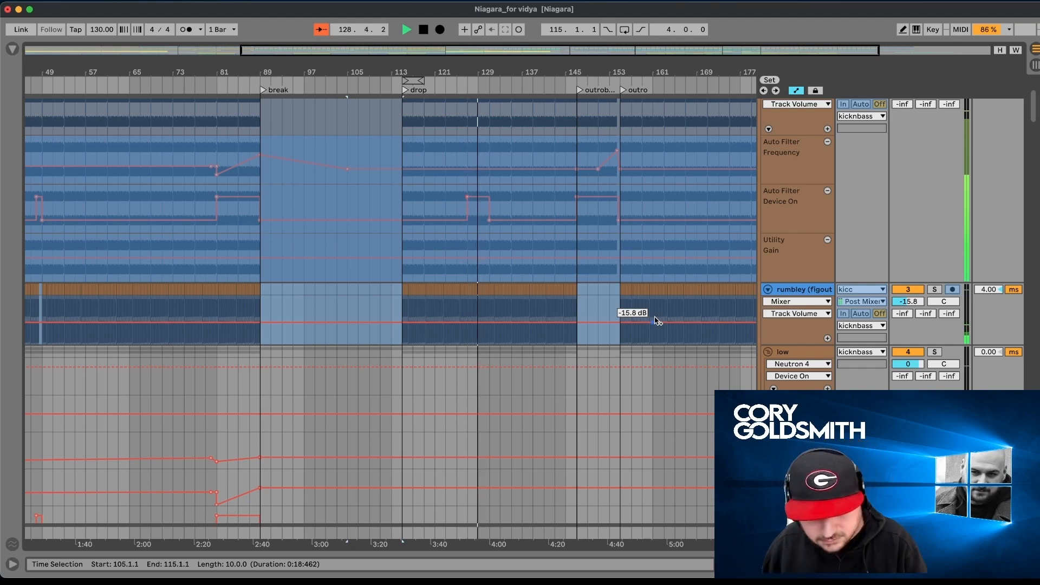
scroll(657, 321, "down", 2)
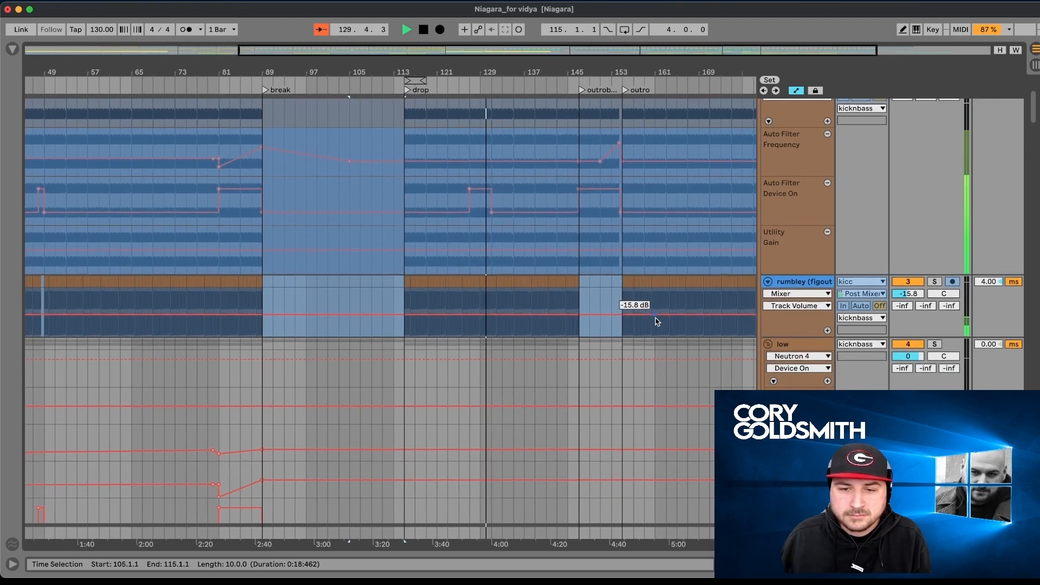
scroll(772, 345, "up", 5)
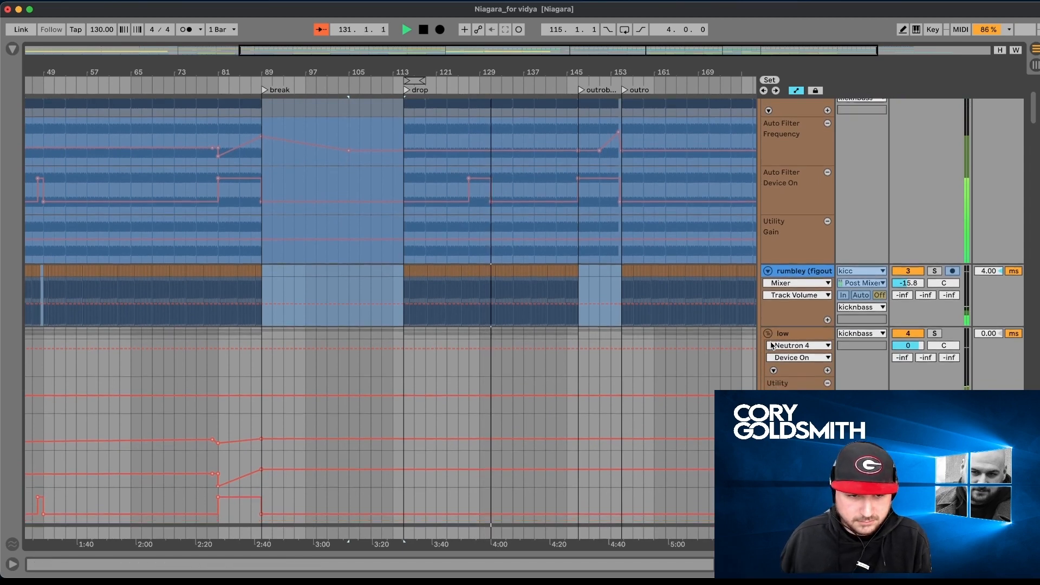
scroll(772, 344, "up", 3)
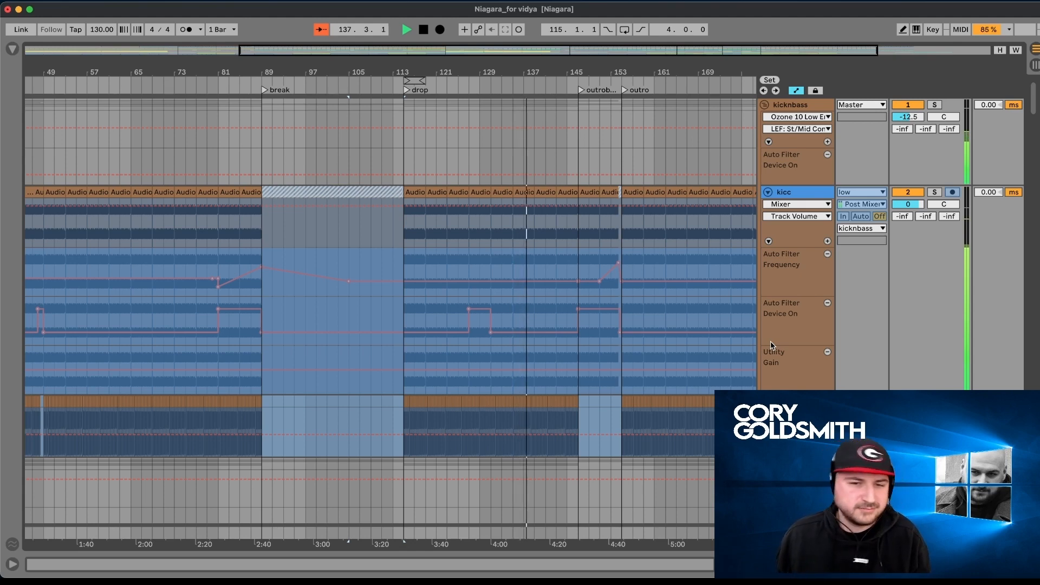
scroll(772, 345, "down", 5)
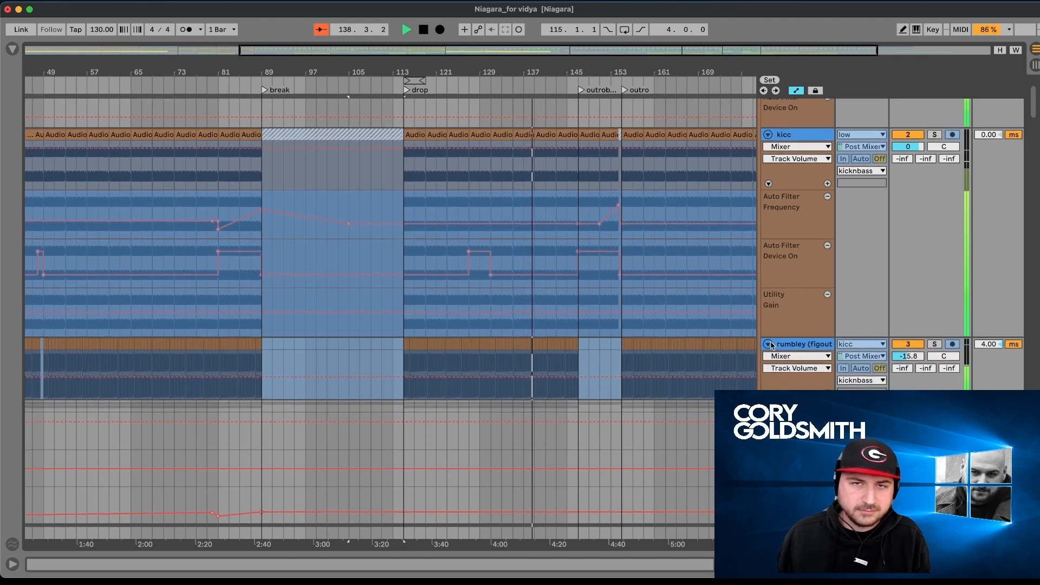
- Stop playback and look down through the basses, cymbals, vox and bongsss tracks to the FXBus group
scroll(772, 345, "down", 6)
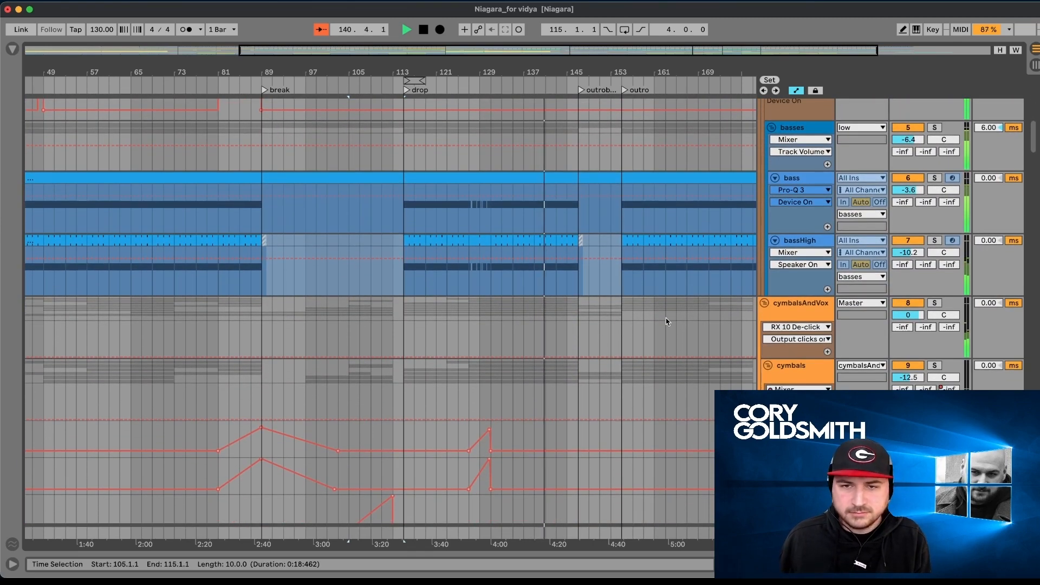
scroll(666, 322, "down", 8)
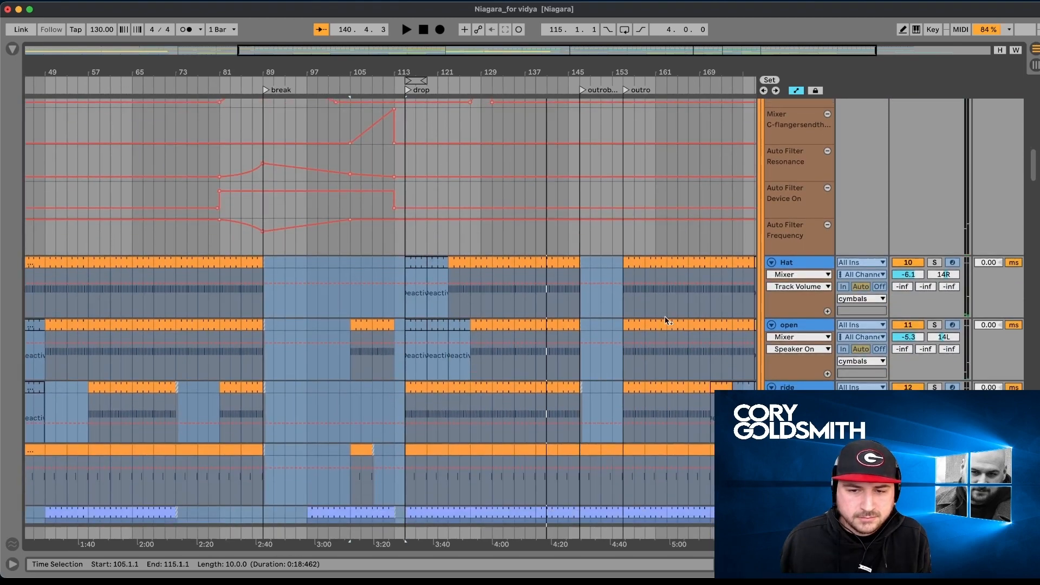
scroll(666, 320, "down", 10)
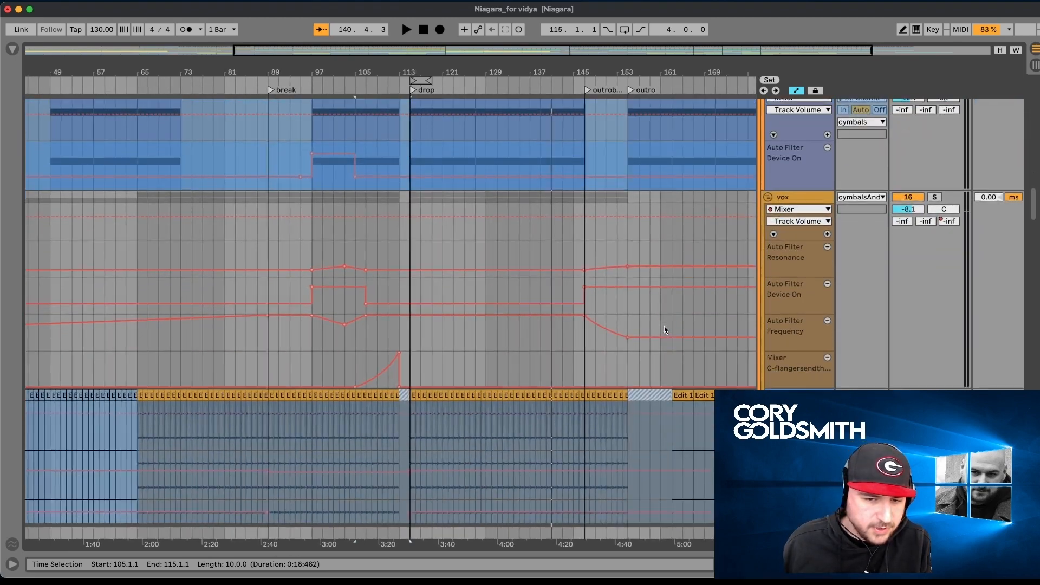
scroll(666, 329, "down", 10)
scroll(667, 330, "up", 5)
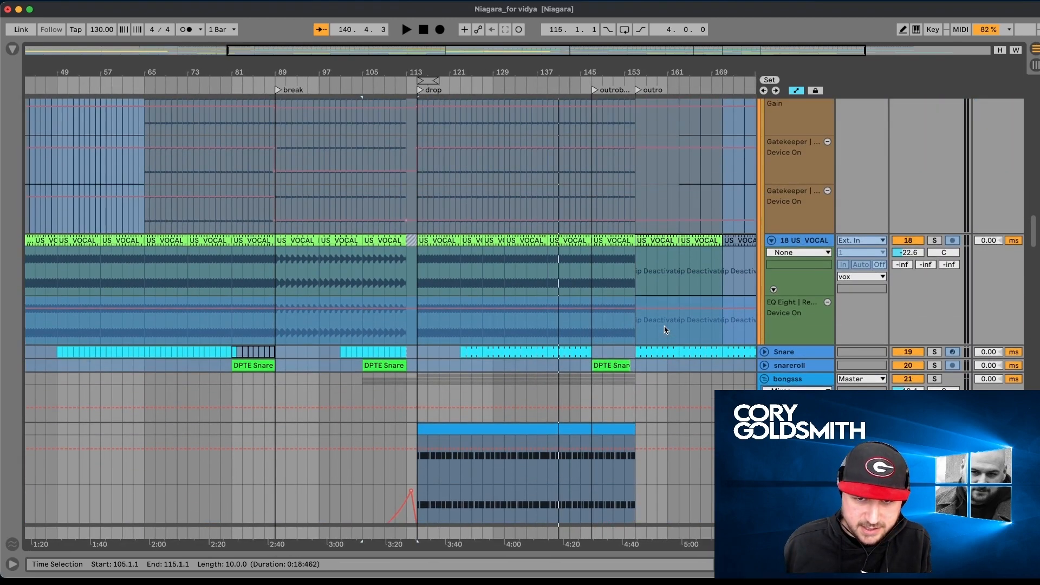
scroll(666, 330, "down", 8)
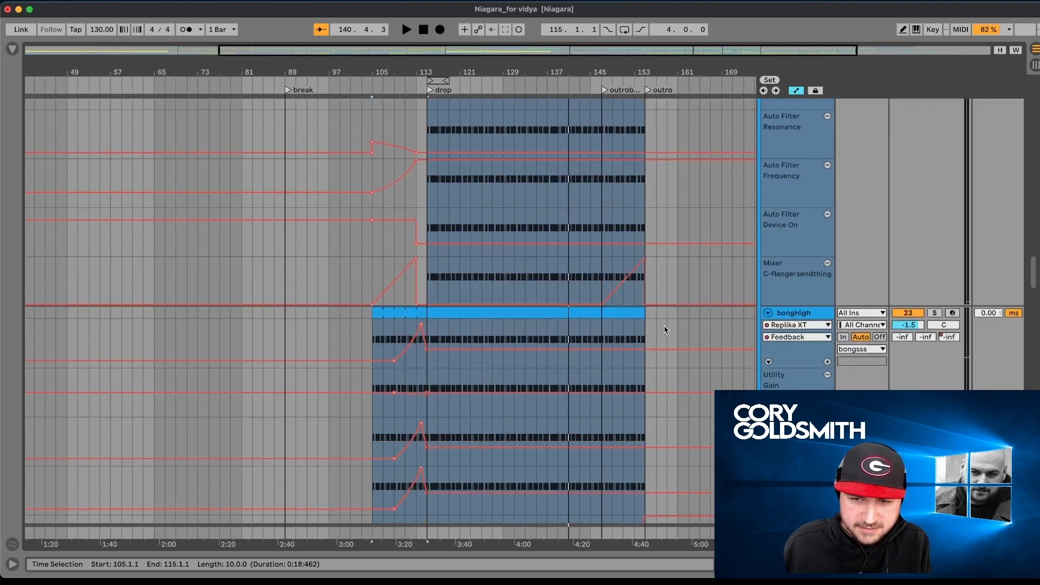
scroll(666, 330, "down", 6)
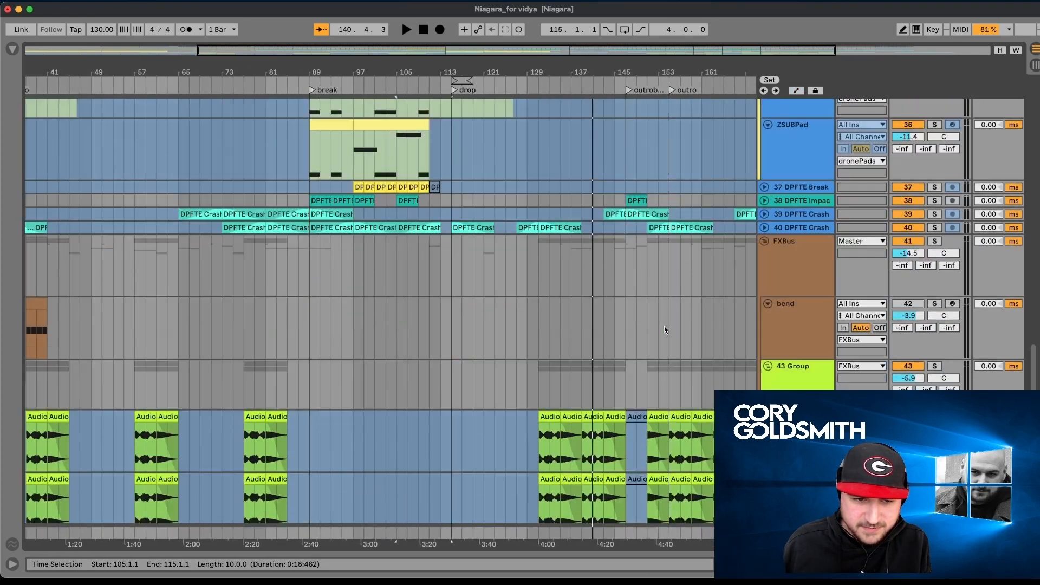
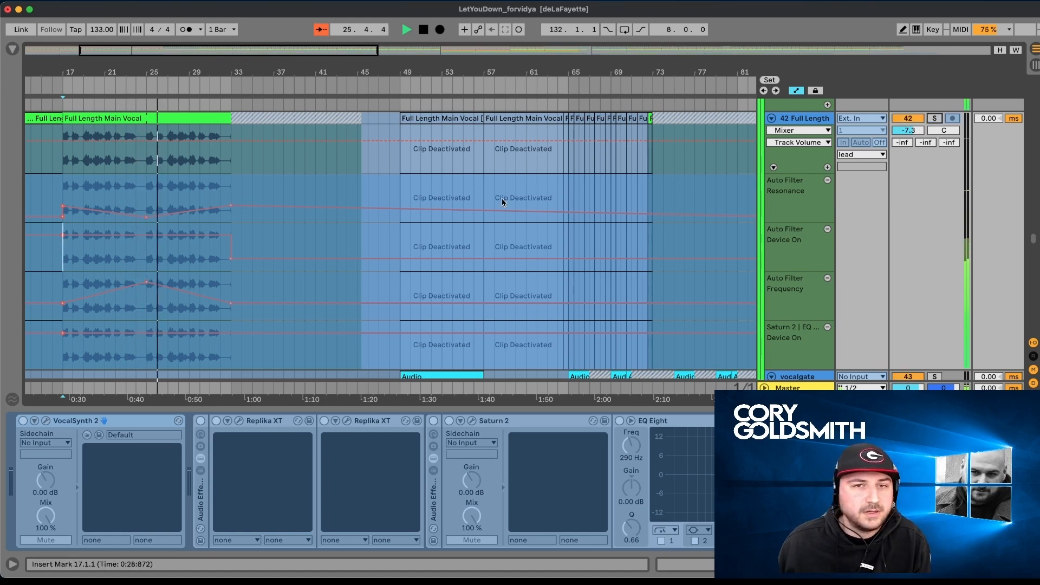
- Look down through the sub, drone, droneString, droneMassive and strings tracks, including the strings' drone clips at the break
scroll(502, 198, "down", 10)
scroll(503, 201, "down", 5)
scroll(503, 201, "left", 5)
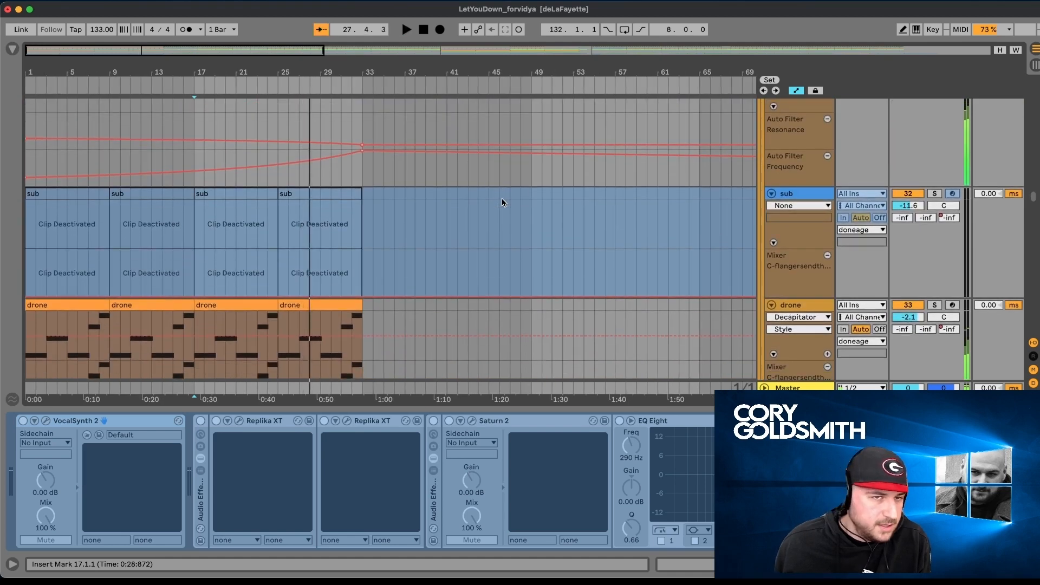
scroll(501, 202, "down", 10)
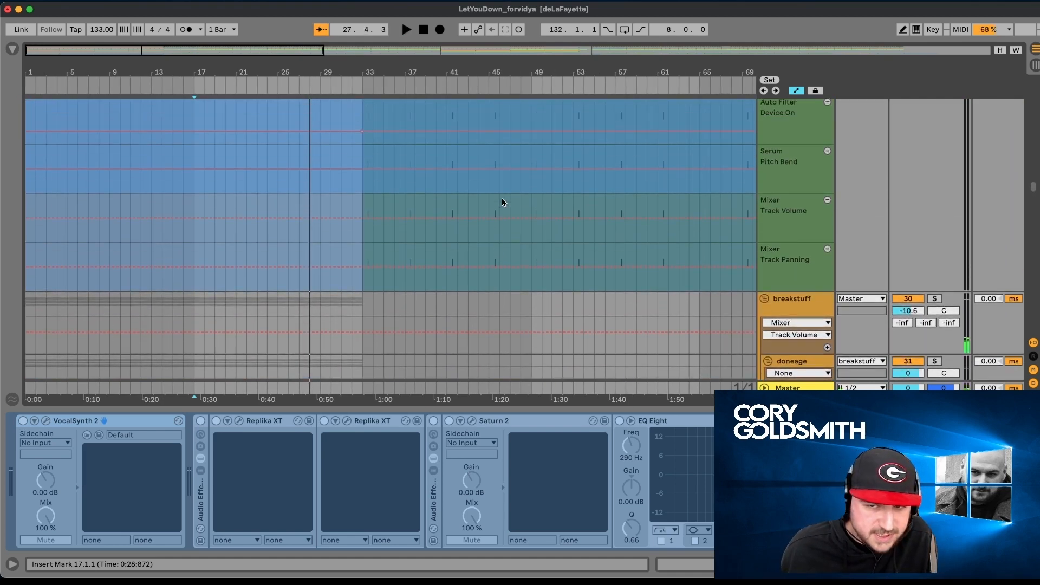
scroll(502, 202, "down", 10)
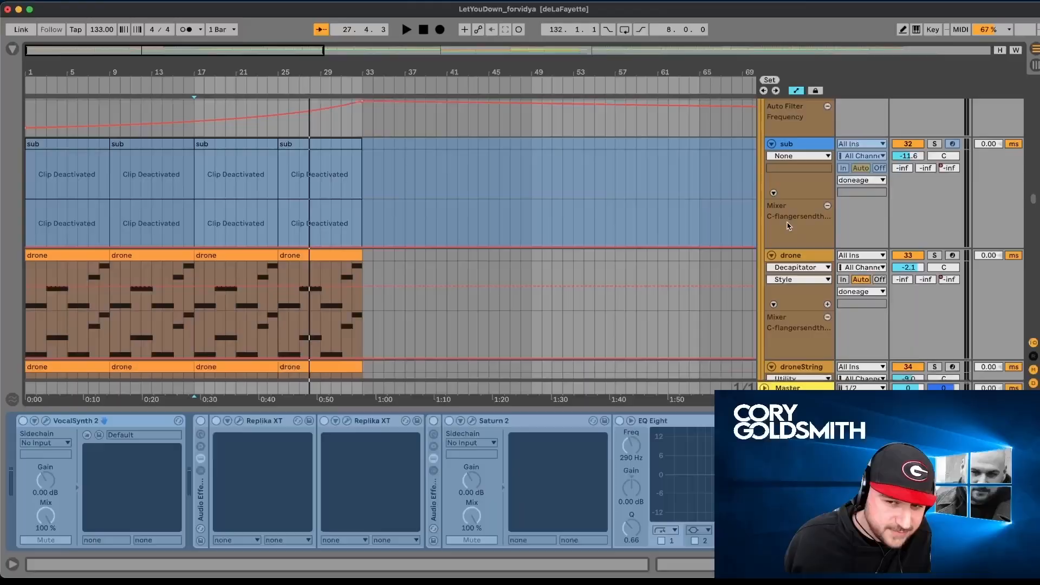
scroll(788, 226, "down", 3)
scroll(789, 227, "down", 5)
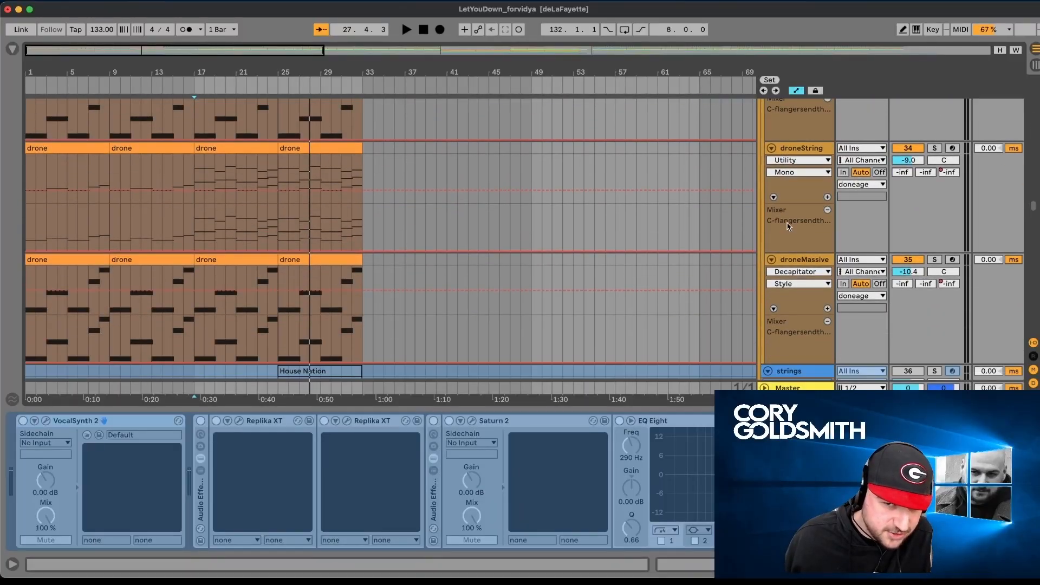
scroll(788, 226, "down", 7)
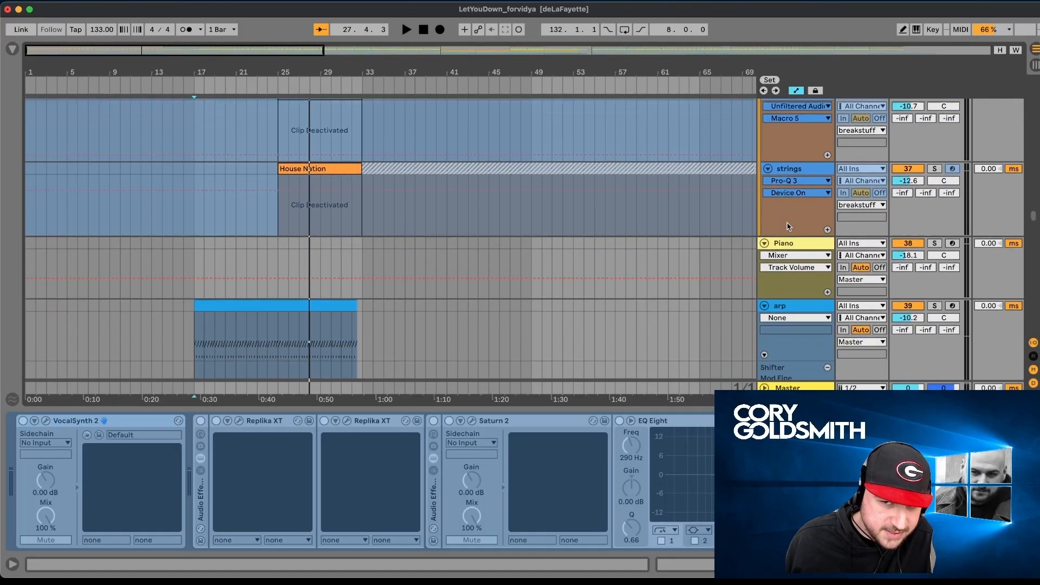
scroll(604, 233, "right", 15)
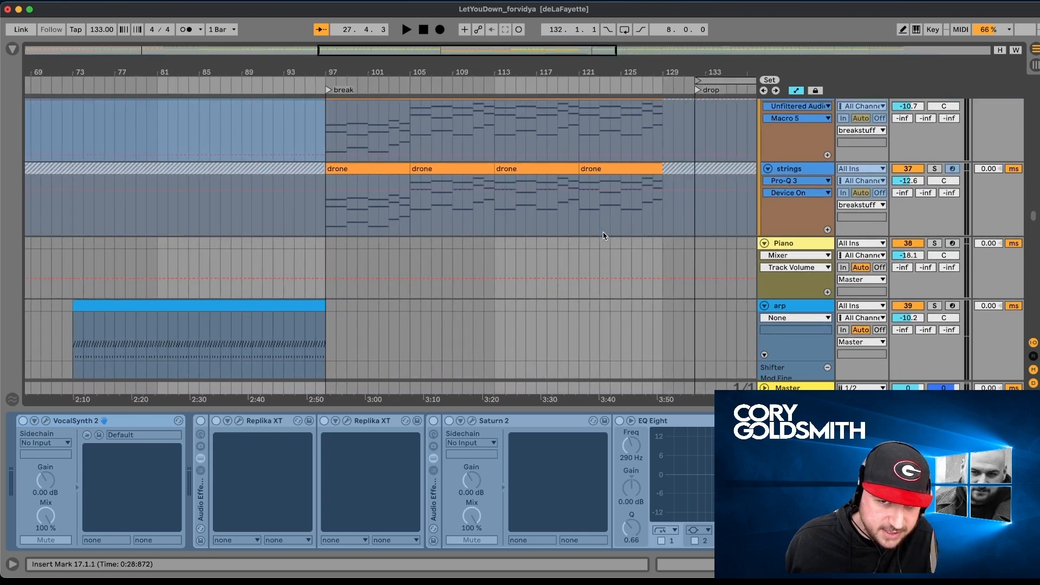
scroll(604, 233, "left", 15)
- Solo and play the arp track's clip at bar 17, examine its MIDI notes and close the clip view
scroll(603, 232, "down", 5)
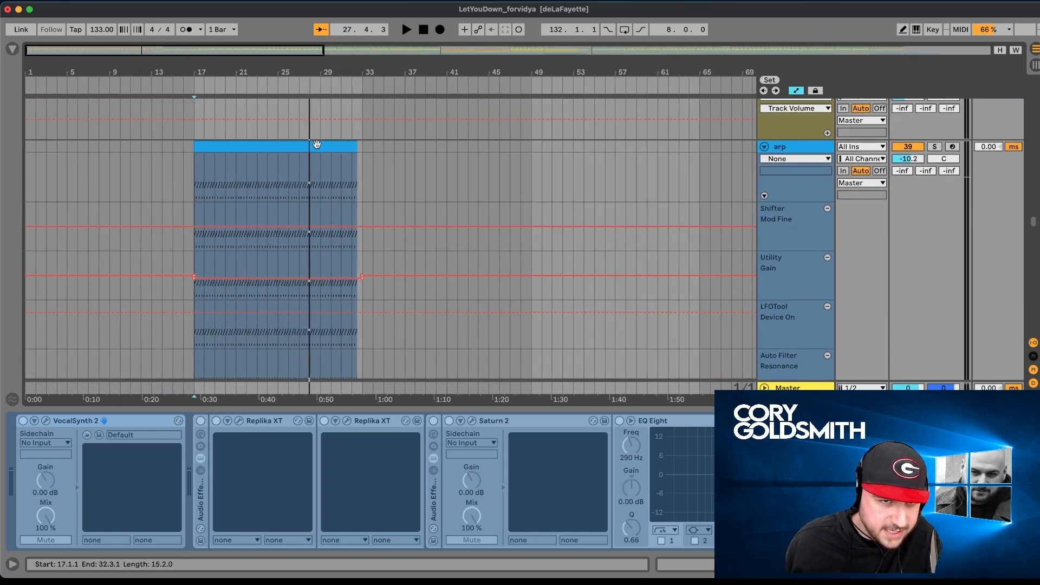
left_click(271, 144)
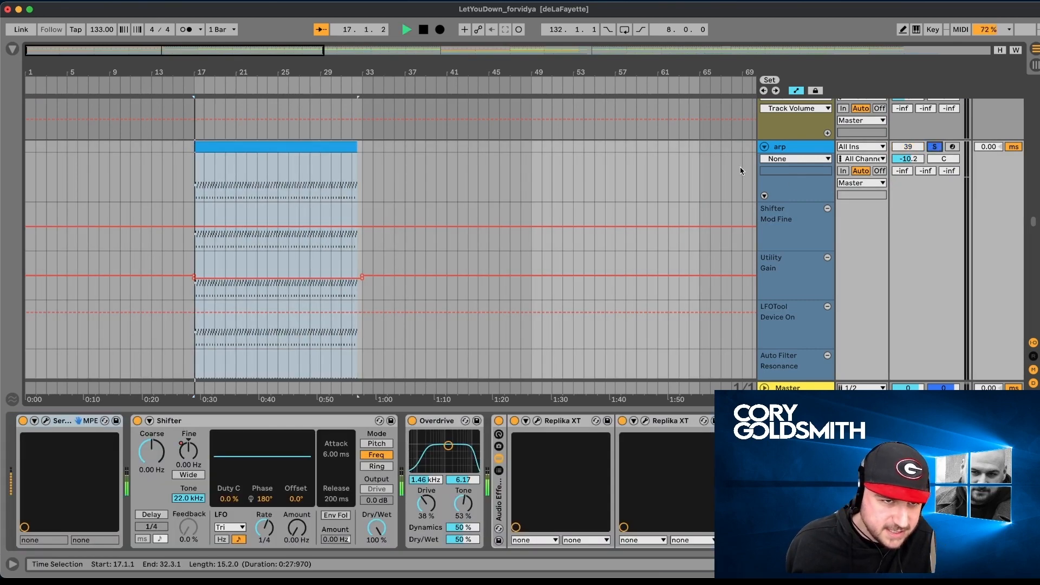
double_click(348, 146)
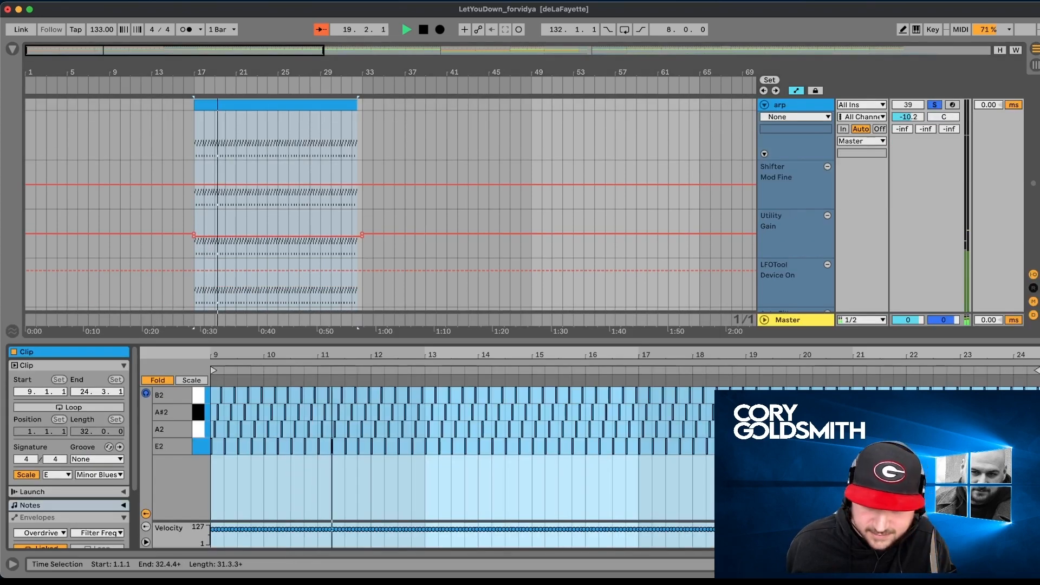
key("super+alt+l")
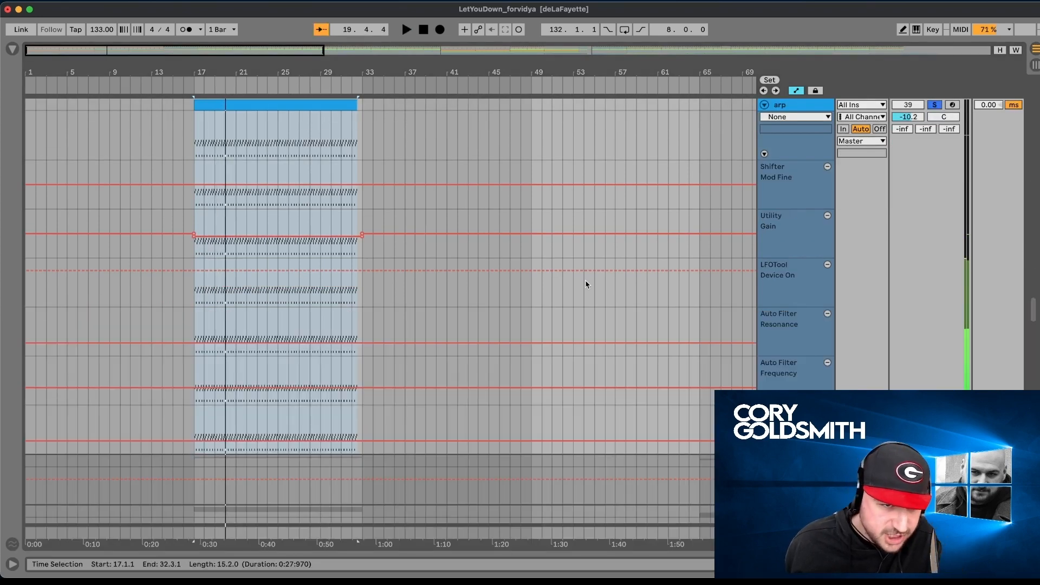
- Look back up through the strings and leadPerc tracks to the drums group, and select the perc clip at bar 29
scroll(605, 279, "down", 6)
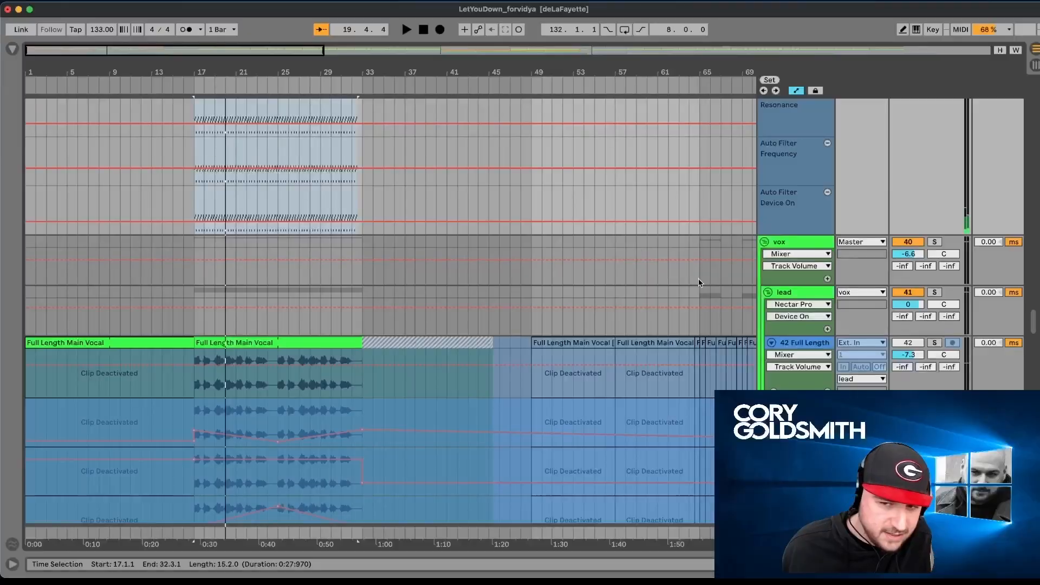
scroll(698, 279, "up", 10)
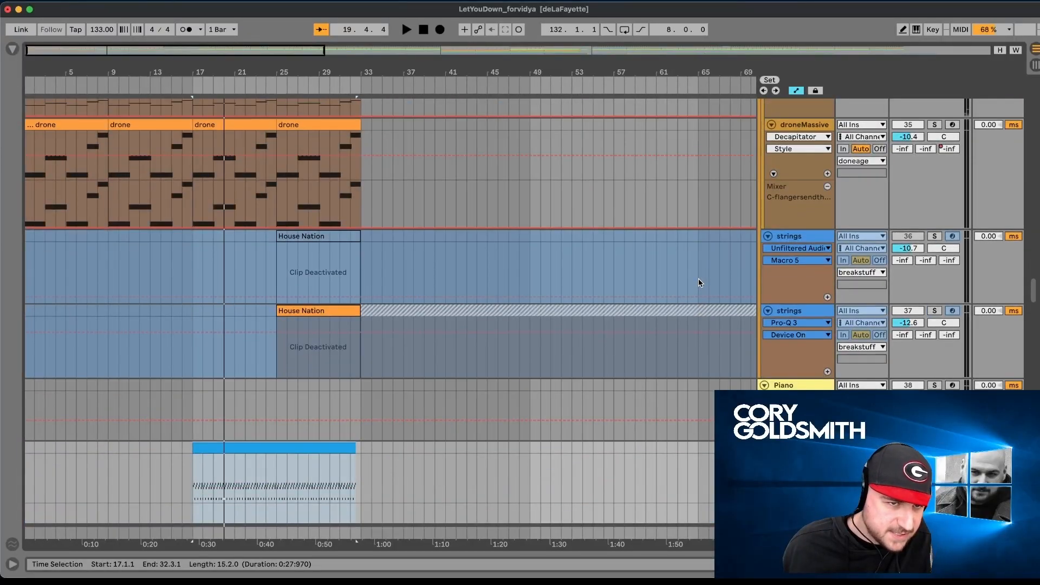
scroll(698, 279, "up", 8)
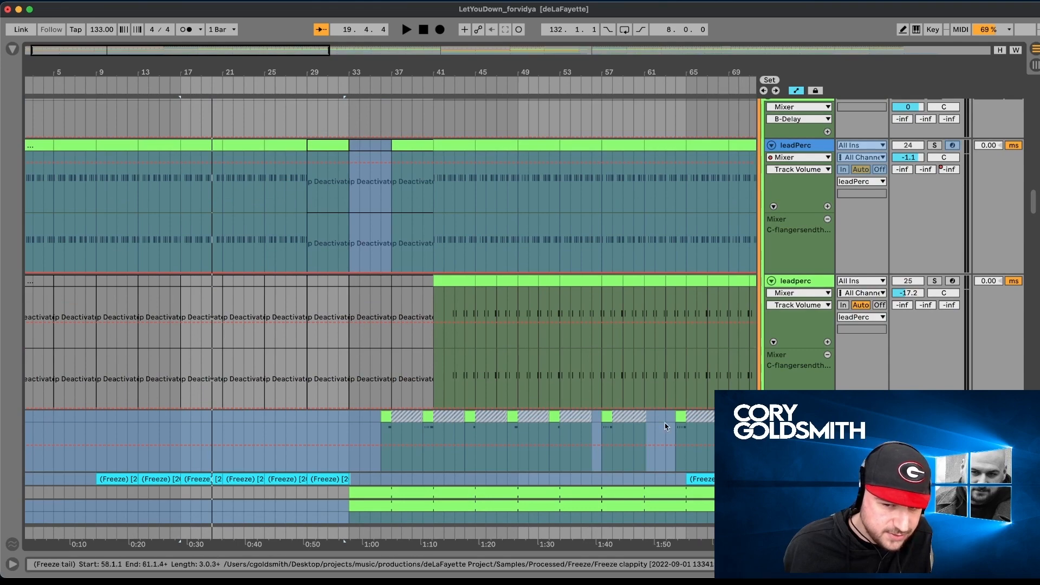
scroll(376, 307, "up", 10)
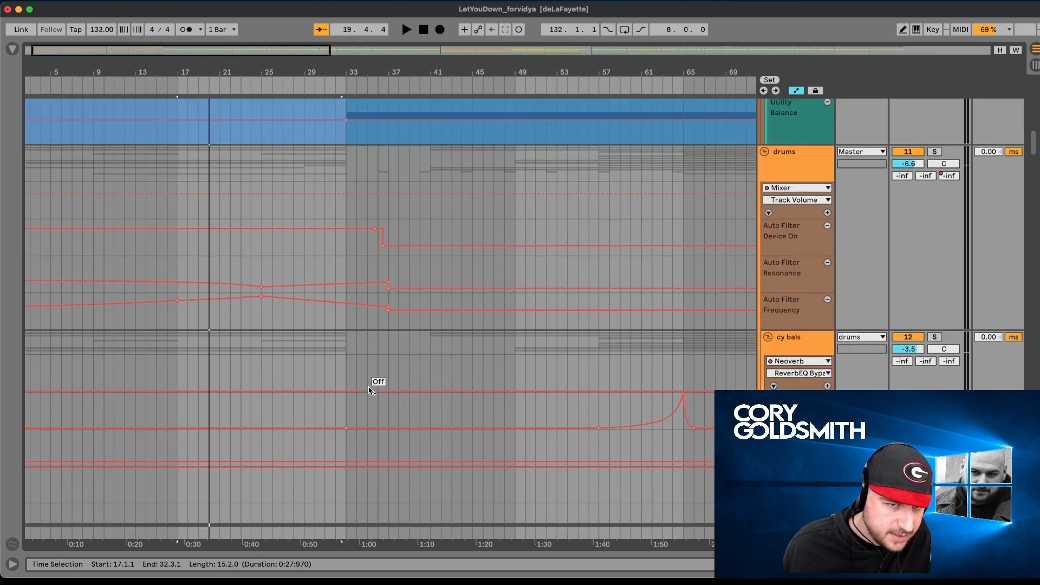
scroll(370, 391, "down", 3)
scroll(367, 306, "up", 3)
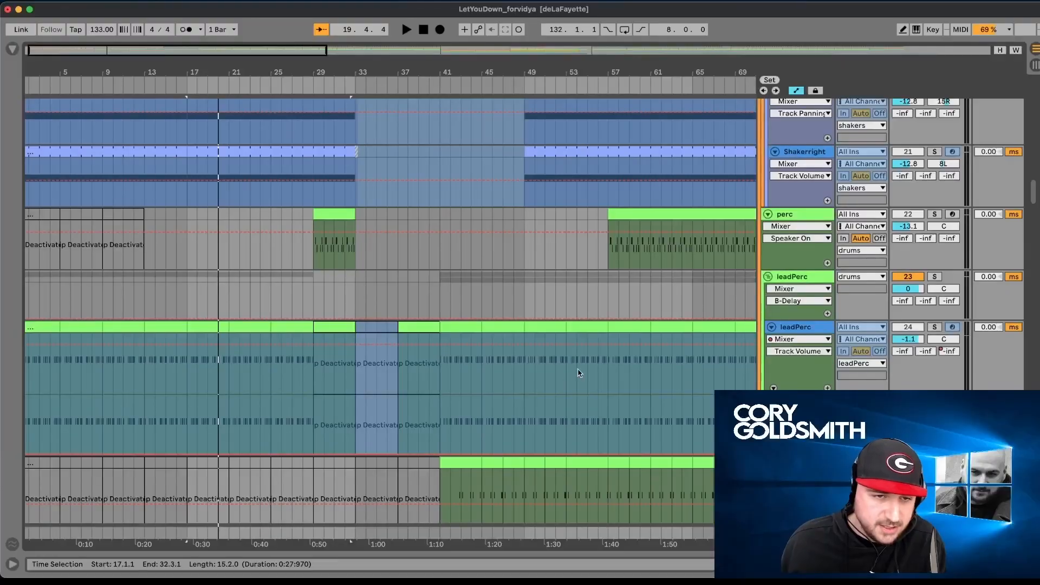
left_click(188, 245)
scroll(773, 314, "up", 10)
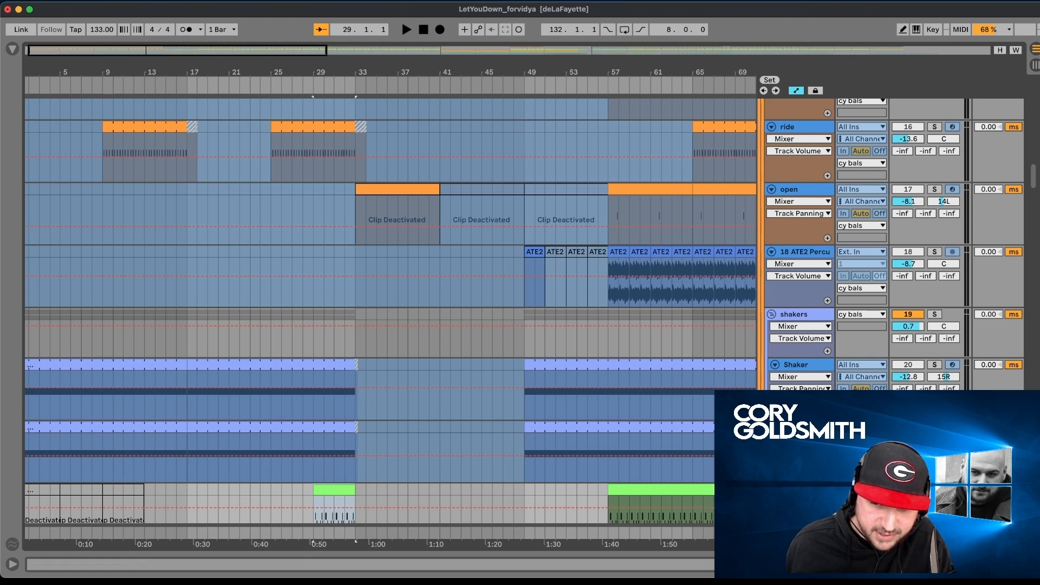
- Play the full mix from bar 17 while looking from the all low group down through leadPerc, drones, arp and vocalgate to the fillers effects
key("space")
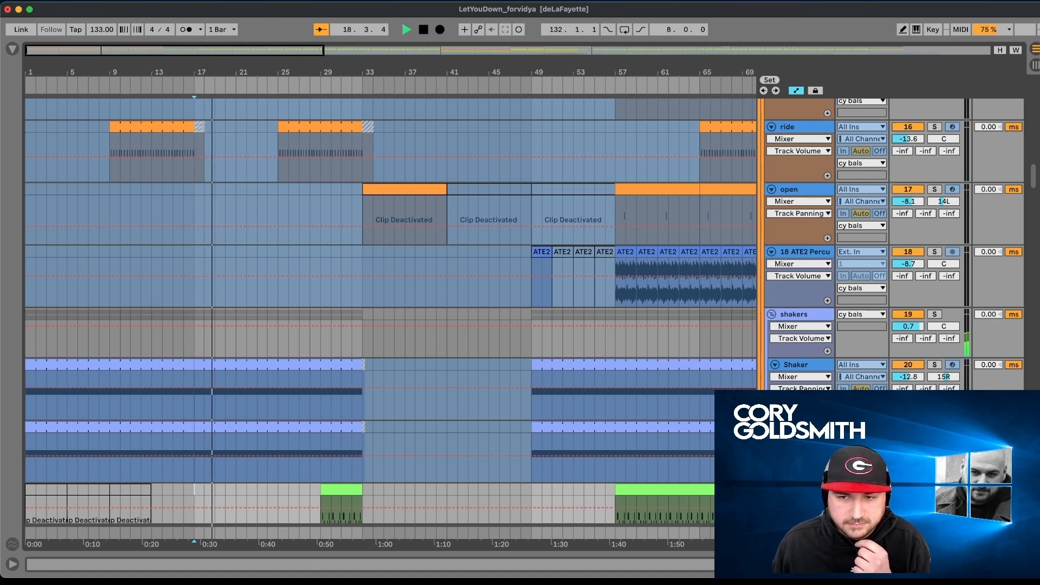
scroll(390, 308, "up", 15)
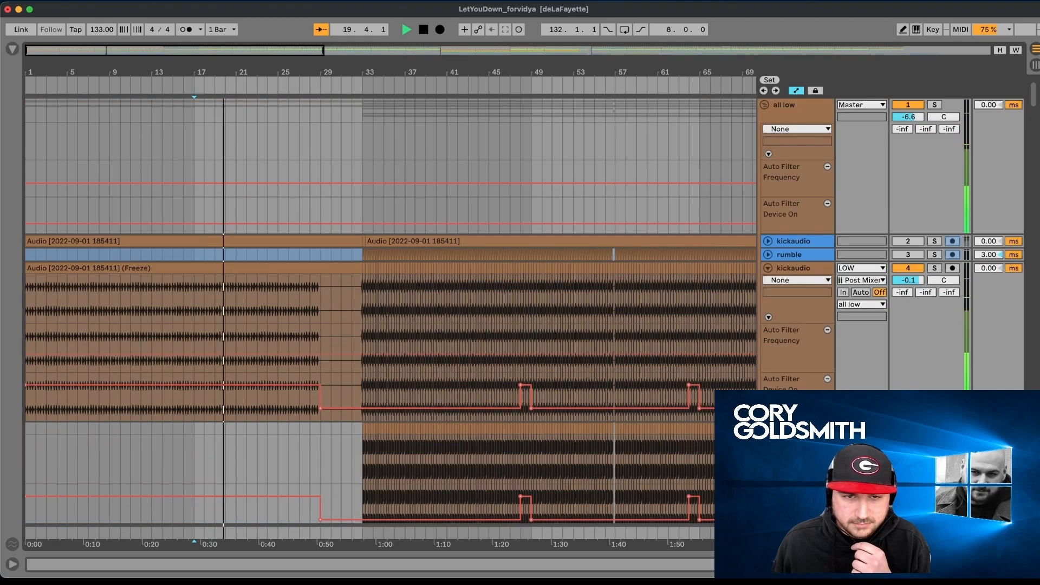
scroll(390, 309, "down", 2)
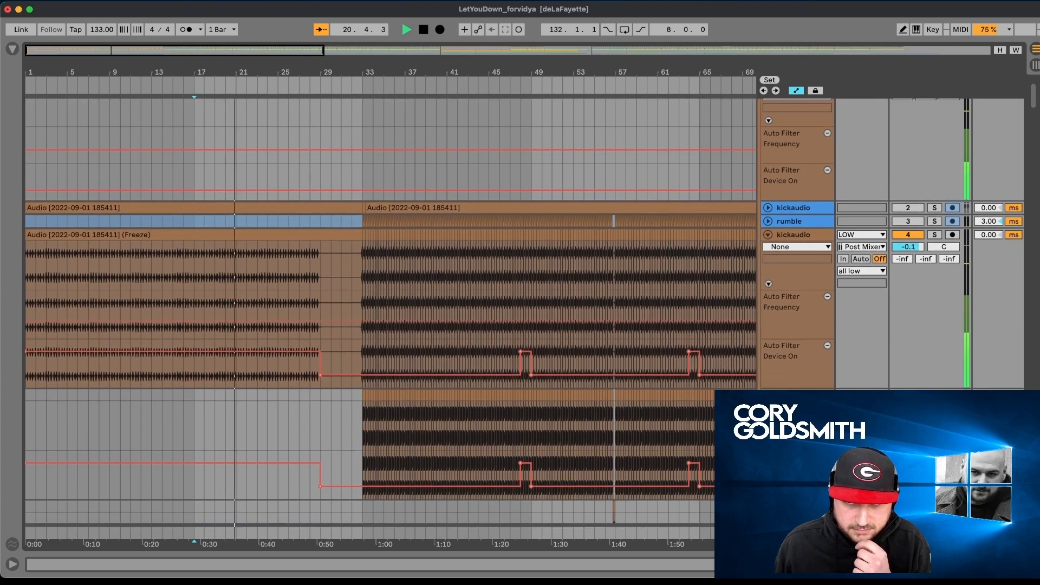
scroll(390, 309, "down", 2)
scroll(390, 309, "down", 15)
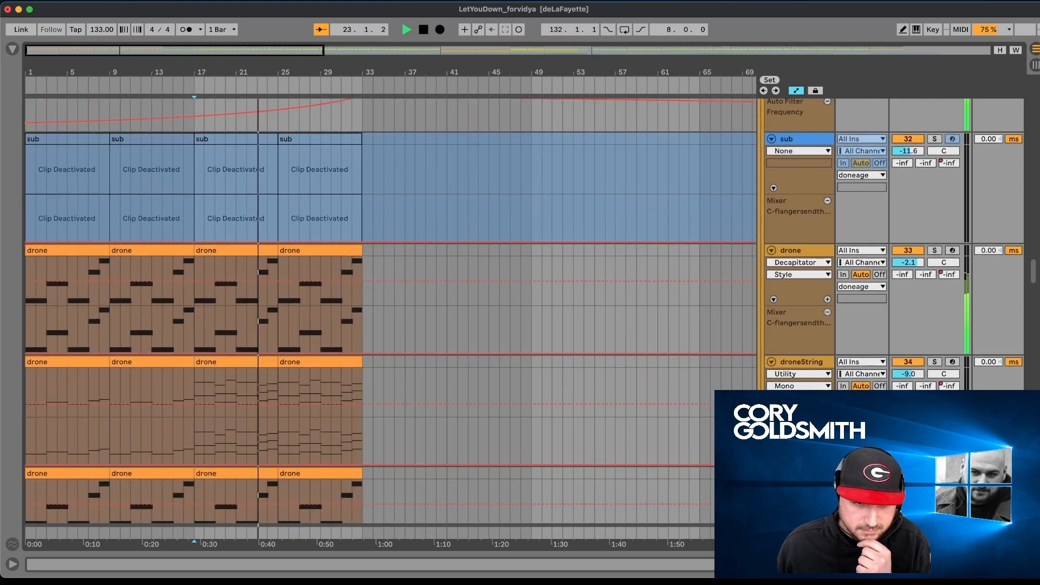
scroll(390, 309, "up", 10)
scroll(390, 309, "down", 6)
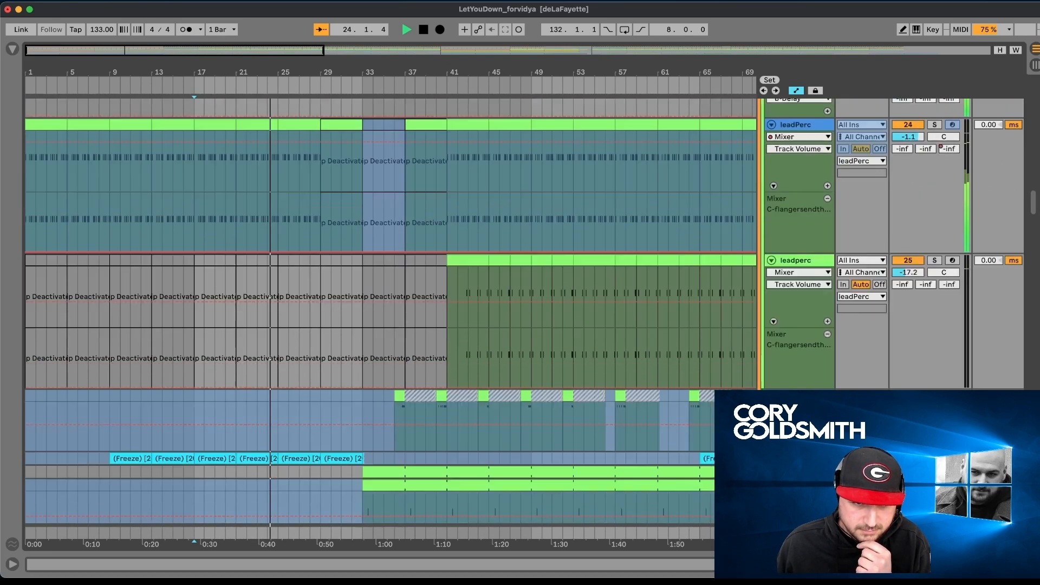
scroll(390, 309, "down", 8)
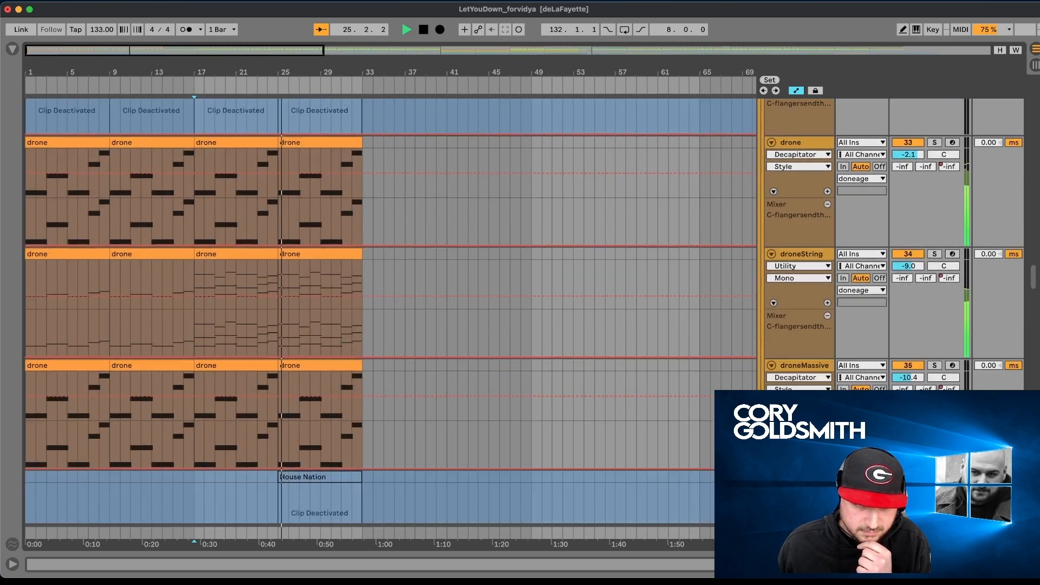
scroll(390, 308, "down", 5)
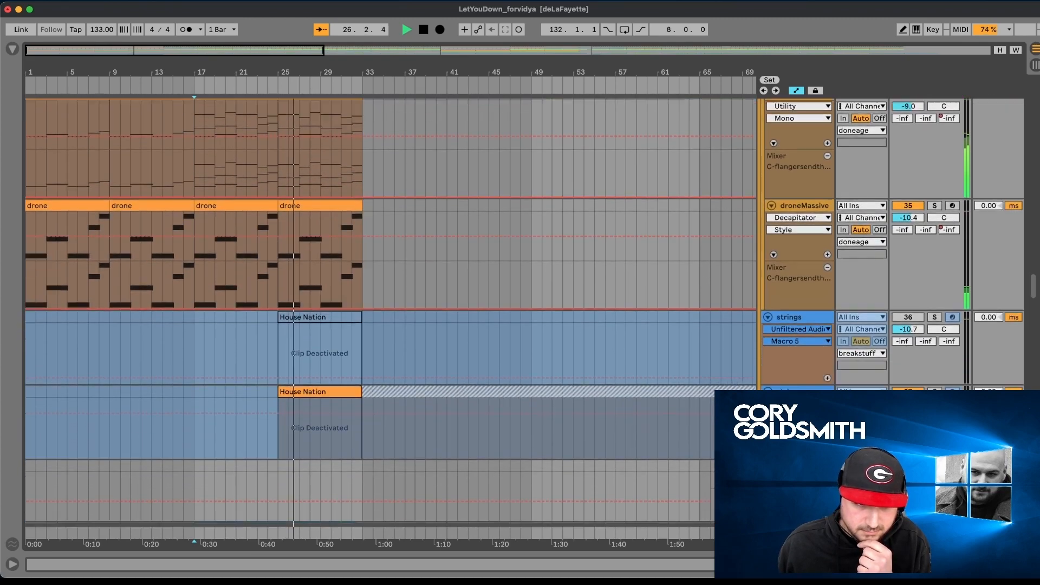
scroll(390, 309, "down", 5)
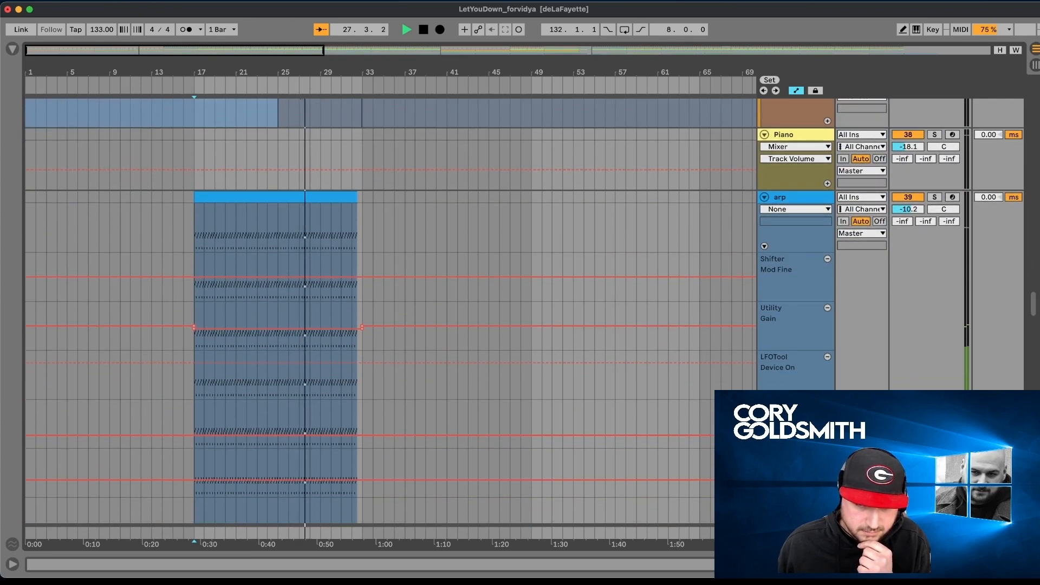
scroll(390, 309, "down", 8)
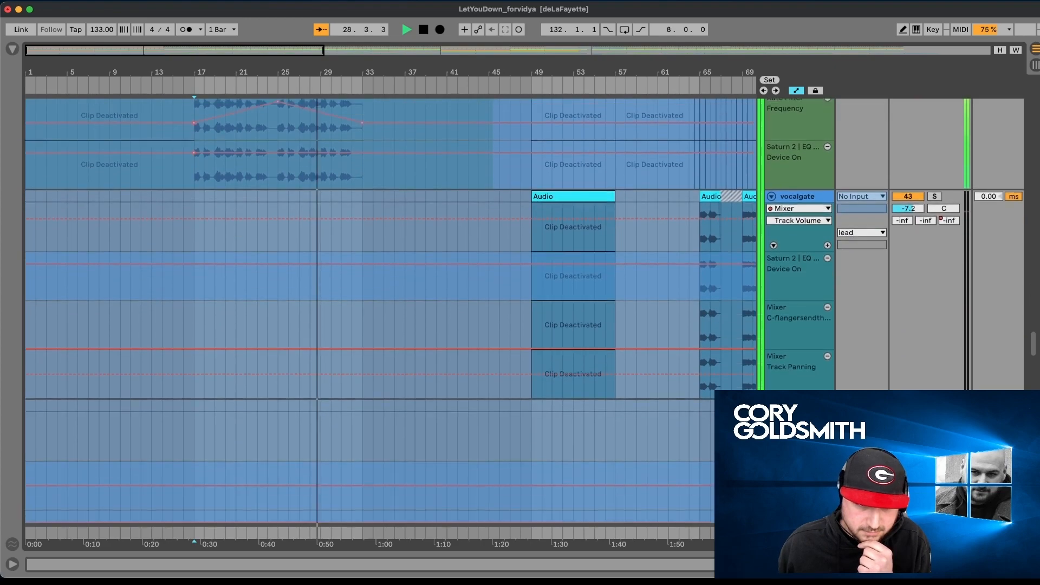
scroll(390, 309, "down", 10)
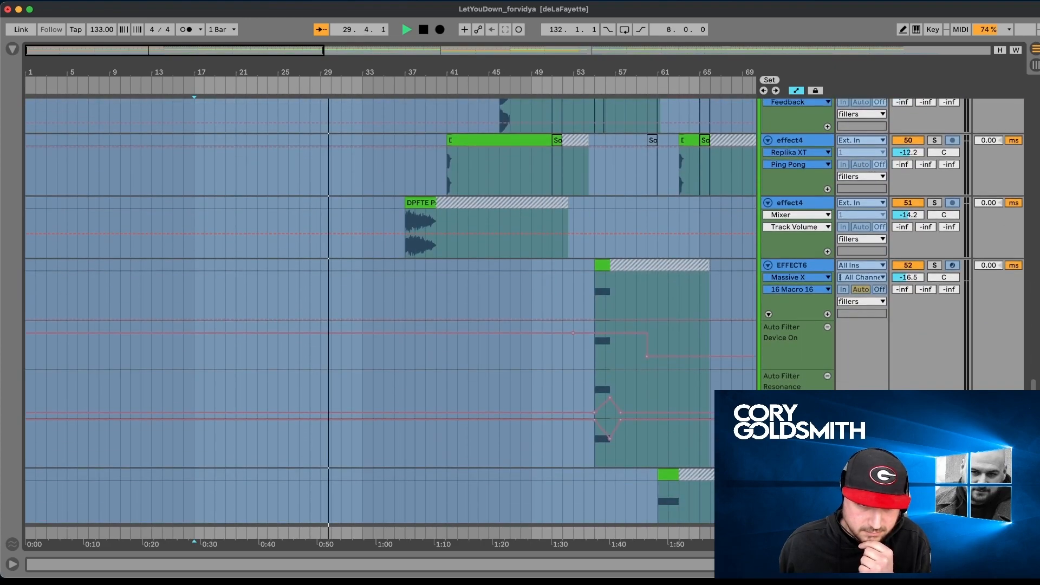
- Return to the all low group and look down through midbass, perc, clappity, pingtry2 and strings to the fillers group
scroll(390, 309, "up", 10)
scroll(390, 309, "down", 10)
scroll(390, 309, "up", 15)
scroll(824, 357, "up", 20)
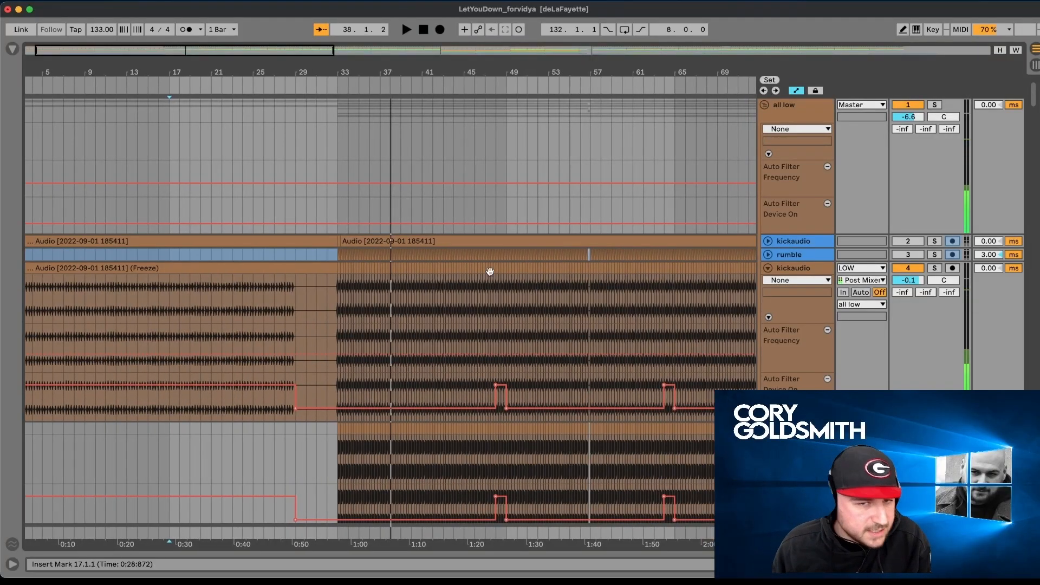
scroll(454, 245, "down", 10)
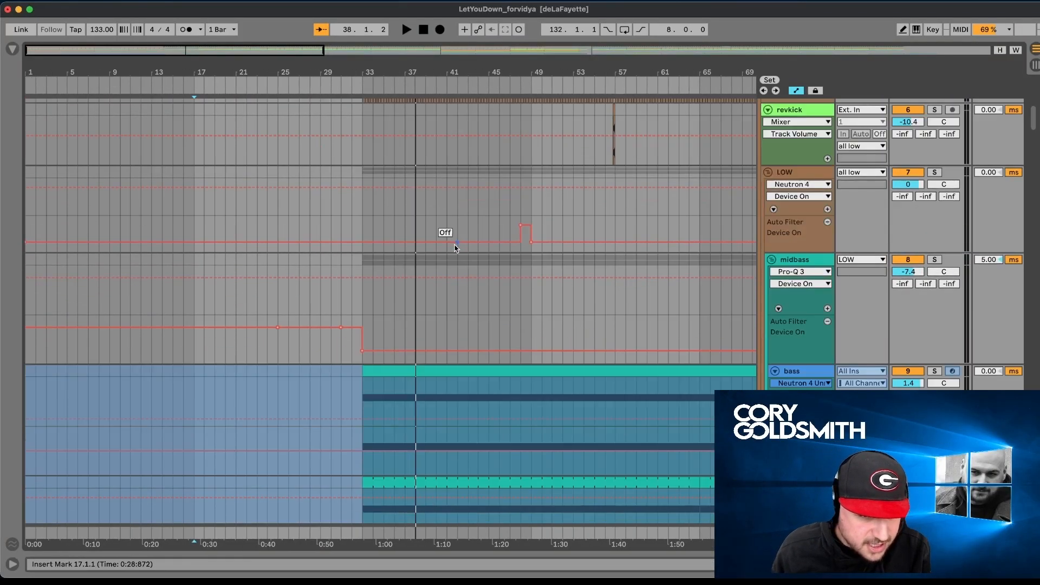
scroll(455, 248, "down", 15)
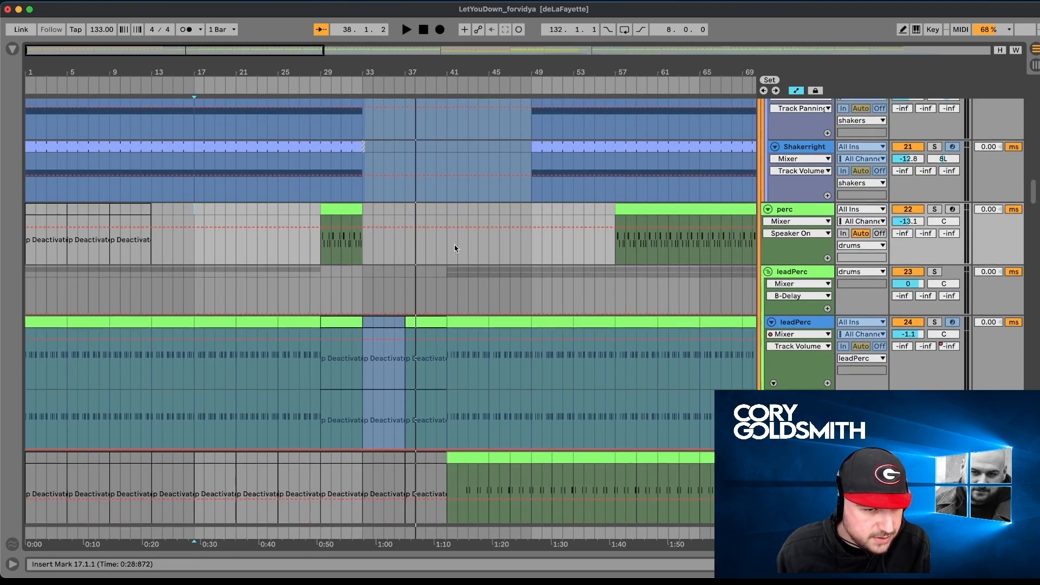
scroll(455, 248, "down", 8)
scroll(452, 250, "up", 10)
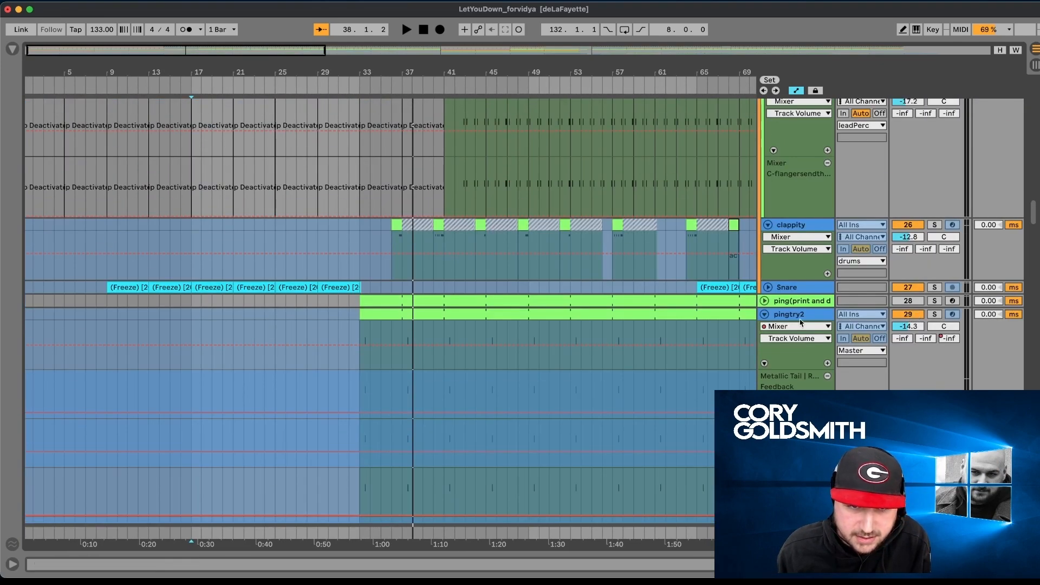
scroll(586, 361, "down", 8)
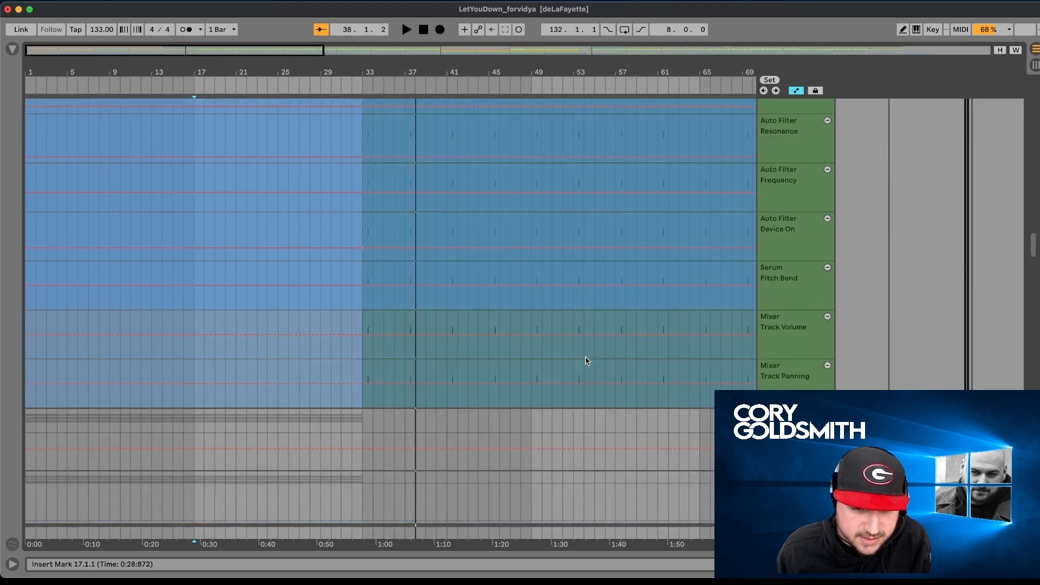
scroll(586, 360, "down", 12)
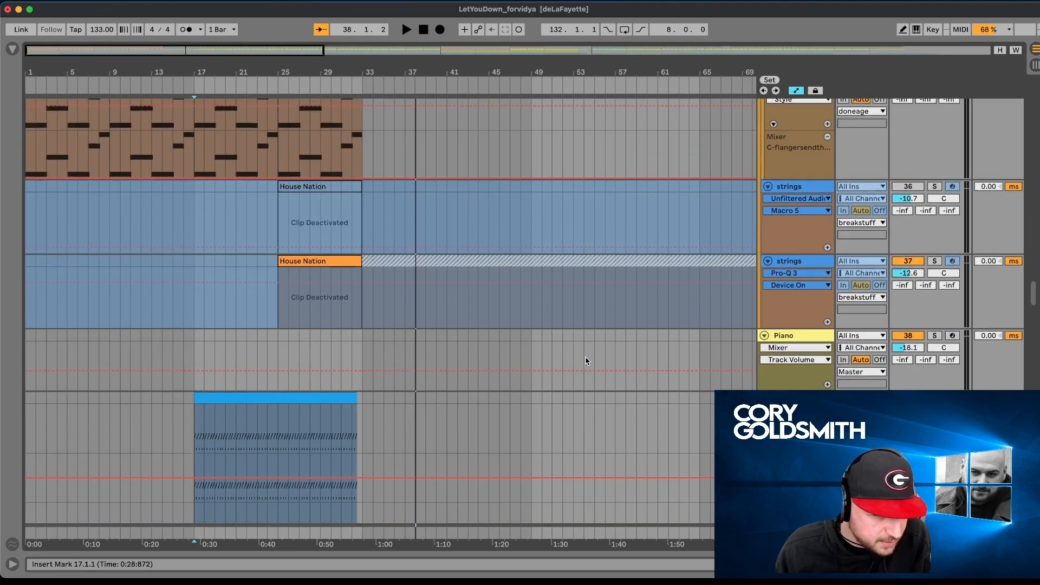
scroll(586, 360, "down", 10)
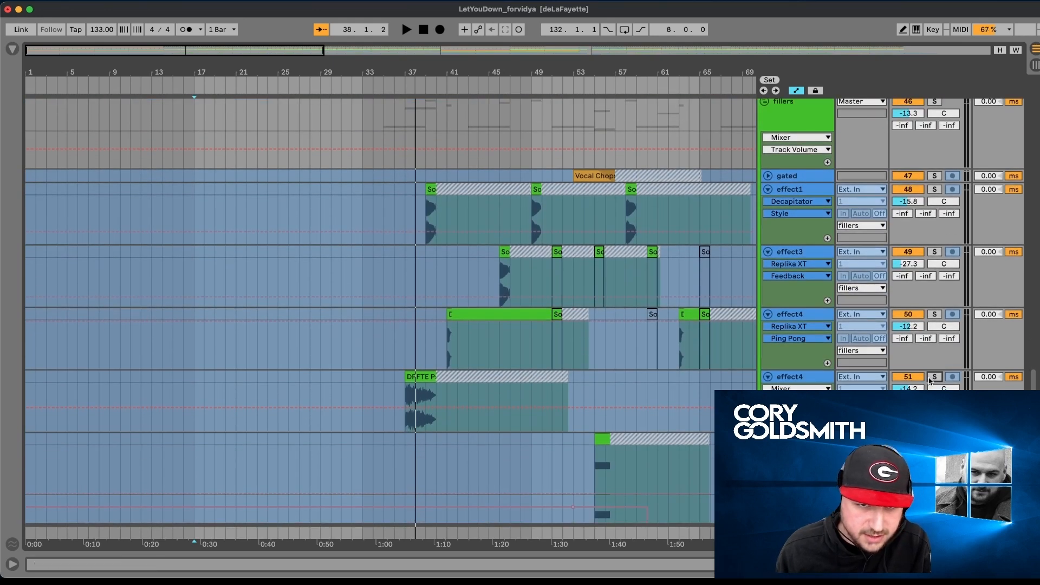
- Solo the effect4 track holding the DPFTE clip and play that clip from bar 37
left_click(929, 378)
key("space")
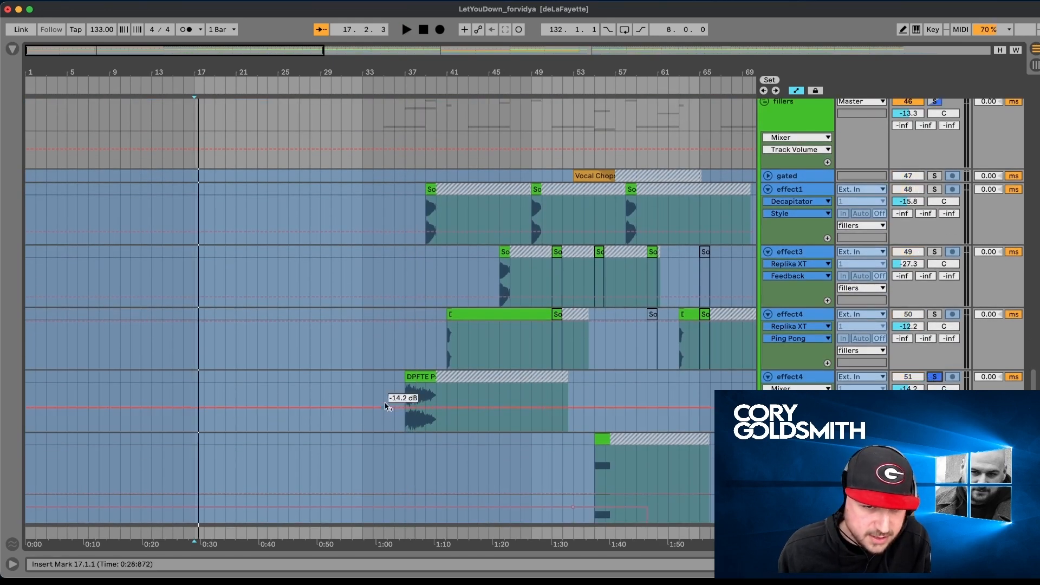
left_click(414, 386)
key("space")
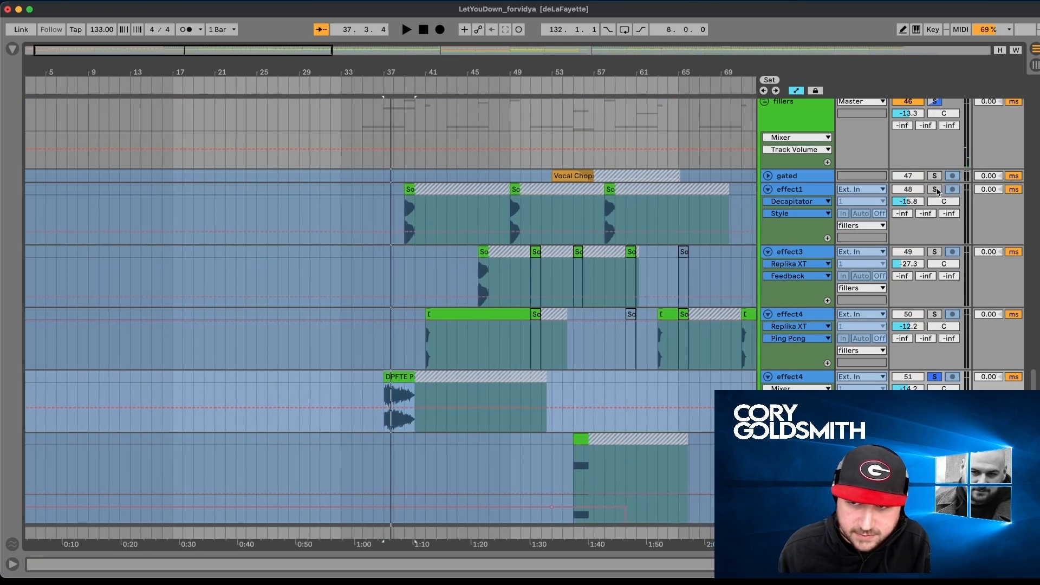
- Solo the big siren track, play its clip from bar 35 and show its devices, finishing with the solo off
scroll(710, 348, "down", 15)
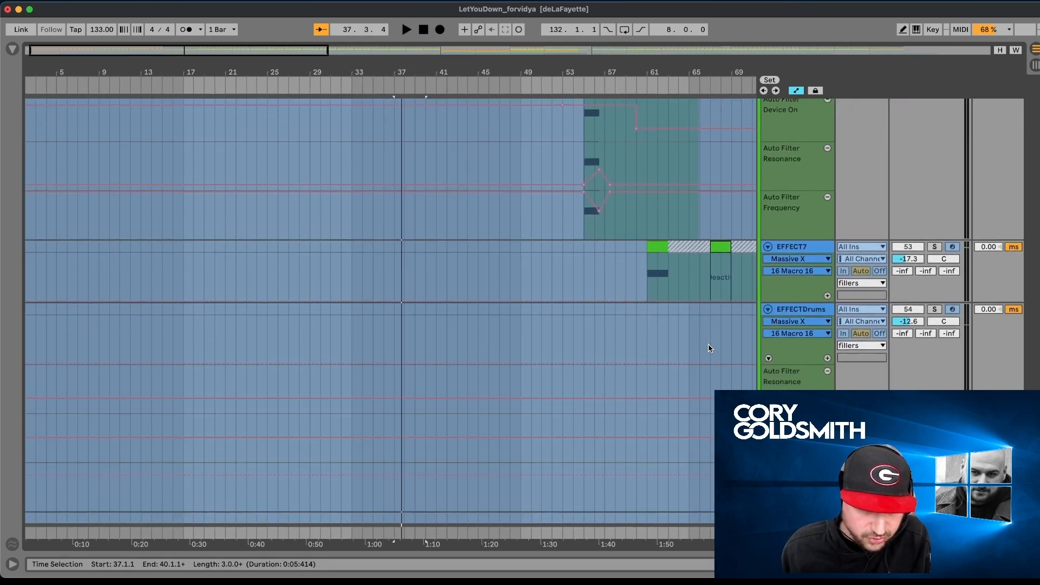
scroll(710, 348, "up", 4)
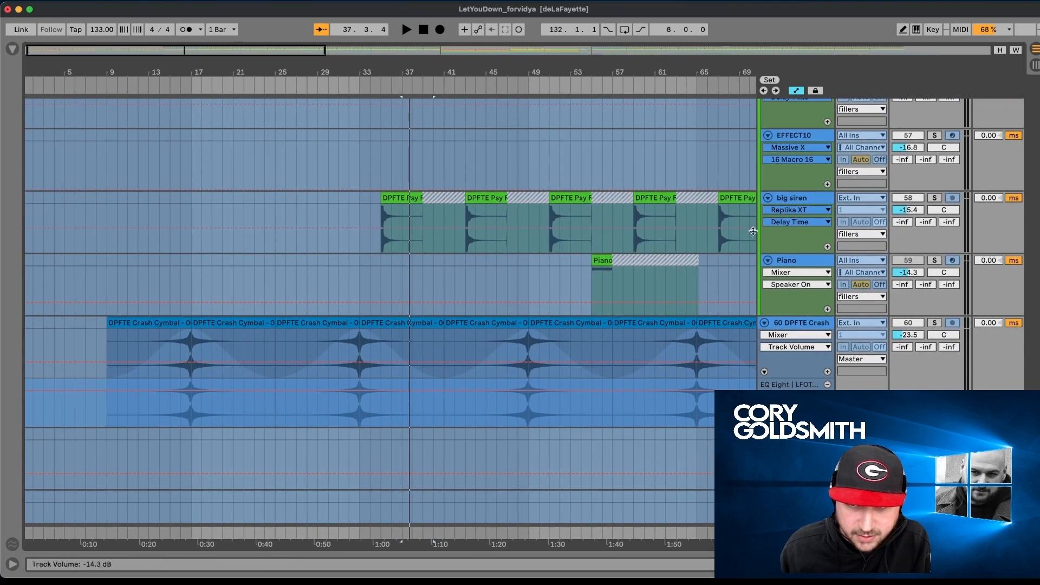
left_click(414, 195)
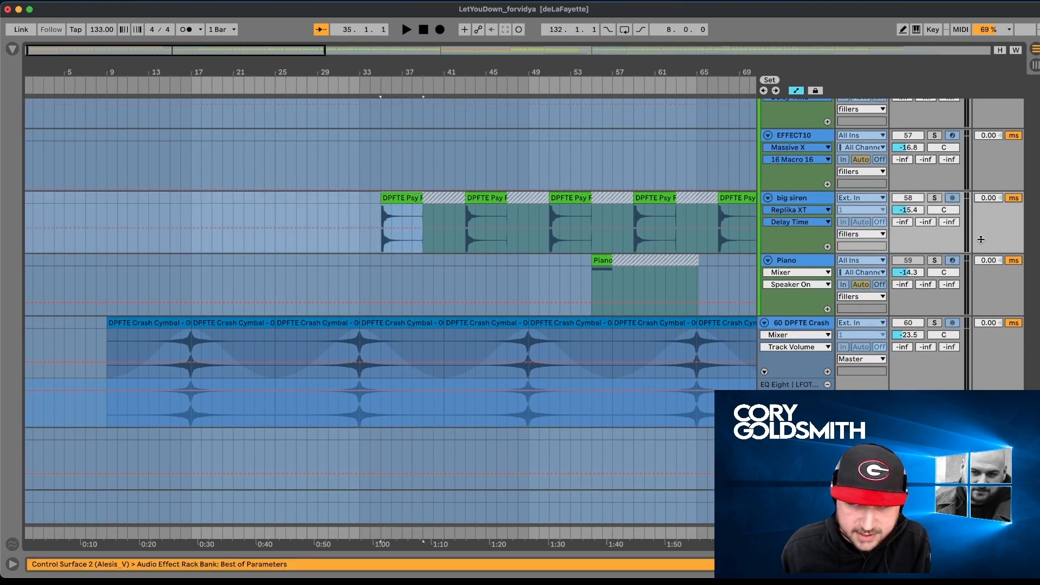
left_click(931, 200)
key("space")
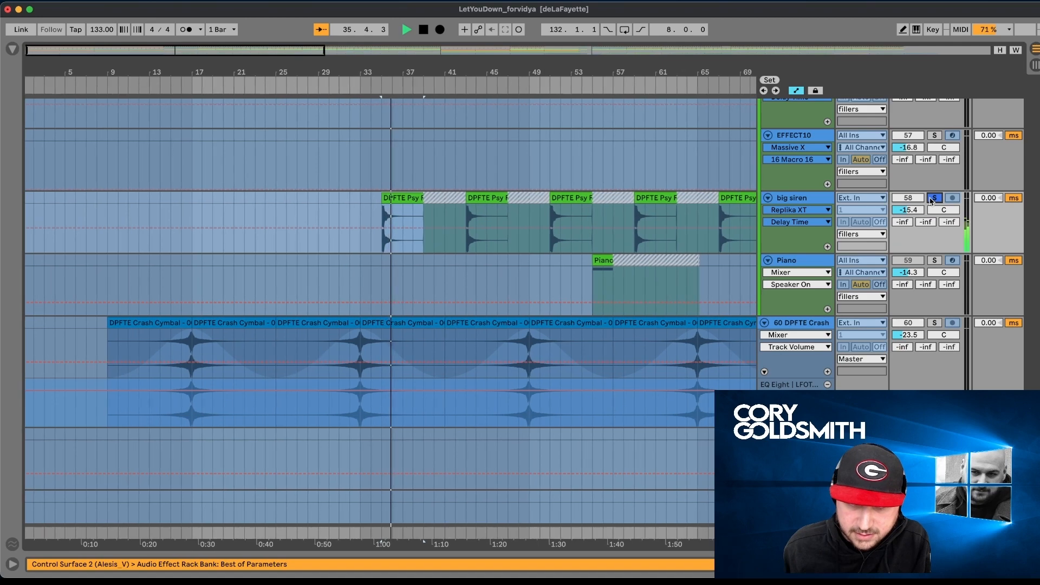
double_click(795, 198)
key("space")
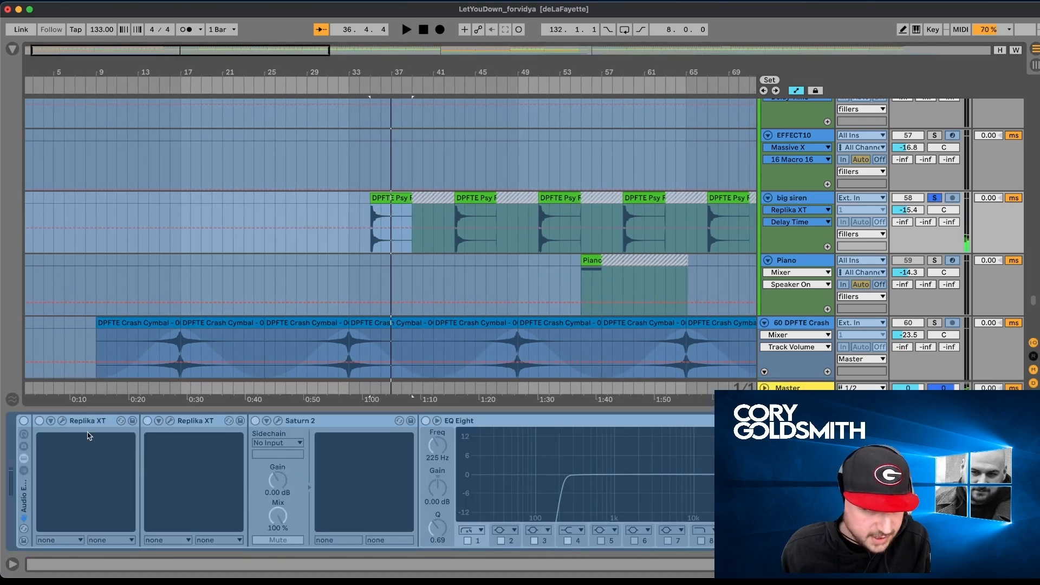
left_click(935, 199)
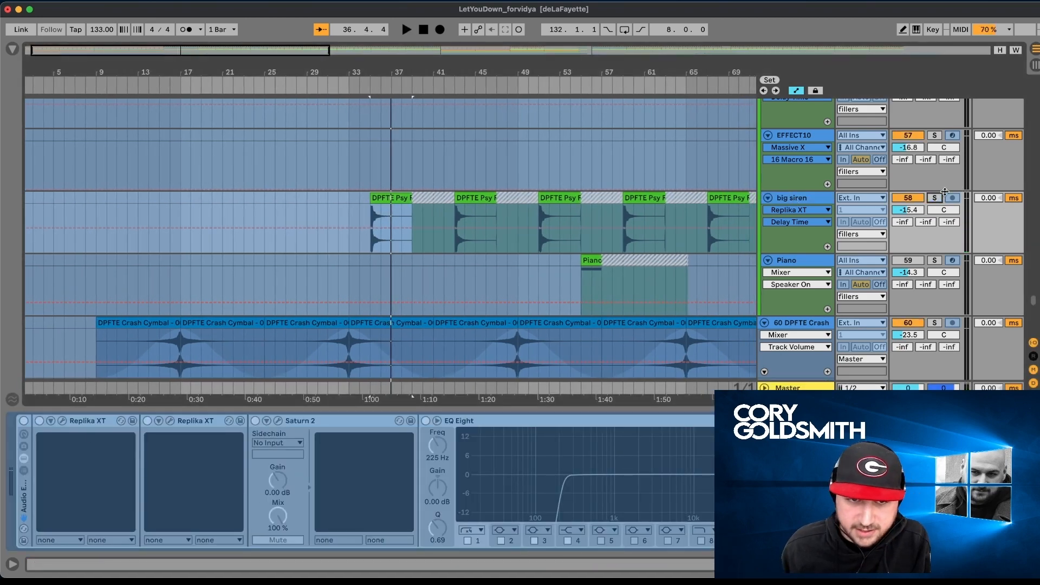
- Solo the gated track in the fillers group and play its Vocal Chop clip from bar 53, finishing with the solo off
scroll(819, 234, "up", 10)
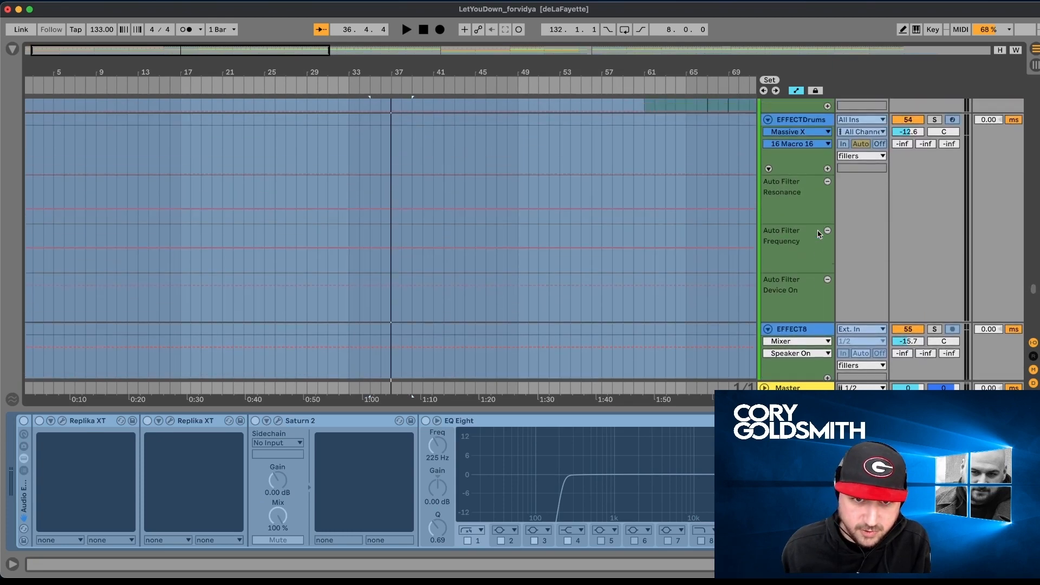
scroll(820, 234, "up", 5)
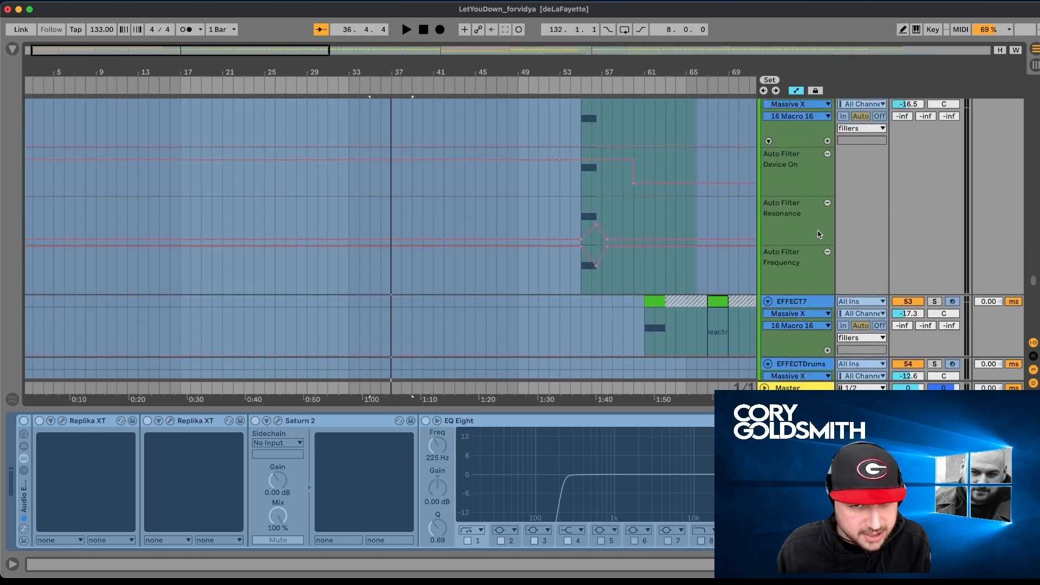
scroll(819, 234, "up", 10)
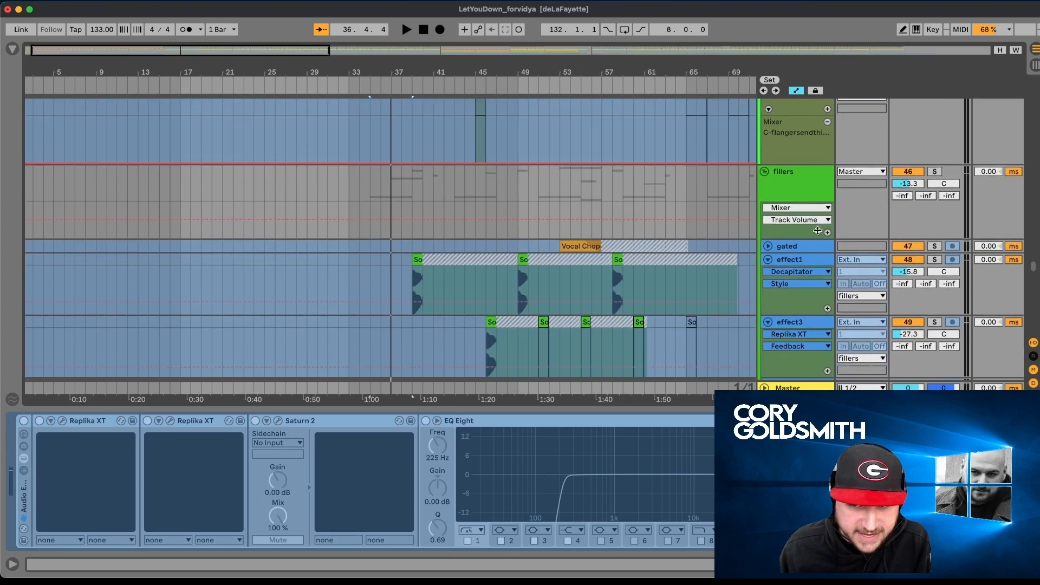
scroll(536, 200, "down", 3)
left_click(577, 164)
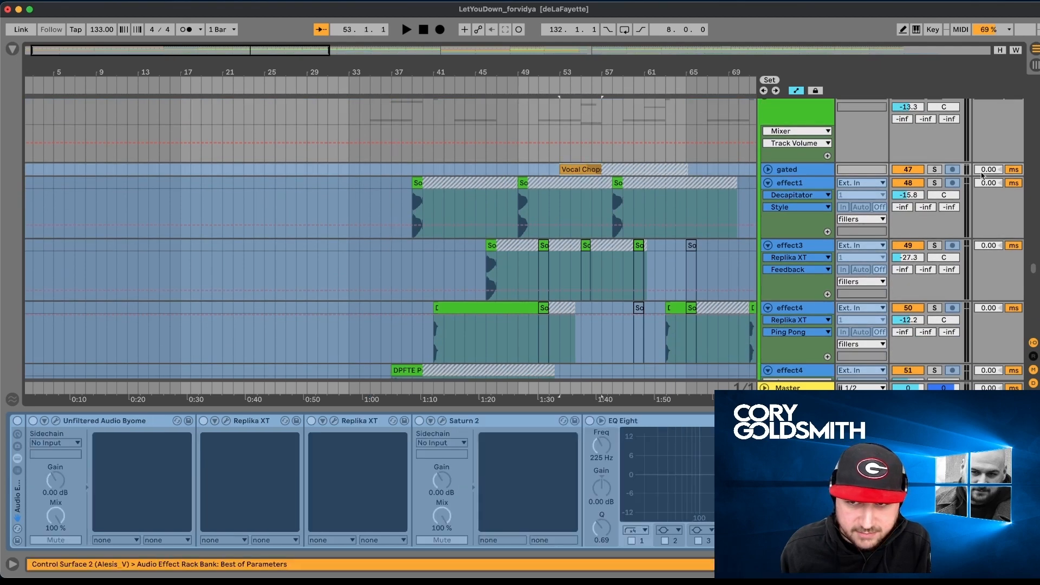
left_click(936, 169)
key("space")
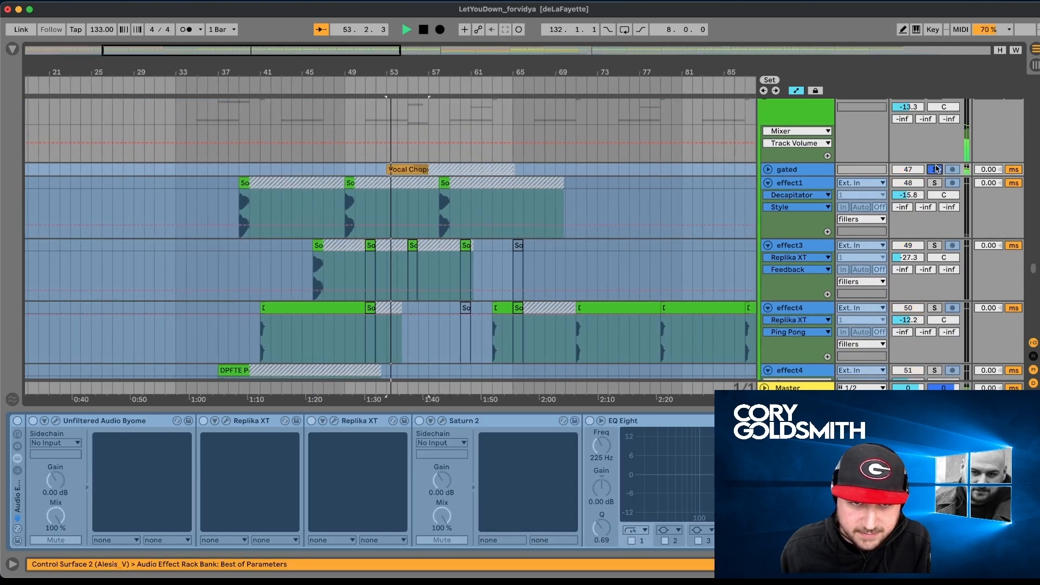
left_click(935, 170)
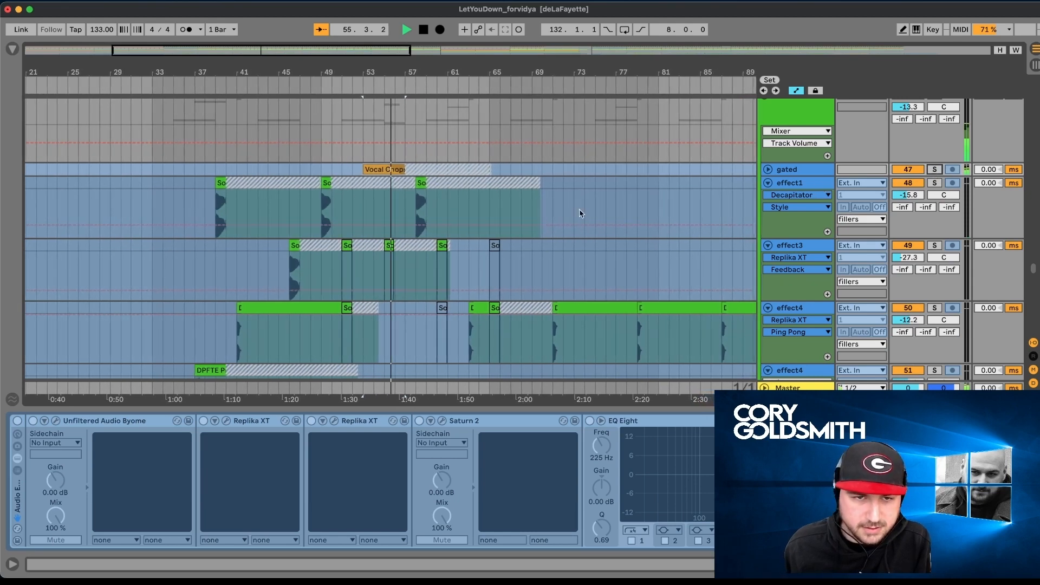
- Keep the full mix playing while looking through the fillers, lead vocal, drone and pingtry2 tracks to clappity, and stop playback there
scroll(543, 238, "down", 2)
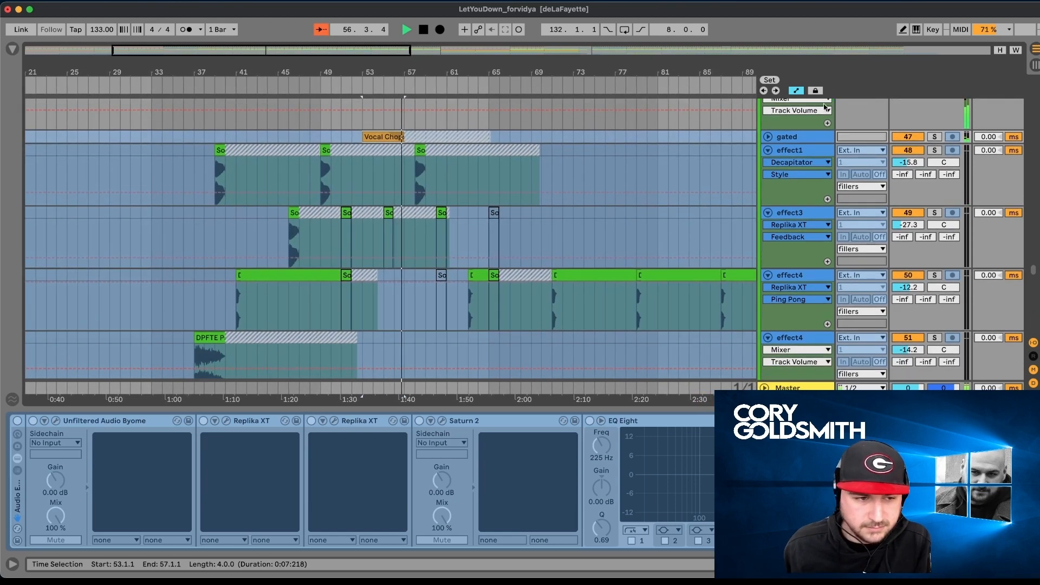
scroll(661, 211, "up", 8)
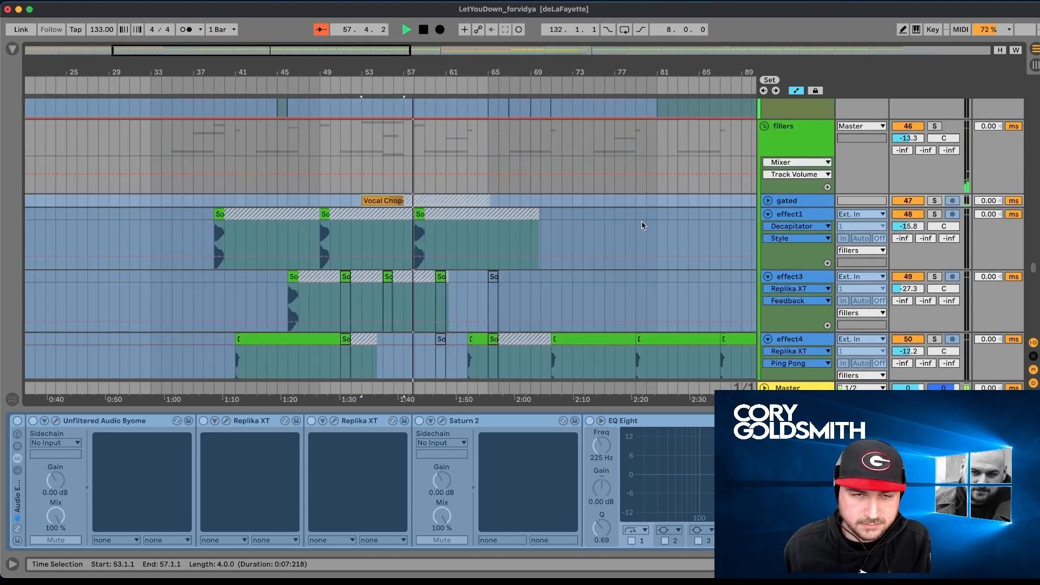
scroll(642, 225, "down", 15)
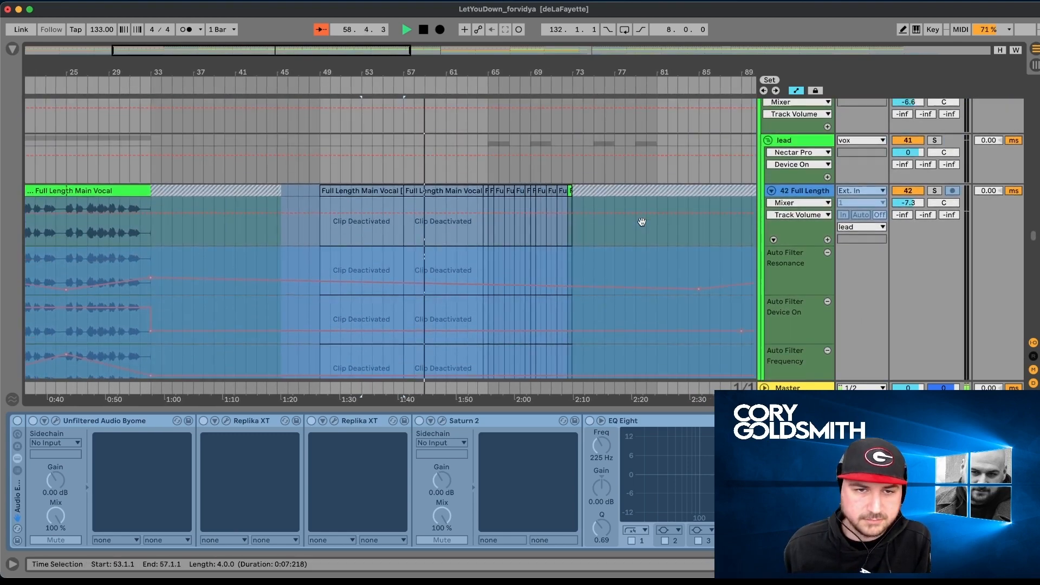
scroll(641, 225, "down", 15)
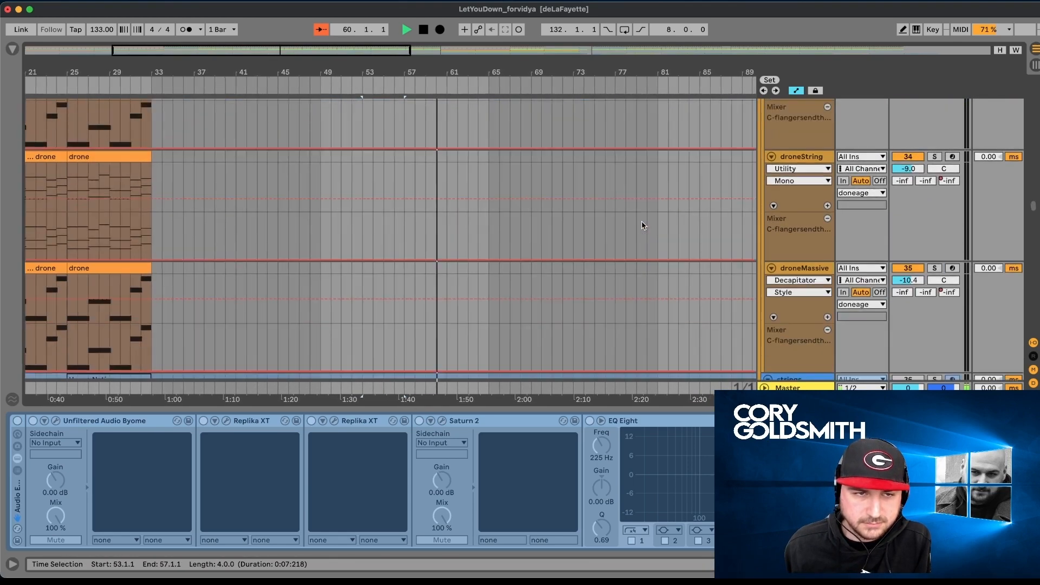
scroll(642, 224, "down", 15)
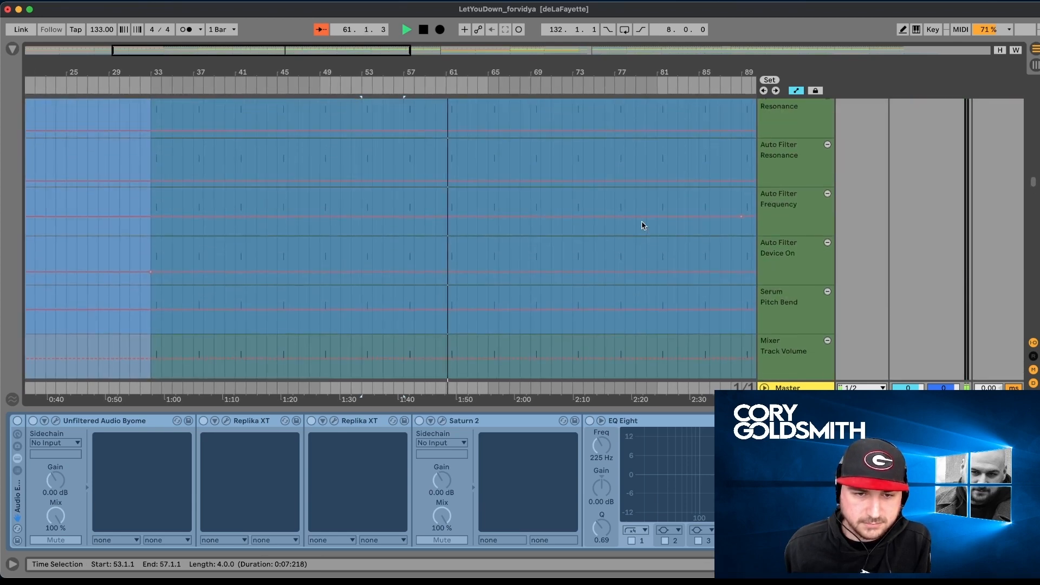
scroll(643, 225, "up", 8)
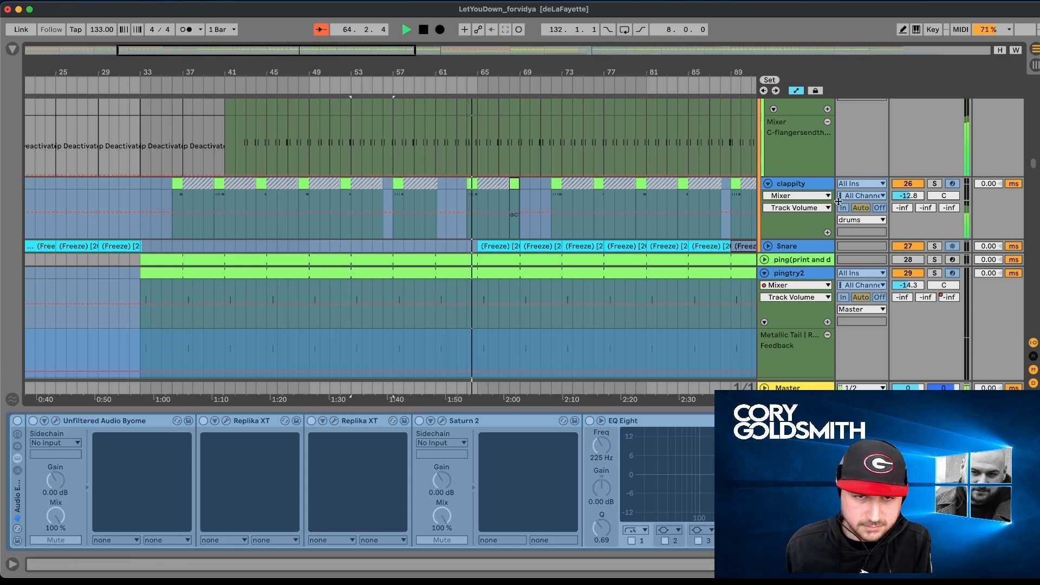
key("space")
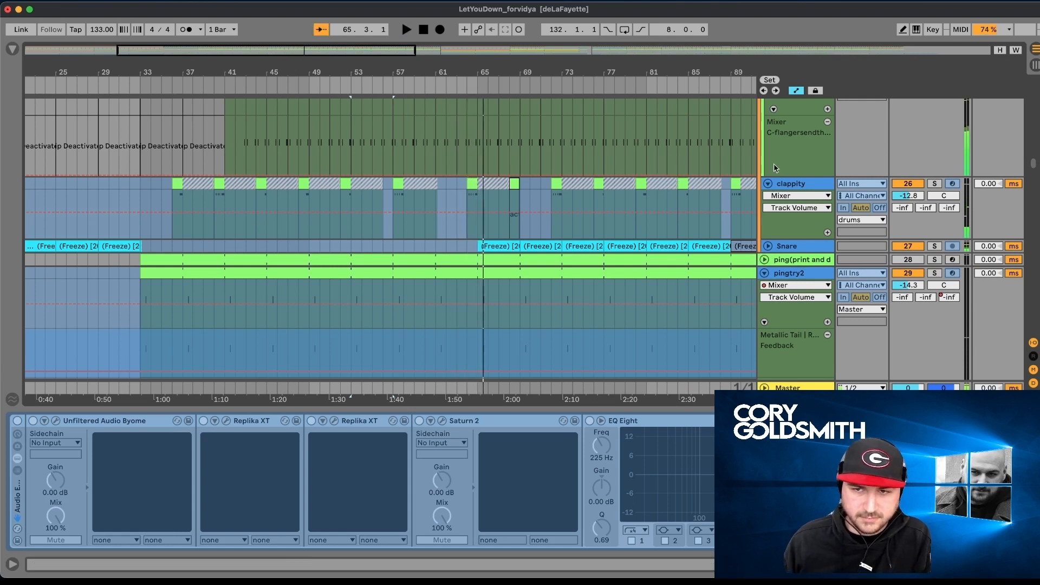
- Show the clappity track's devices, hide the automation lanes, and audition its clip at bar 64 in solo before returning to the full mix
left_click(790, 190)
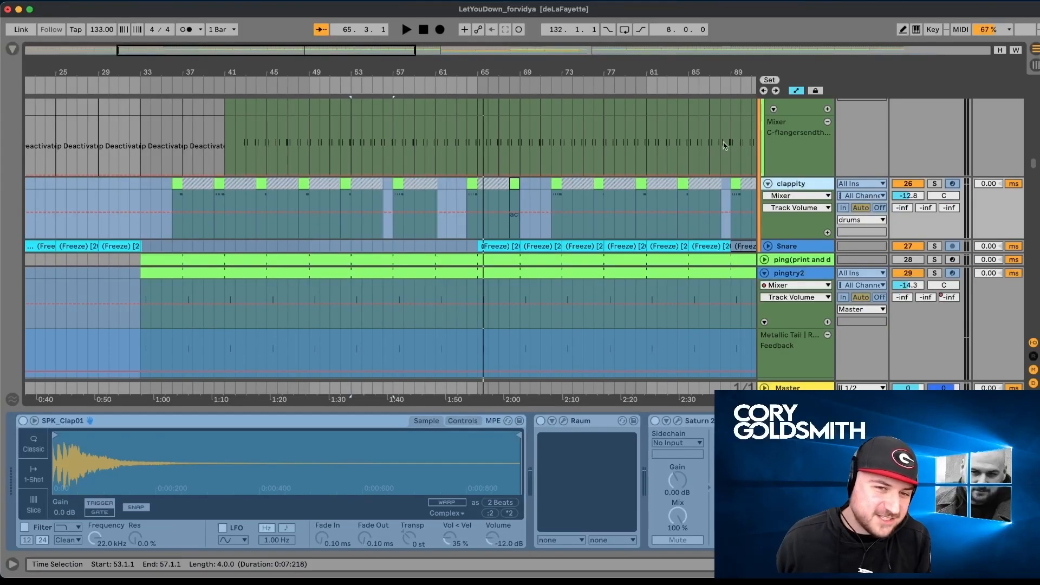
key("a")
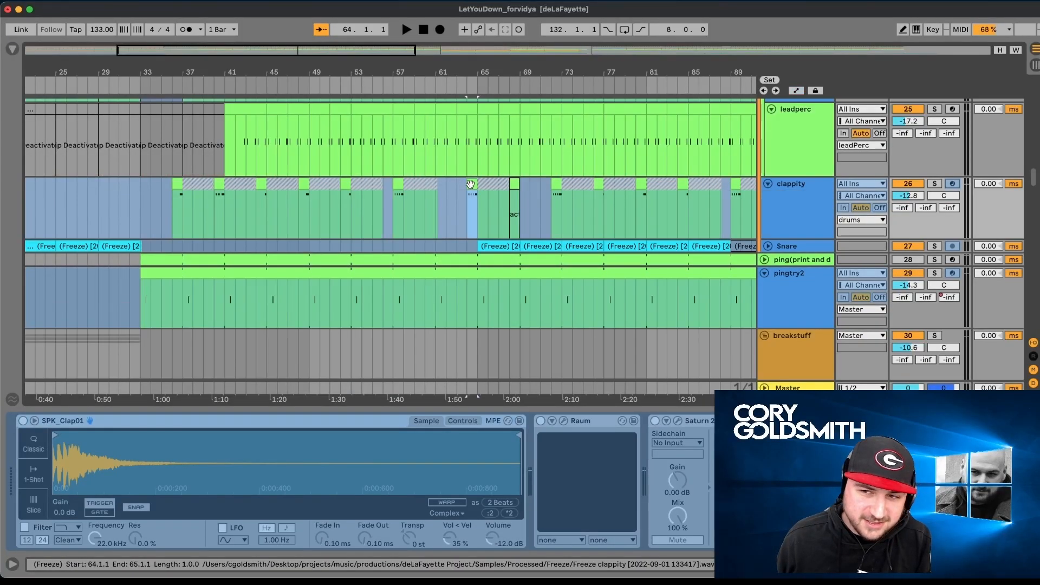
scroll(470, 184, "right", 5)
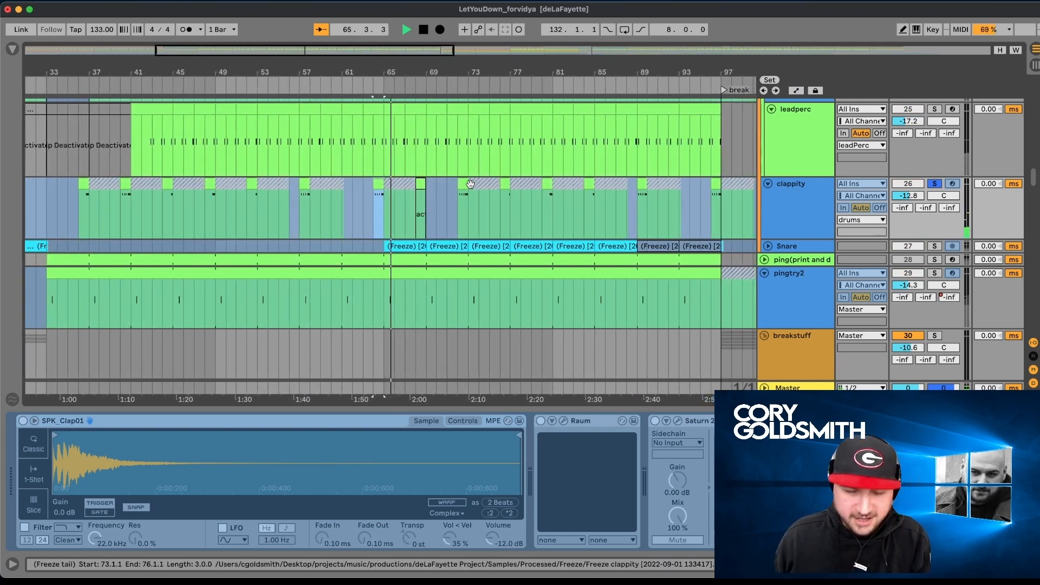
key("s")
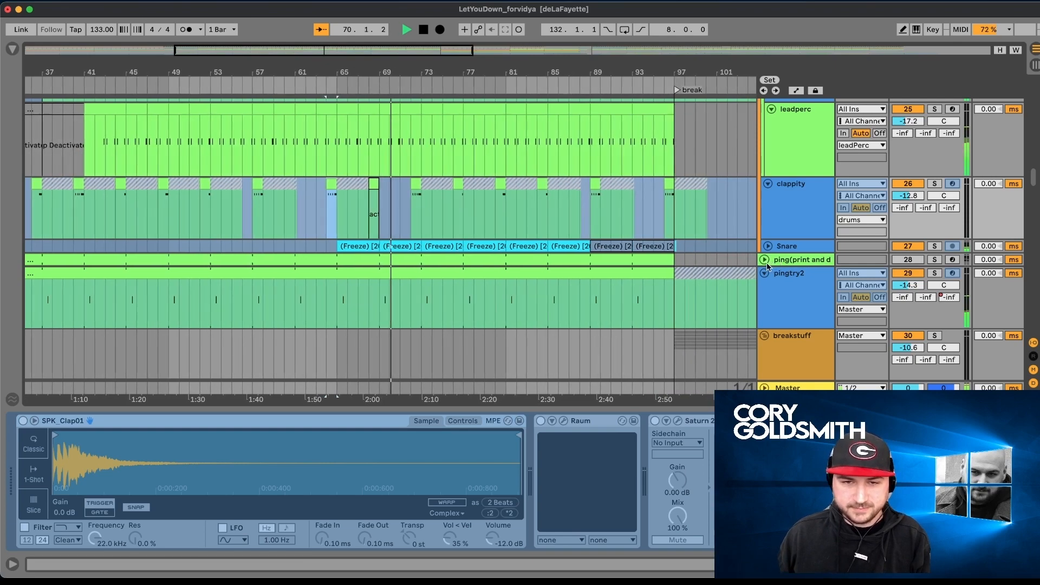
- Return to the all low group, stop playback, and show the devices of the kickaudio and rumble tracks
scroll(734, 260, "up", 10)
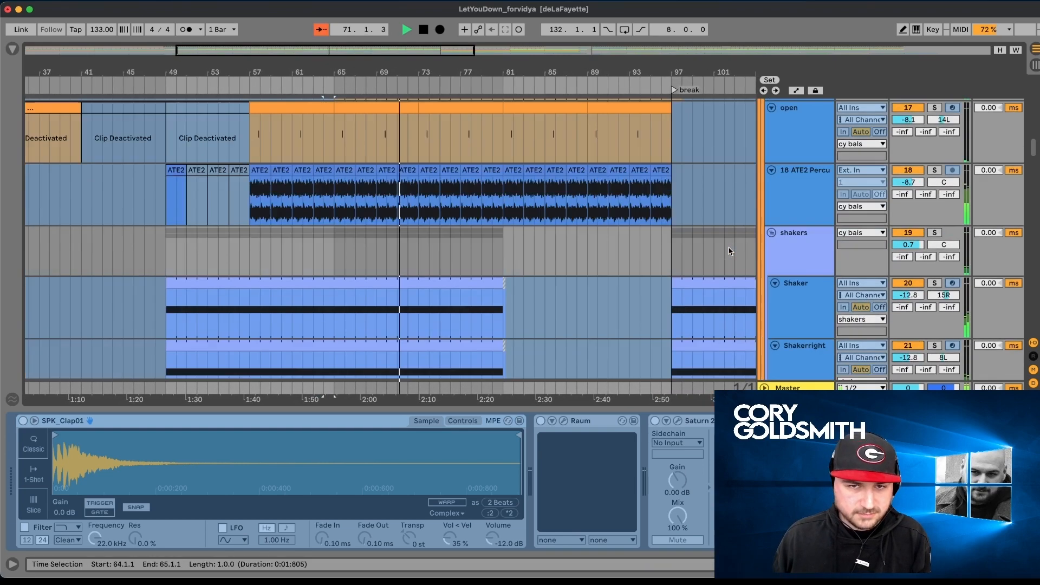
scroll(759, 231, "up", 10)
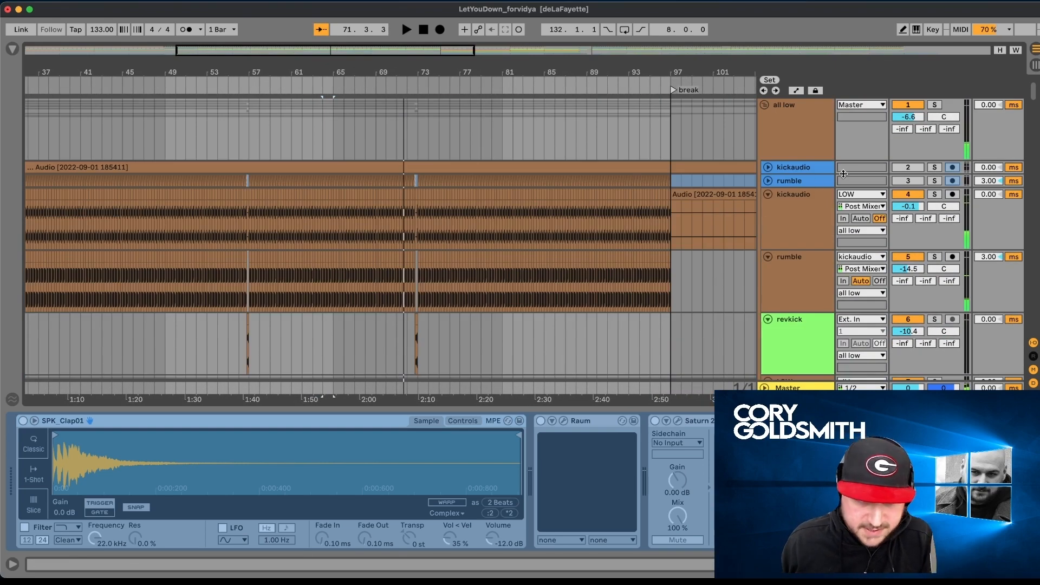
left_click(774, 216)
left_click(788, 282)
- Solo the revkick track and play its short clip just before bar 73
scroll(791, 271, "down", 2)
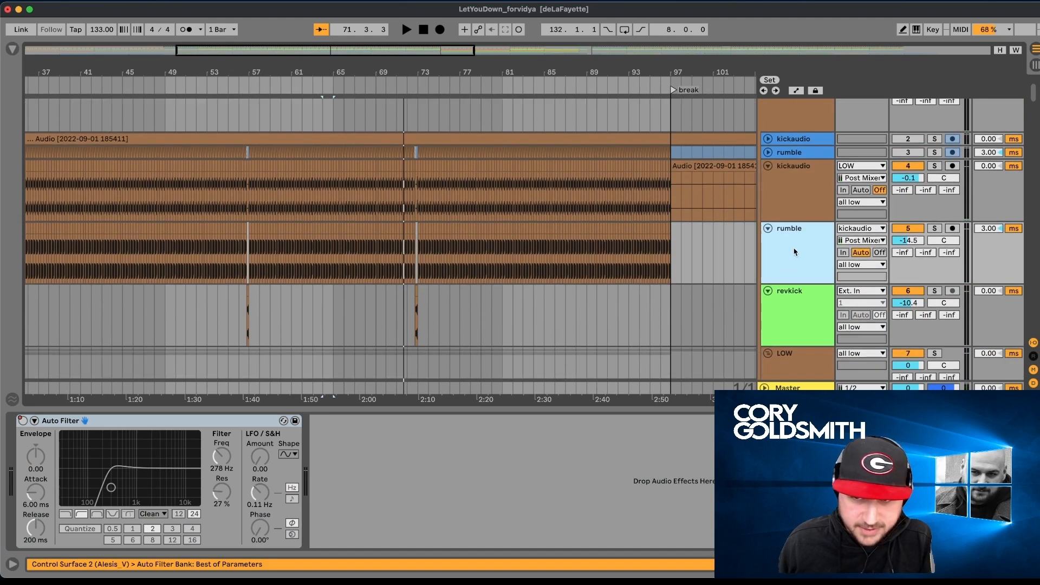
scroll(791, 318, "down", 4)
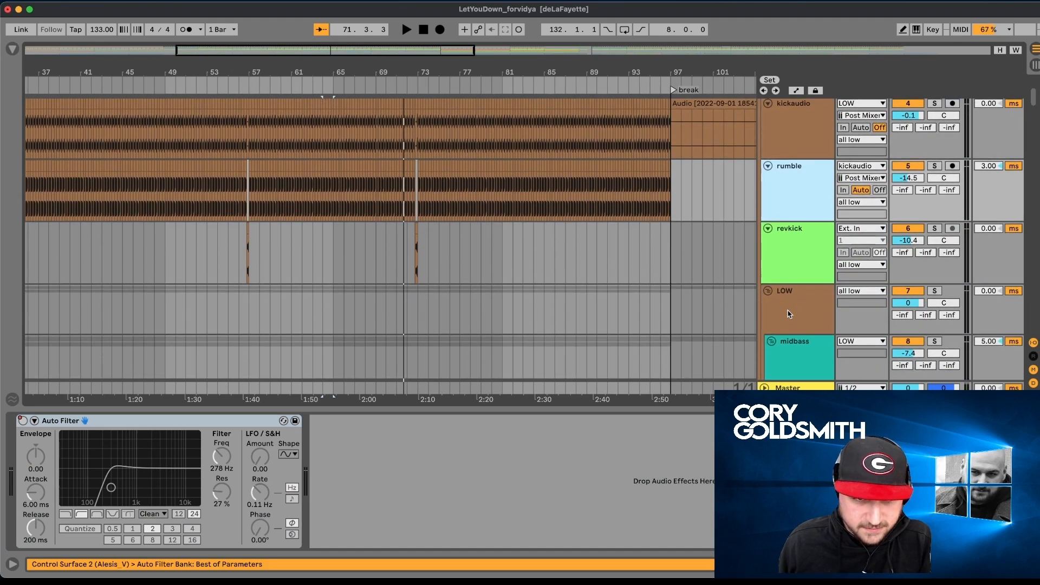
left_click(414, 230)
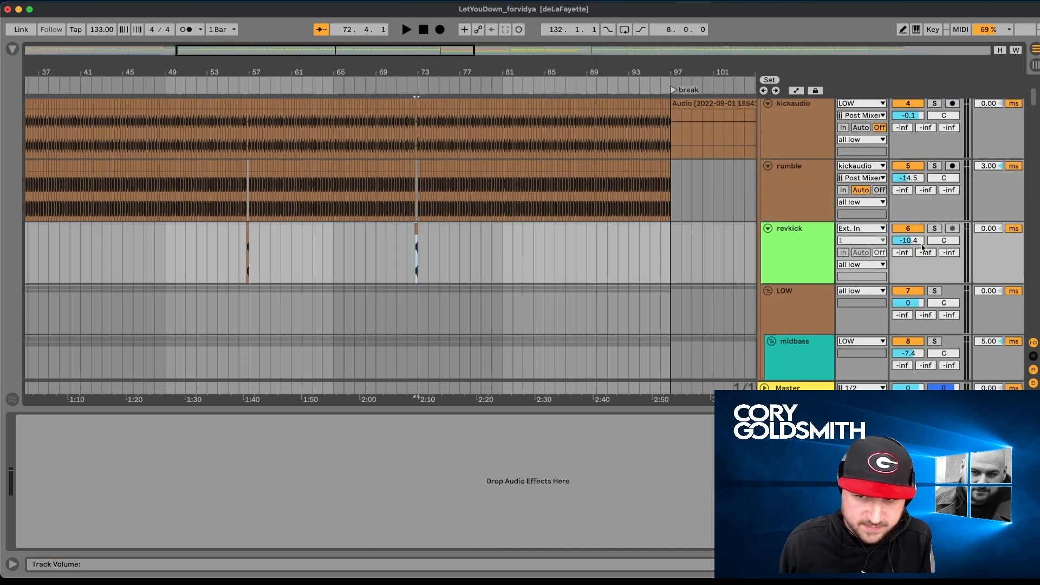
left_click(933, 228)
key("space")
key("space")
- Show the LOW group's devices and look down through the midbass group to its two bass tracks
left_click(822, 294)
scroll(821, 279, "down", 5)
scroll(820, 269, "down", 3)
scroll(820, 269, "down", 3)
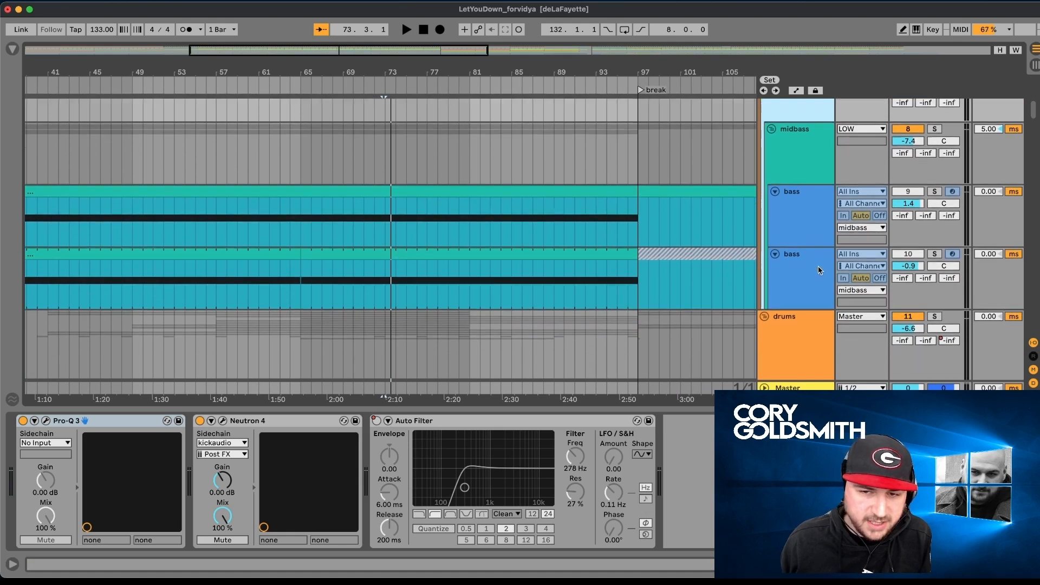
- Solo the midbass group and play it from bar 73 while showing the upper bass track's devices
scroll(818, 265, "up", 2)
left_click(934, 141)
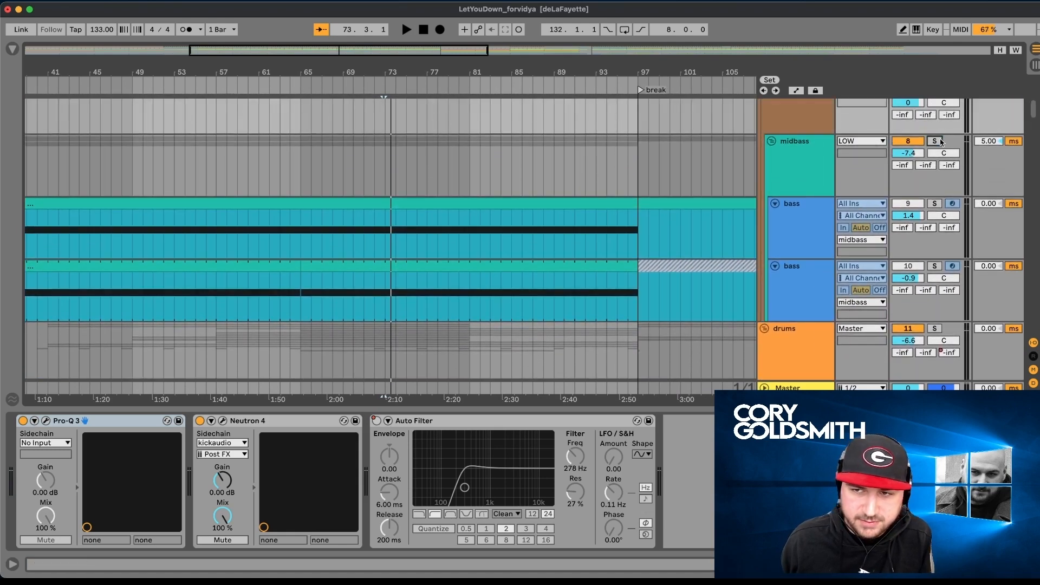
key("space")
left_click(796, 212)
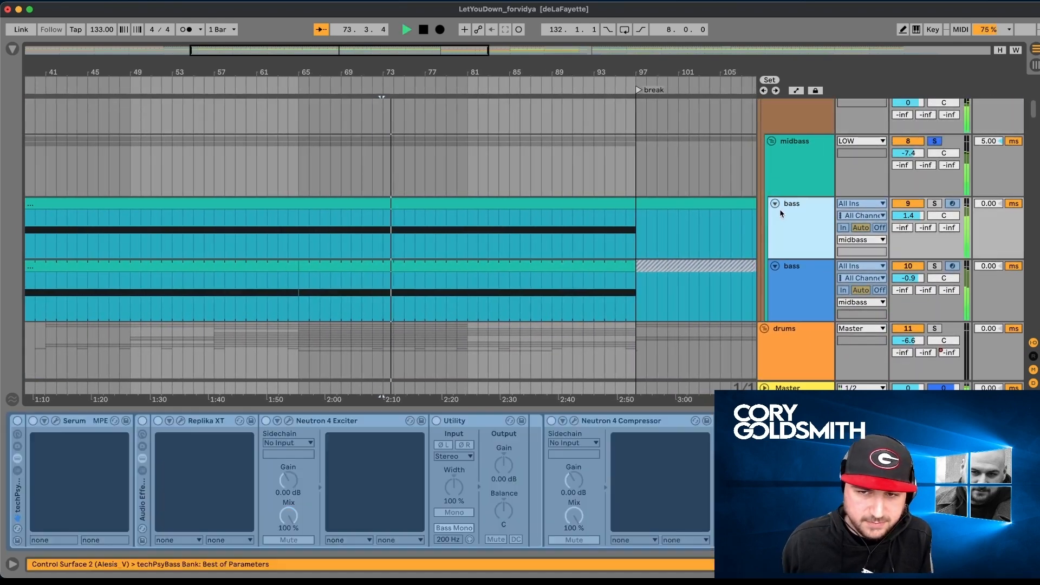
key("space")
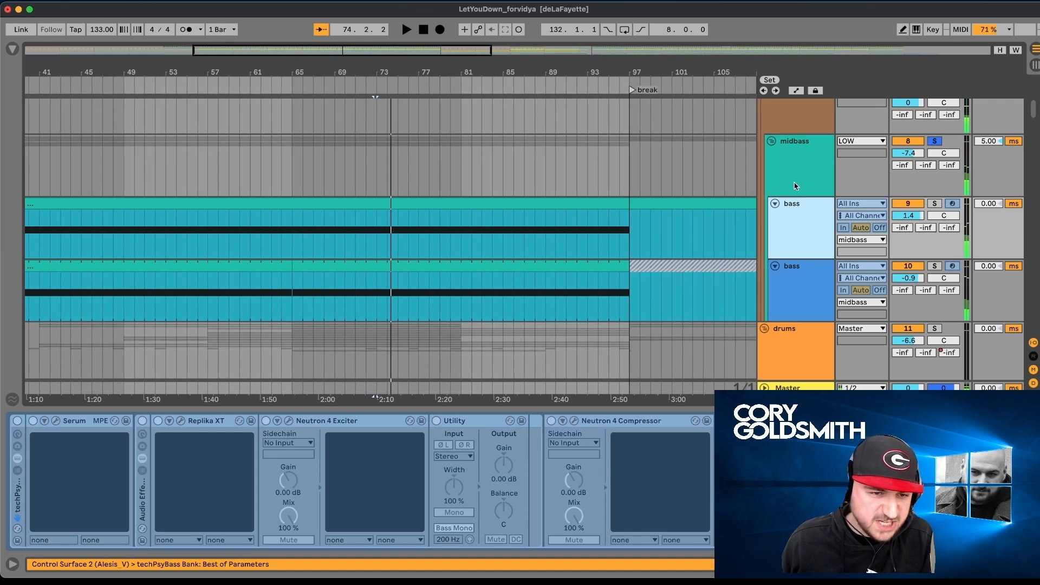
- Inspect the devices of the midbass group and its bass tracks, ending on the upper bass track
left_click(795, 185)
scroll(796, 195, "down", 1)
left_click(796, 222)
left_click(791, 255)
left_click(801, 203)
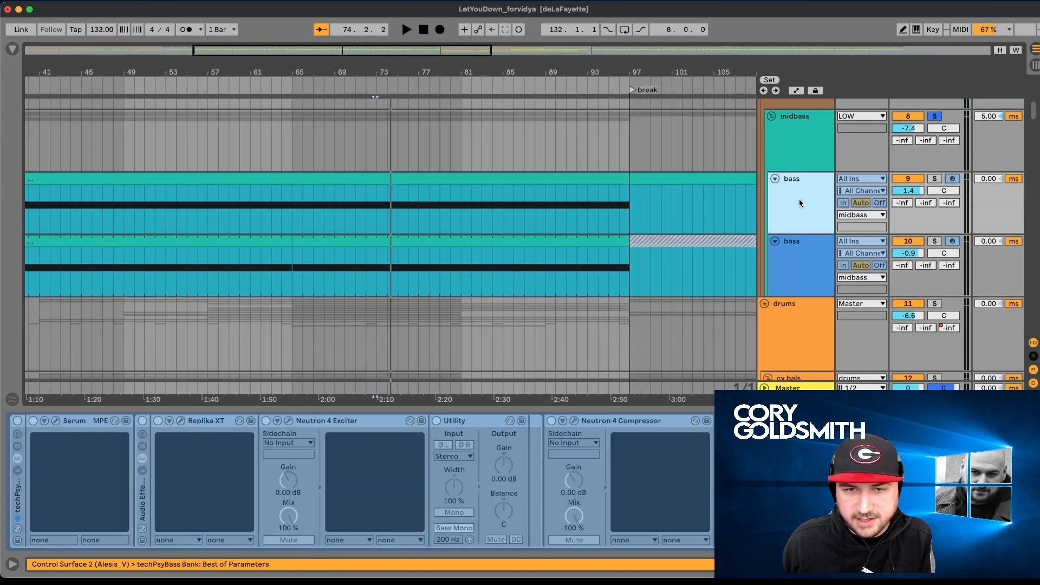
- Look back up at the kickaudio, rumble and revkick tracks, and show the midbass group's device chain
scroll(801, 203, "up", 5)
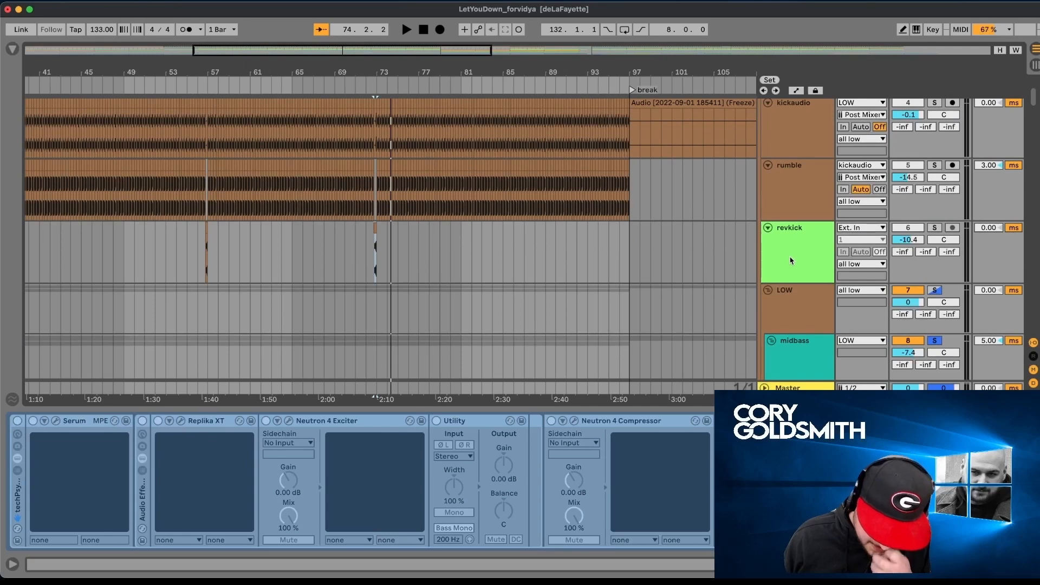
scroll(790, 261, "down", 4)
left_click(788, 269)
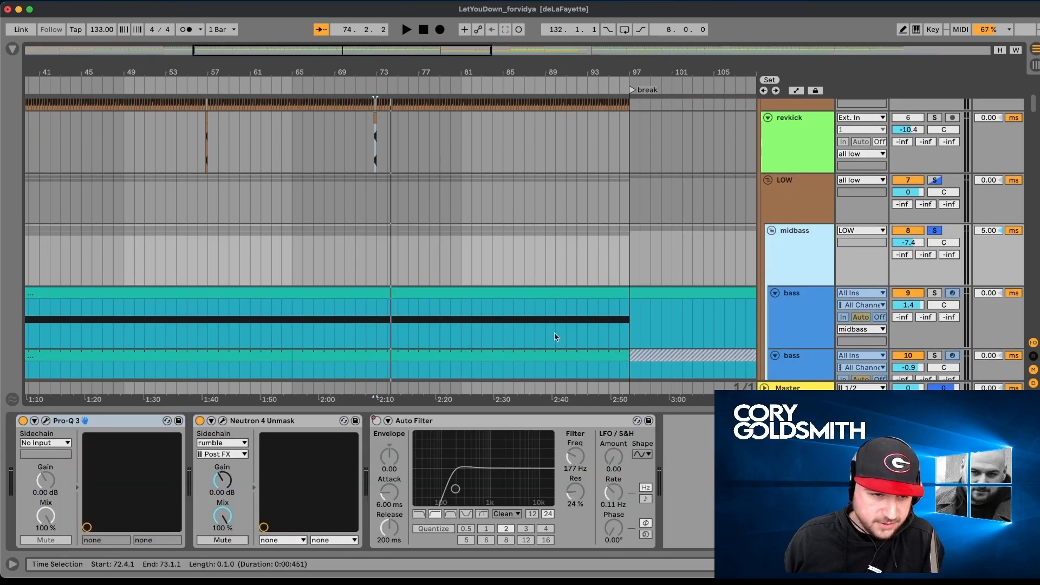
- Go back up to the kickaudio track and place the insert mark at 50.3.1 in its audio
left_click(798, 218)
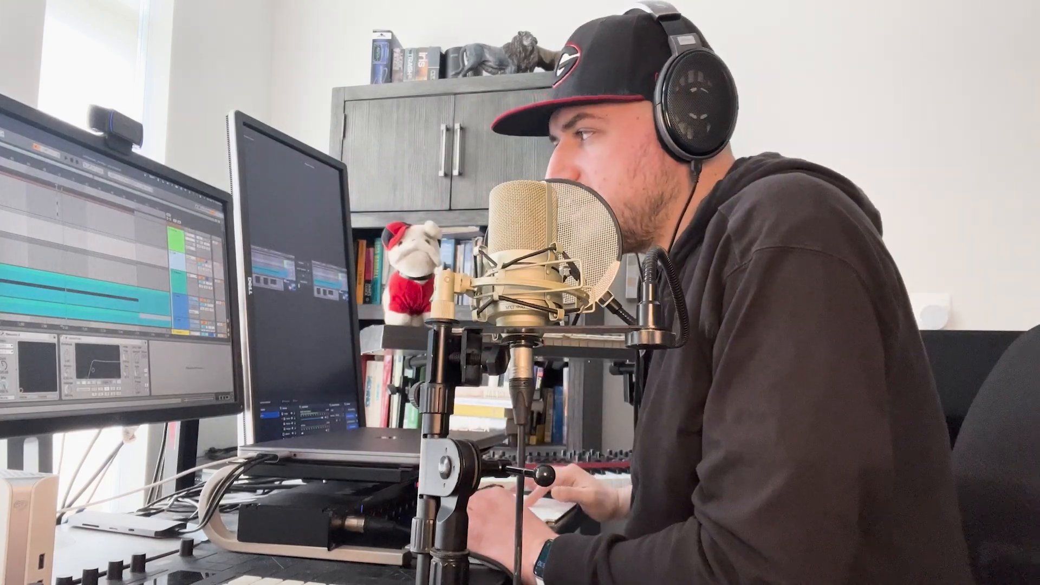
scroll(7, 281, "up", 5)
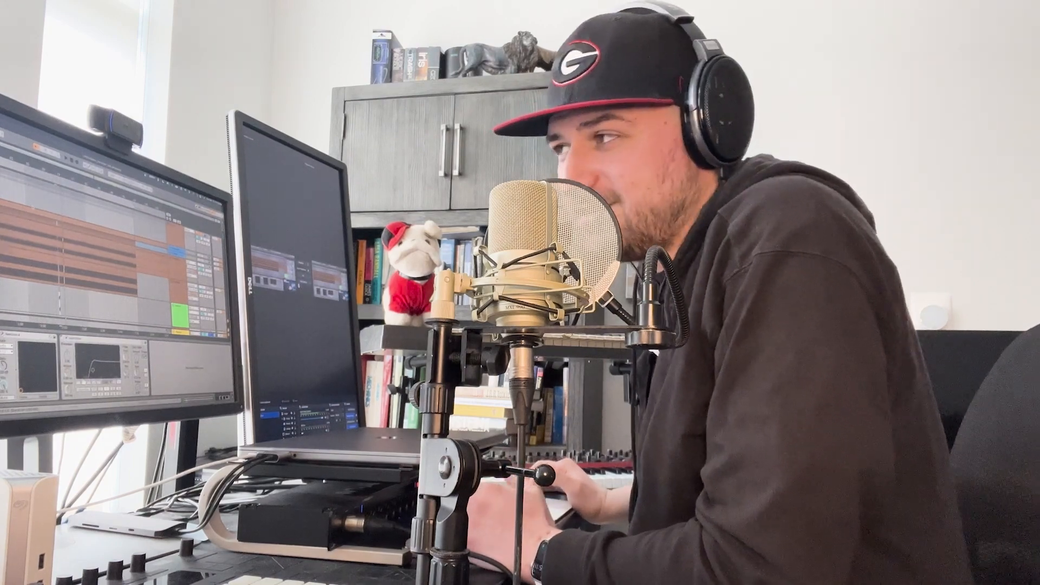
scroll(81, 260, "right", 5)
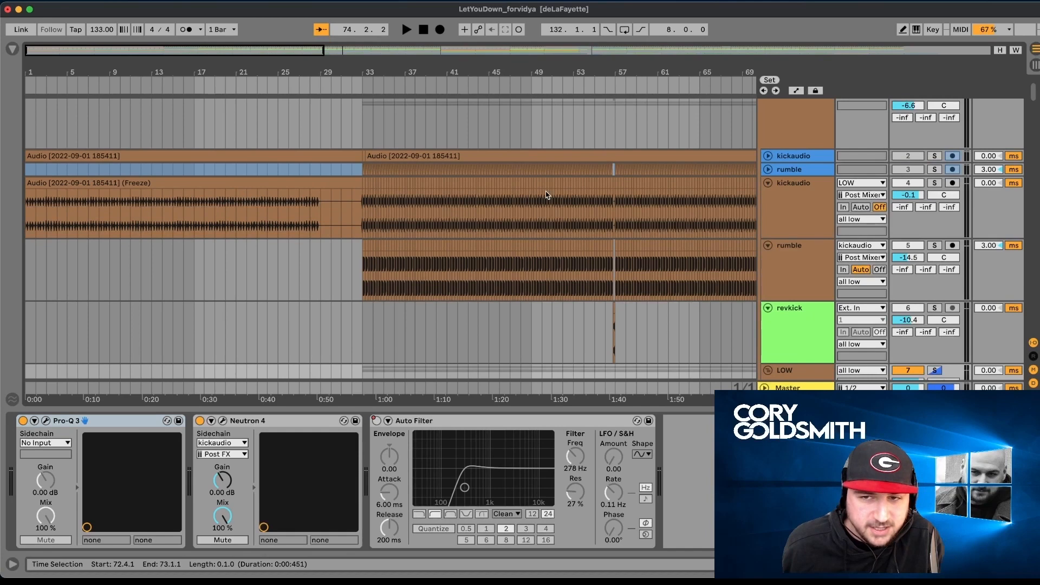
left_click(547, 195)
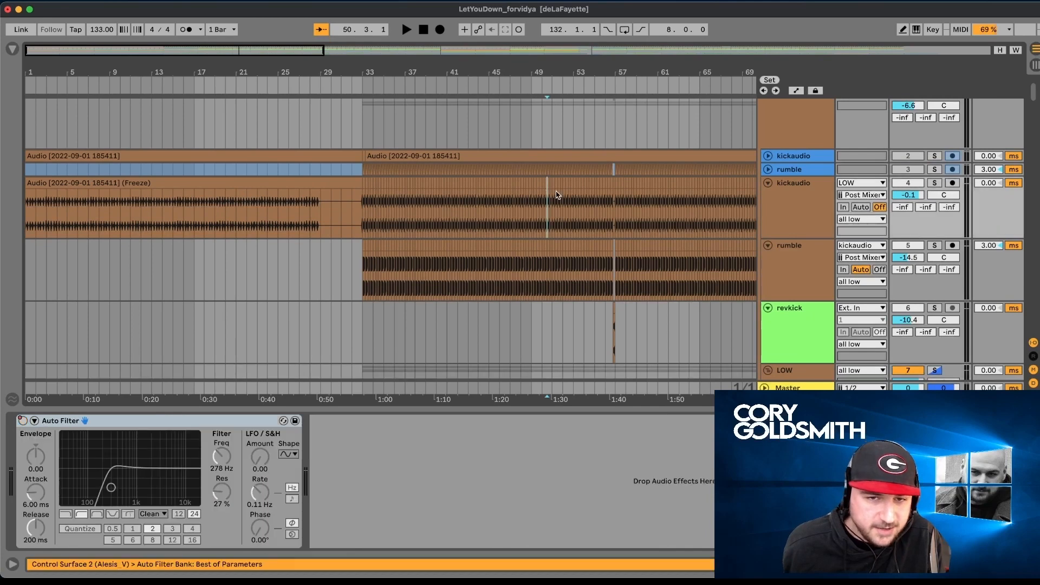
- Select the kickaudio track, and show the all low group's device chain
left_click(818, 219)
scroll(813, 219, "up", 1)
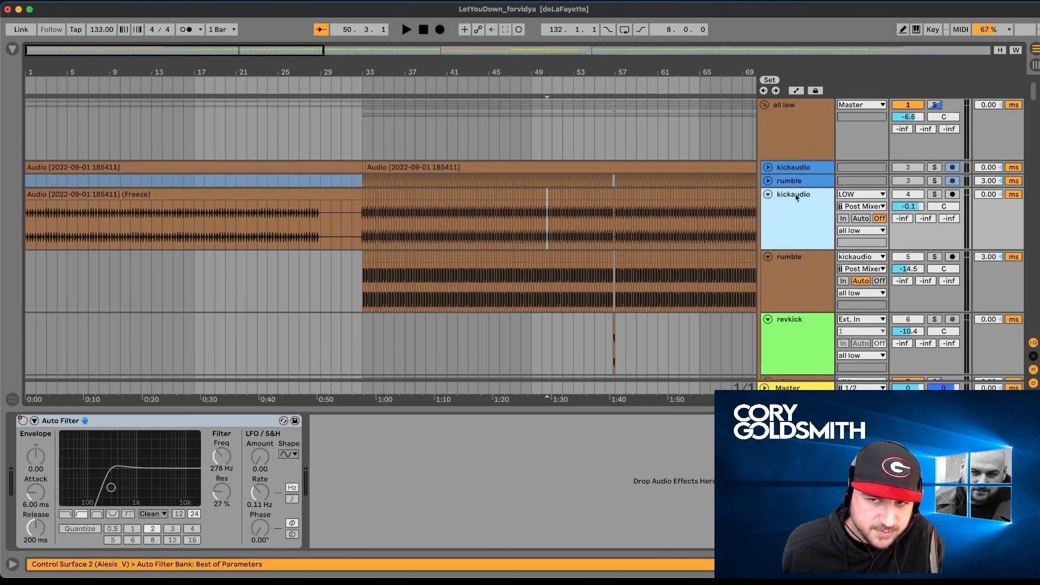
left_click(788, 141)
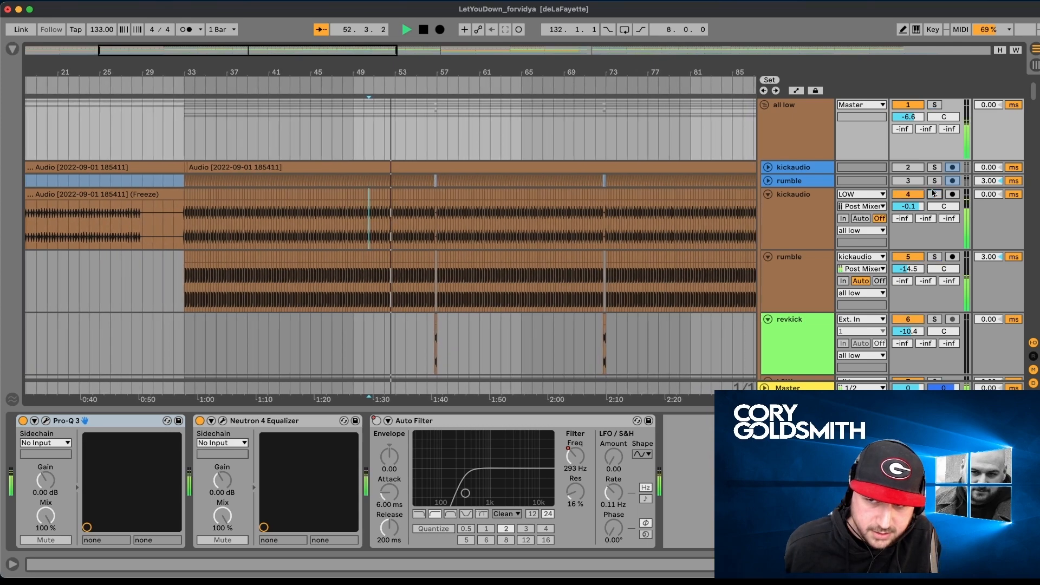
- Look down through the low, midbass, cymbal and shaker tracks to the perc track while the arrangement plays
scroll(847, 318, "down", 5)
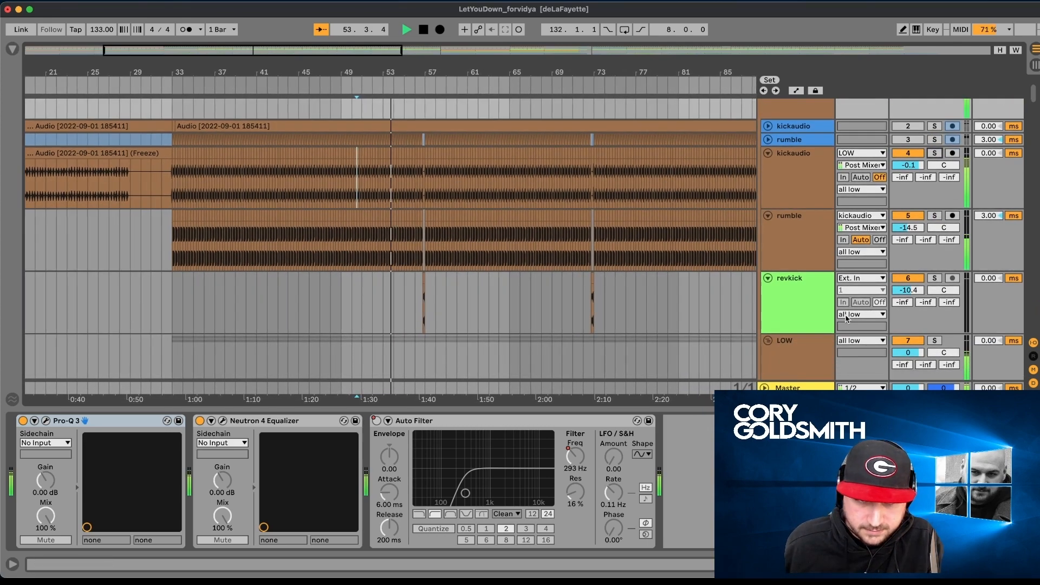
scroll(845, 315, "down", 1)
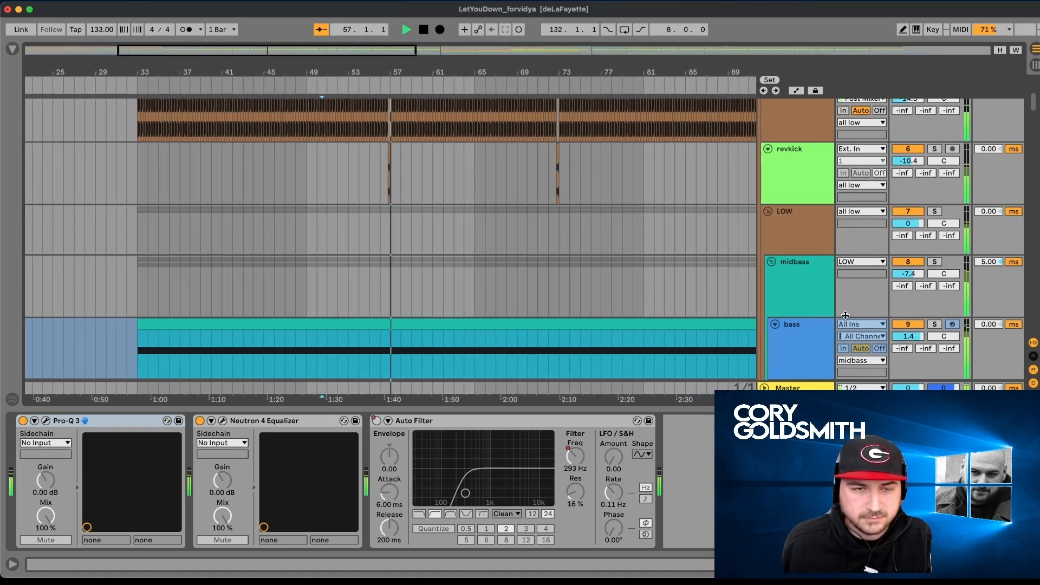
scroll(845, 315, "down", 12)
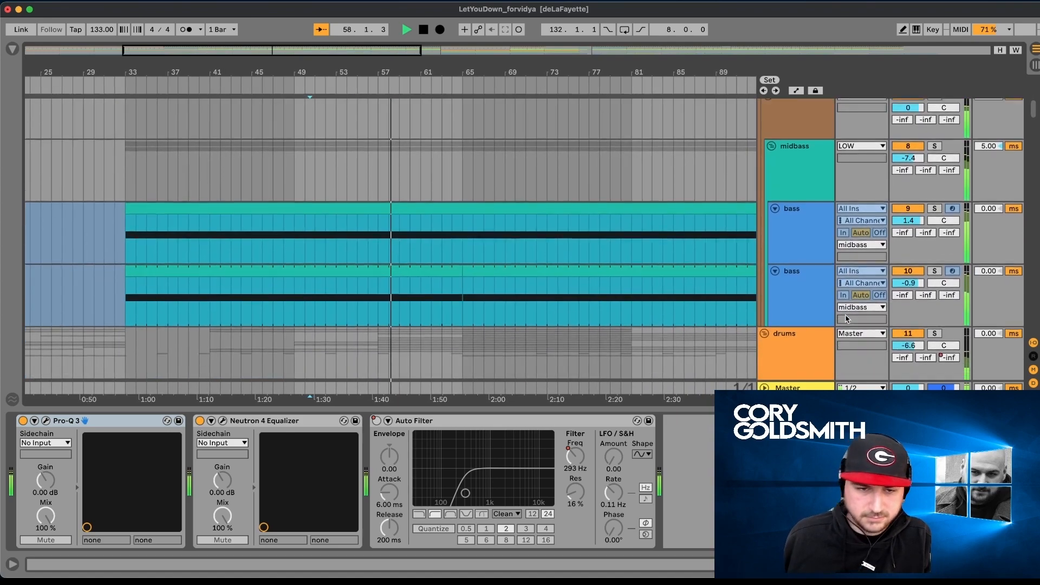
scroll(847, 319, "down", 1)
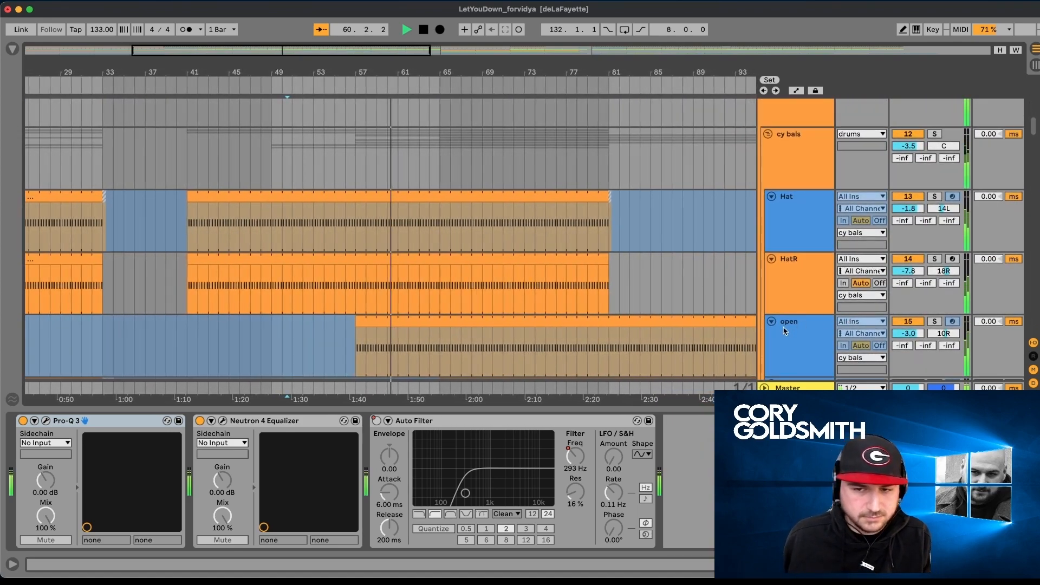
scroll(751, 348, "down", 8)
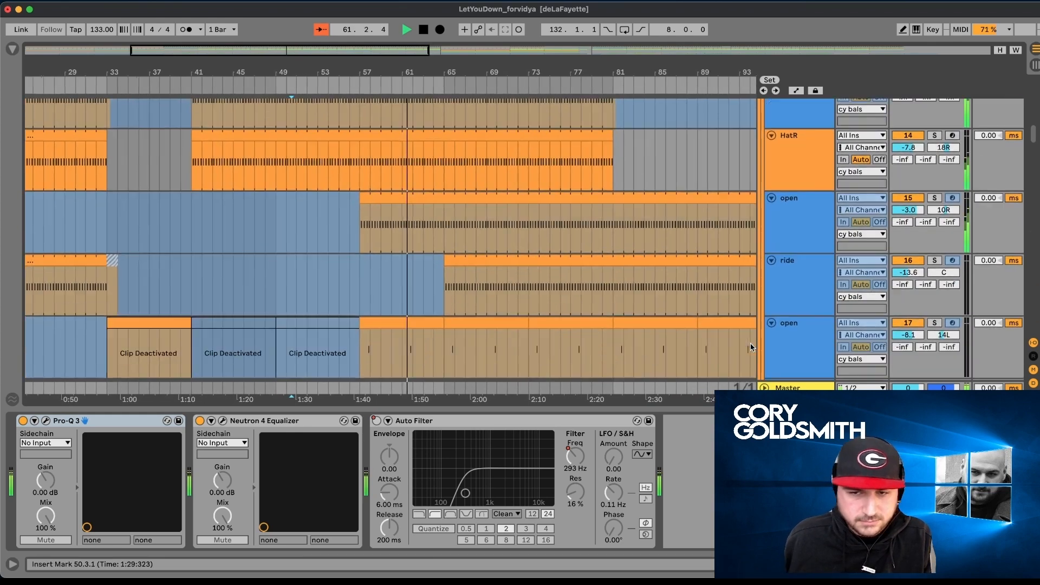
scroll(751, 347, "down", 2)
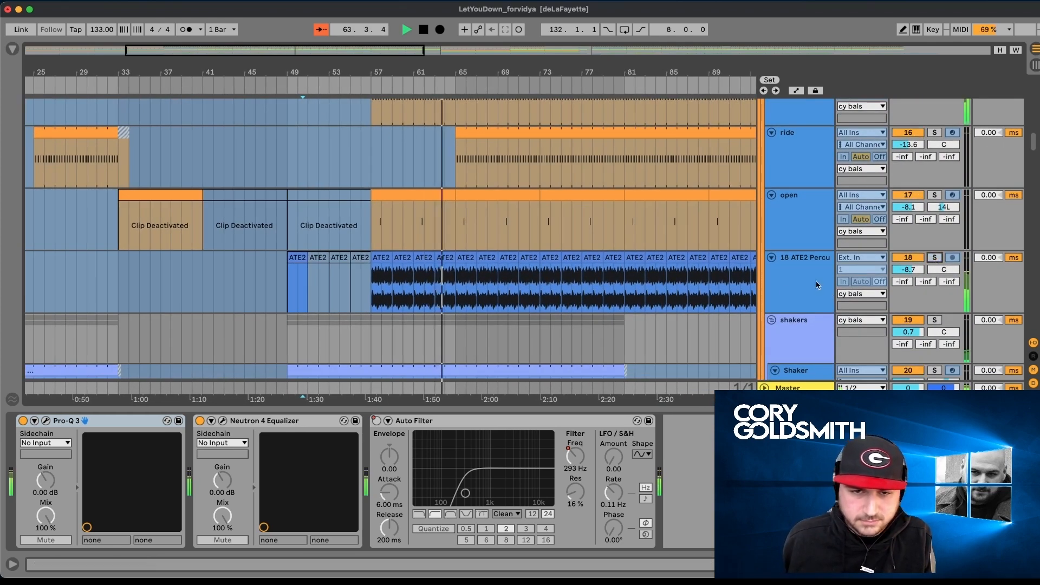
scroll(897, 264, "down", 7)
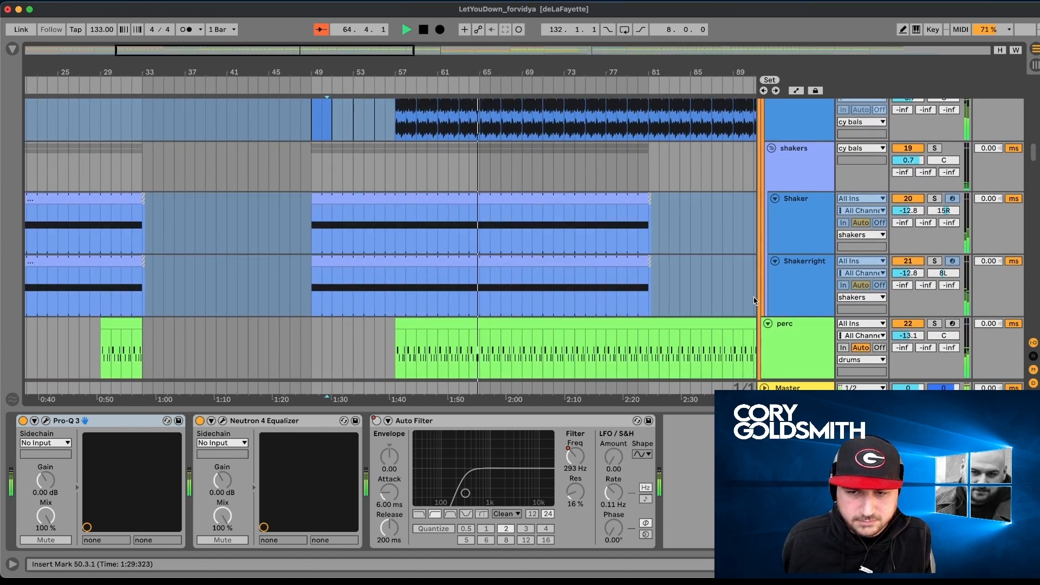
scroll(755, 301, "down", 2)
- Solo the perc track and play its clip from bar 57
scroll(762, 298, "up", 3)
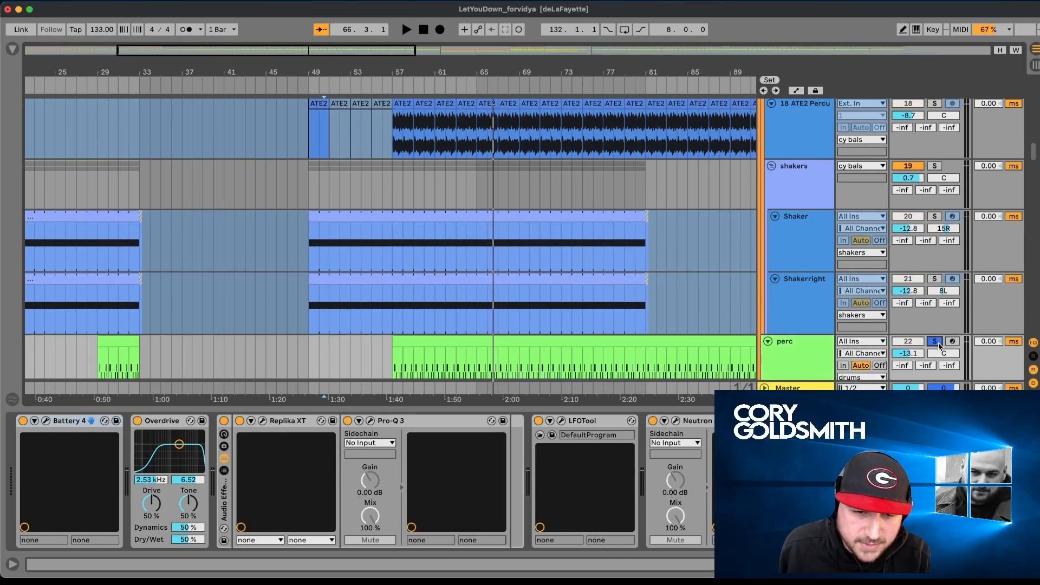
scroll(420, 347, "left", 5)
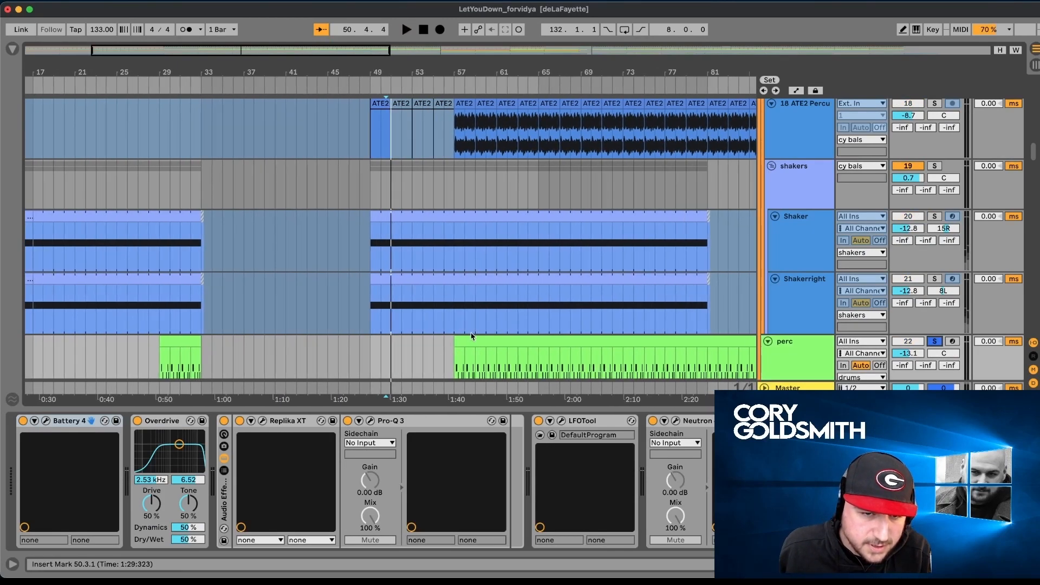
left_click(466, 341)
left_click(466, 341)
key("space")
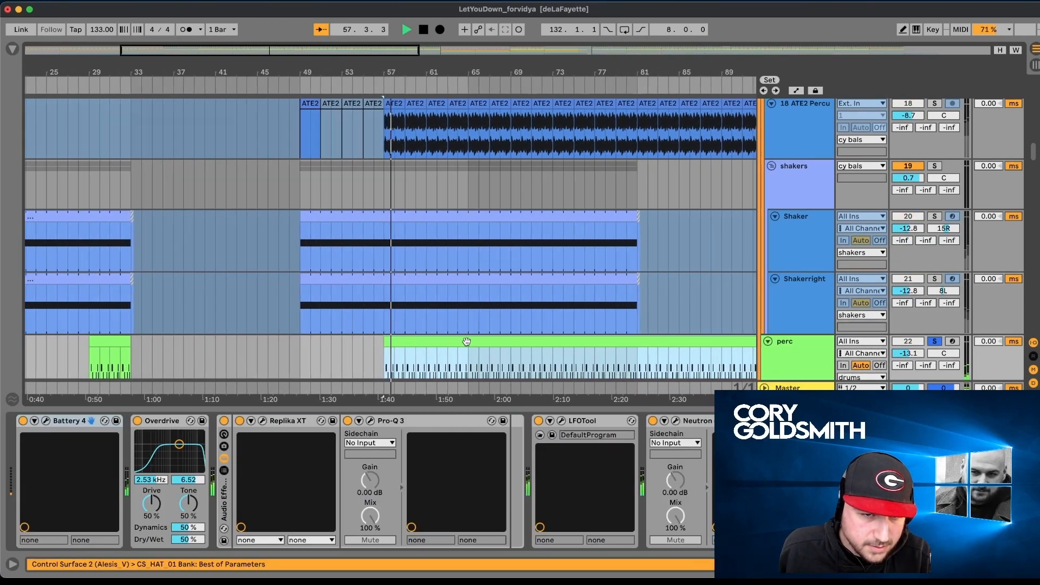
- Unsolo perc, show the leadperc track's devices, and solo the leadPerc group for playback
scroll(833, 326, "down", 3)
scroll(833, 327, "down", 1)
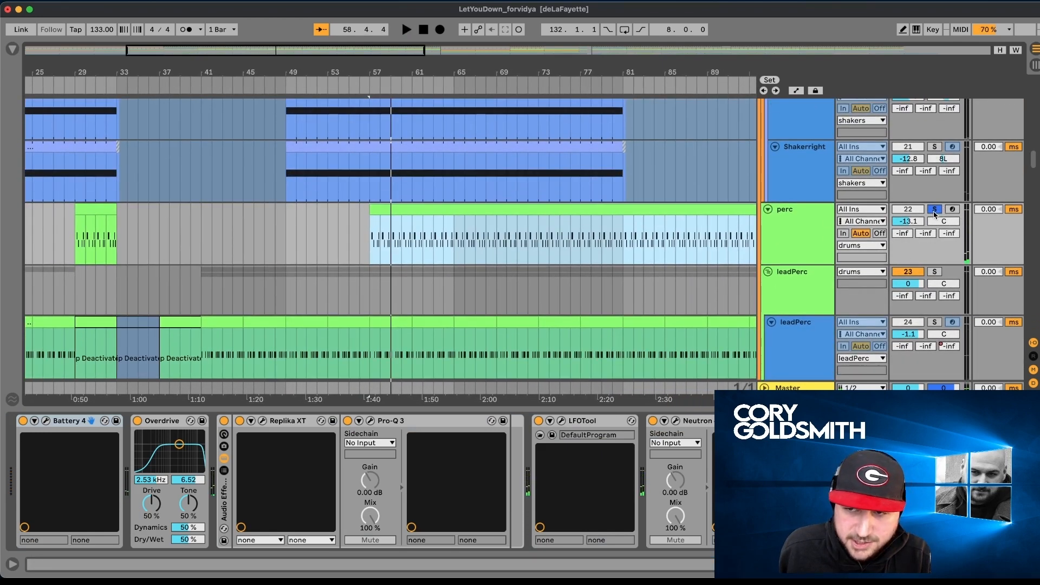
scroll(812, 337, "down", 5)
left_click(820, 259)
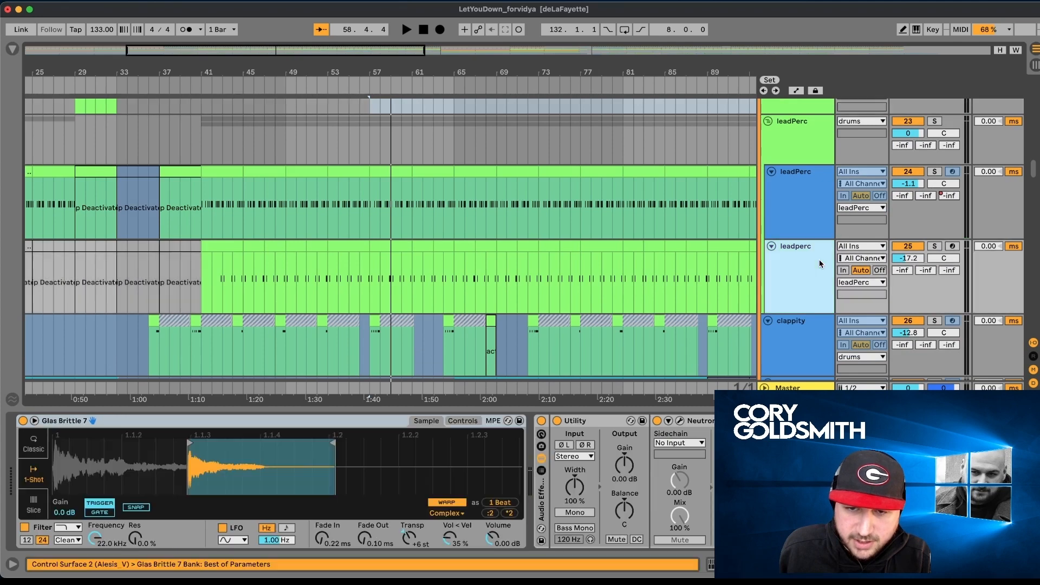
left_click(934, 122)
key("space")
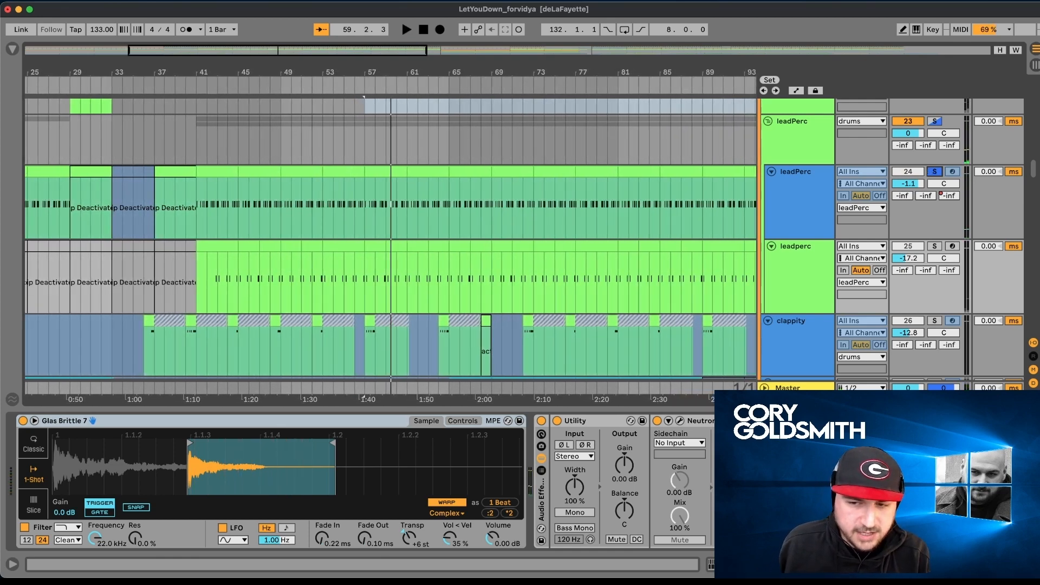
- Look along the leadperc device chain to Color Limiter, and play the percussion pattern from 58.1.1
scroll(357, 482, "right", 10)
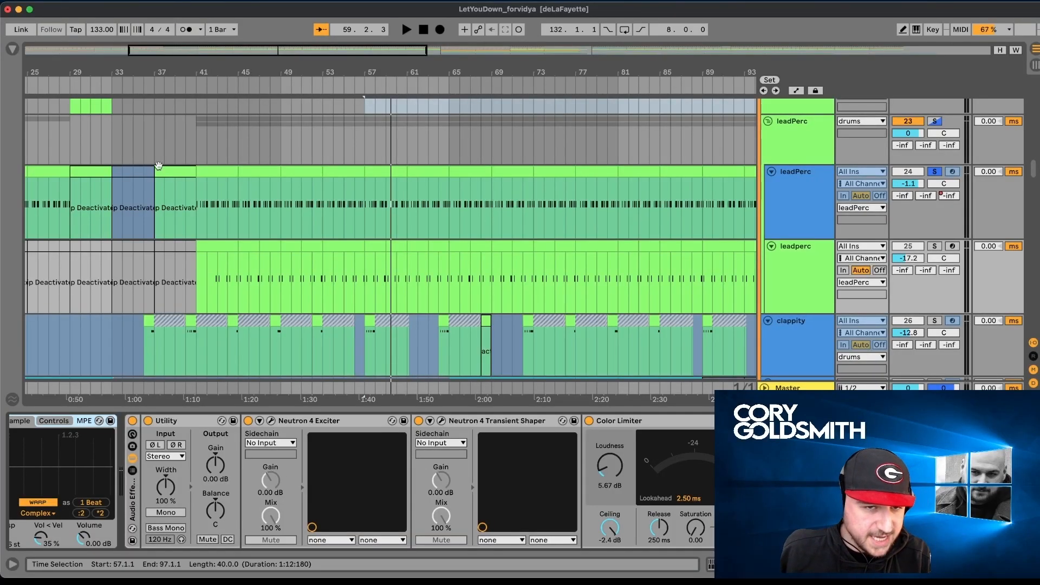
left_click_drag(394, 71, 379, 279)
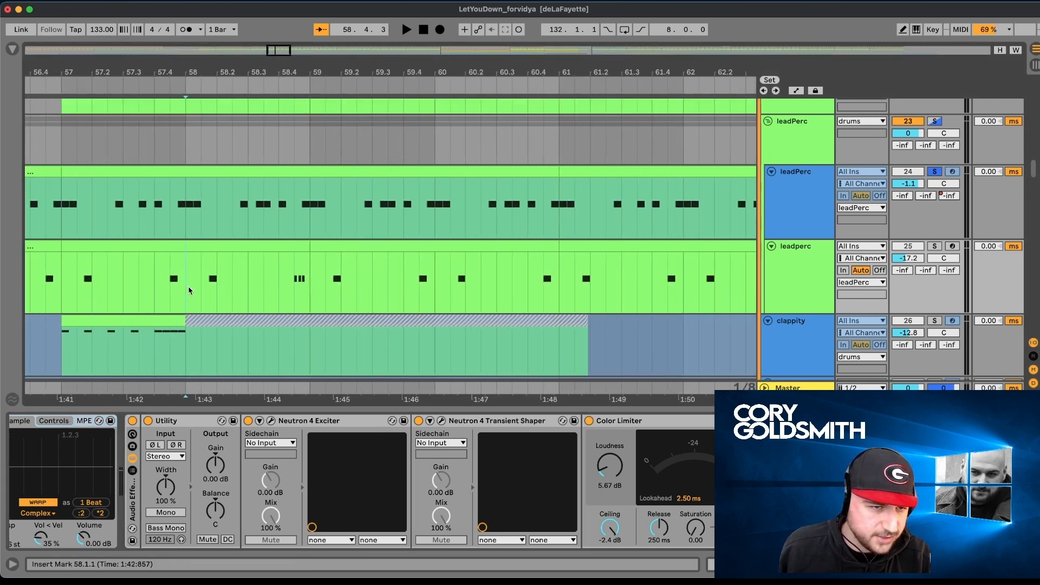
key("space")
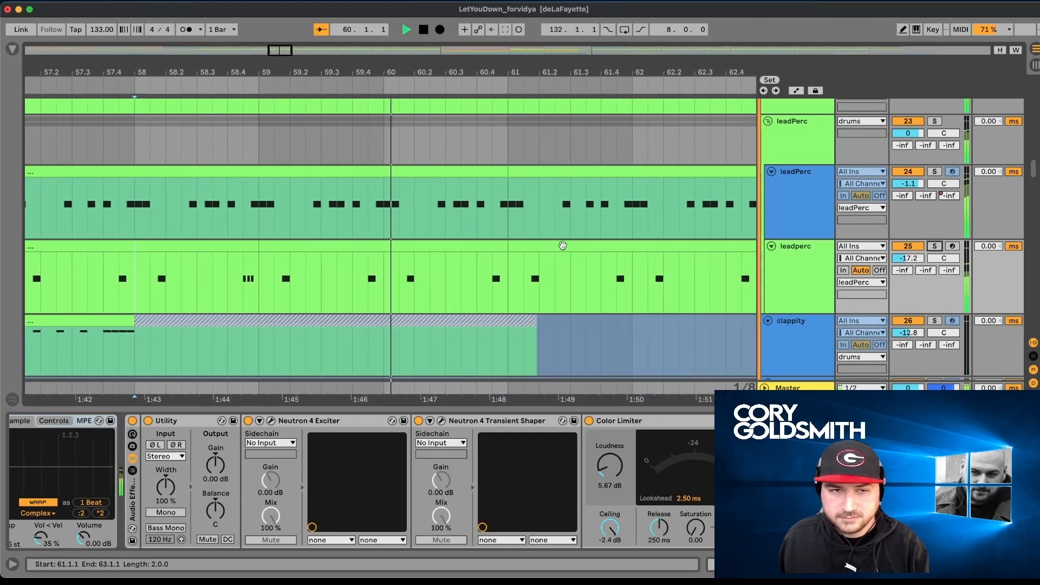
- Examine the clappity, Snare and pingtry2 clips around bars 50 to 71 while the arrangement plays
scroll(562, 245, "down", 5)
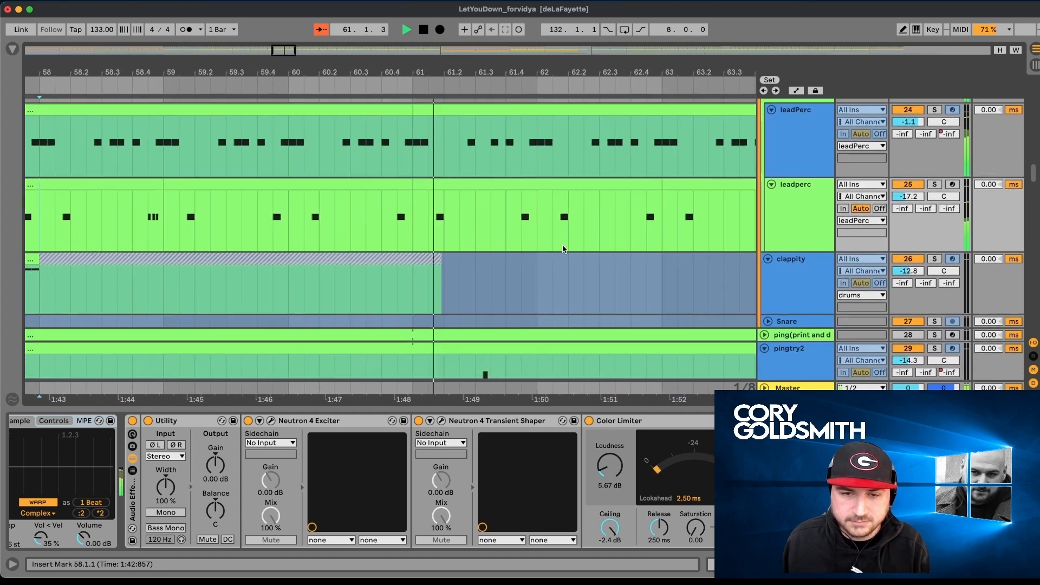
left_click_drag(563, 74, 563, 35)
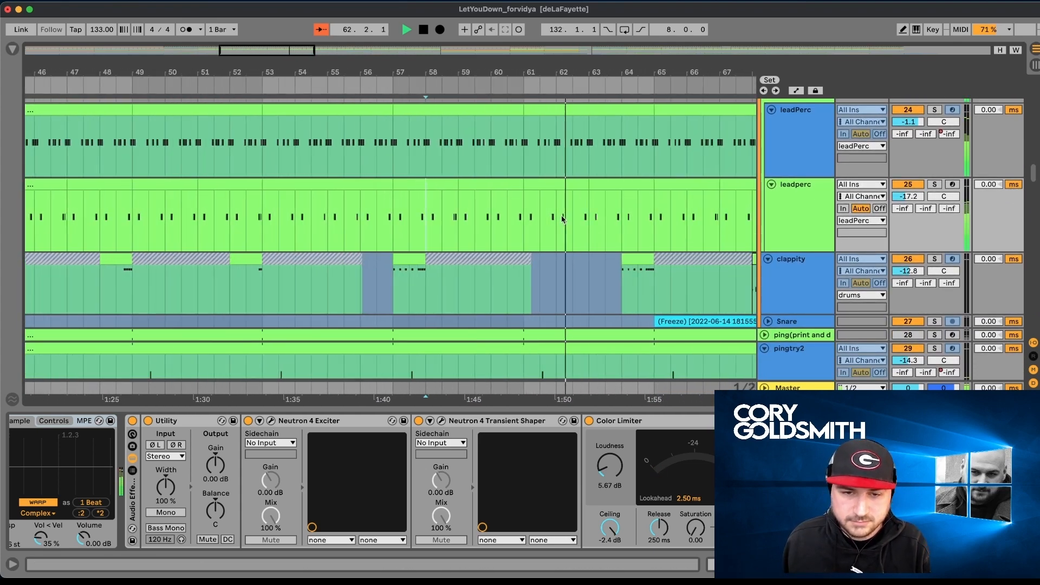
scroll(558, 272, "down", 8)
scroll(558, 272, "right", 4)
scroll(558, 272, "up", 2)
scroll(559, 273, "up", 3)
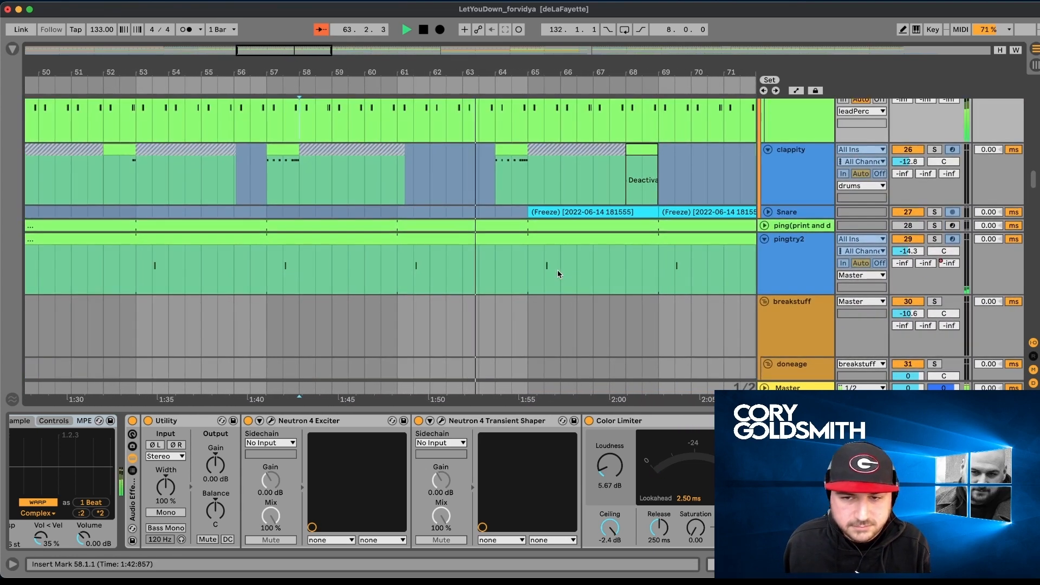
scroll(559, 274, "down", 3)
scroll(557, 273, "up", 8)
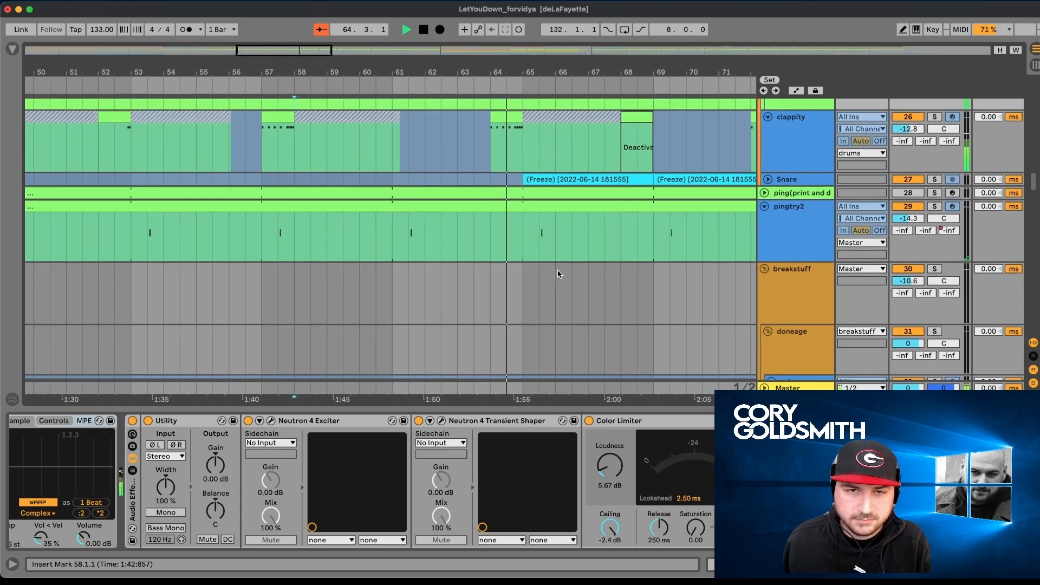
- Return to the drums group, show the automation lanes, and hide the device view to examine the drums and cy bals automation
scroll(558, 269, "up", 10)
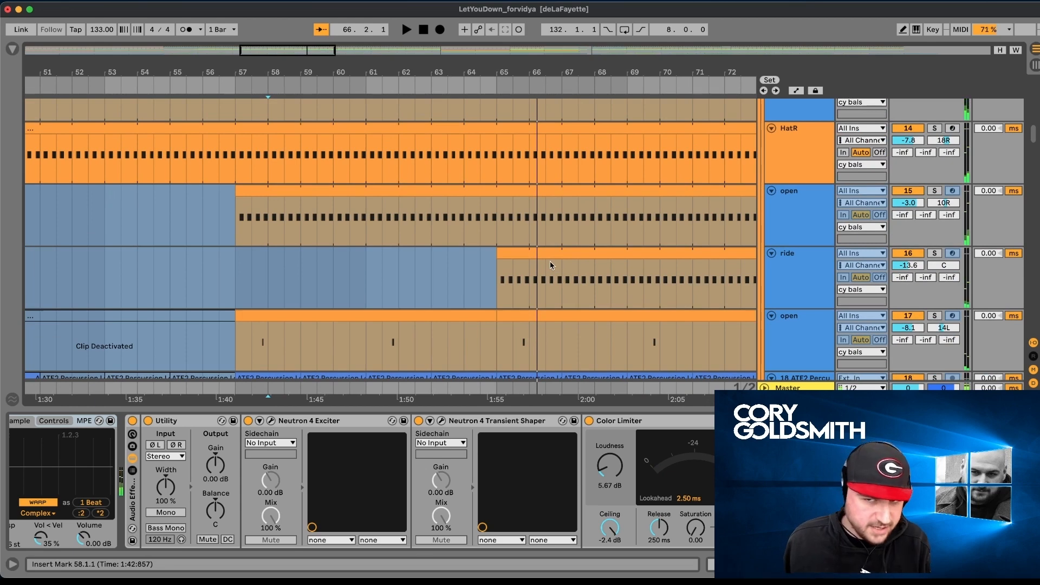
scroll(553, 263, "up", 4)
scroll(549, 266, "up", 3)
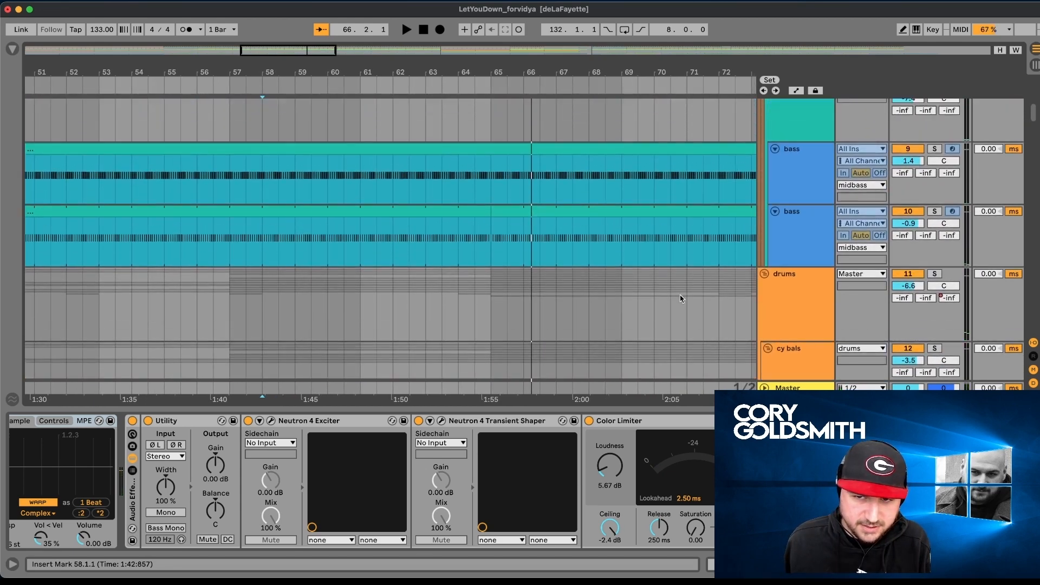
key("q")
key("q")
key("a")
scroll(677, 301, "down", 2)
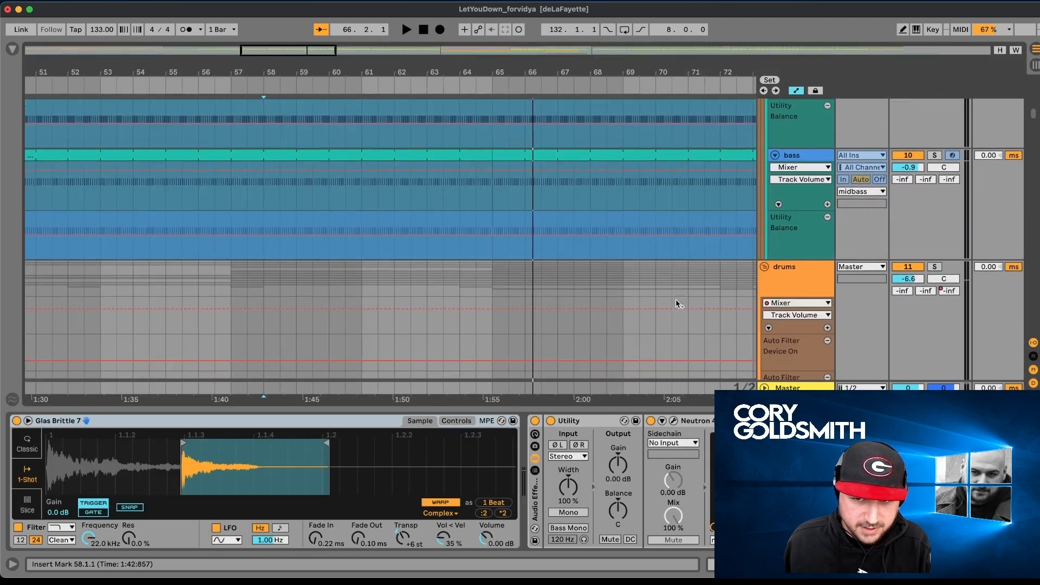
key("super+alt+l")
scroll(677, 305, "down", 5)
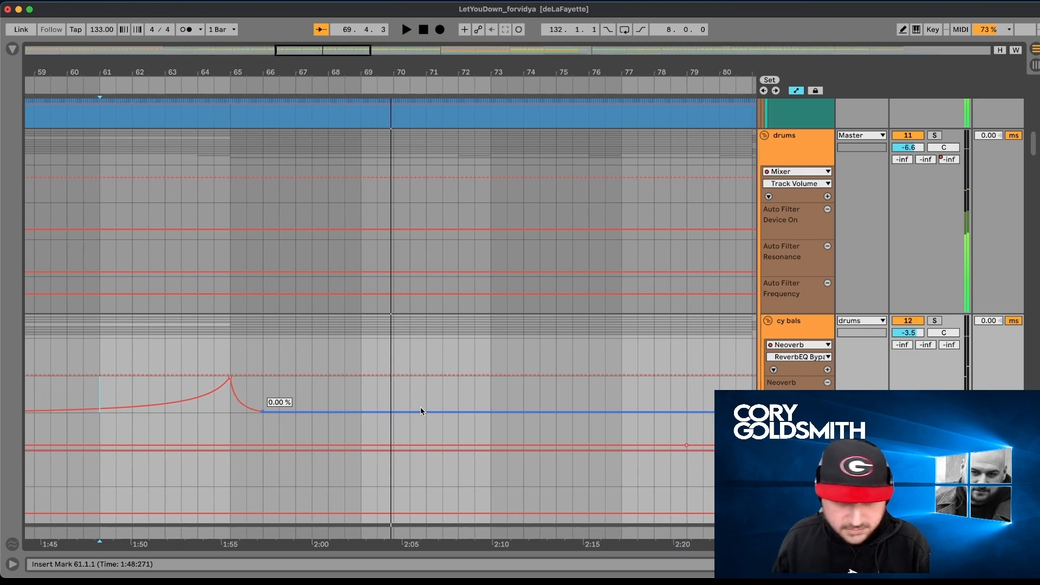
- Examine the Auto Filter automation of the all low group and its kickaudio and rumble tracks leading into the break
scroll(437, 337, "right", 5)
scroll(438, 336, "down", 15)
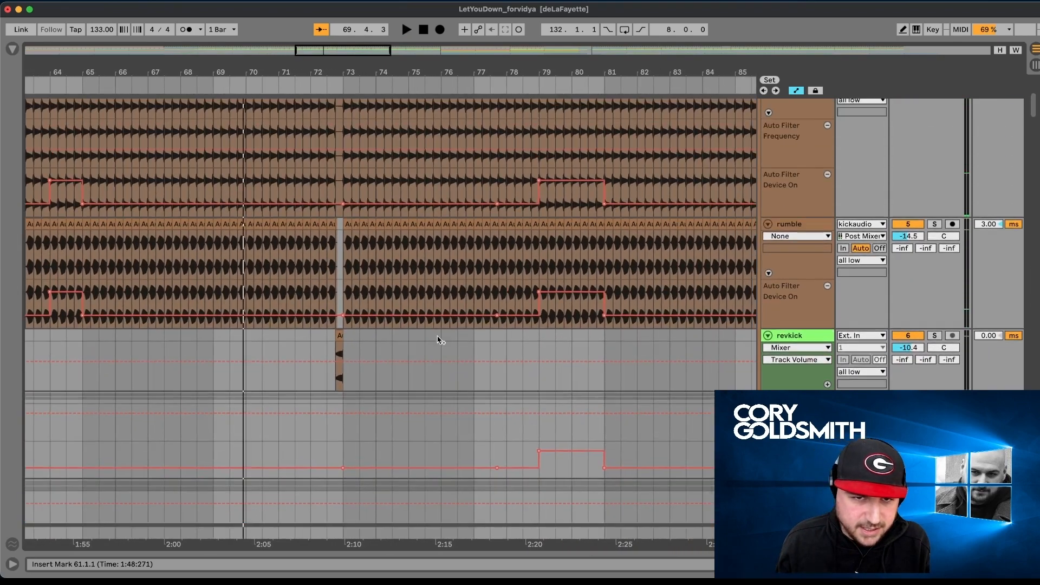
scroll(439, 340, "up", 4)
scroll(439, 341, "right", 10)
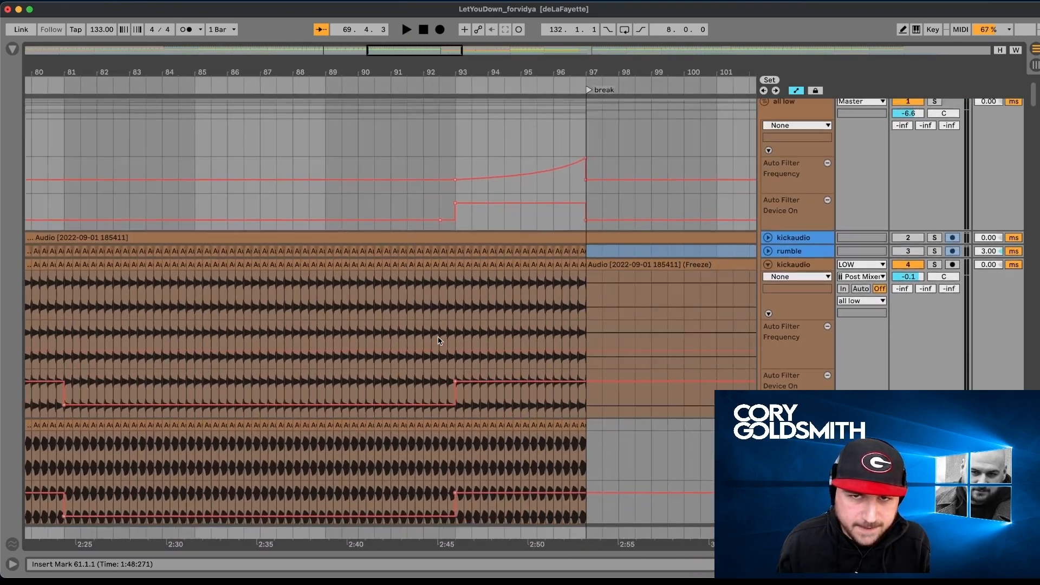
- Examine the clips and automation of the bass, drums, shaker and leadPerc tracks across the break up to the drop
scroll(453, 341, "down", 10)
scroll(453, 341, "right", 3)
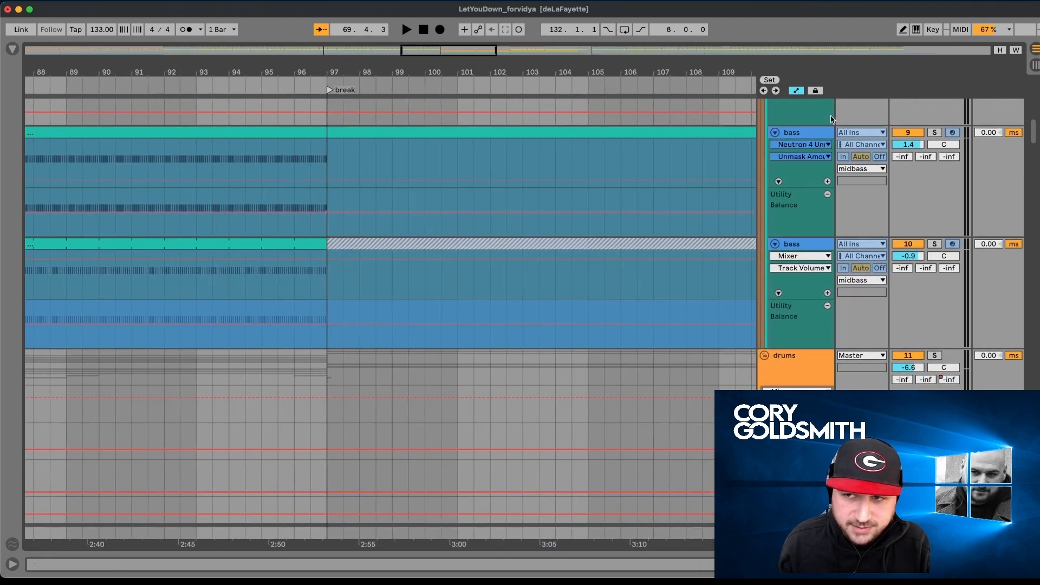
left_click_drag(637, 62, 632, 27)
scroll(621, 339, "right", 6)
scroll(621, 340, "down", 9)
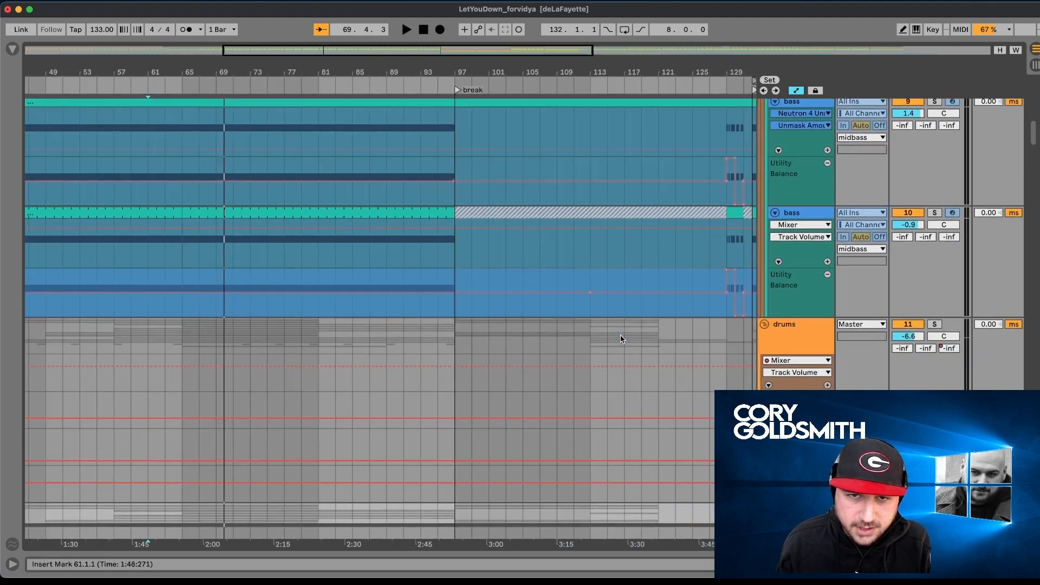
scroll(621, 339, "down", 15)
scroll(621, 339, "left", 5)
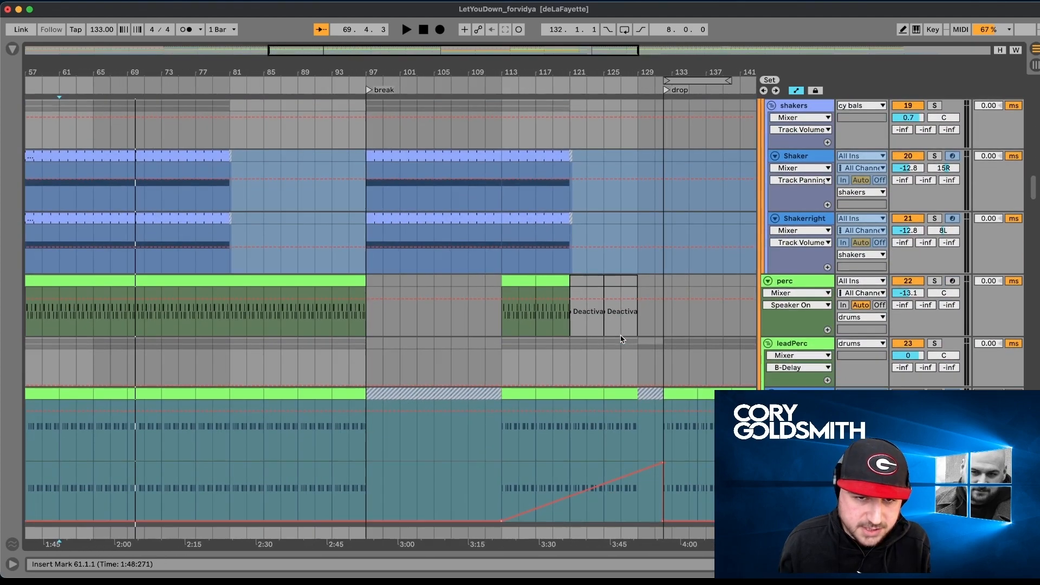
- Examine the clappity and pingtry2 tracks, focusing on pingtry2's Metallic Tail automation between the break and the drop
scroll(621, 339, "down", 12)
scroll(621, 339, "left", 2)
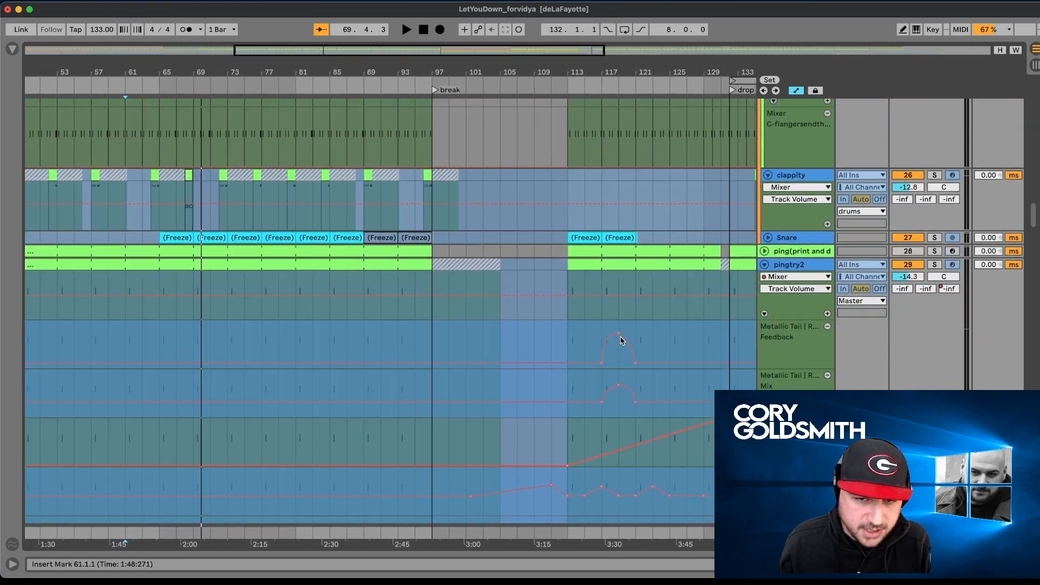
scroll(621, 340, "down", 1)
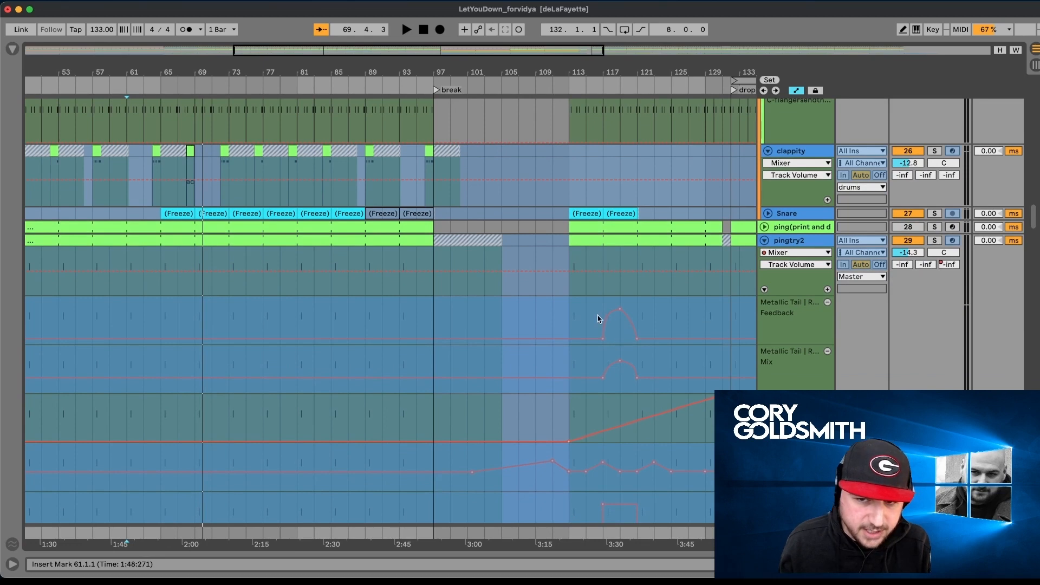
scroll(607, 334, "right", 1)
scroll(607, 335, "down", 1)
- Set the playback position to bar 113 and audition the soloed pingtry2 track through its automated section
key("space")
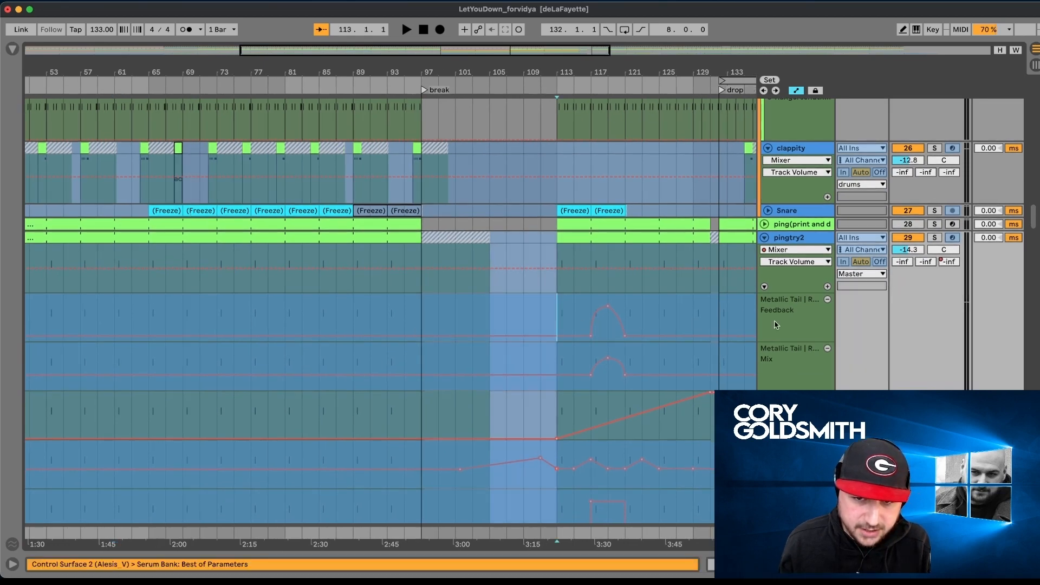
scroll(726, 260, "down", 10)
scroll(639, 430, "down", 5)
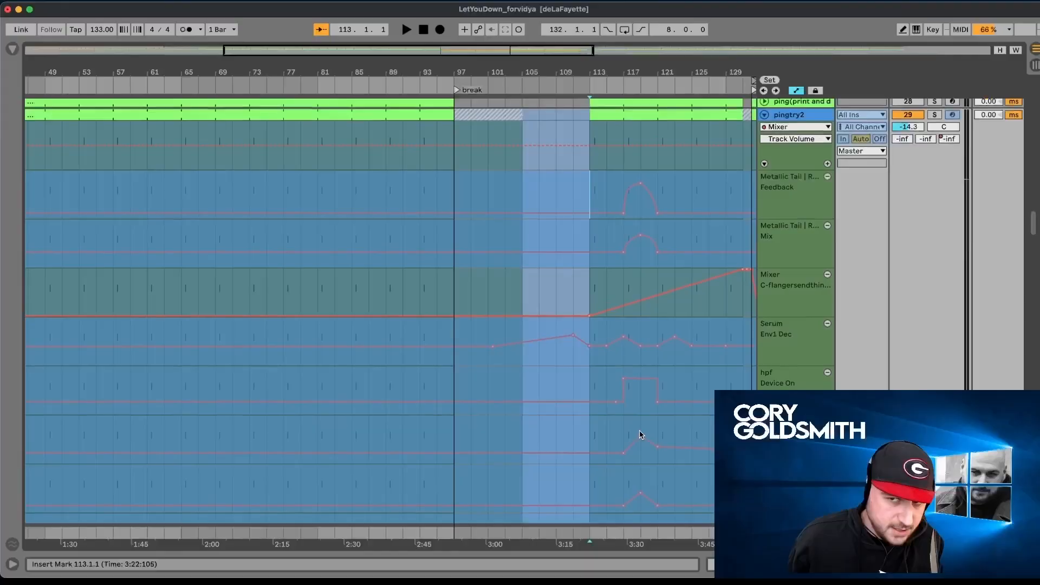
scroll(639, 434, "up", 3)
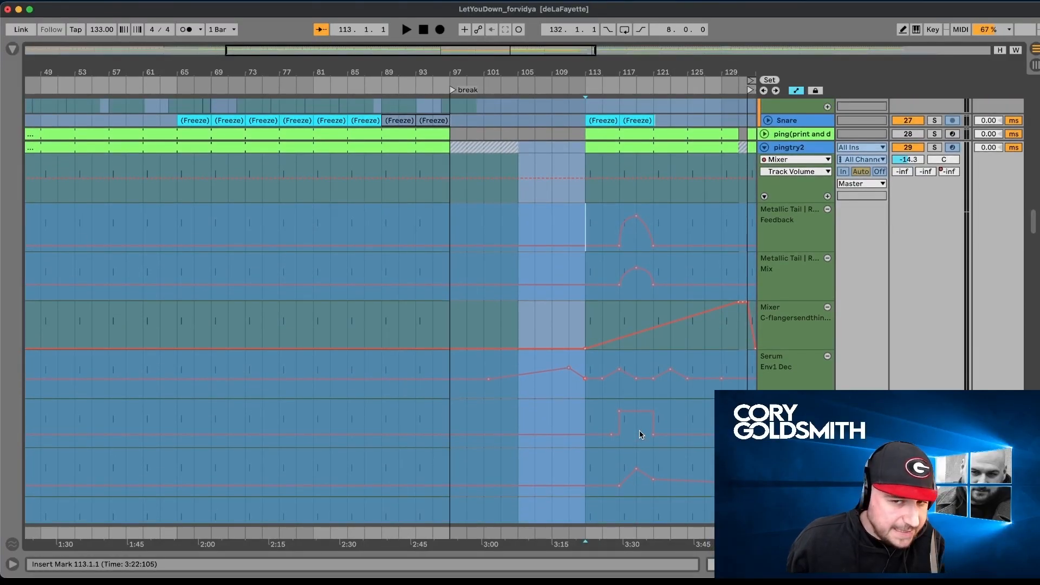
scroll(639, 434, "down", 3)
scroll(617, 318, "up", 3)
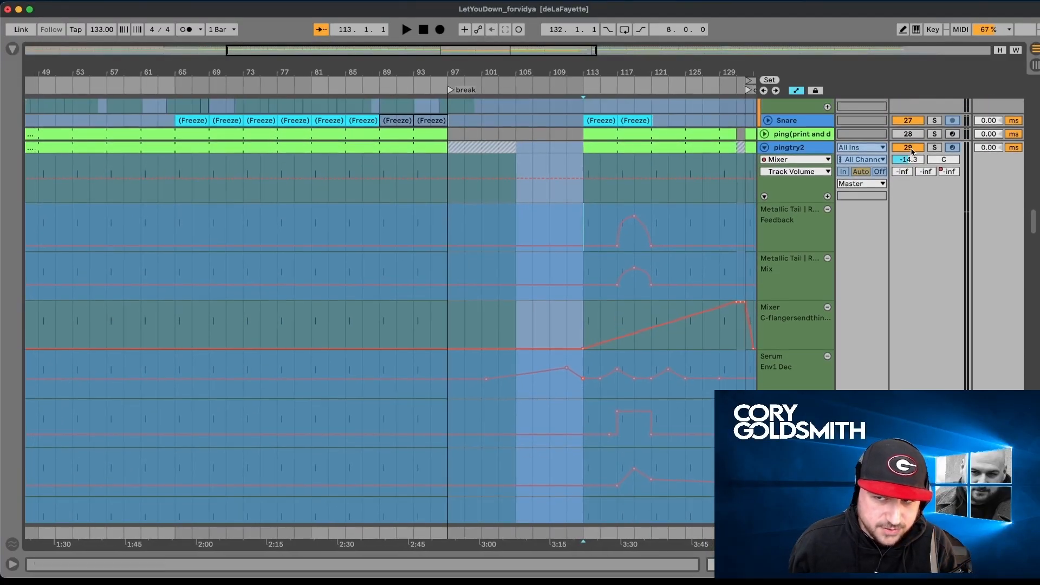
key("space")
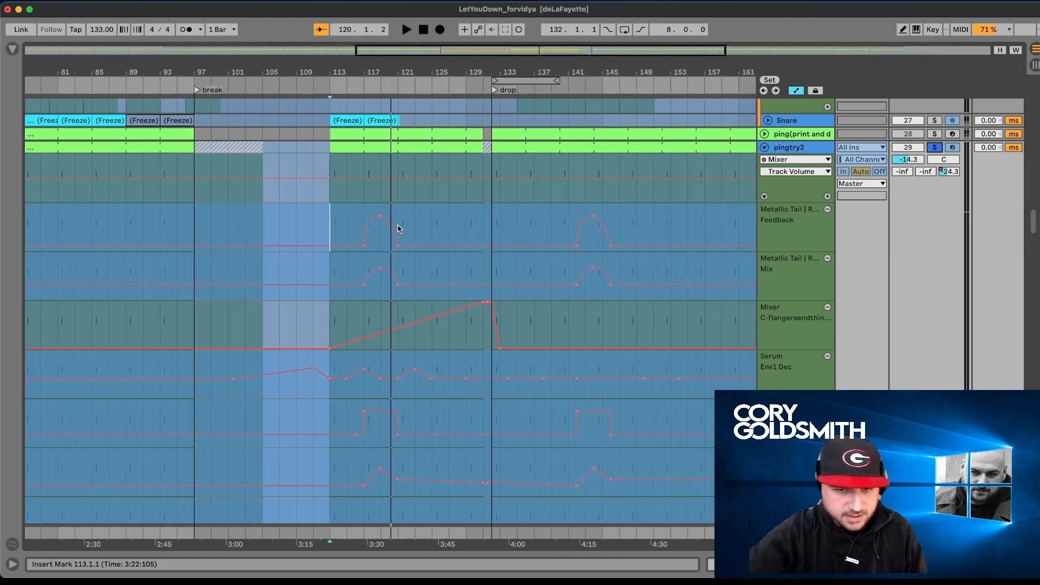
- Examine pingtry2's flanger send, Serum Env1 Dec and hpf automation, and return to the percussion tracks above it
scroll(398, 281, "down", 1)
scroll(390, 309, "down", 15)
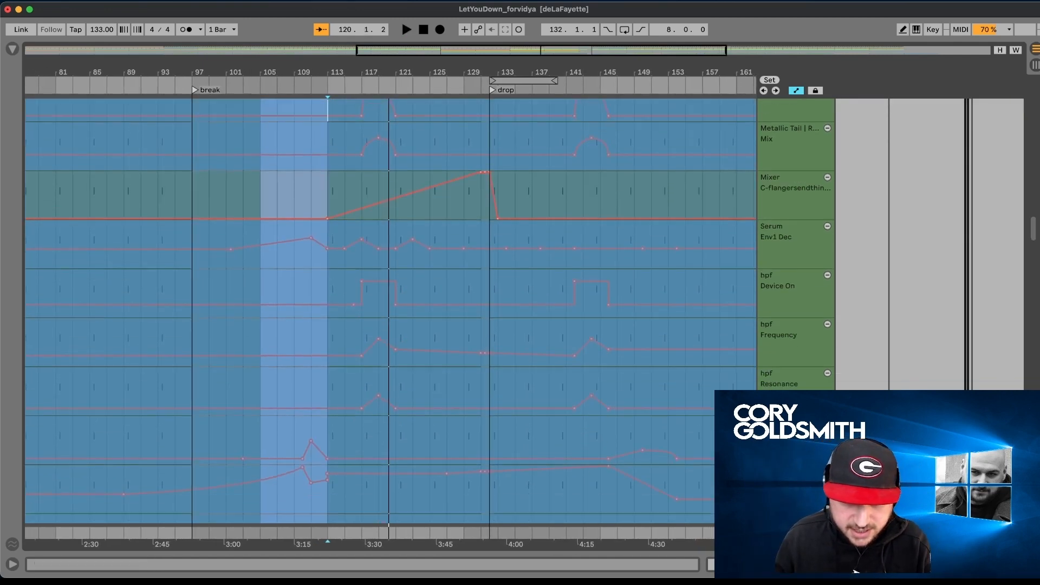
scroll(391, 309, "up", 15)
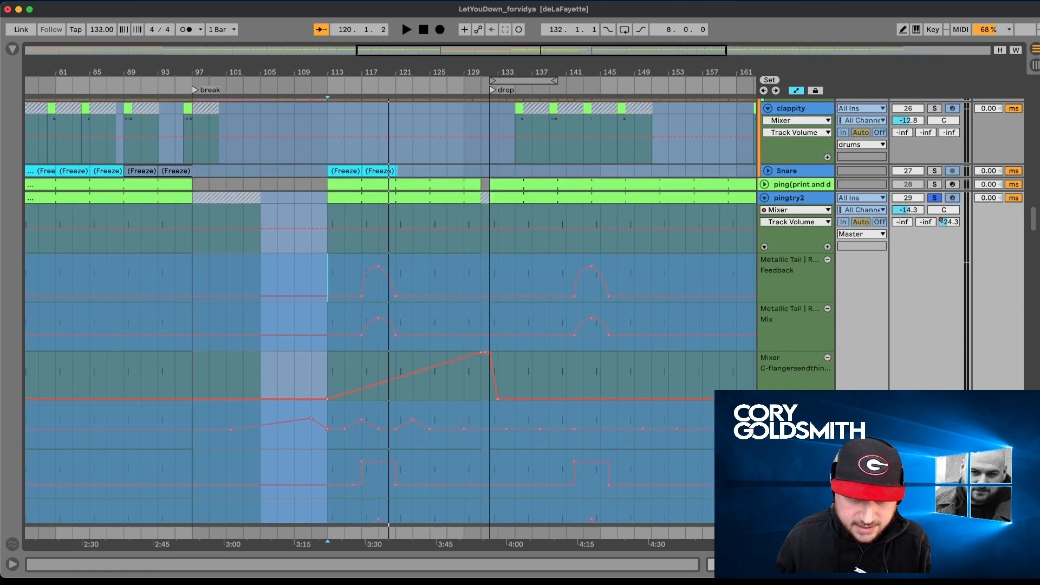
scroll(390, 308, "up", 1)
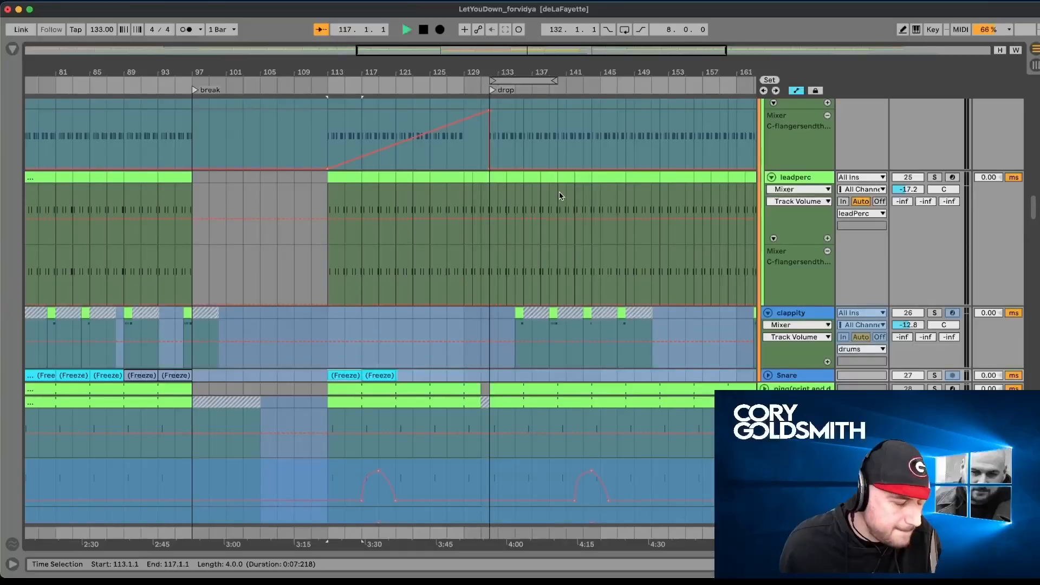
- Play the full mix from the section at bar 113 while examining the leadperc, clappity and bass tracks
scroll(558, 195, "left", 3)
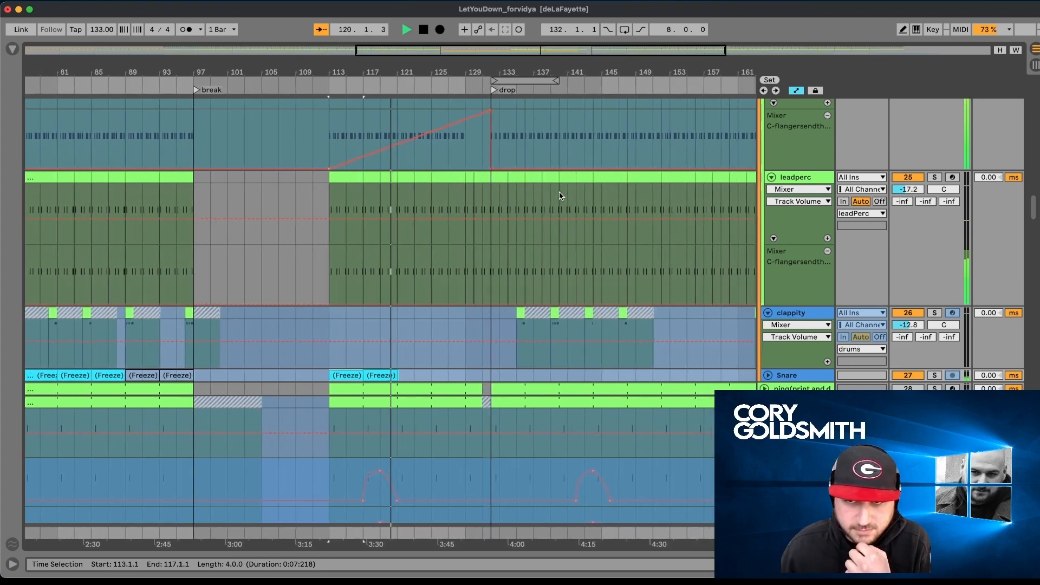
scroll(560, 196, "up", 15)
scroll(560, 190, "down", 3)
scroll(560, 191, "up", 2)
scroll(560, 191, "right", 1)
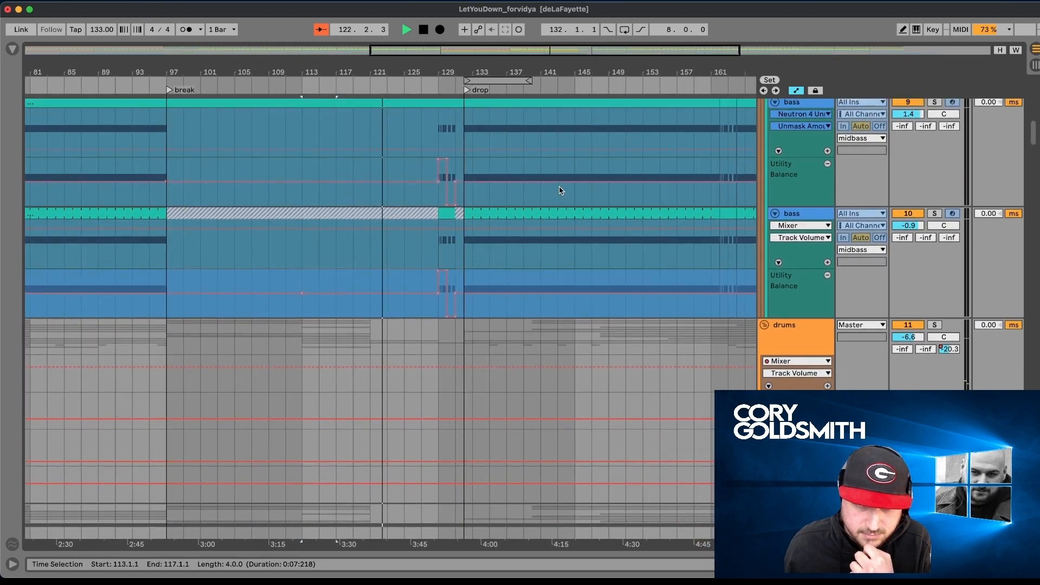
- Examine the midbass, kickaudio, rumble and leadperc tracks while the drop plays
scroll(561, 190, "up", 2)
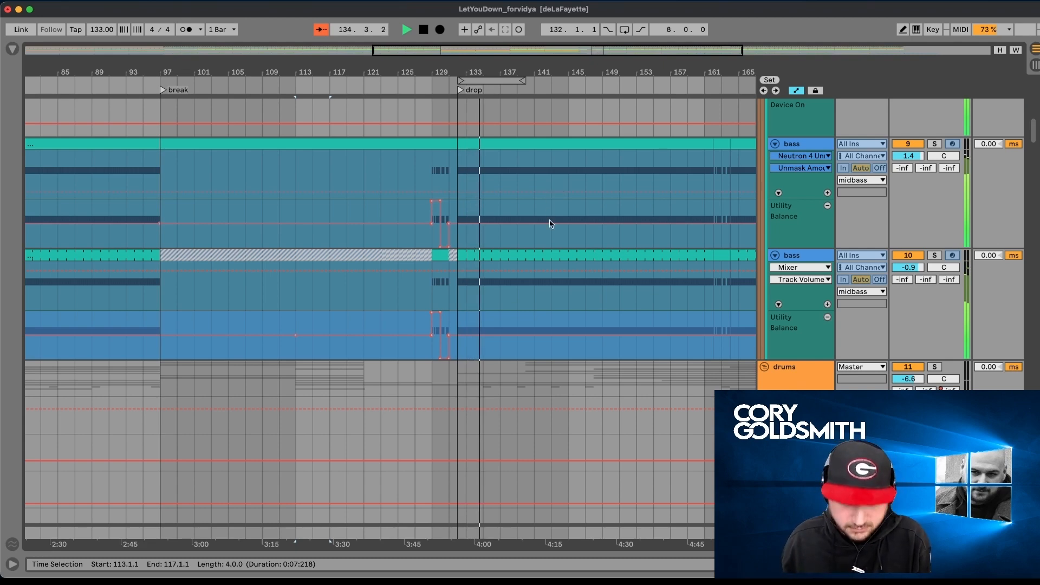
scroll(550, 223, "up", 10)
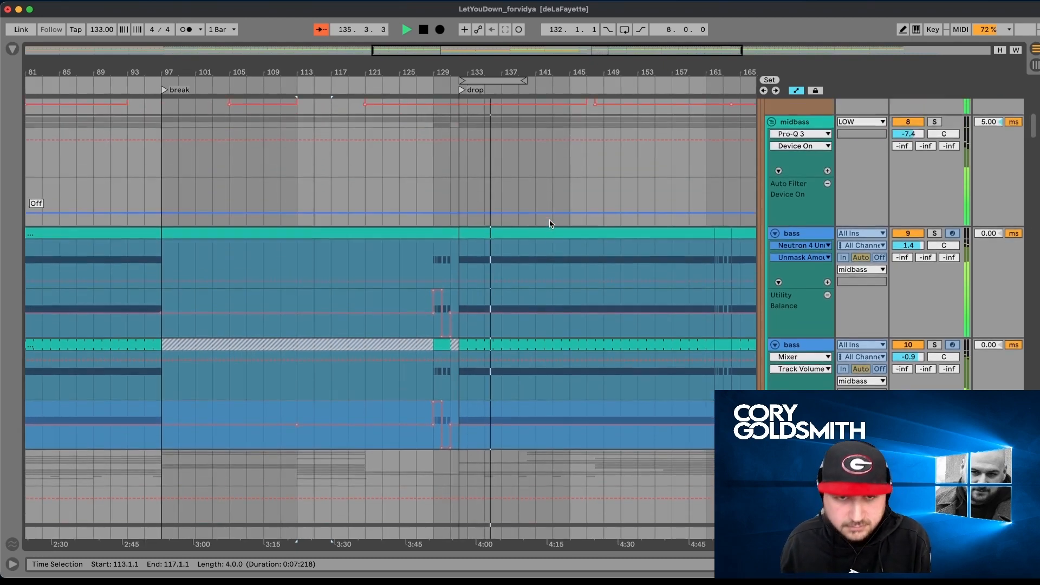
scroll(550, 223, "up", 5)
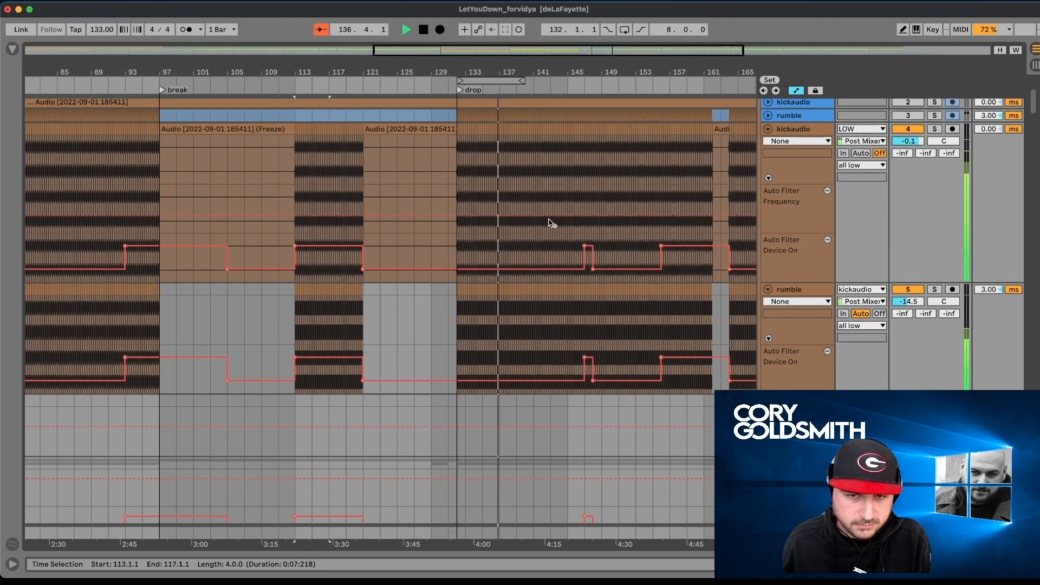
scroll(550, 223, "down", 15)
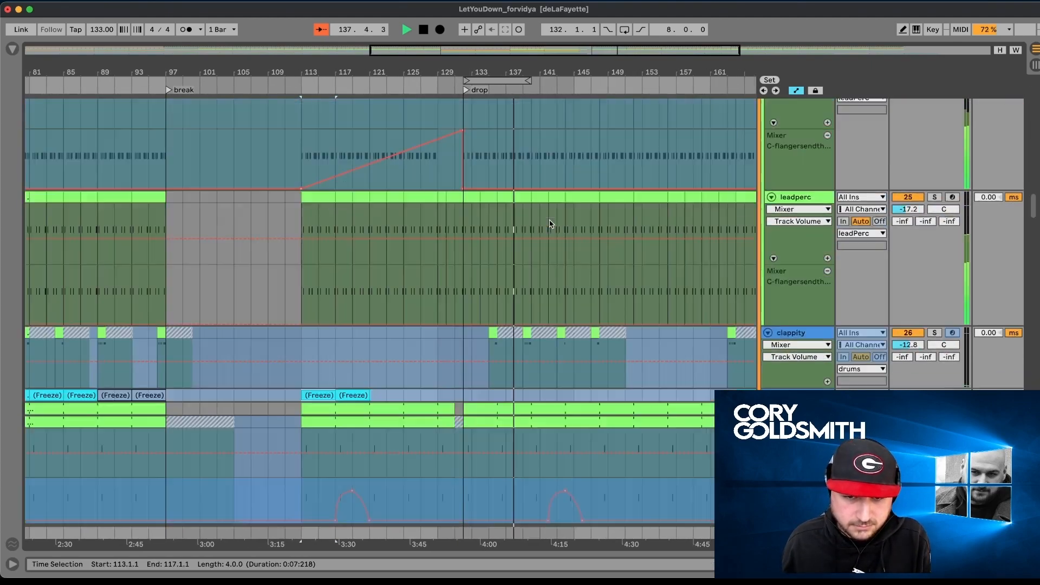
- Examine the arp, chopBounced, EFFECT, big siren, crash, impact and snarebuild tracks around the drop, and stop playback
scroll(550, 223, "down", 10)
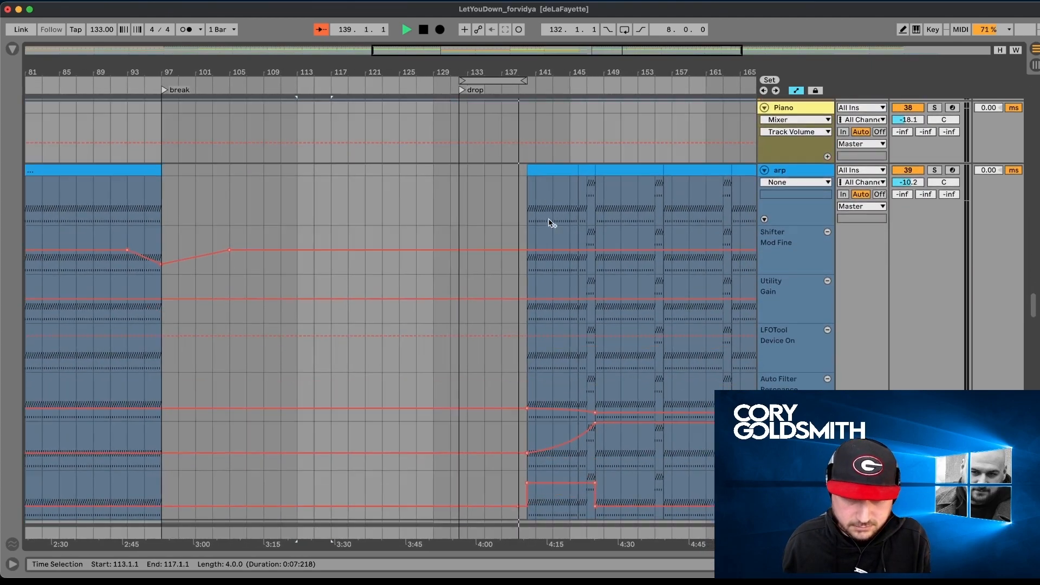
scroll(550, 223, "down", 12)
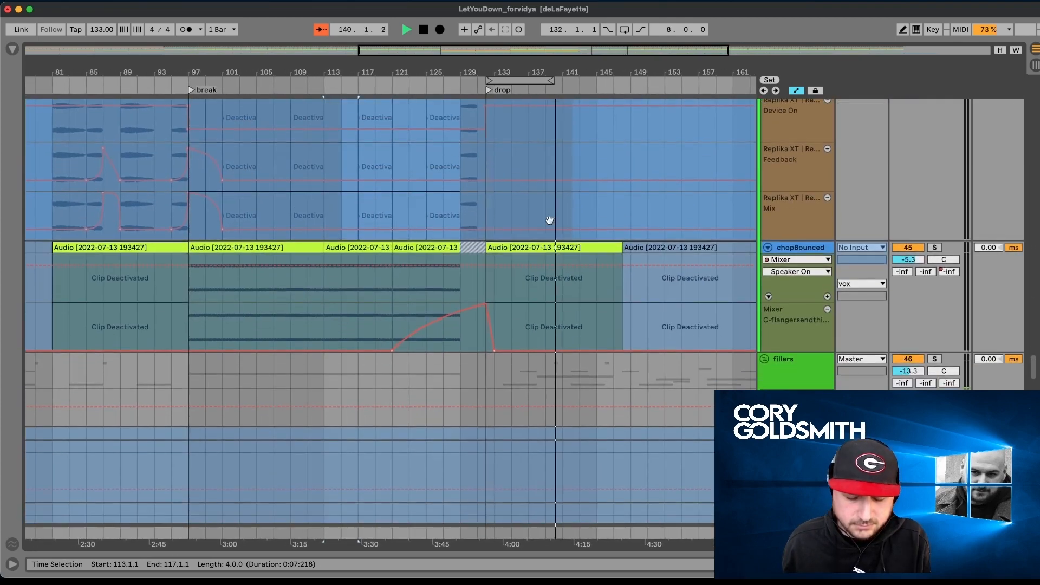
scroll(550, 223, "down", 10)
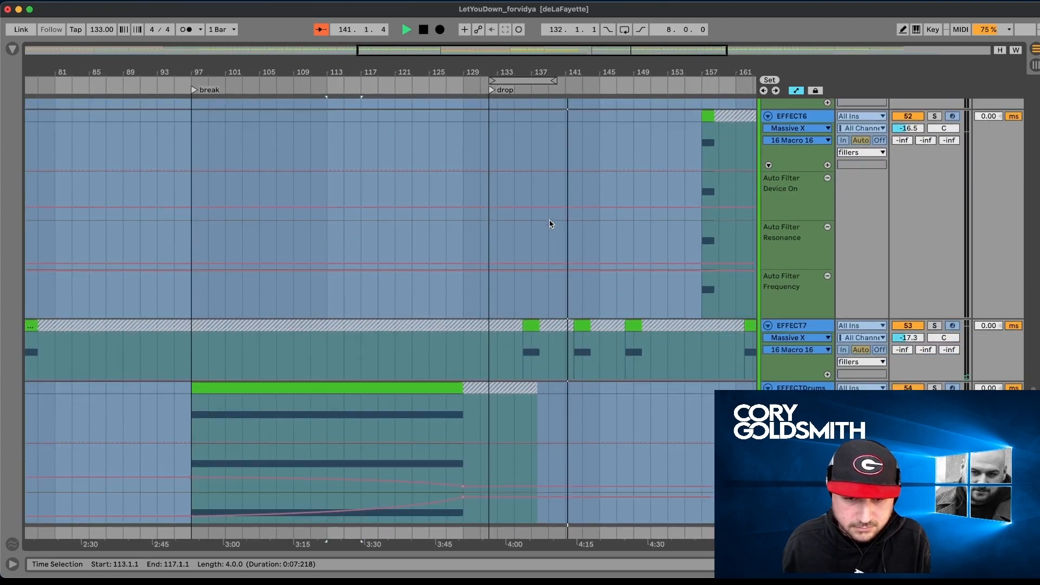
scroll(550, 223, "down", 10)
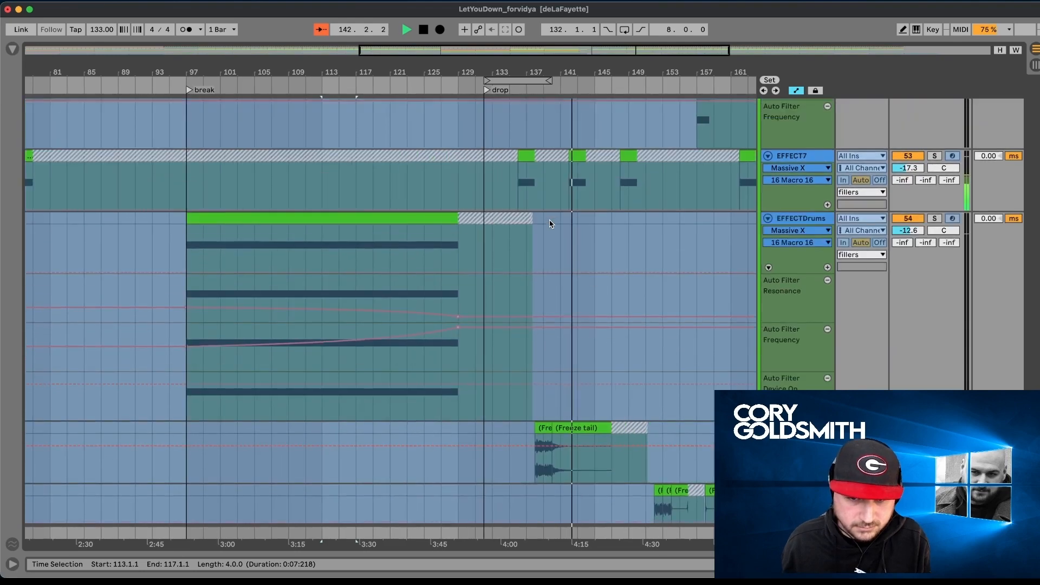
scroll(575, 294, "down", 8)
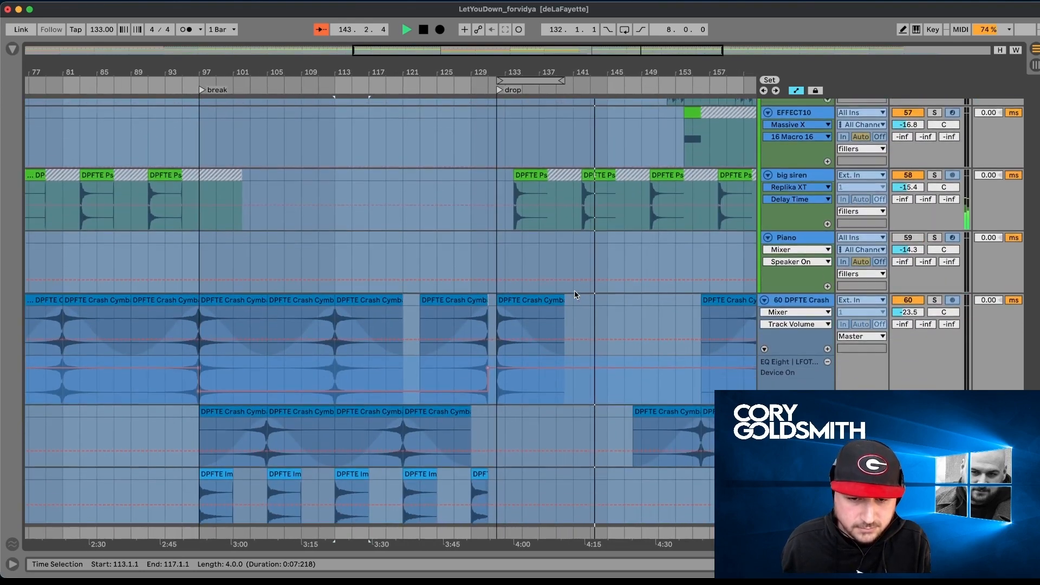
scroll(553, 295, "down", 8)
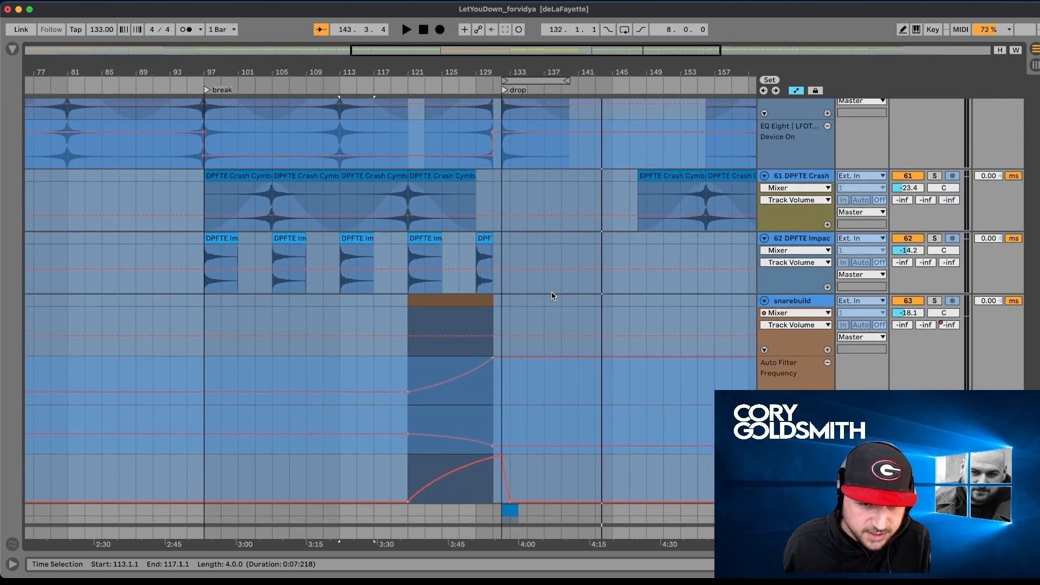
- Select the whitenoisehit clip at the drop and audition it with its track soloed
left_click(519, 249)
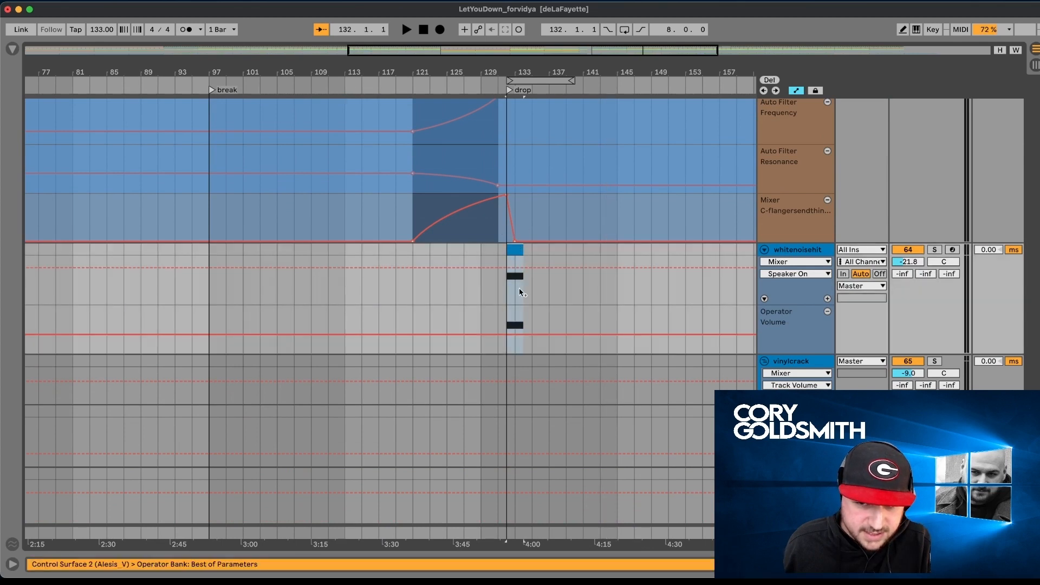
scroll(522, 315, "down", 3)
scroll(544, 358, "left", 3)
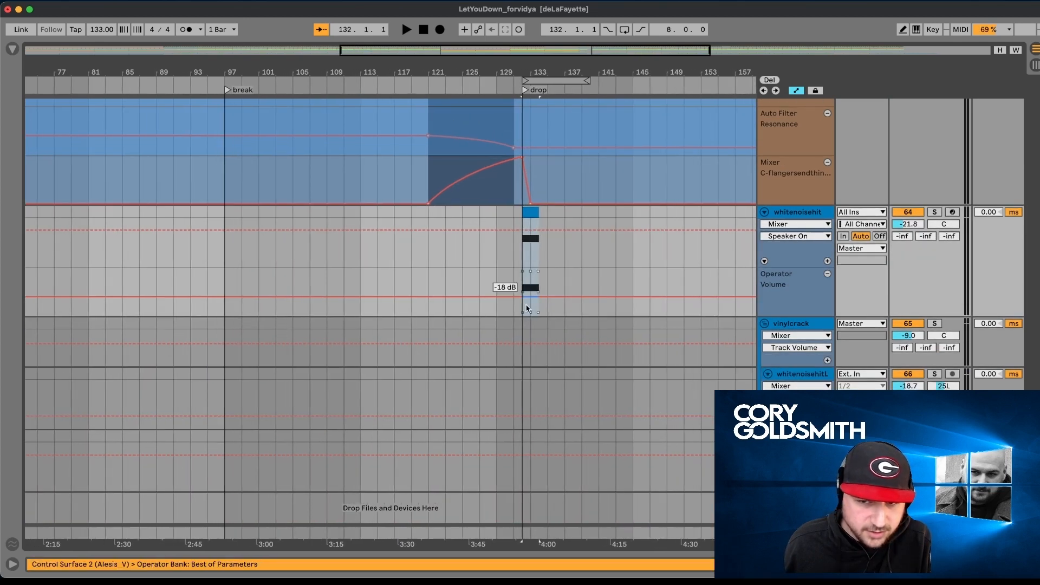
left_click(929, 211)
key("space")
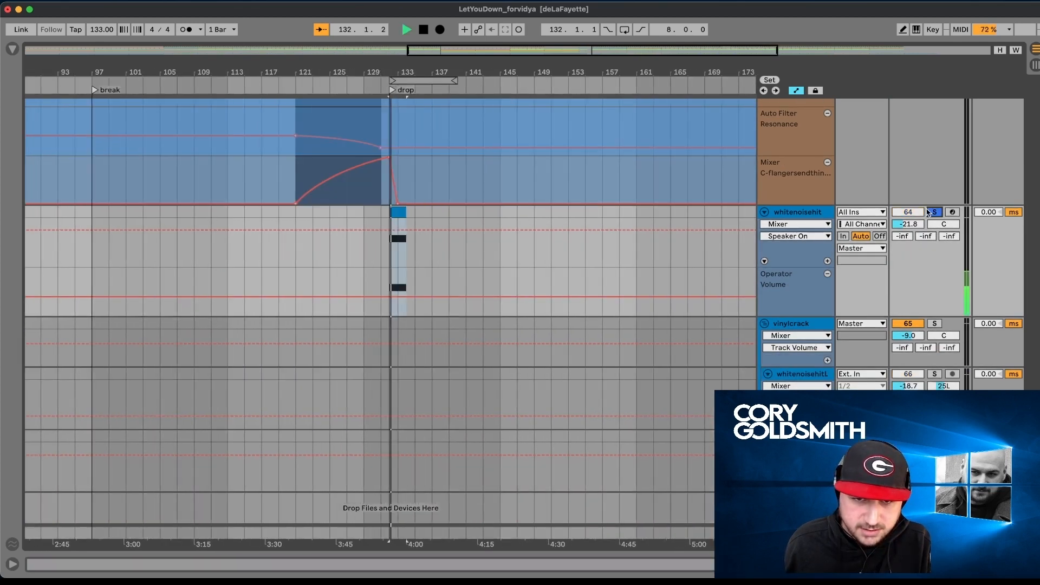
- Show the whitenoisehit track's device chain and inspect its Operator envelope settings
double_click(780, 215)
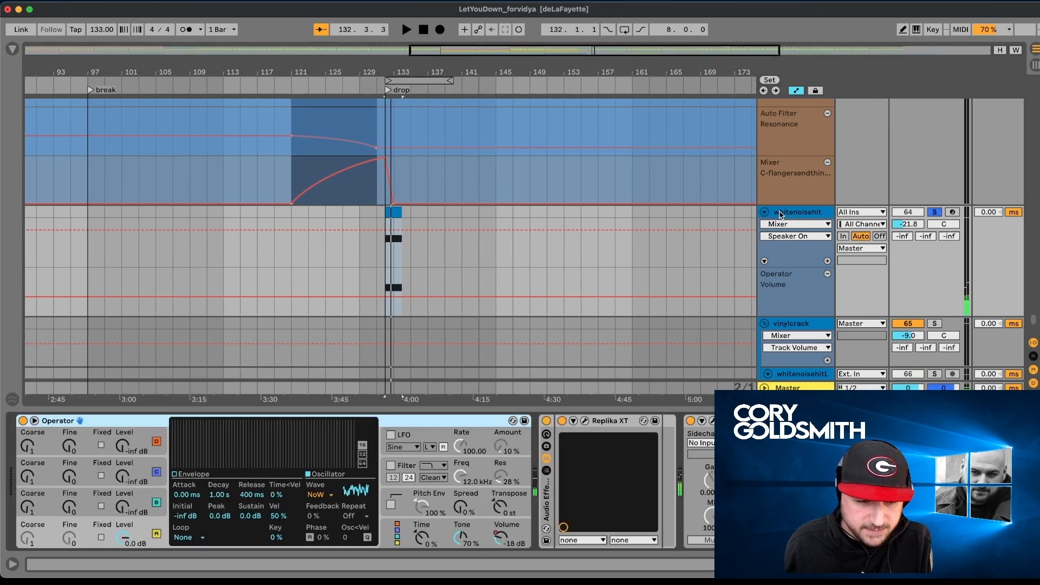
key("ctrl+super+space")
left_click(230, 457)
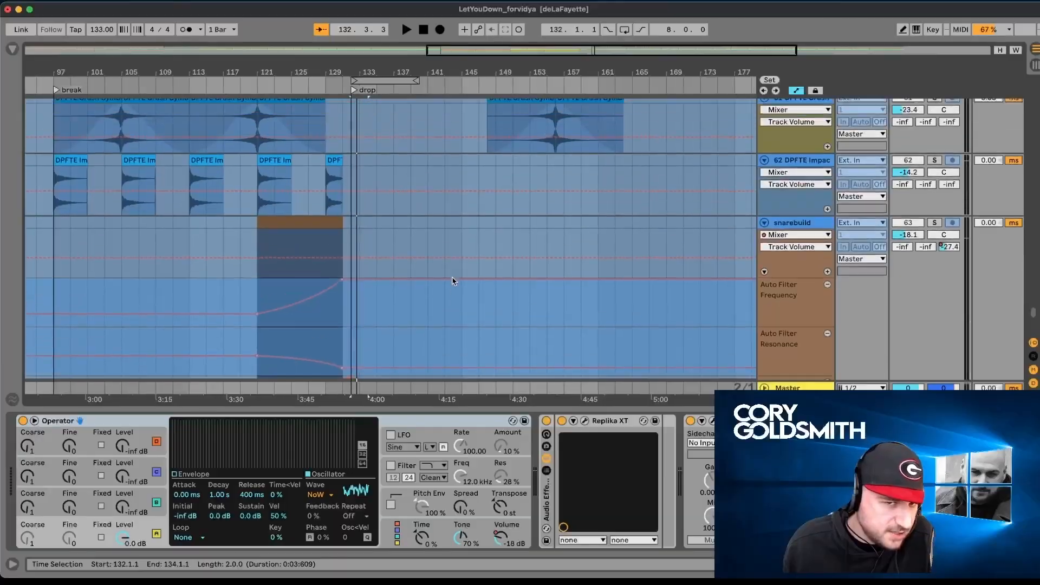
- Select the EFFECT10 clip at bar 154, show its devices, and audition it with its track soloed
scroll(453, 281, "up", 10)
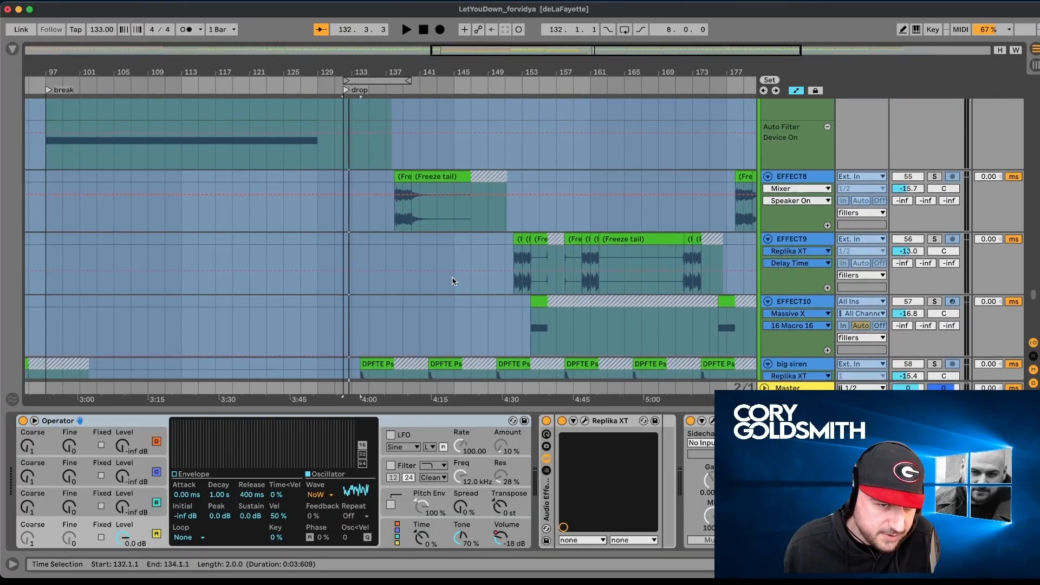
scroll(452, 282, "right", 3)
scroll(487, 282, "down", 1)
left_click(799, 296)
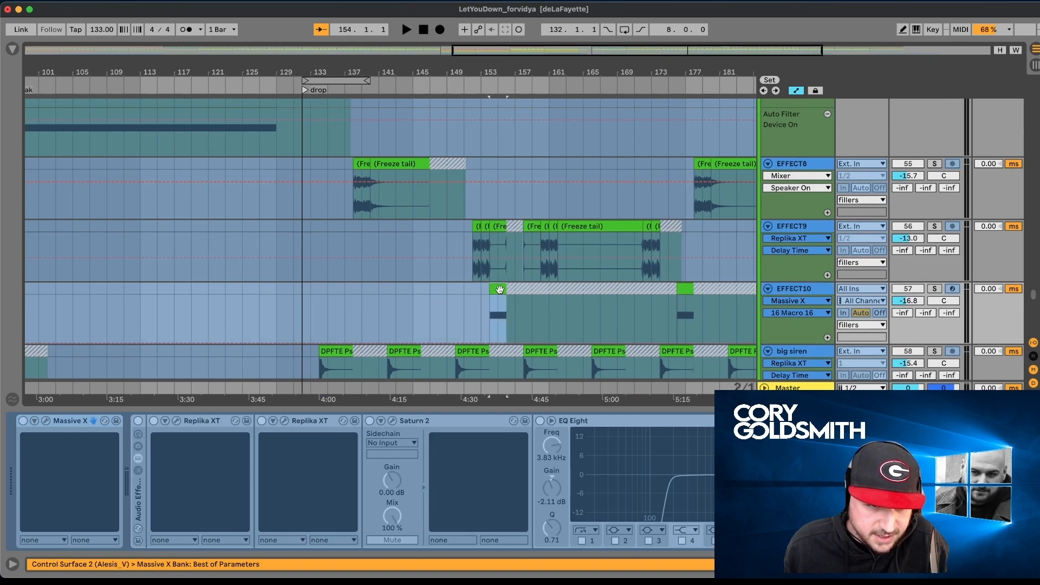
scroll(500, 289, "right", 8)
key("space")
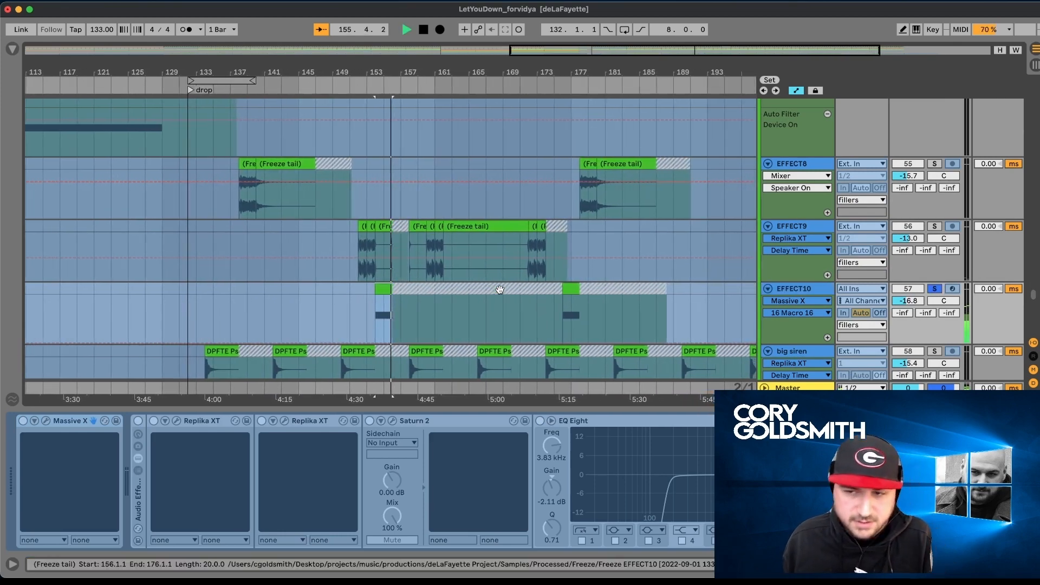
key("space")
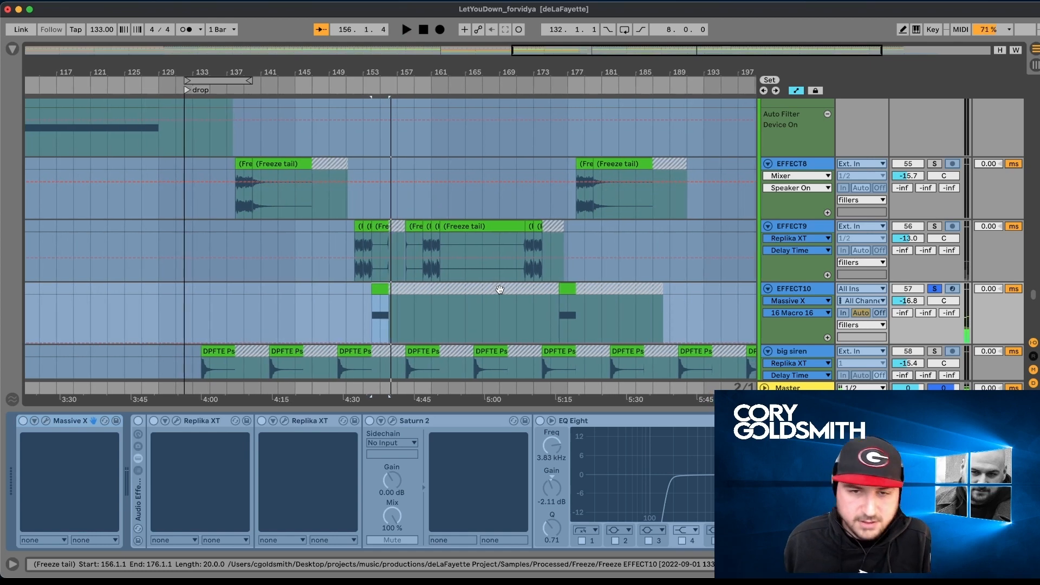
- Select the EFFECT9 track to show its Replika XT, Saturn 2 and EQ Eight device chain
scroll(811, 264, "up", 1)
left_click(813, 252)
left_click(813, 250)
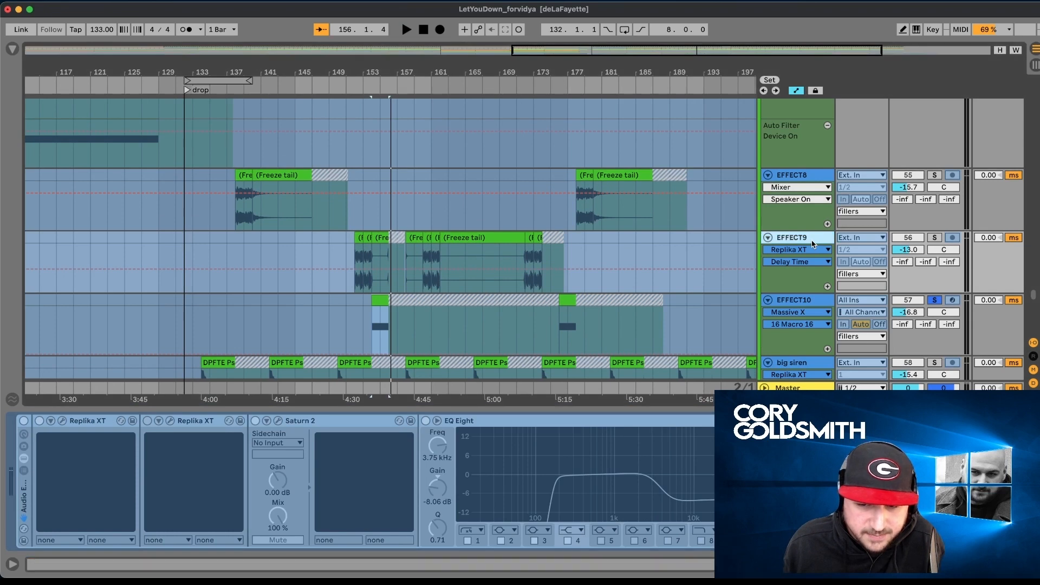
- Select the EFFECT7 clip at bar 142 and audition it with its track soloed
scroll(735, 314, "up", 4)
scroll(742, 312, "up", 8)
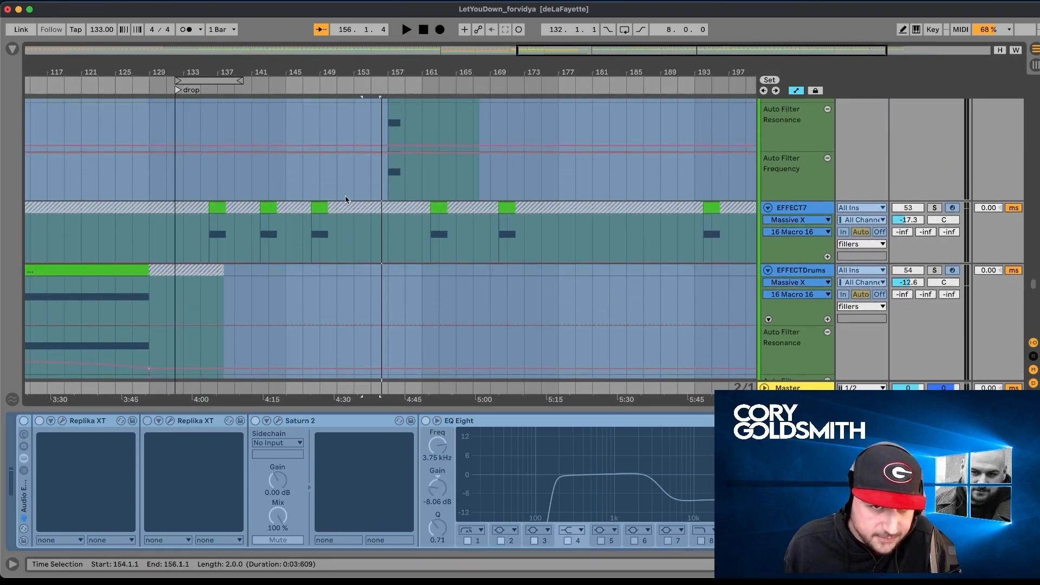
scroll(346, 196, "up", 1)
left_click(276, 243)
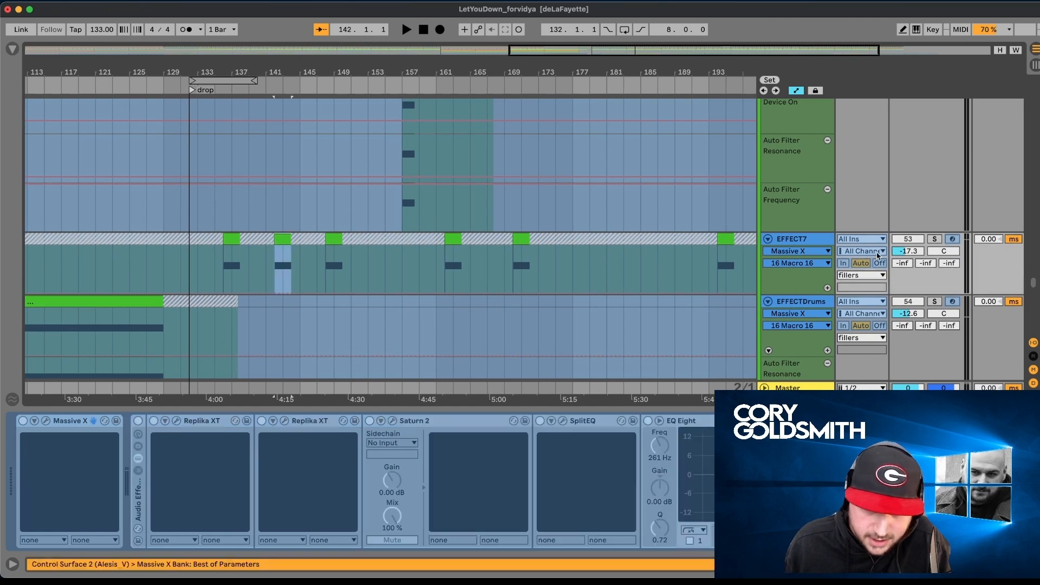
key("space")
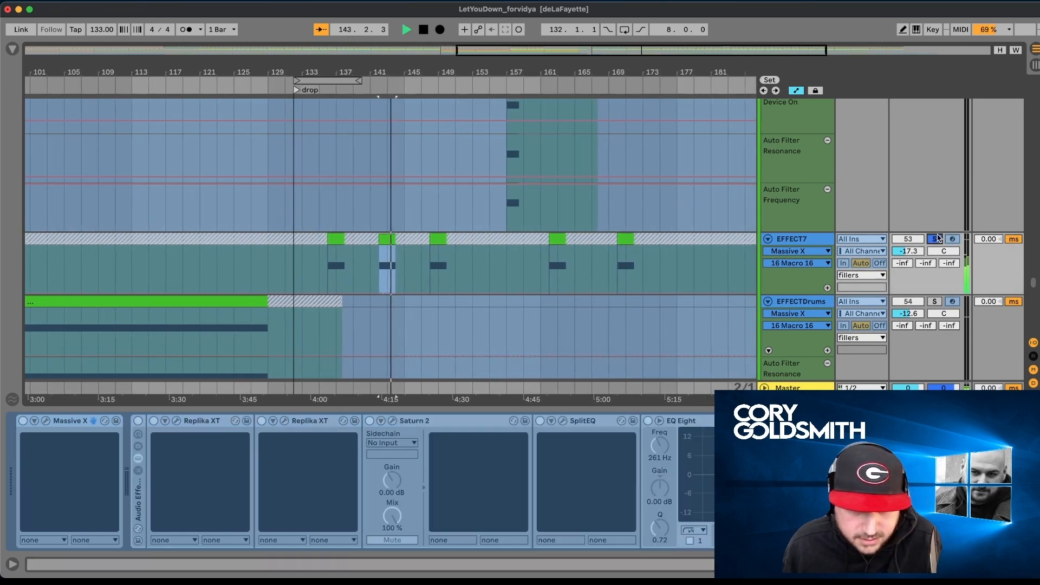
- Stop the EFFECT7 playback and audition the EFFECT6 clip at bar 157 with its track soloed
key("space")
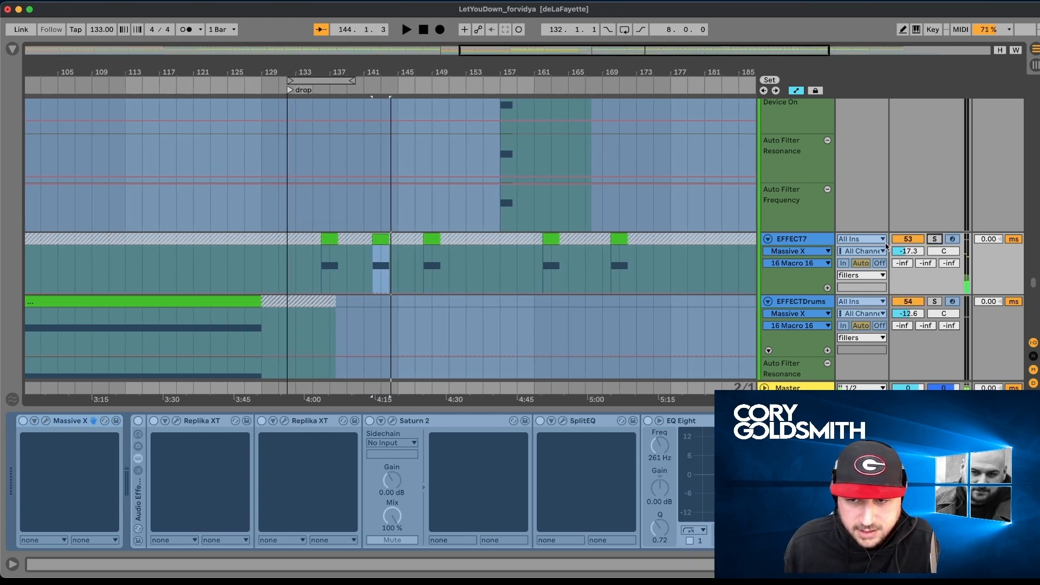
scroll(897, 245, "up", 4)
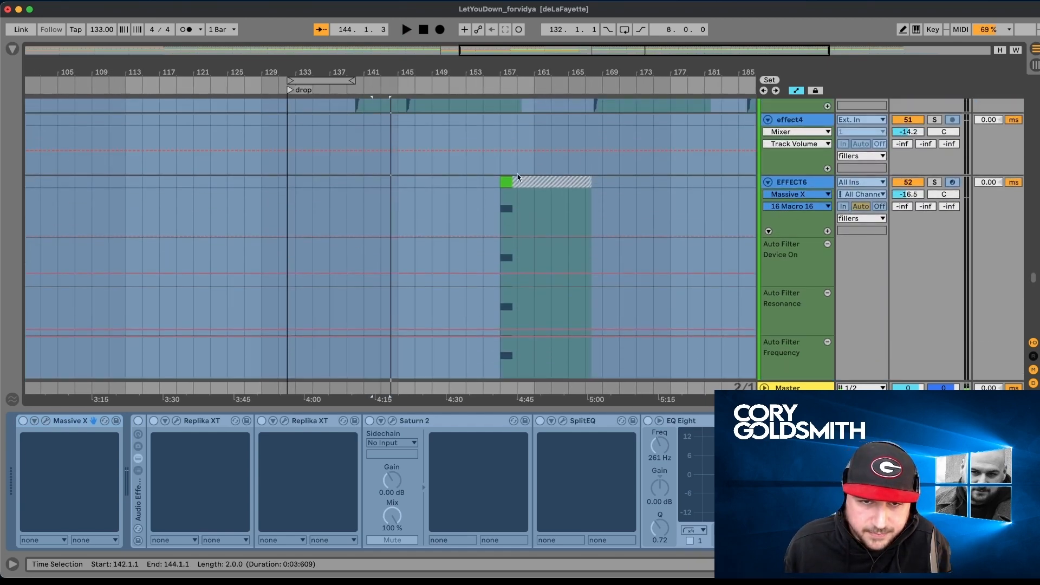
left_click(506, 178)
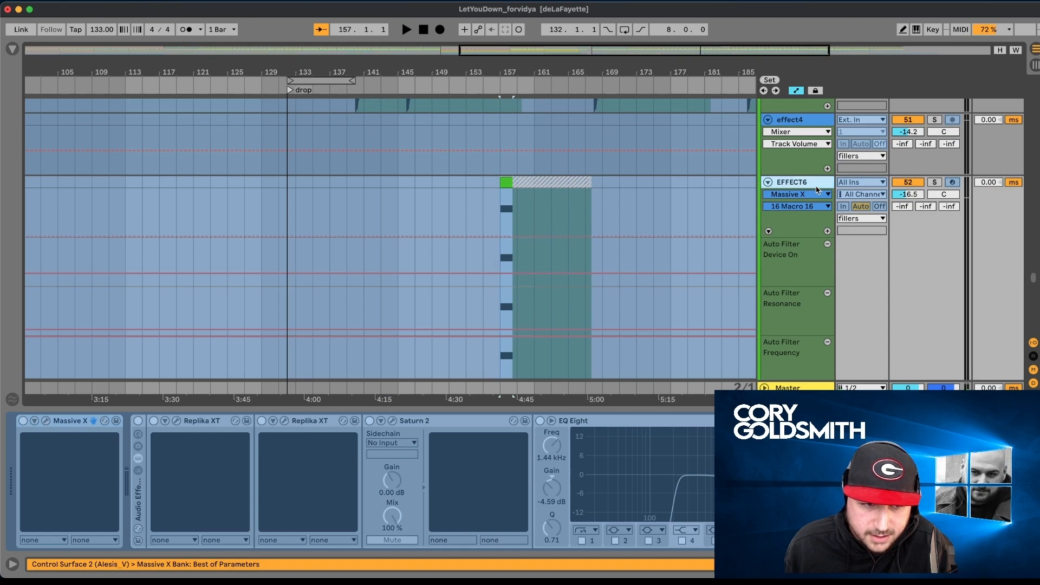
left_click(939, 186)
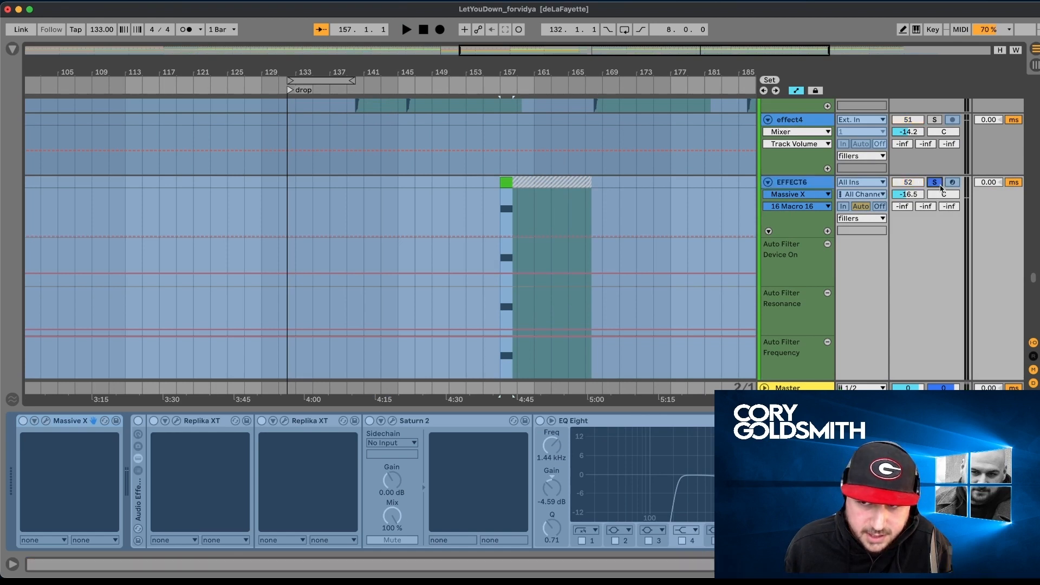
key("space")
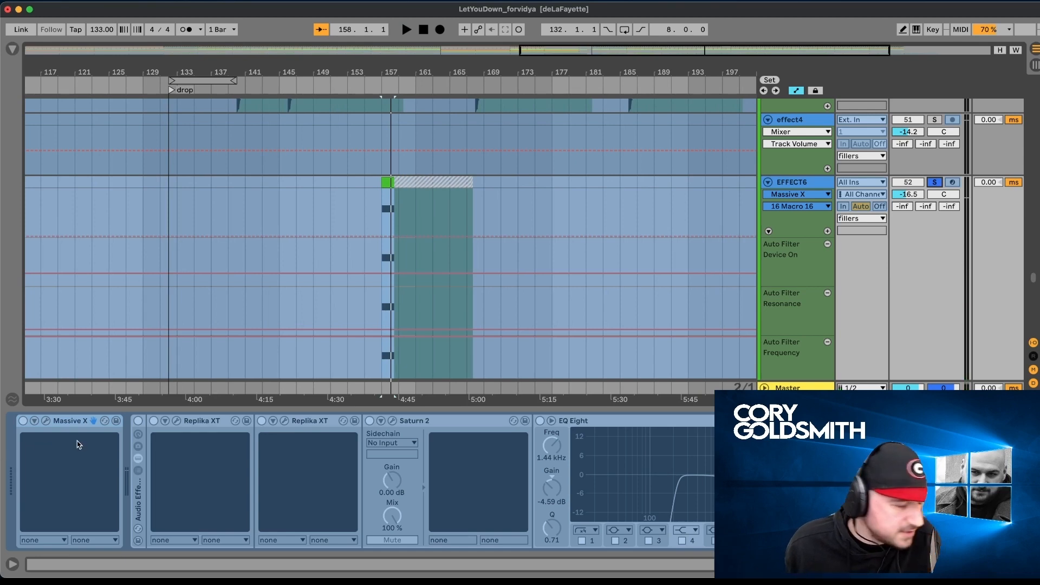
- Select the start of the effect4 clip at bar 140 and audition it with its track soloed
scroll(167, 448, "right", 1)
scroll(396, 318, "up", 5)
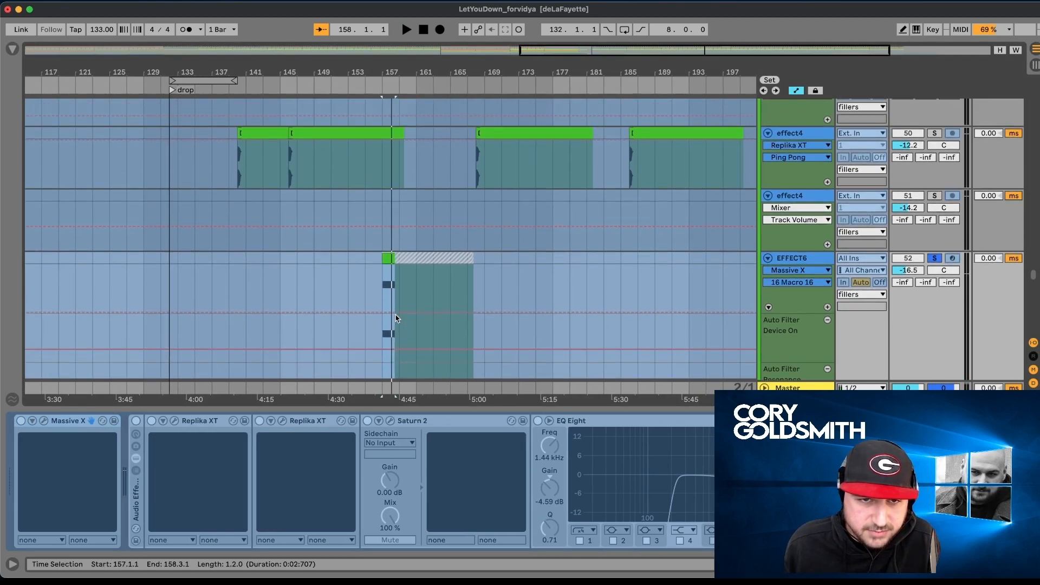
scroll(396, 319, "left", 1)
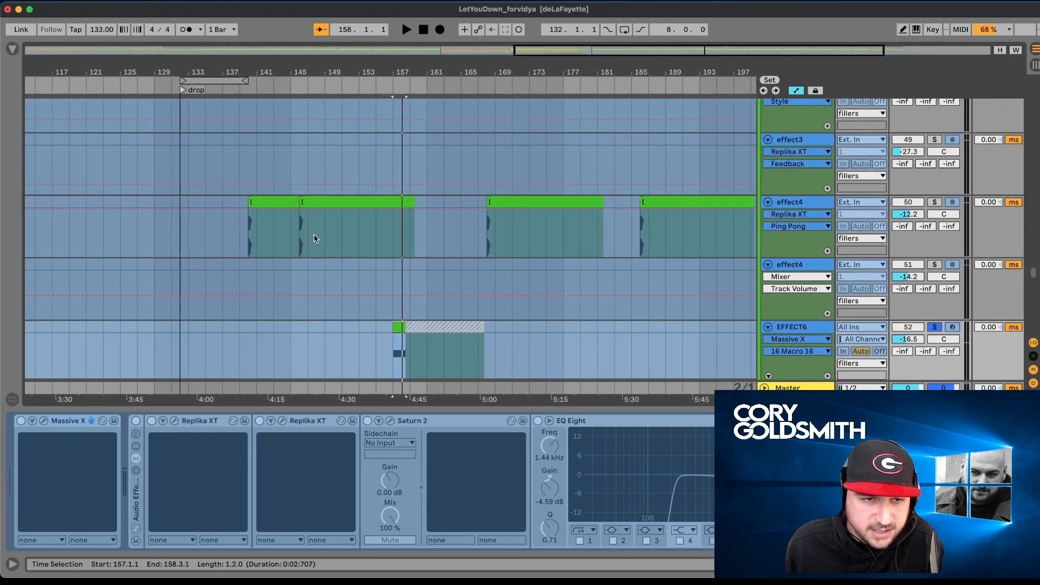
left_click(313, 205)
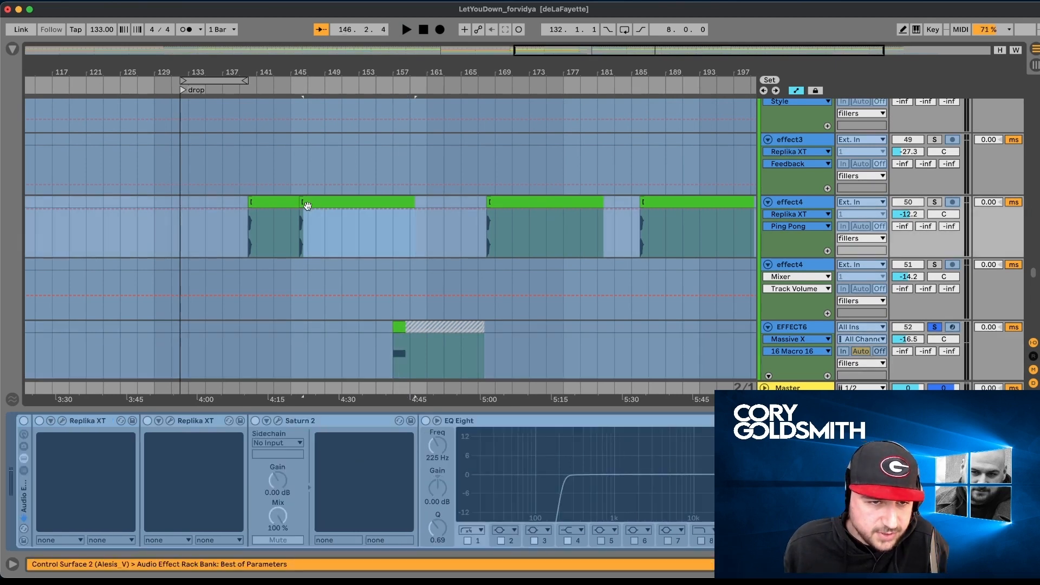
left_click(301, 203)
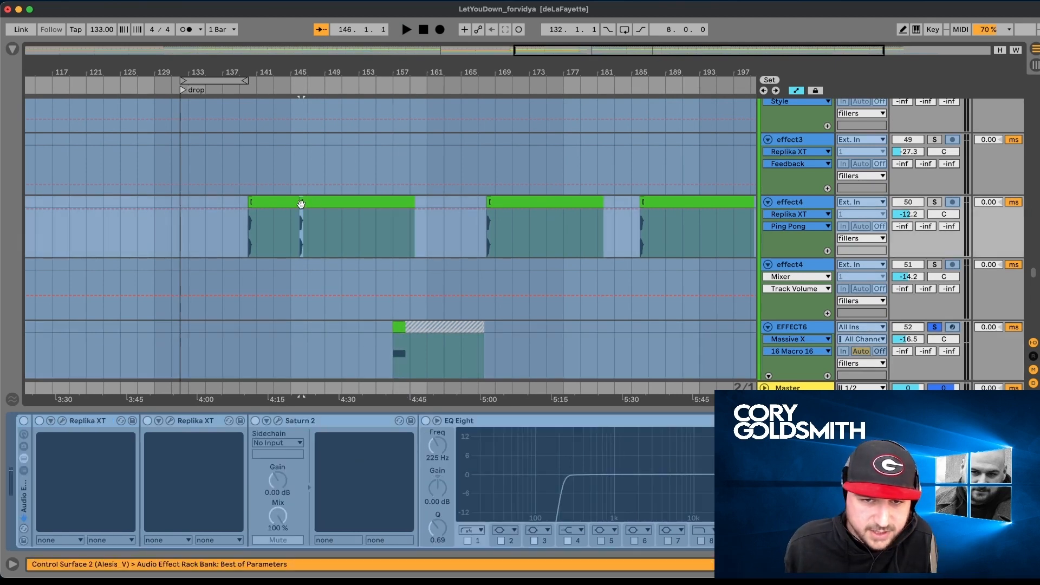
left_click(291, 204)
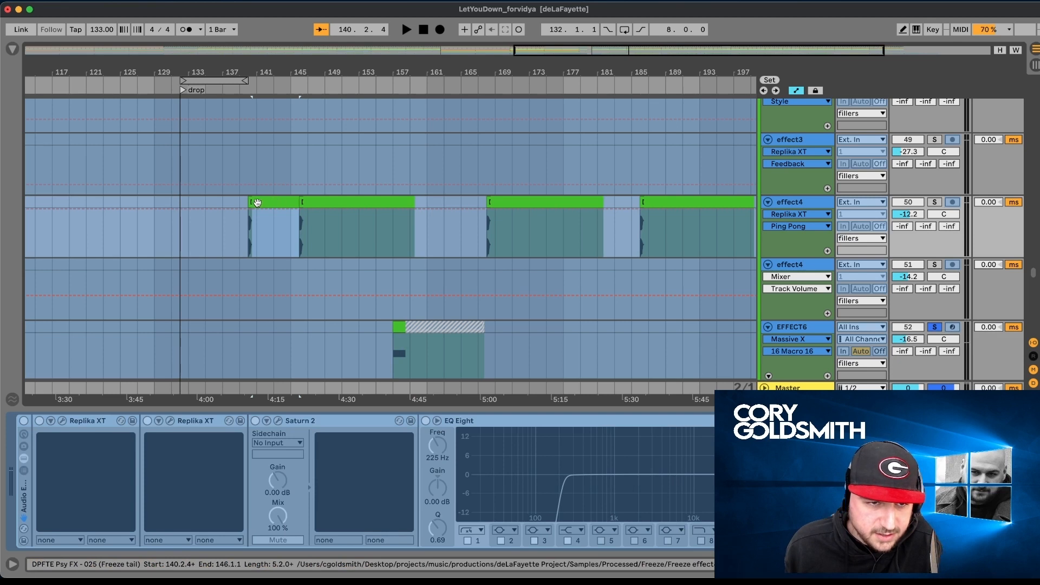
key("space")
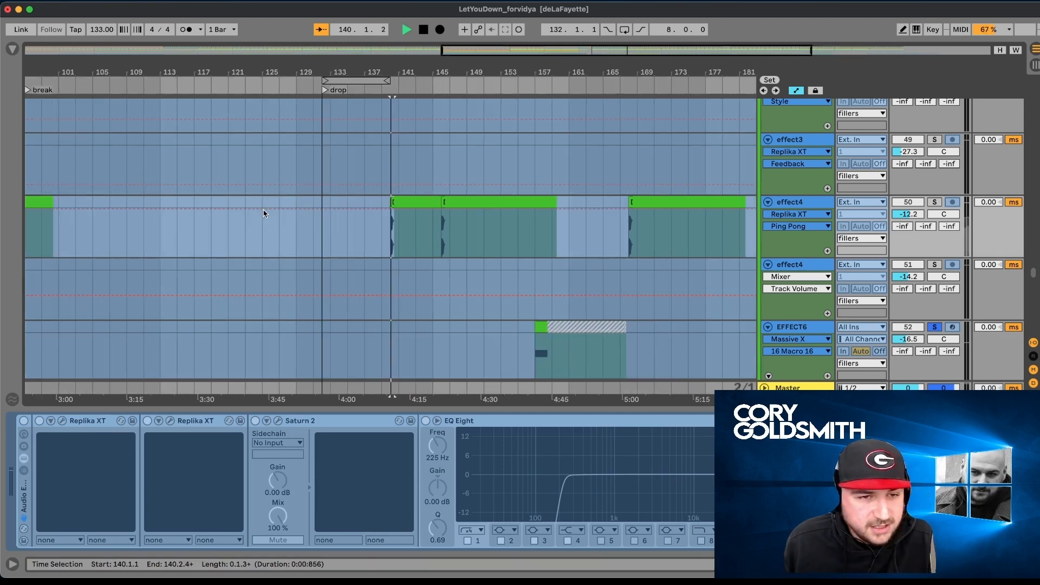
key("space")
left_click(935, 202)
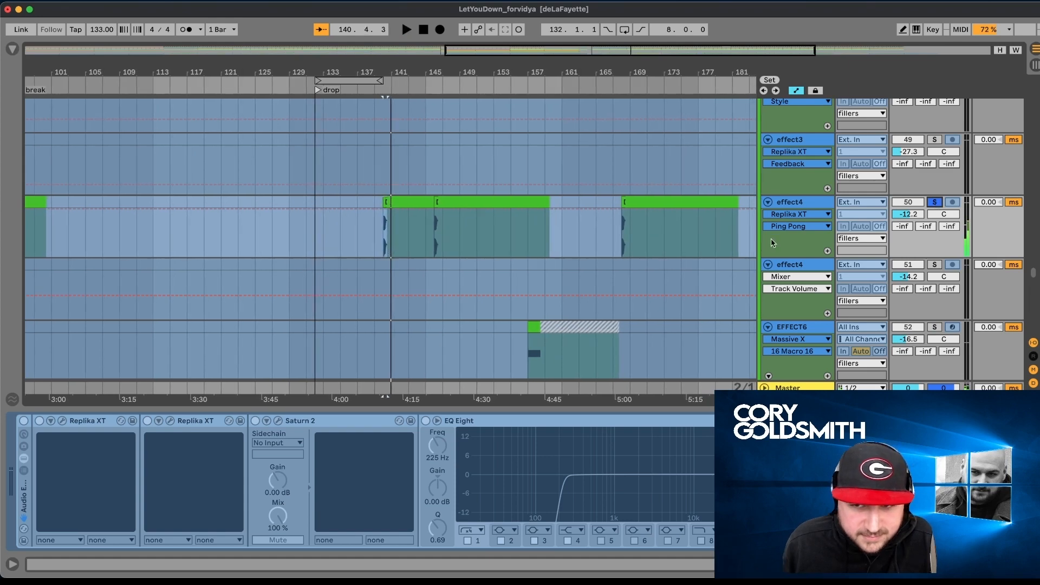
- Select the chopBounced audio clip at bar 121 and audition it with its track soloed
scroll(776, 236, "up", 15)
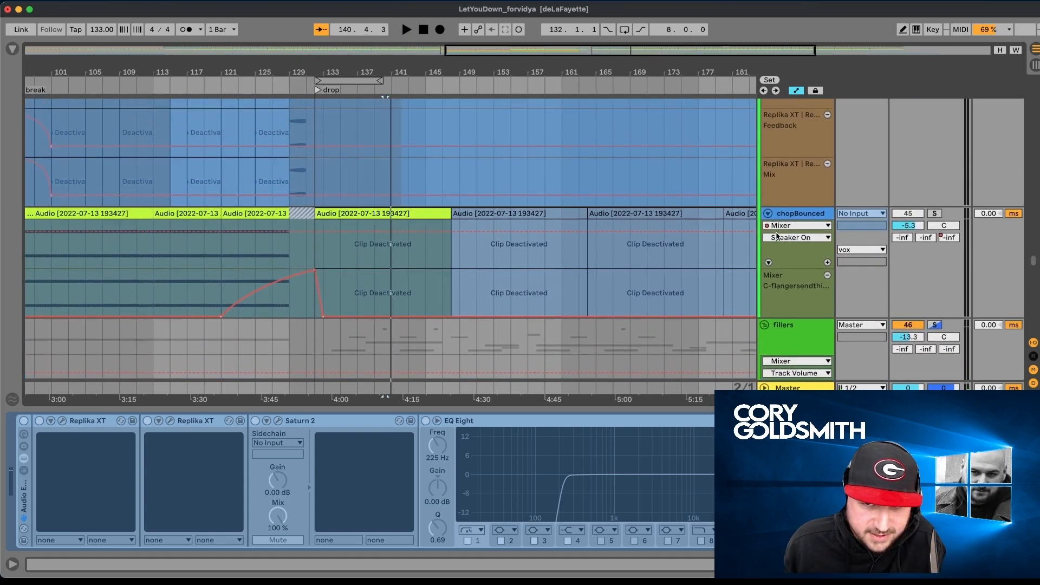
scroll(588, 299, "right", 10)
scroll(588, 300, "down", 5)
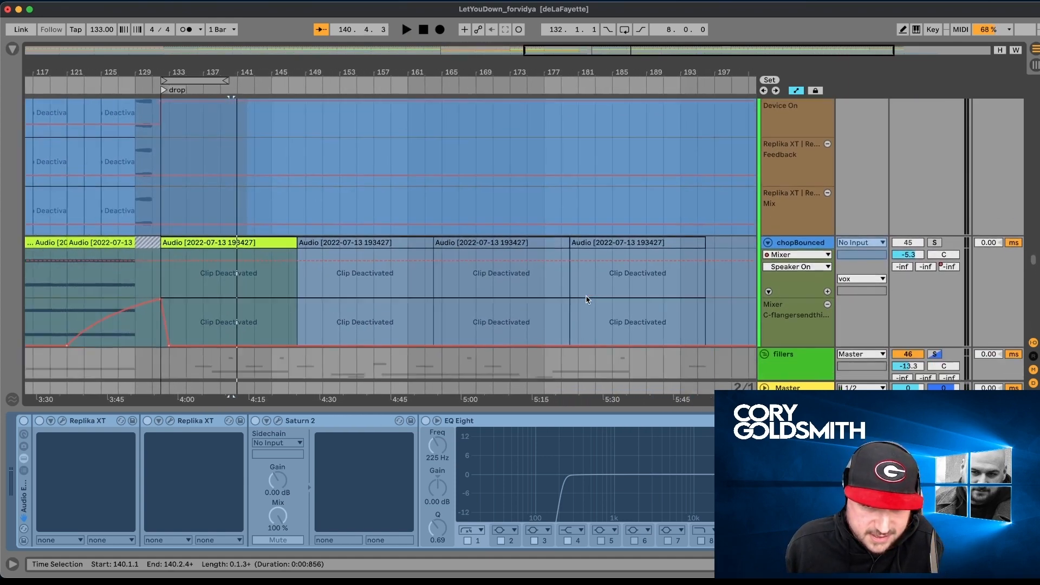
scroll(588, 300, "left", 15)
scroll(588, 300, "down", 1)
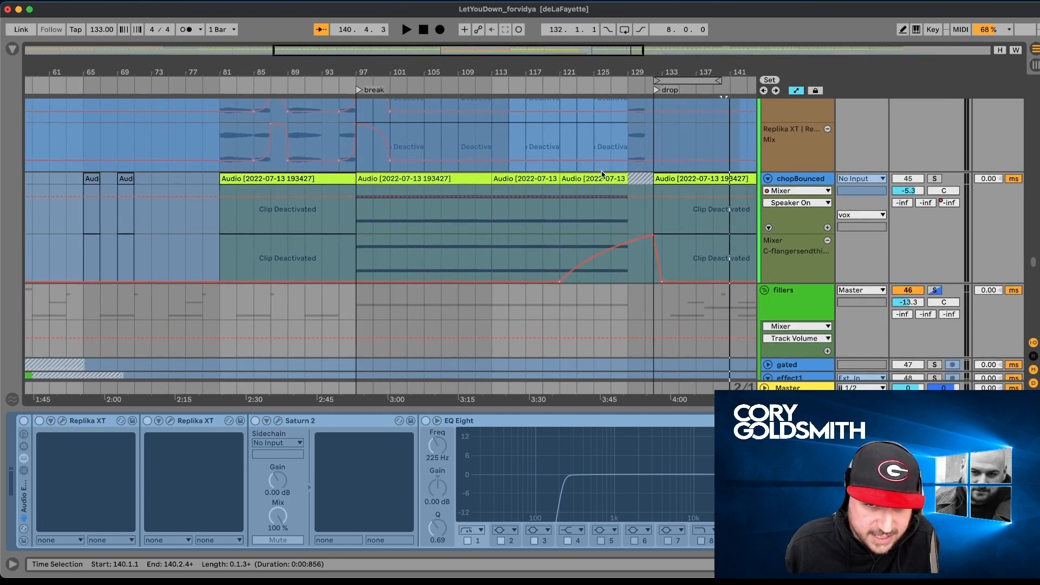
left_click(594, 177)
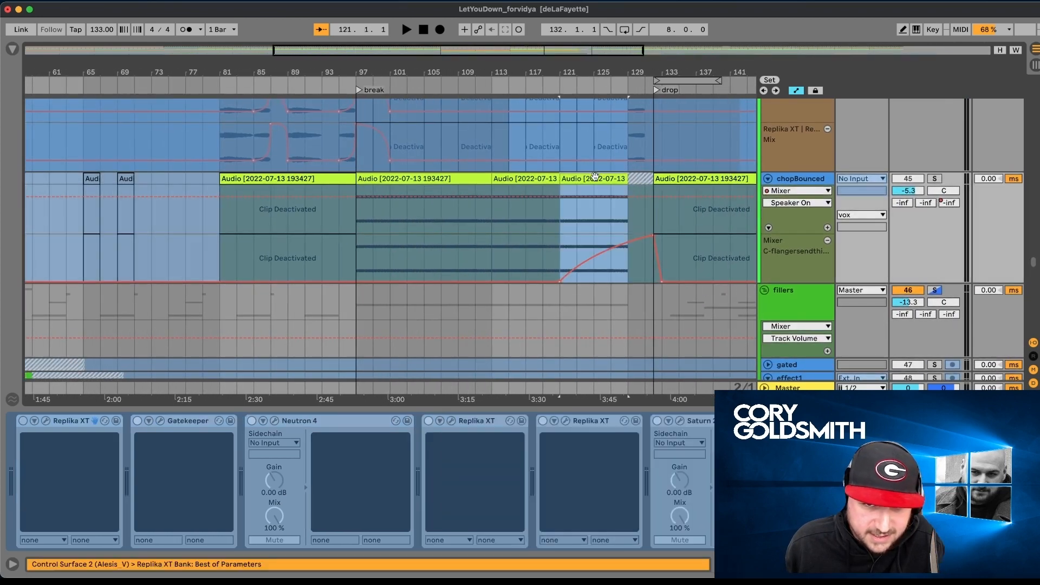
left_click(935, 179)
key("space")
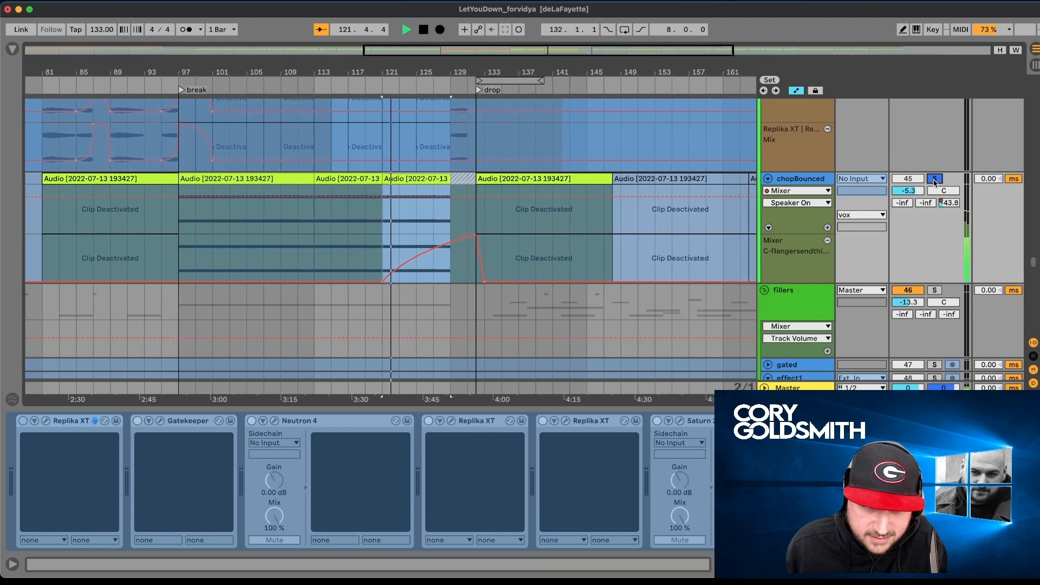
key("space")
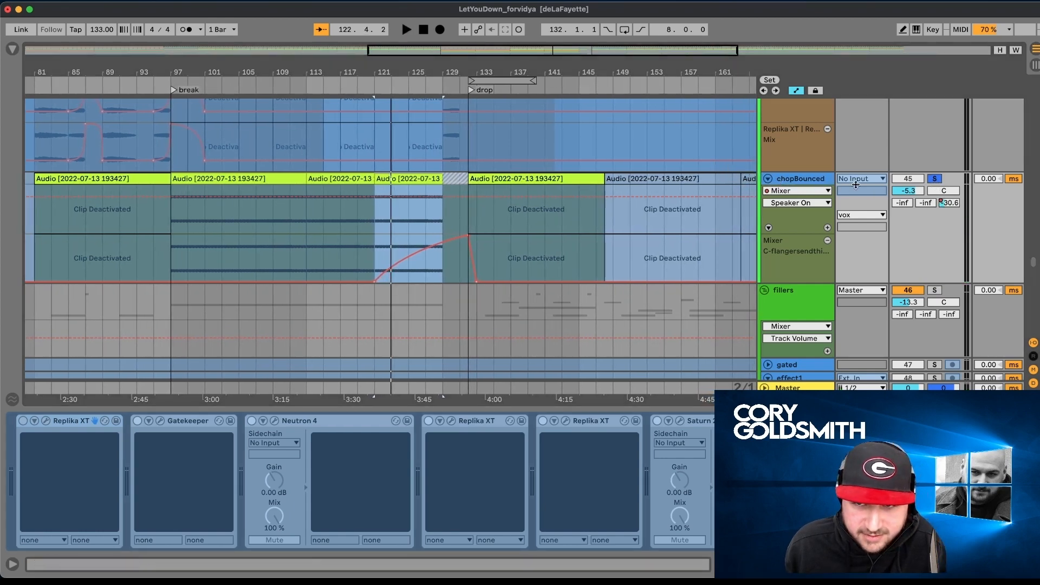
- Select the vocalgate clip at bar 129, show its devices, and audition it with its track soloed
scroll(682, 205, "up", 10)
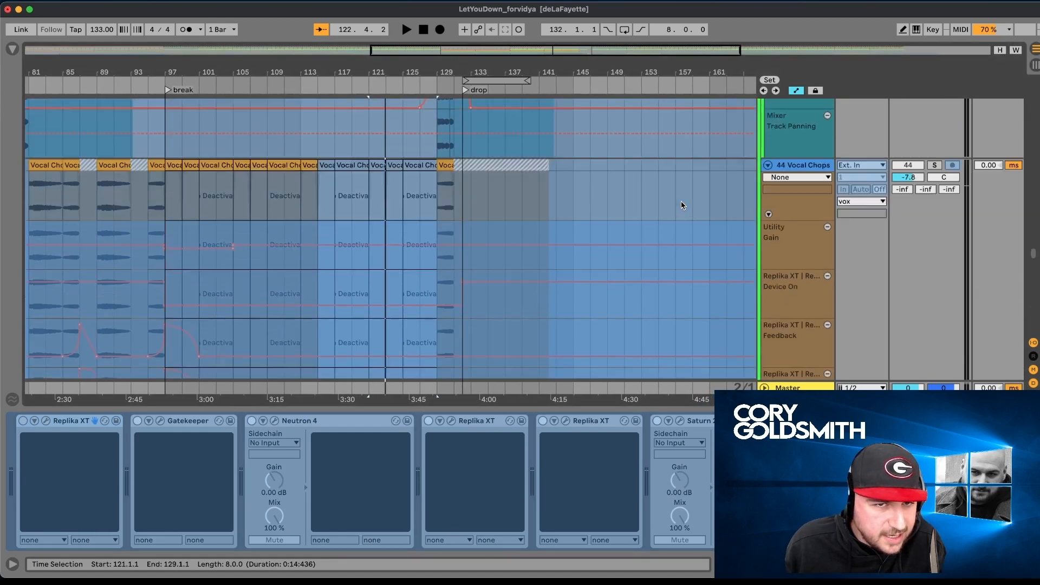
scroll(682, 204, "left", 2)
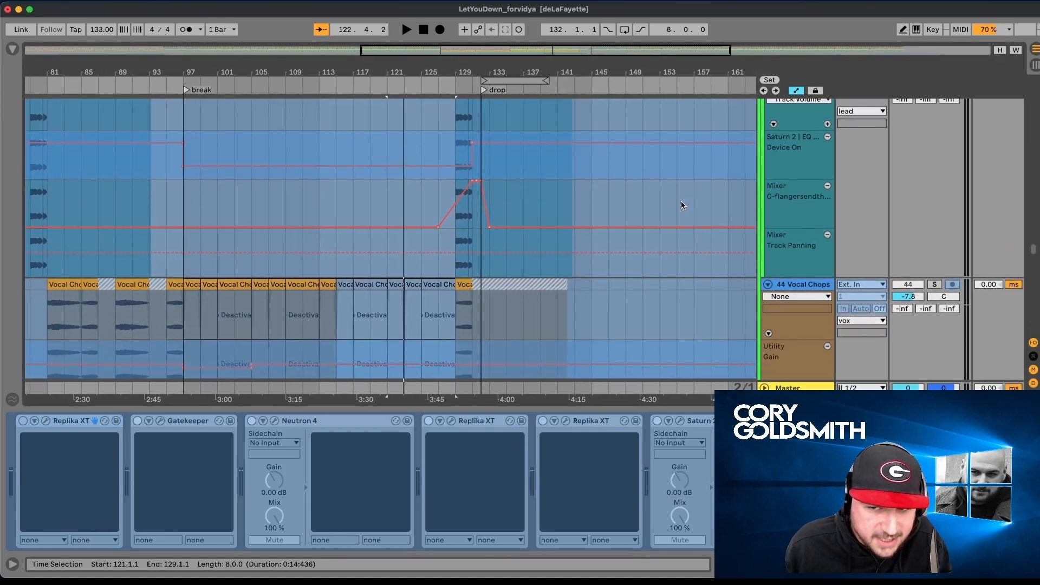
scroll(287, 328, "up", 3)
scroll(286, 331, "left", 2)
scroll(287, 330, "up", 2)
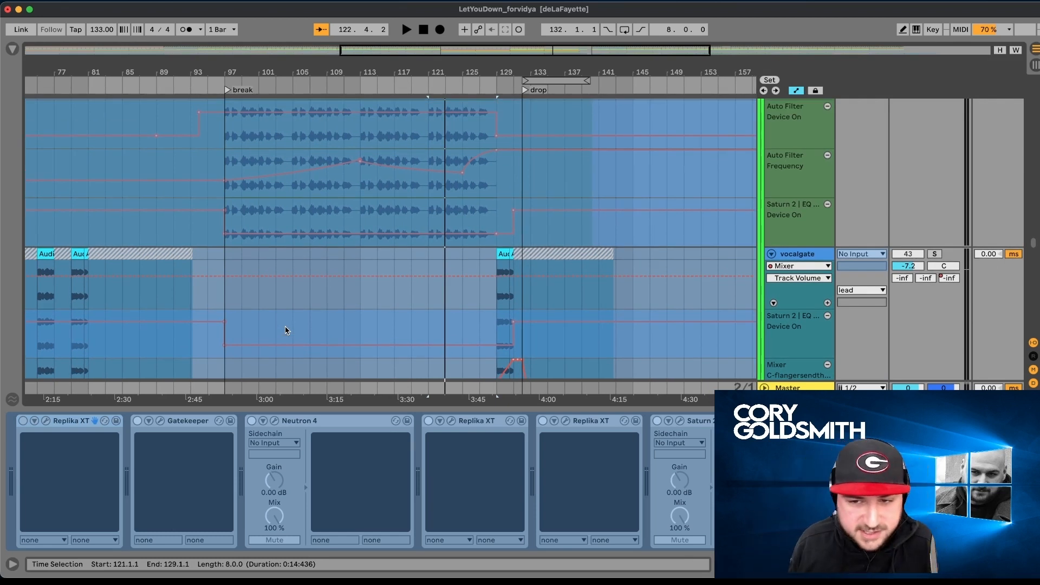
left_click(506, 254)
scroll(506, 253, "right", 4)
key("space")
left_click(935, 254)
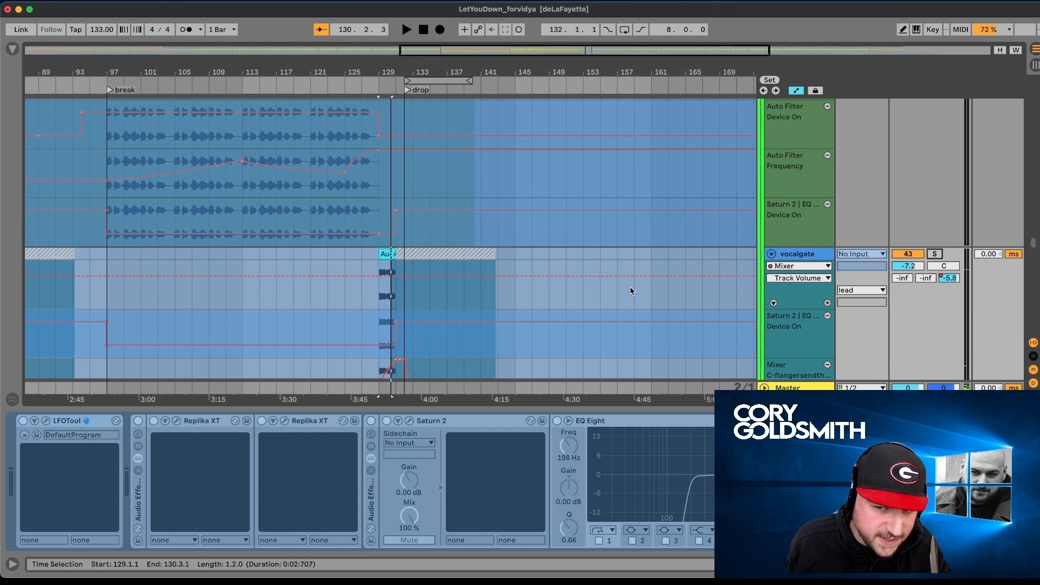
- Select the arp clip at bar 156, look through its device chain, and open the Neutron 4 Unmask plug-in
scroll(630, 287, "left", 15)
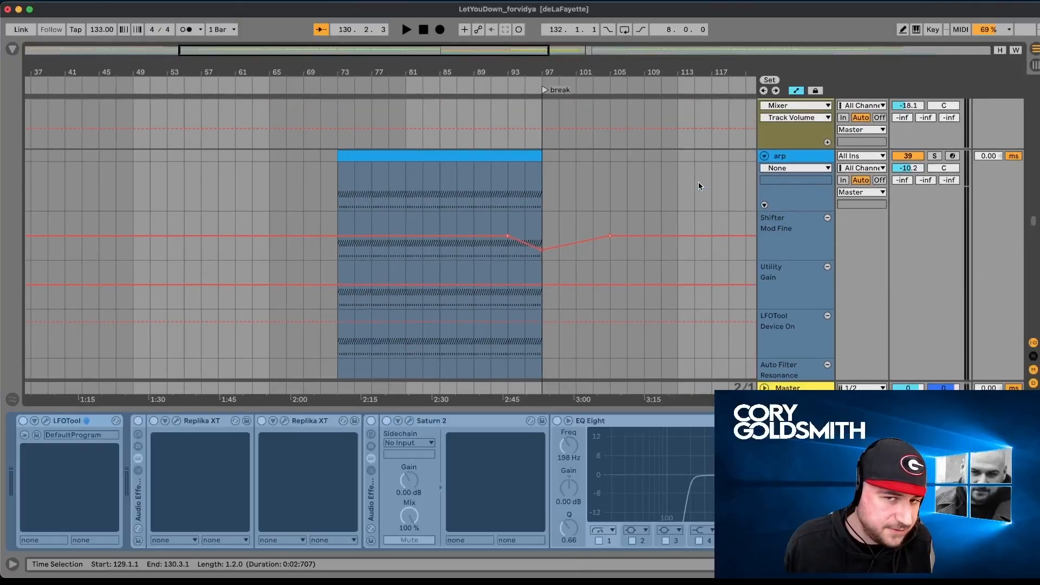
scroll(697, 186, "right", 10)
left_click(703, 170)
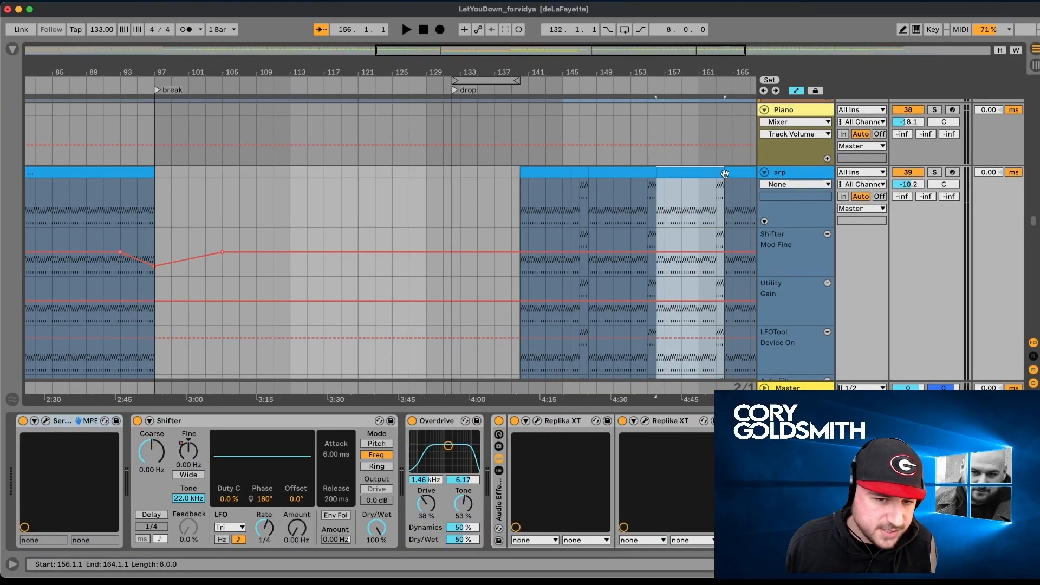
scroll(357, 482, "right", 15)
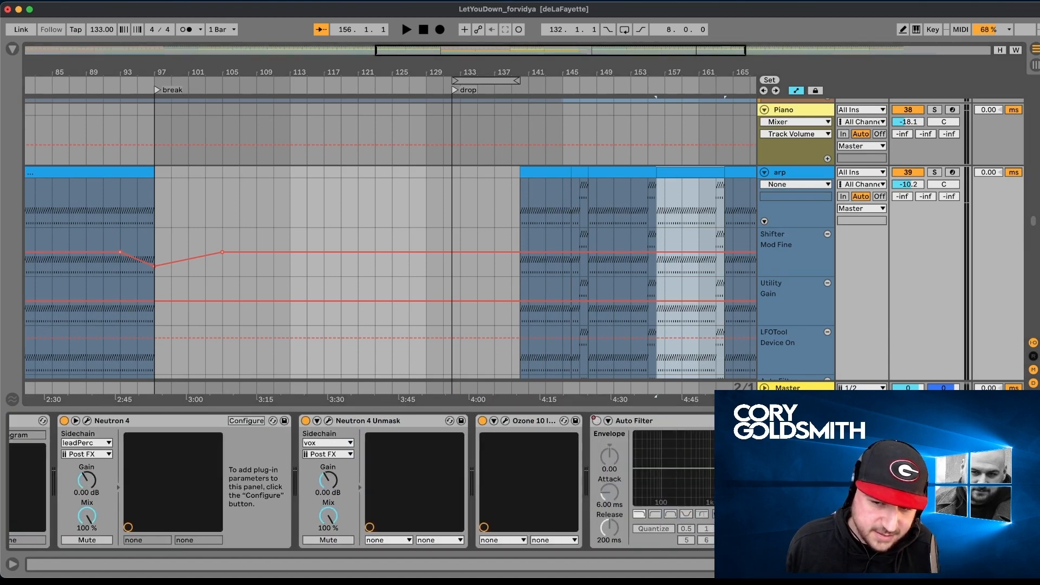
scroll(361, 482, "left", 3)
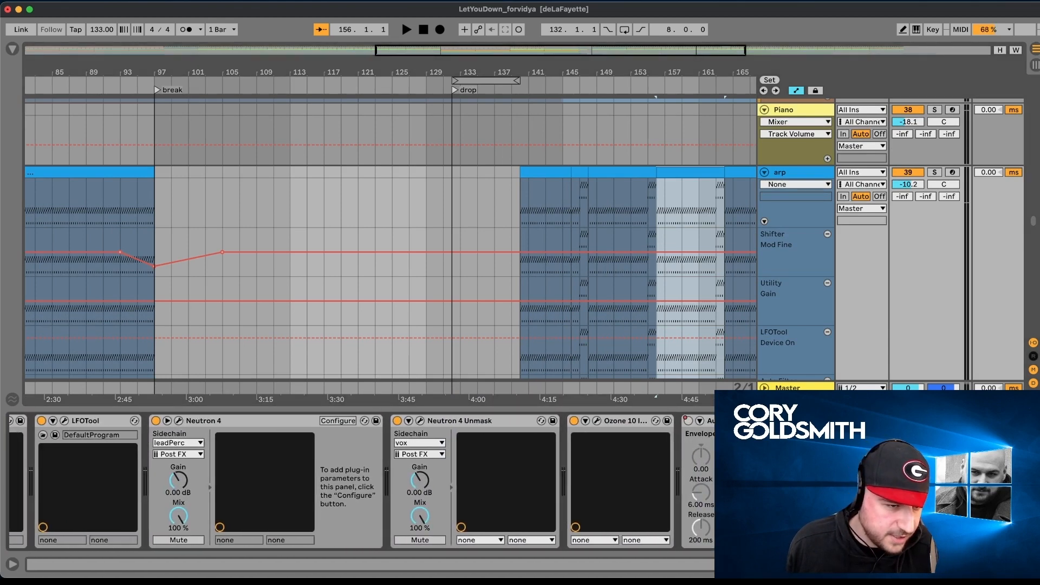
scroll(776, 248, "up", 5)
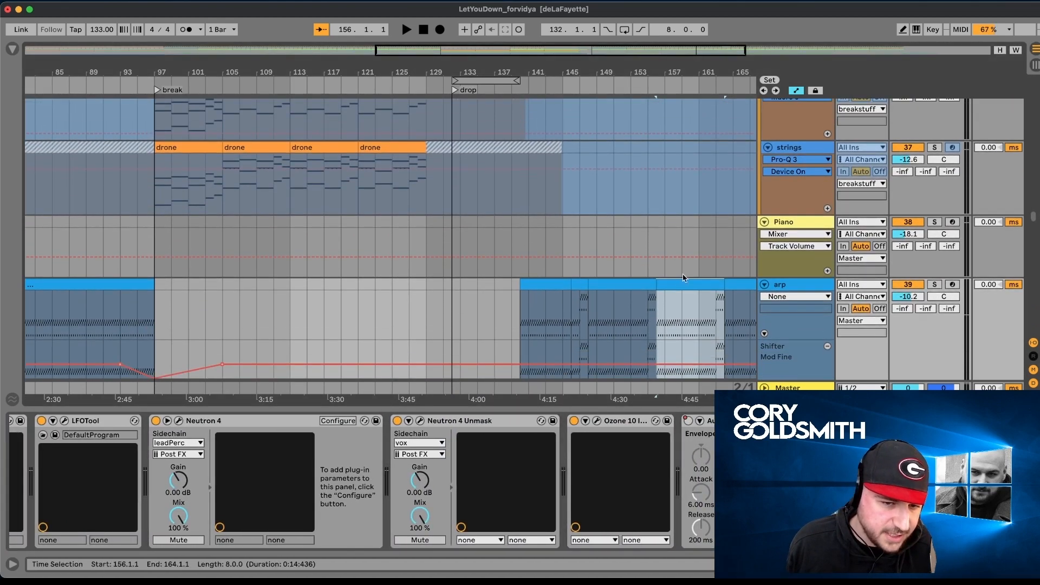
left_click(421, 421)
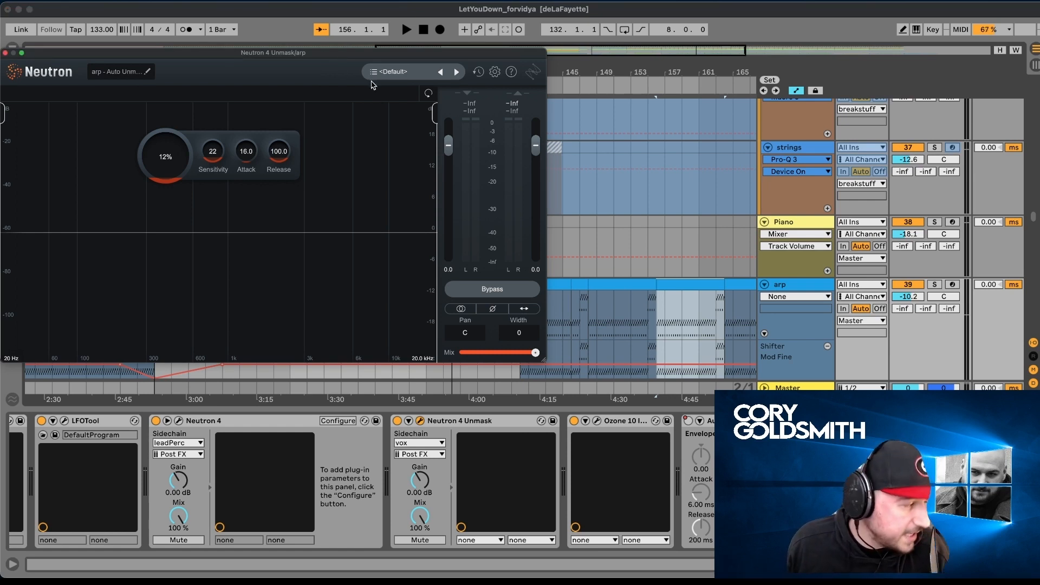
- Select the arp clip at bar 148 and search the vox group for vocal clips that play together with the arp
left_click(597, 287)
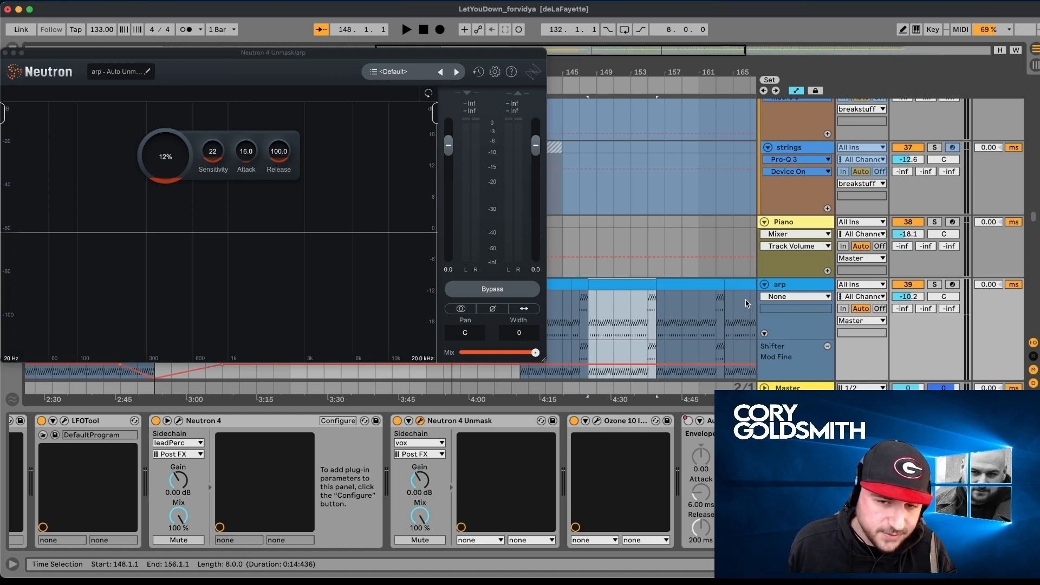
scroll(746, 304, "down", 8)
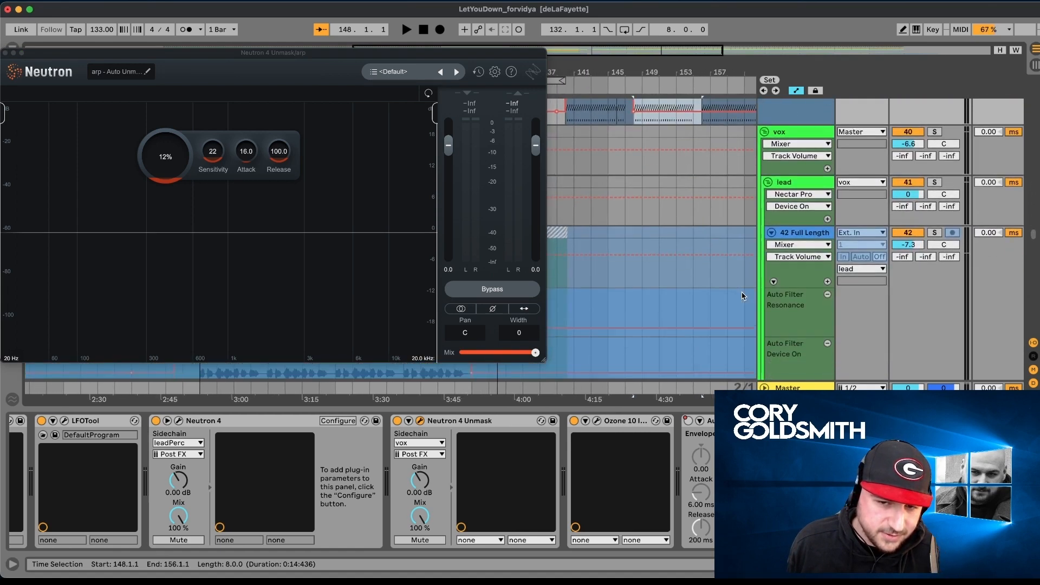
scroll(744, 295, "up", 3)
scroll(743, 296, "left", 10)
scroll(742, 296, "right", 15)
scroll(742, 296, "down", 2)
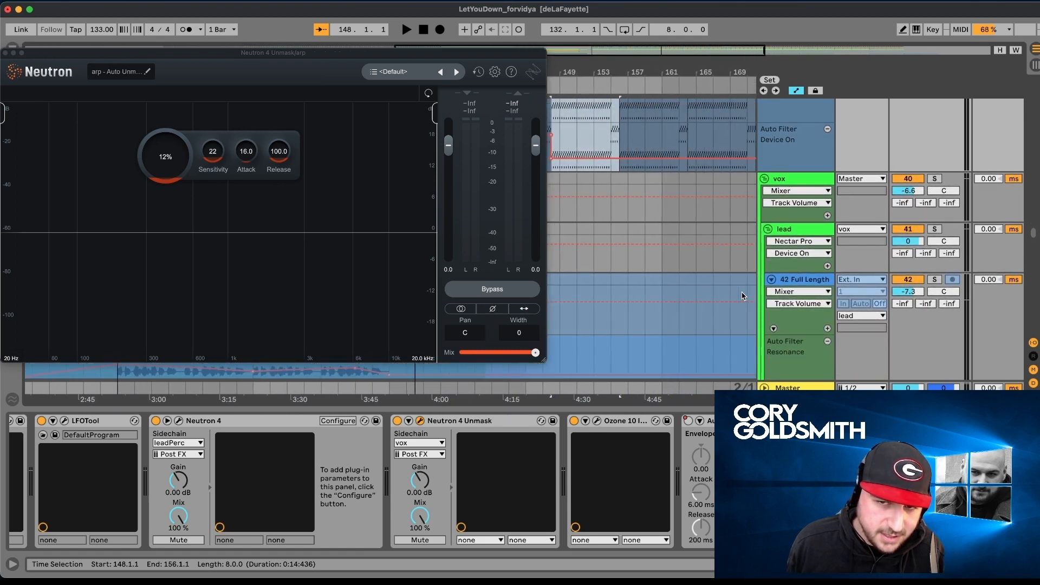
scroll(742, 296, "left", 20)
scroll(742, 295, "up", 1)
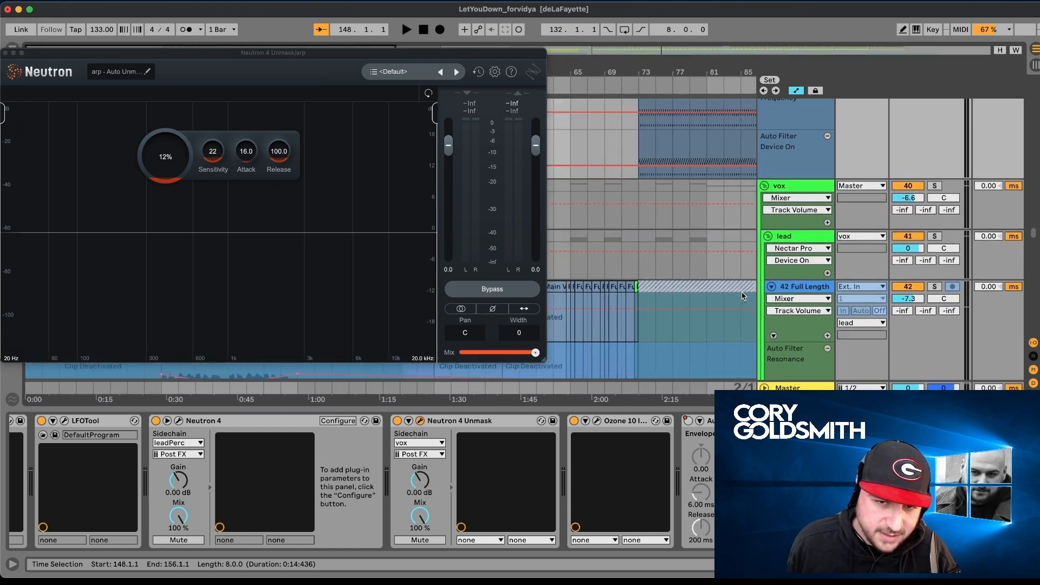
- Select the Full Length Main Vocal clip at bar 17, then select the arp track to show its devices and Neutron 4 Unmask
left_click_drag(293, 53, 436, 373)
left_click(186, 288)
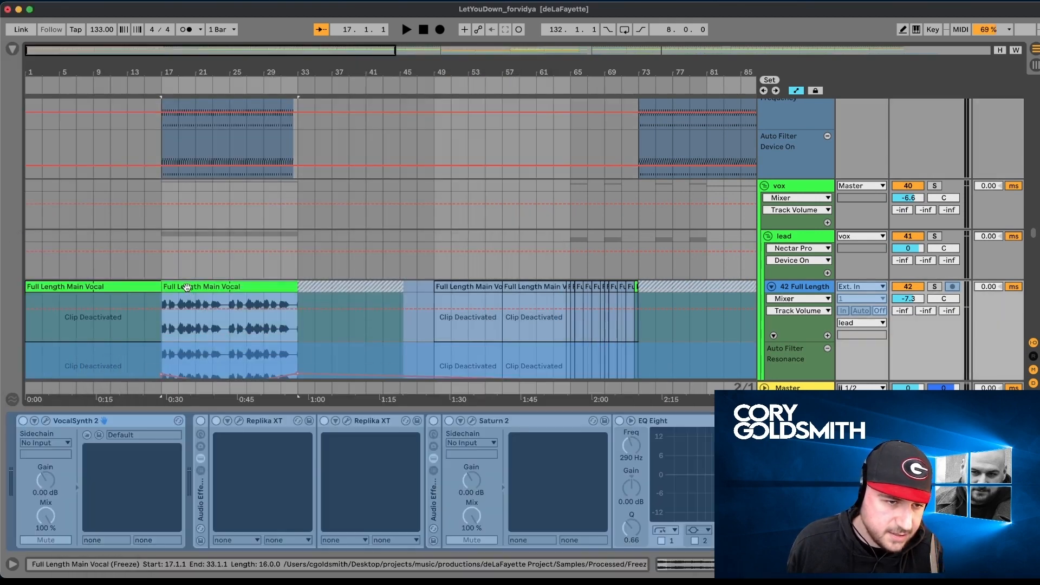
scroll(837, 152, "up", 5)
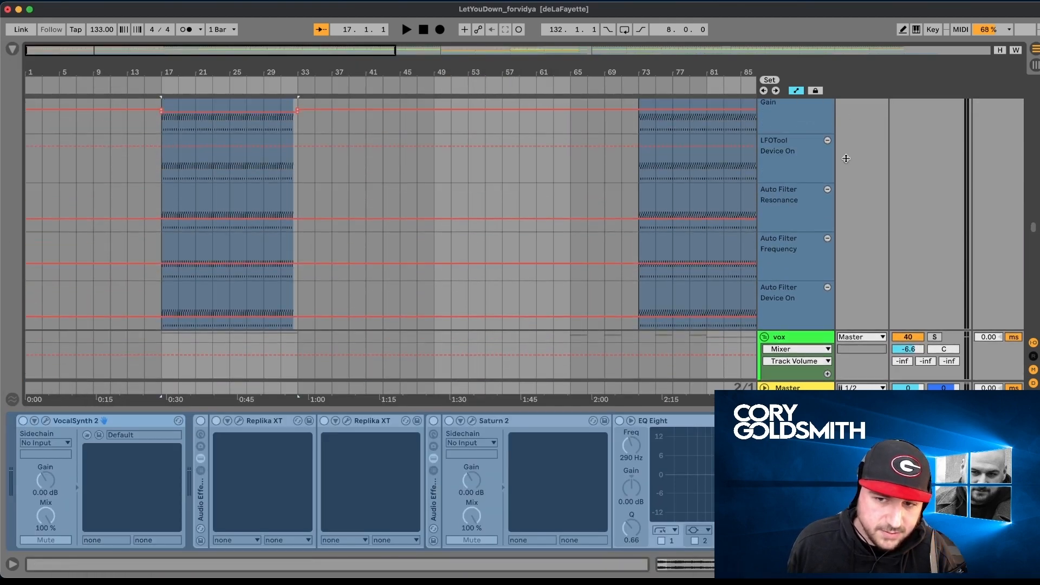
scroll(926, 121, "up", 2)
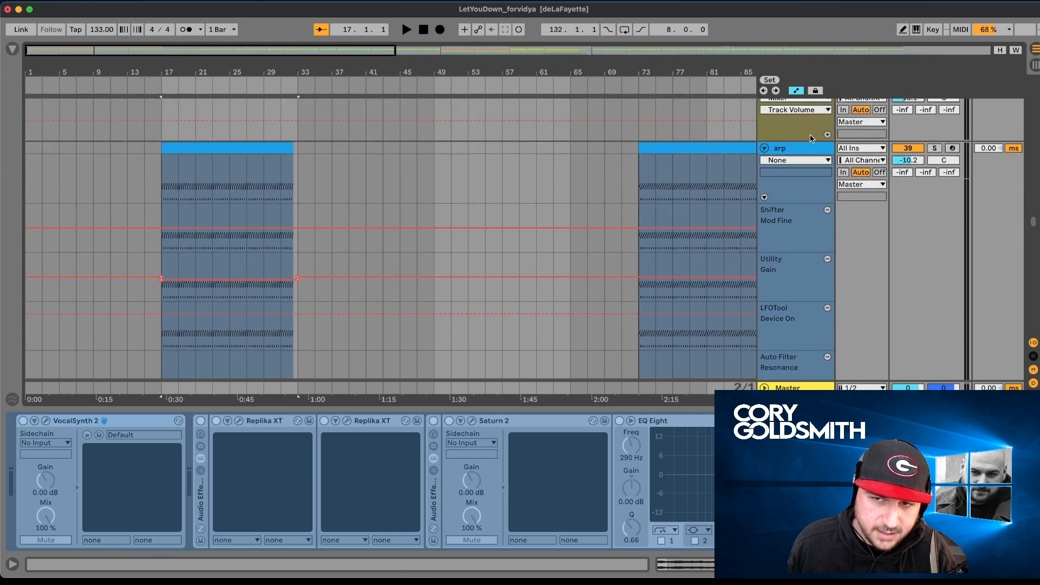
left_click(806, 150)
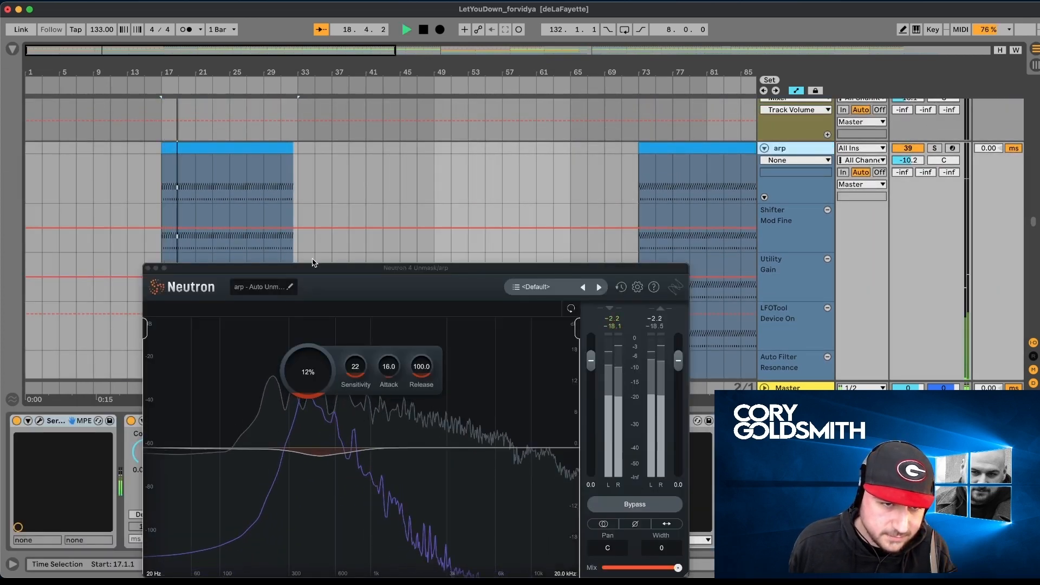
- Play the section from bar 17 while watching Neutron 4 Unmask duck the arp, then stop playback and close the plug-in window
left_click_drag(277, 268, 462, 72)
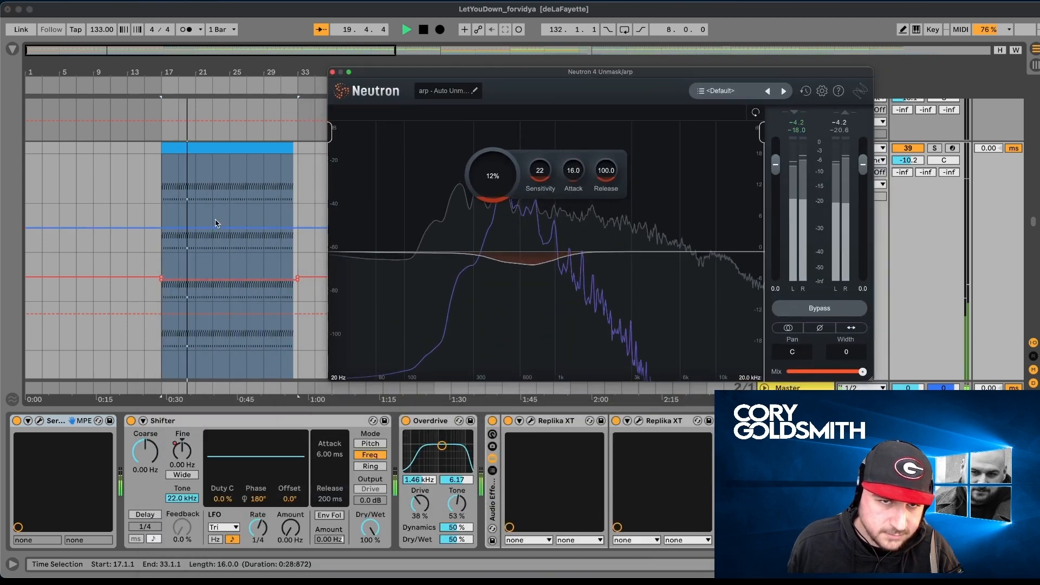
scroll(216, 223, "down", 2)
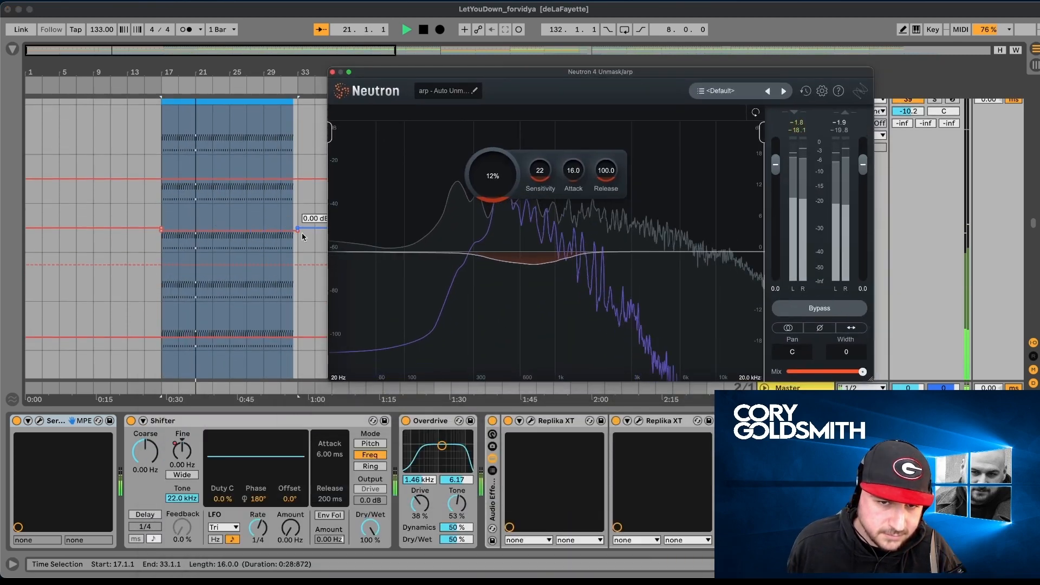
scroll(266, 271, "down", 3)
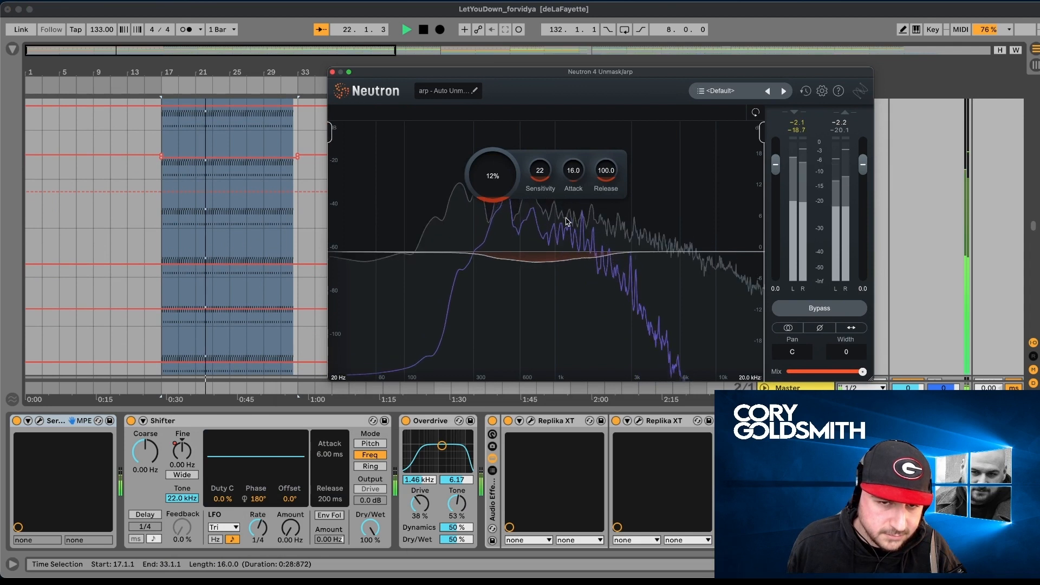
key("space")
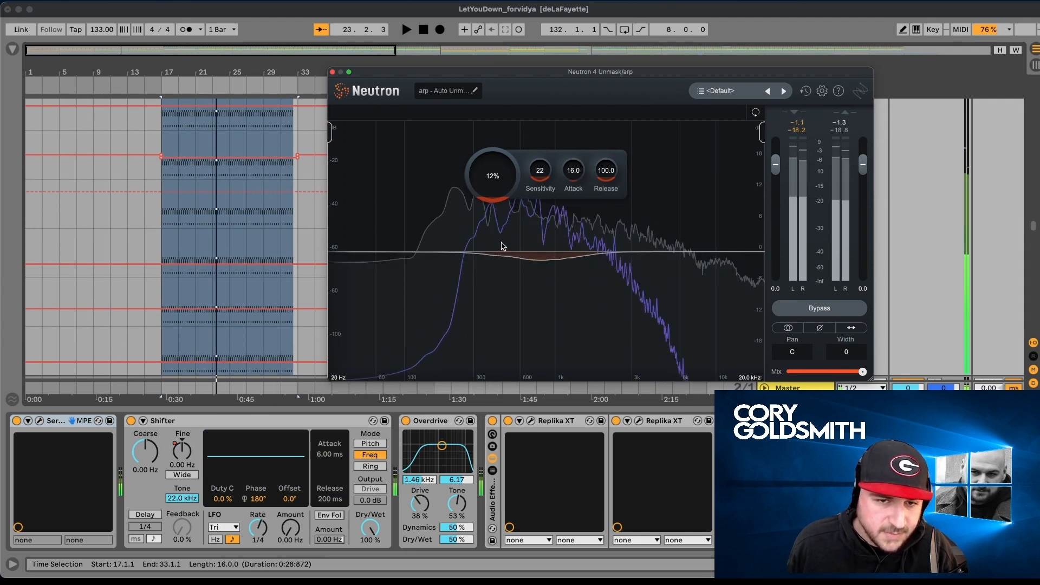
left_click(333, 72)
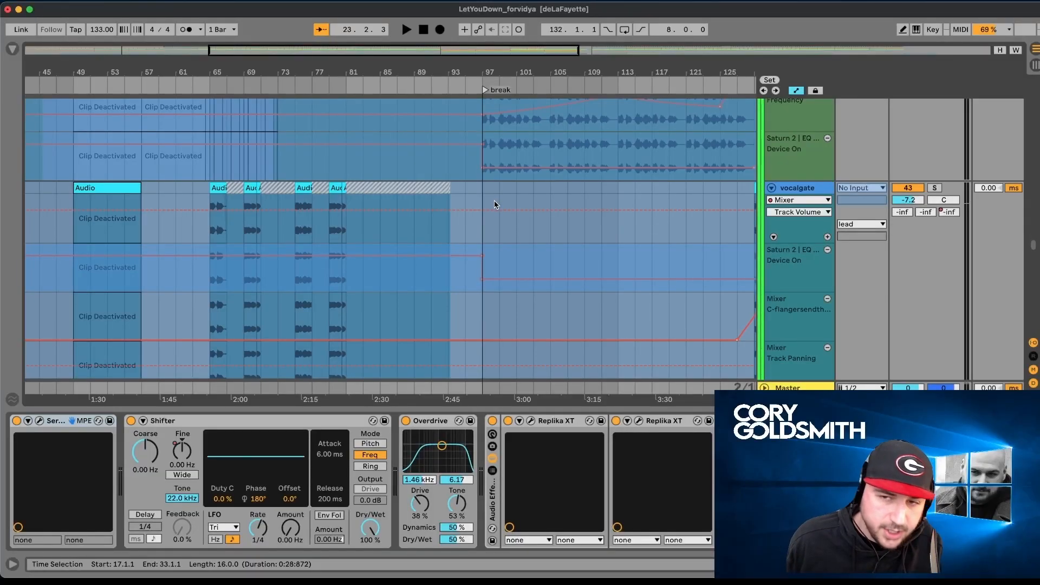
- Select the pingtry2 clip at bar 132, hide the device view, and play the arrangement from the drop
scroll(498, 201, "right", 10)
scroll(497, 201, "up", 5)
scroll(542, 227, "up", 10)
scroll(610, 253, "down", 5)
scroll(609, 253, "up", 5)
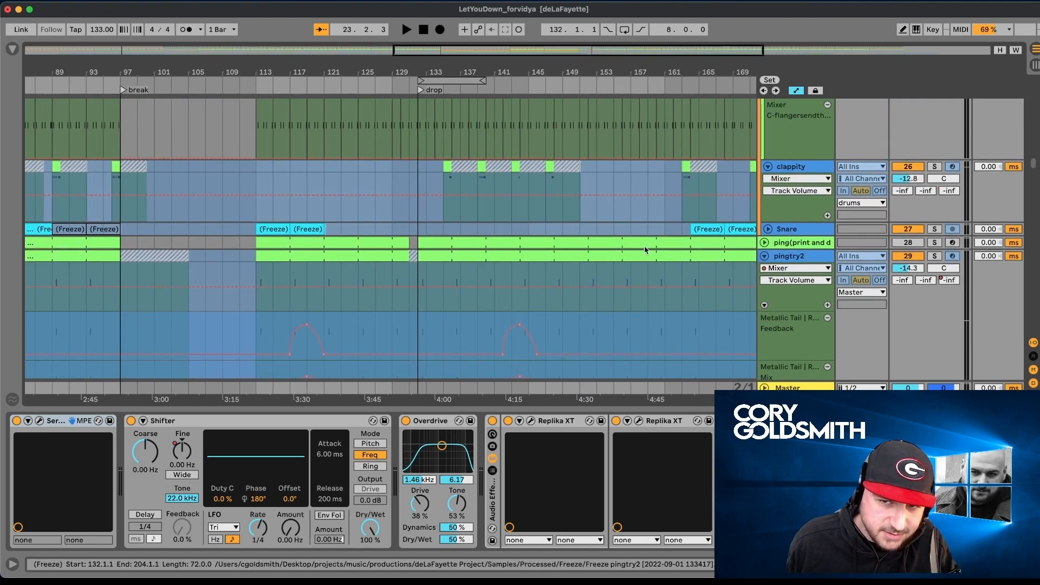
key("alt+super+l")
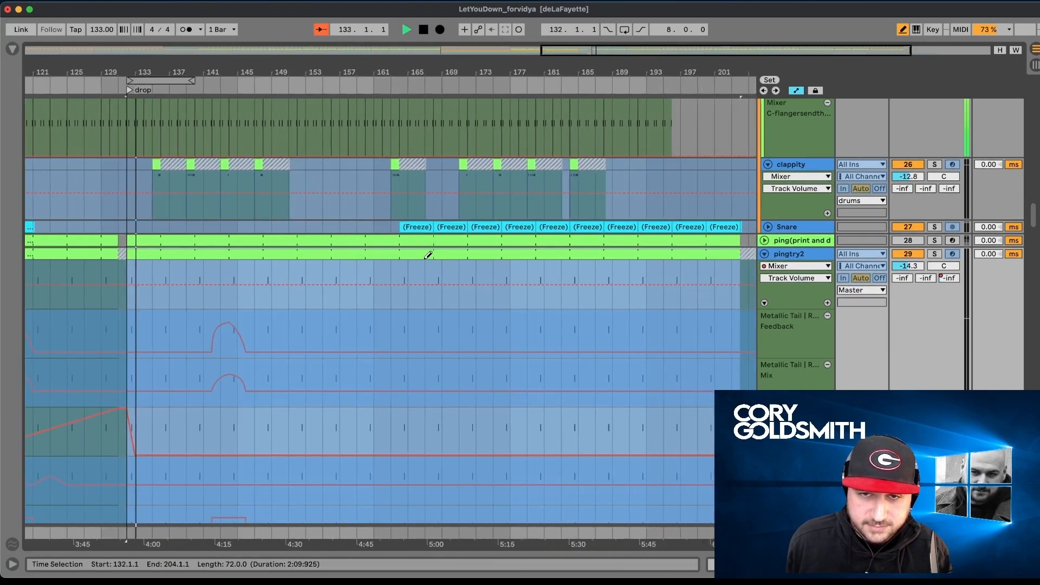
- Listen through the drop while examining the pingtry2, clappity, lead percussion, perc and shaker tracks, then stop playback
scroll(428, 254, "right", 5)
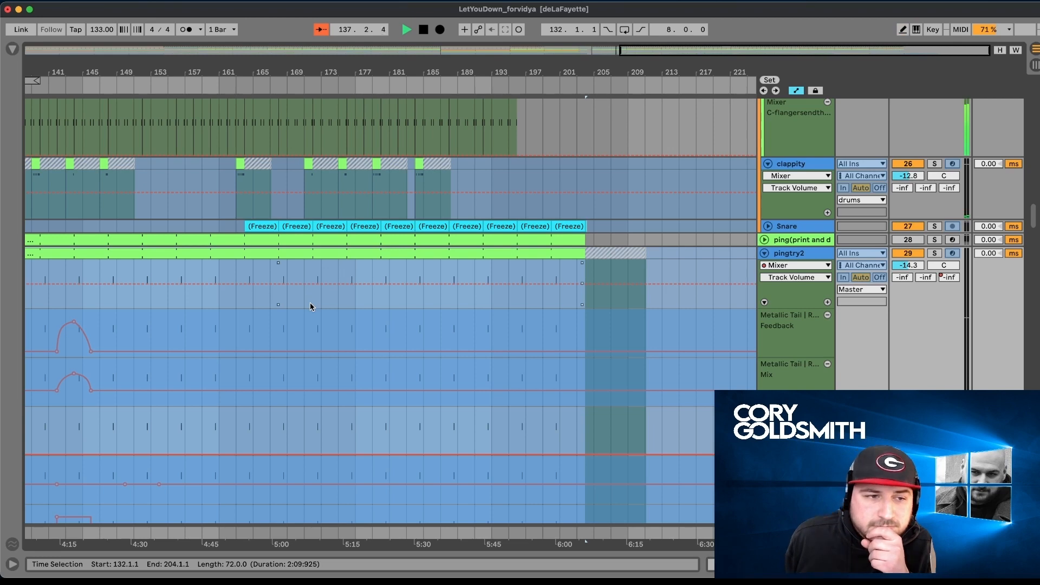
scroll(311, 297, "left", 5)
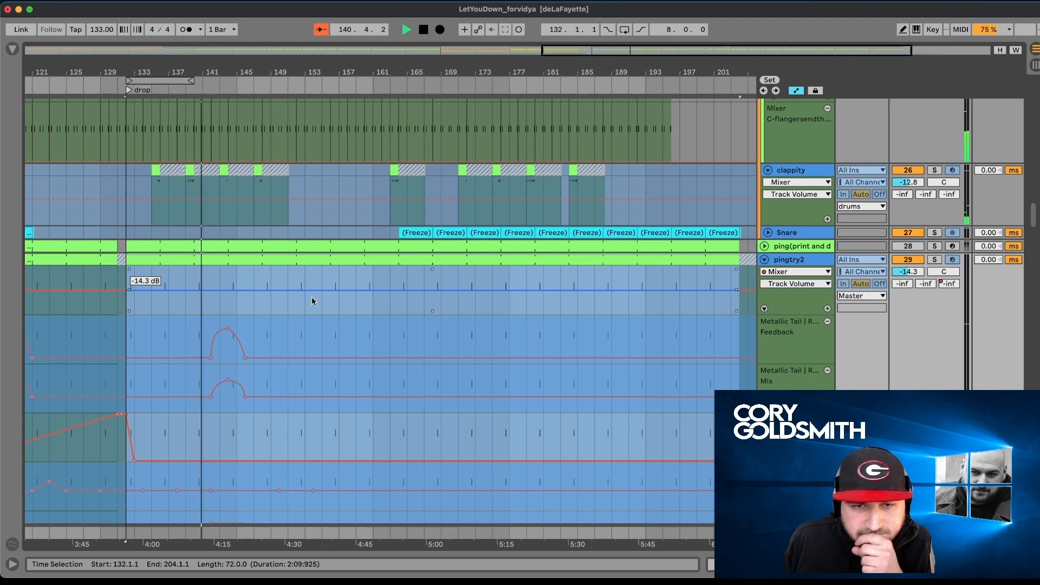
scroll(311, 301, "up", 2)
scroll(312, 297, "up", 10)
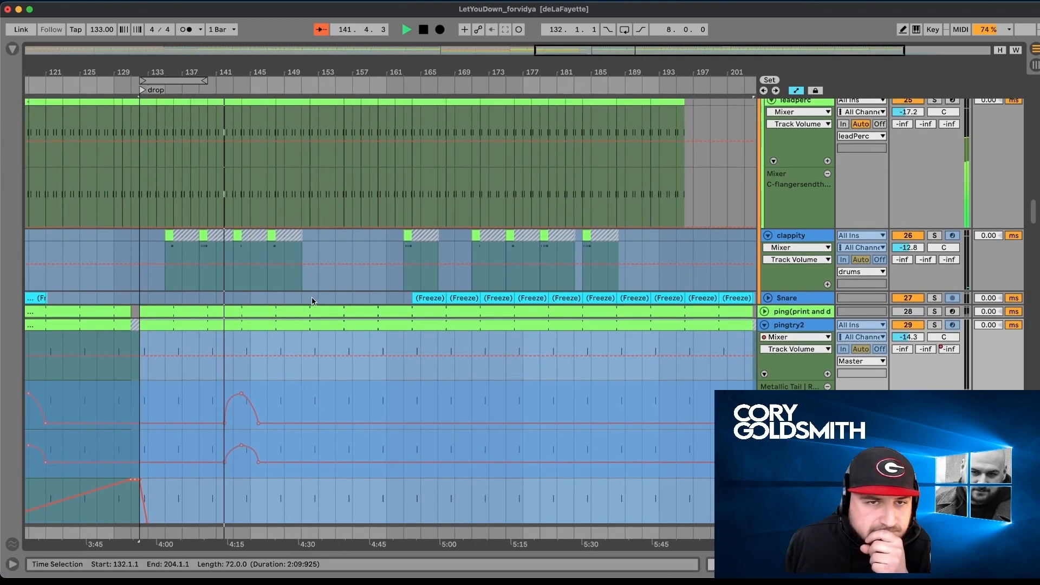
scroll(312, 301, "up", 14)
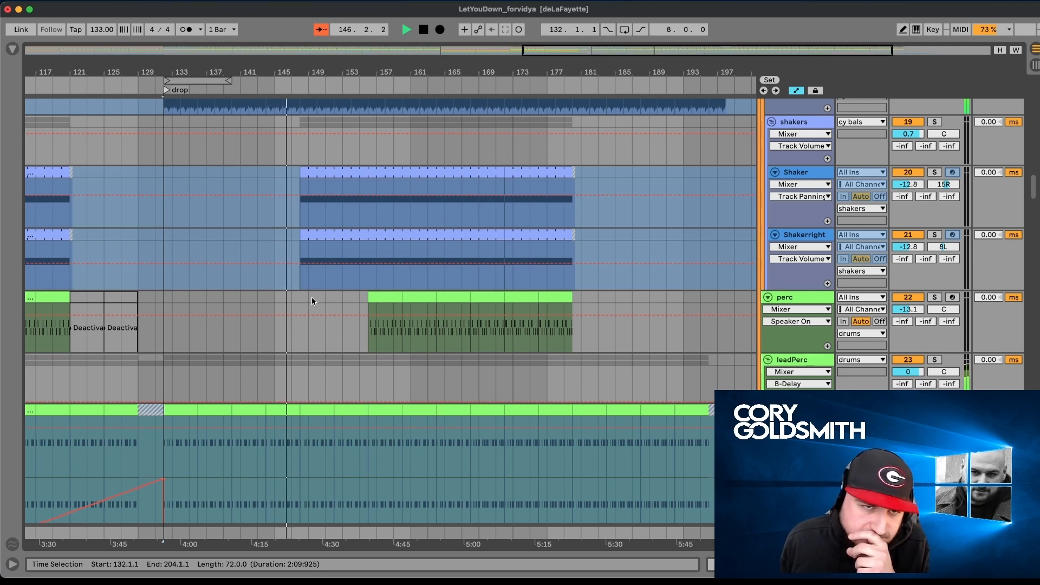
left_click(371, 298)
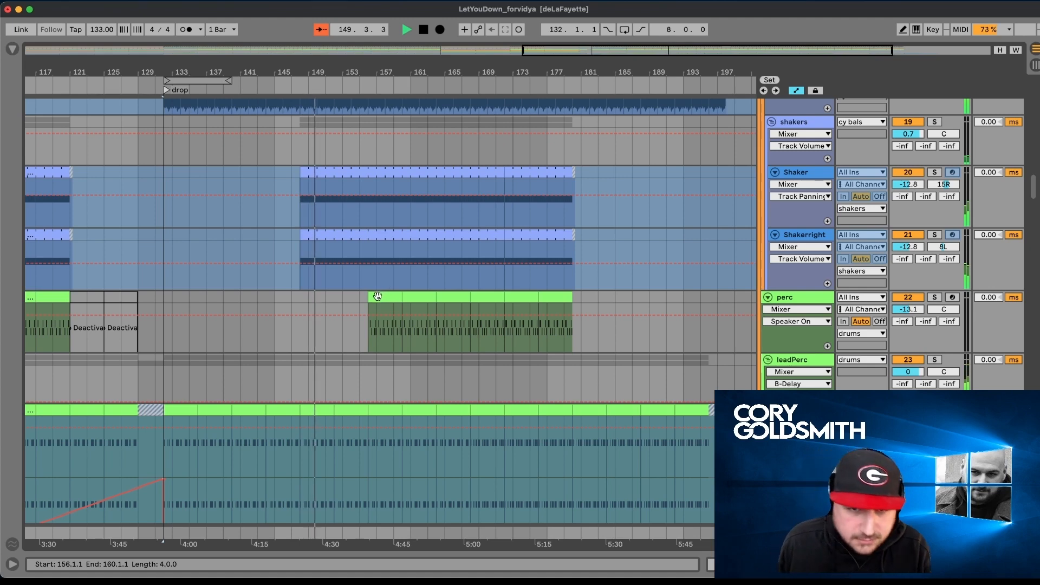
key("space")
- Find the ride track in the cymbals group and look through its device chain
scroll(392, 298, "up", 15)
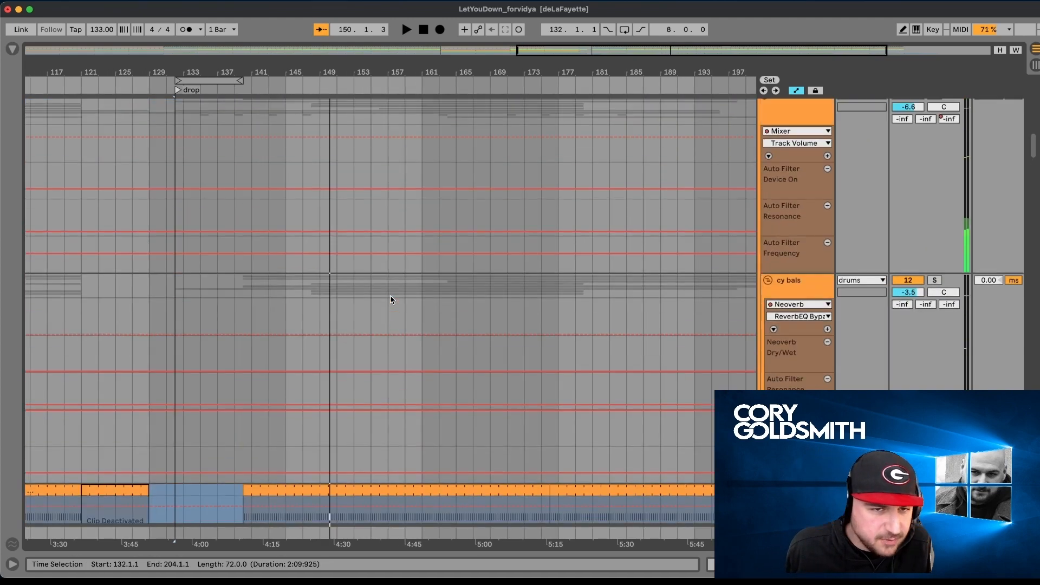
scroll(393, 300, "down", 3)
scroll(393, 299, "down", 6)
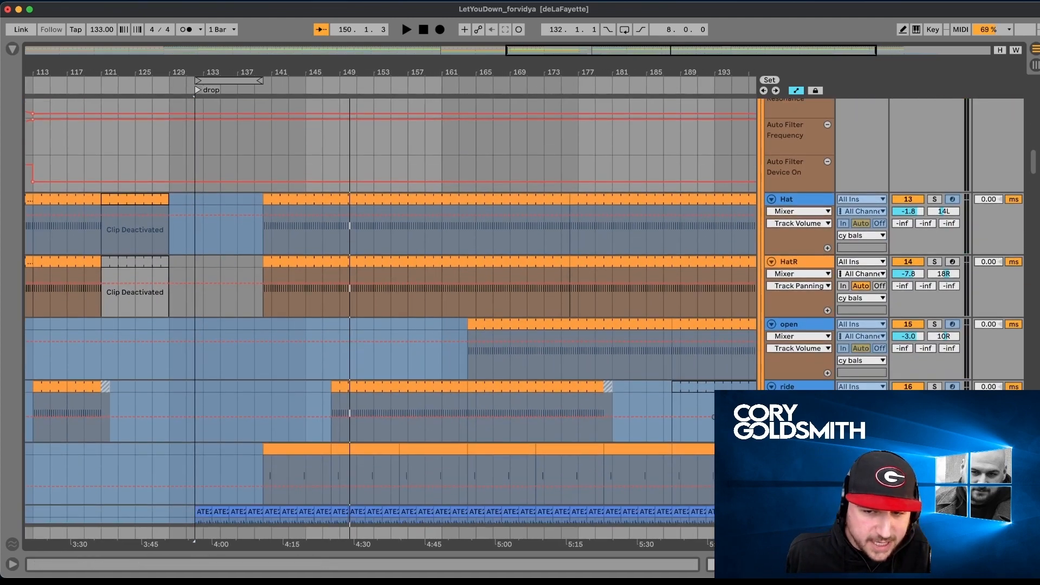
left_click(813, 387)
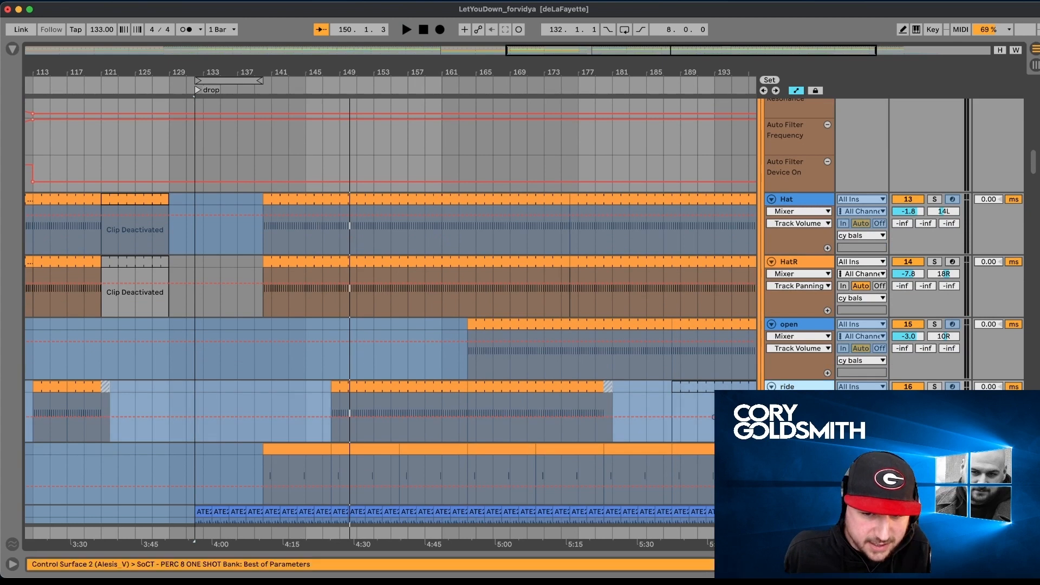
double_click(805, 386)
scroll(666, 443, "right", 15)
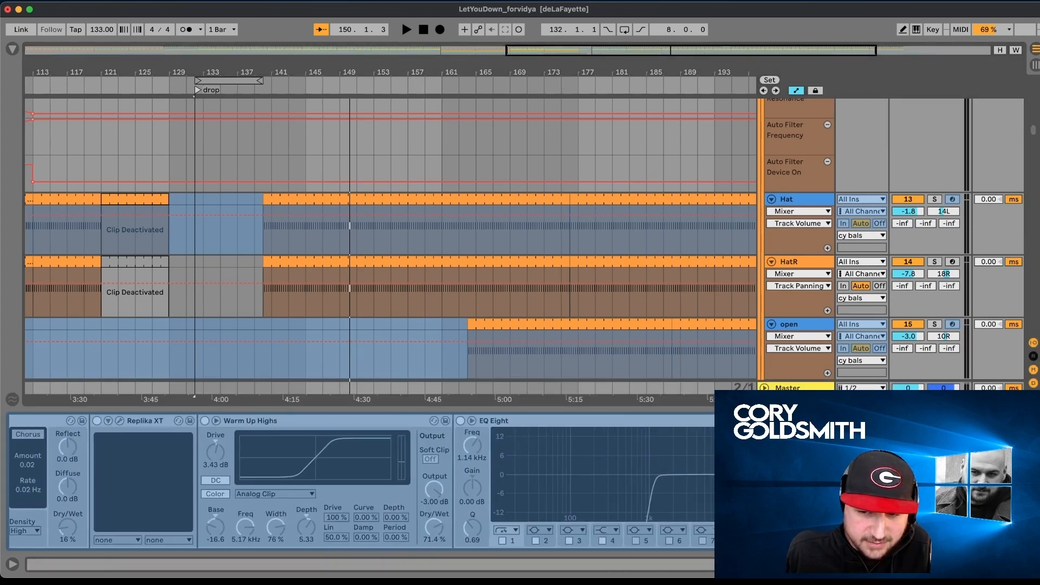